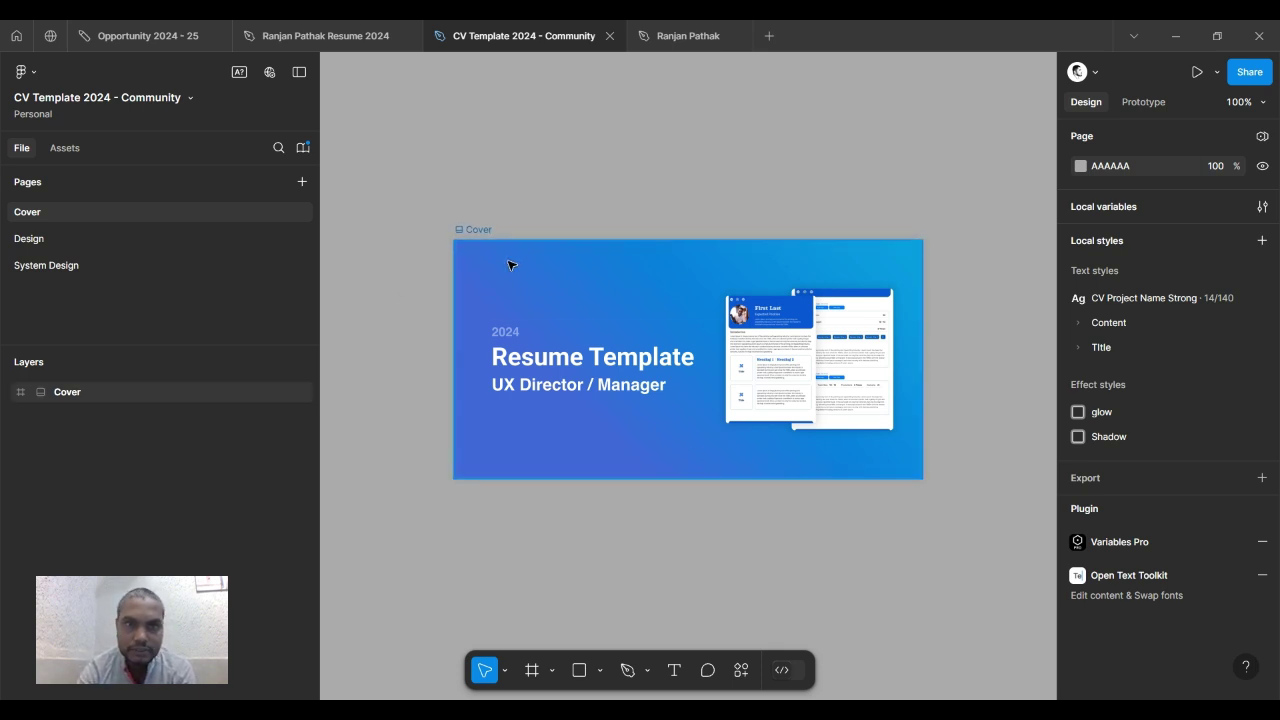
# Duplicate the CV Template 2024 - Community file from the file title menu
pyautogui.click(191, 98)
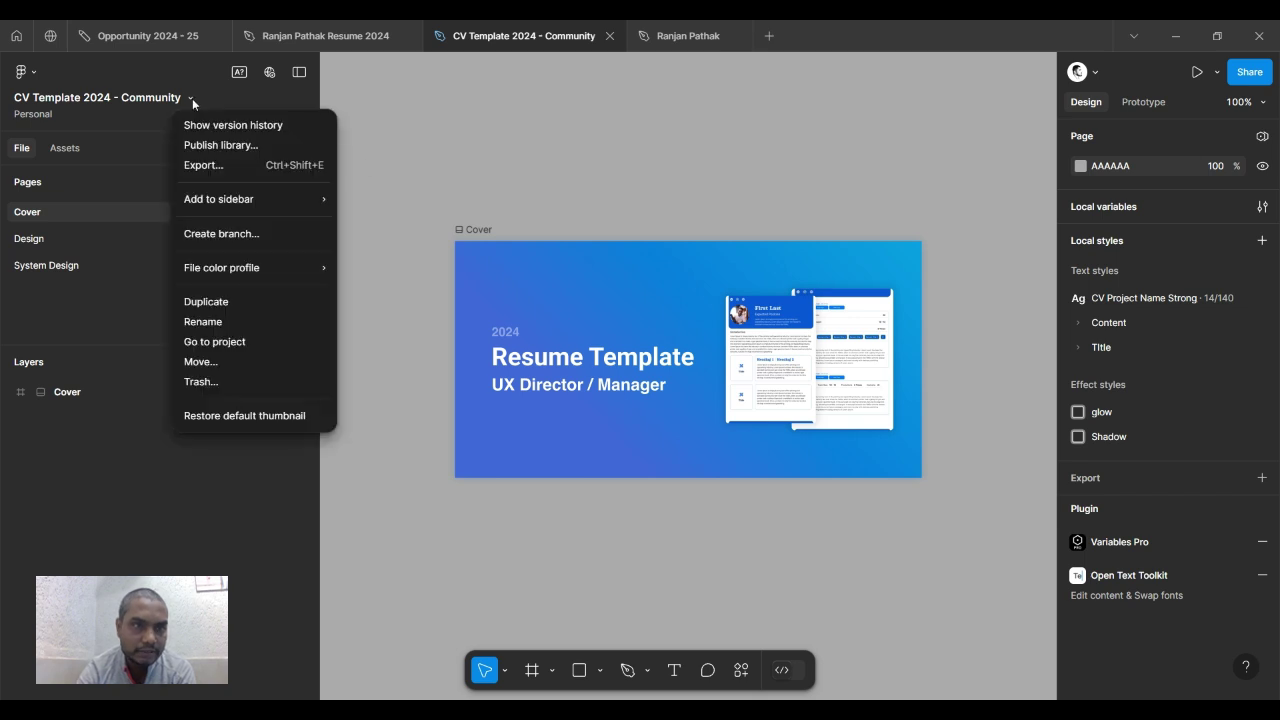
pyautogui.click(264, 304)
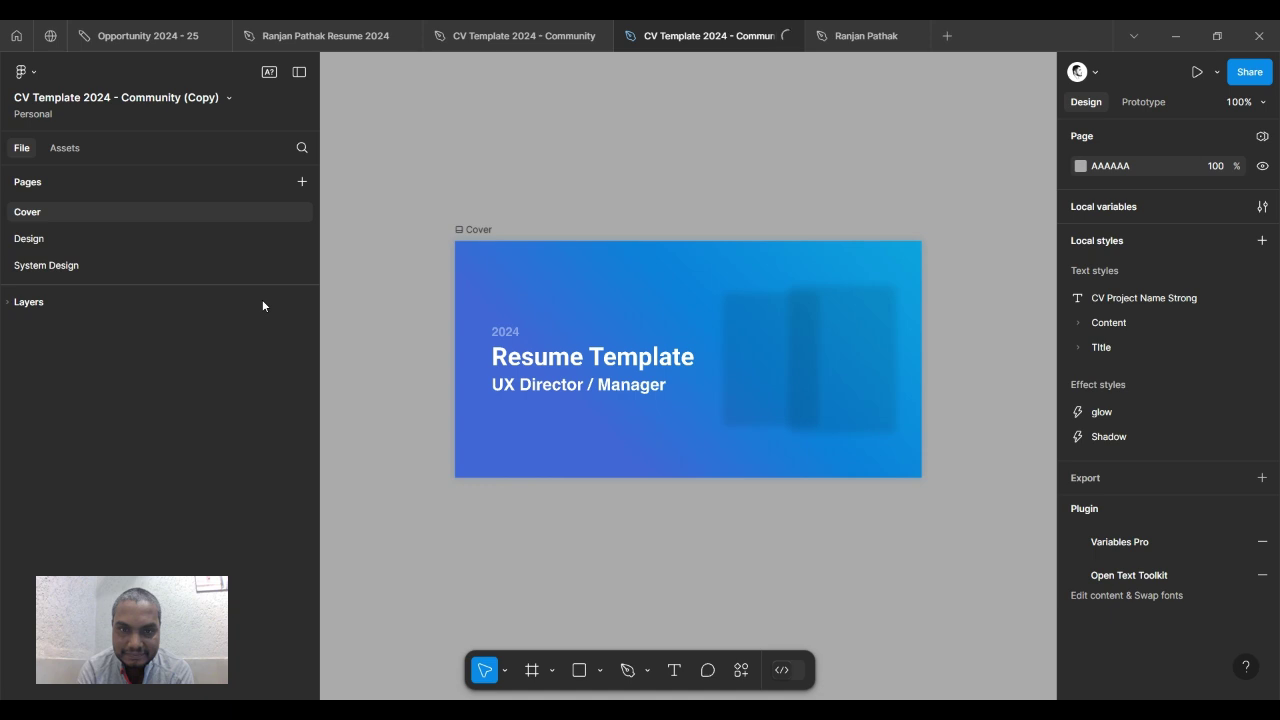
# Rename the duplicated CV file to the person's first name
pyautogui.doubleClick(136, 97)
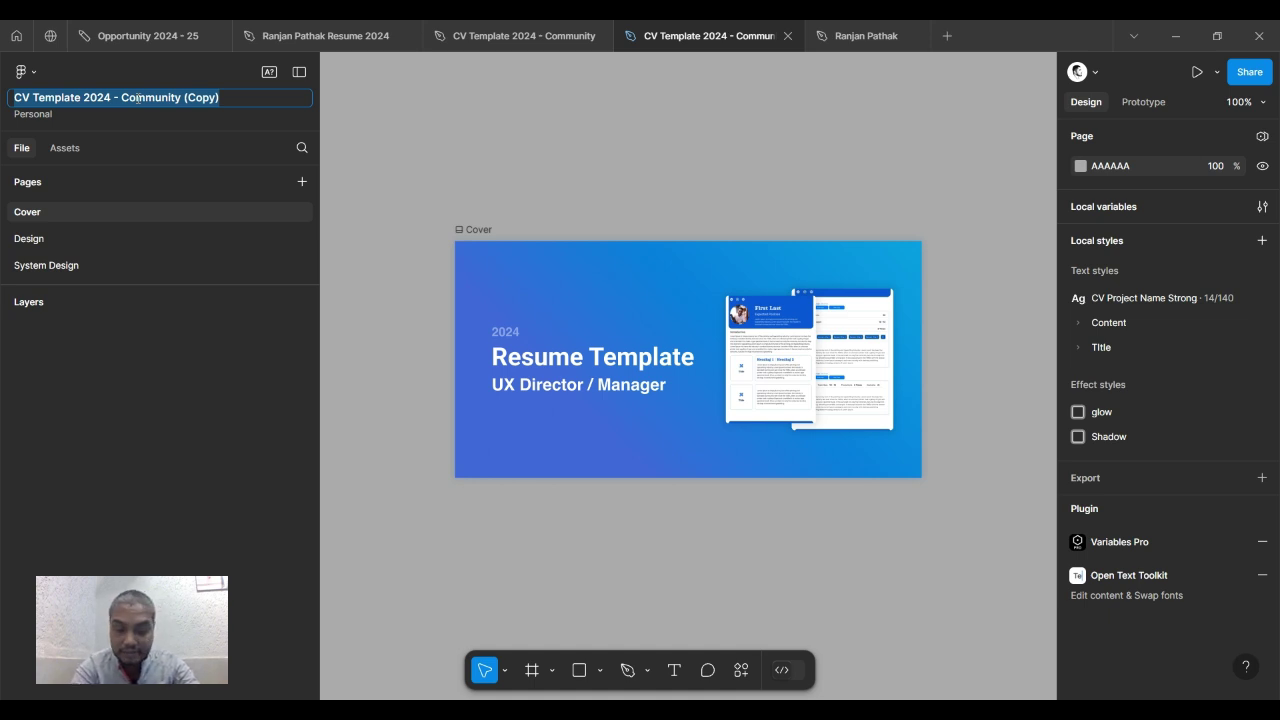
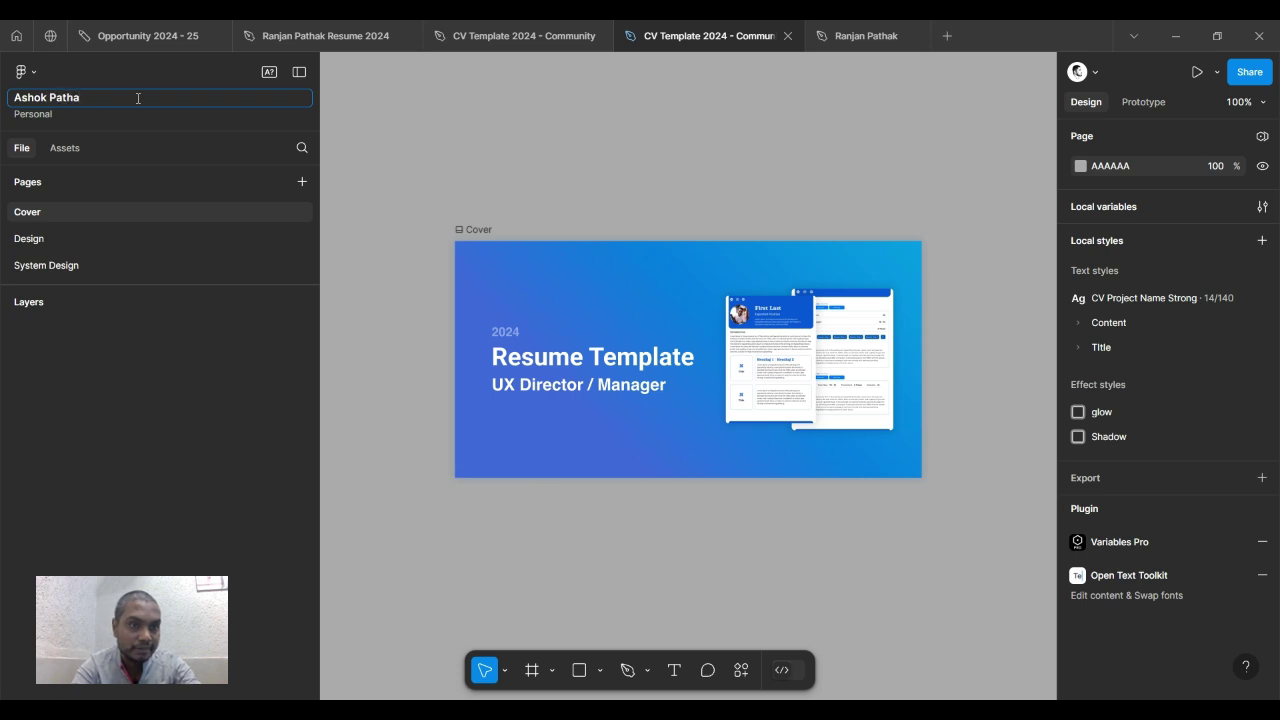
pyautogui.write('Rohan')
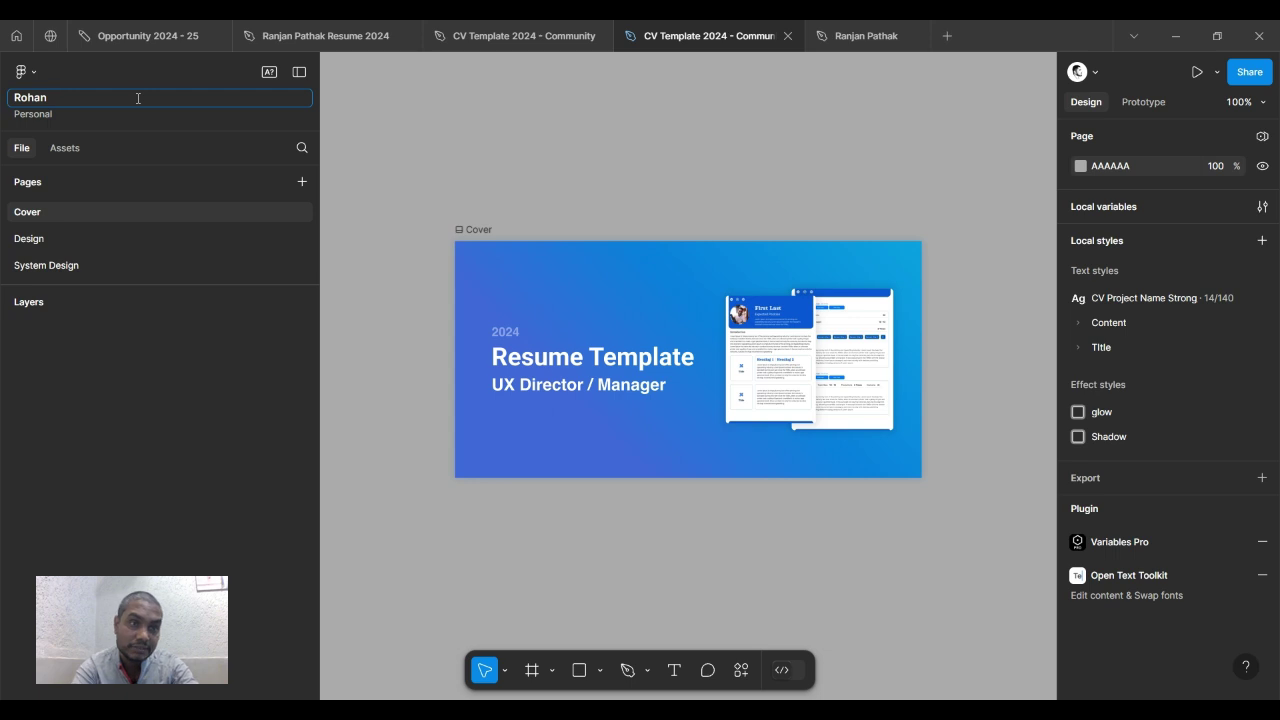
pyautogui.press('Return')
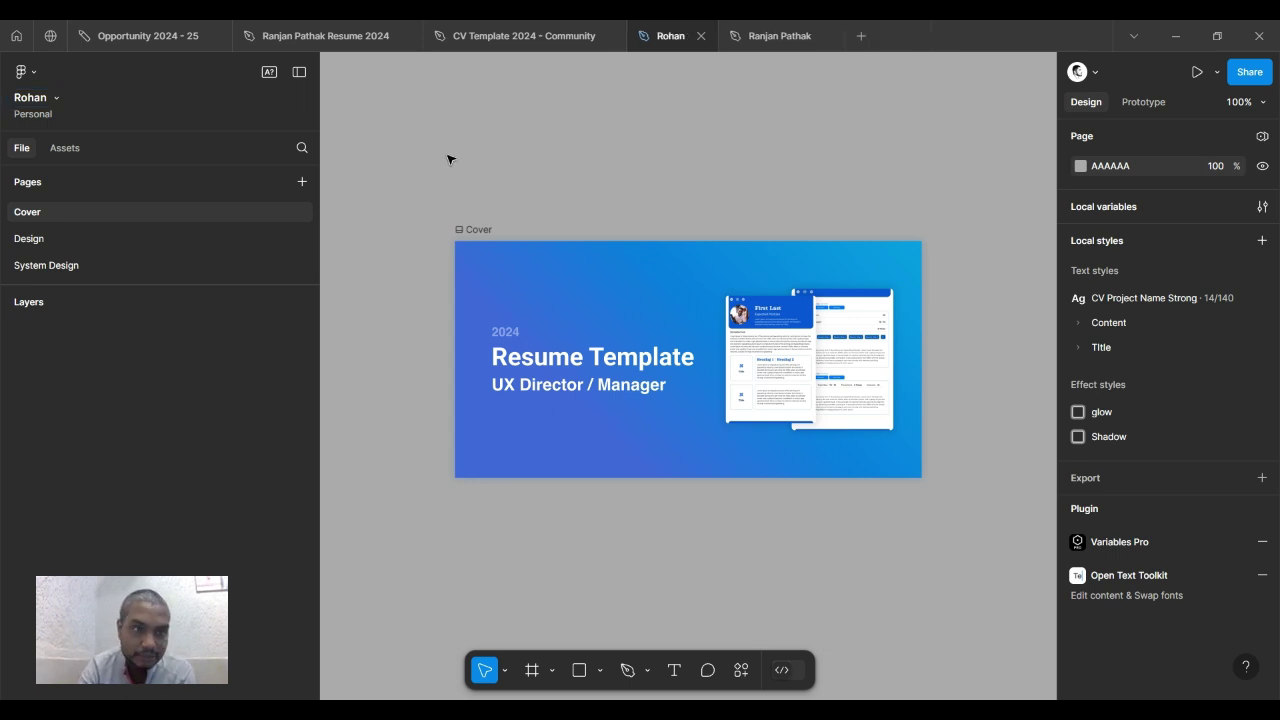
# Switch from the System Design page to the Design page holding the CV frames
pyautogui.click(102, 265)
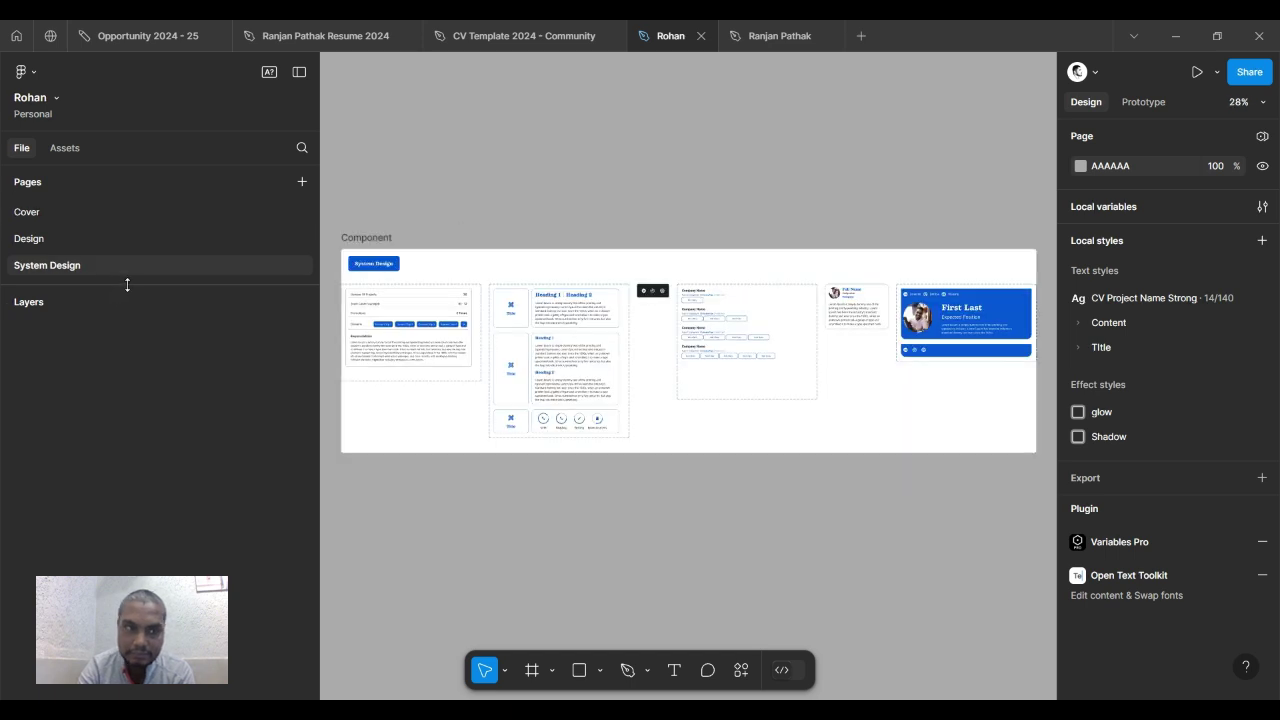
pyautogui.moveTo(127, 285); pyautogui.dragTo(117, 372)
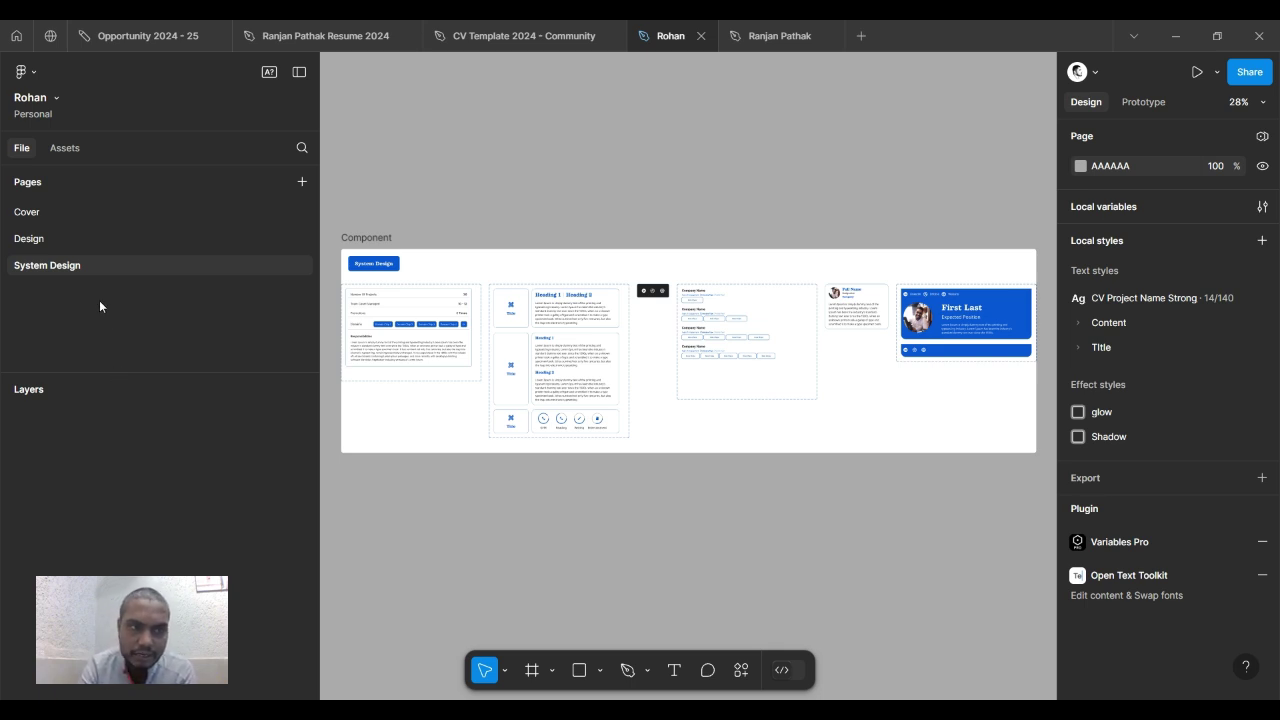
pyautogui.click(98, 238)
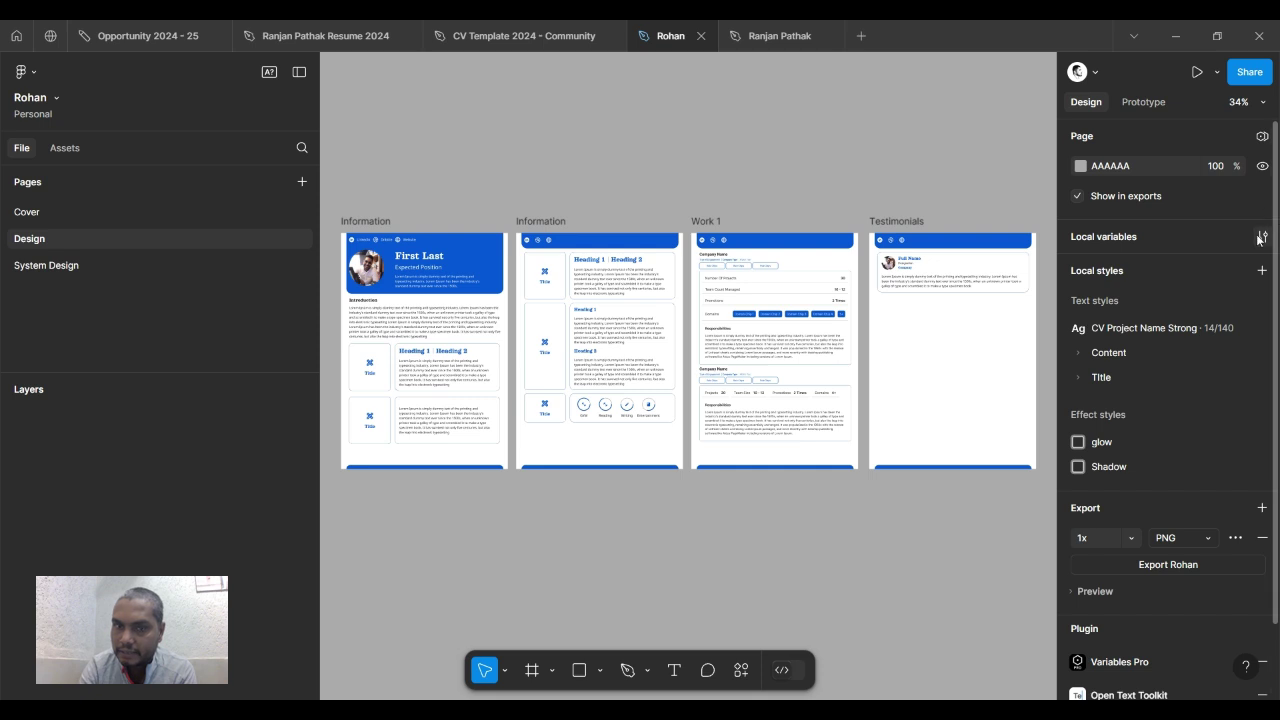
# Check and close the Local variables window, then select the first Information frame's blue header
pyautogui.click(1261, 237)
pyautogui.moveTo(802, 120); pyautogui.dragTo(708, 125)
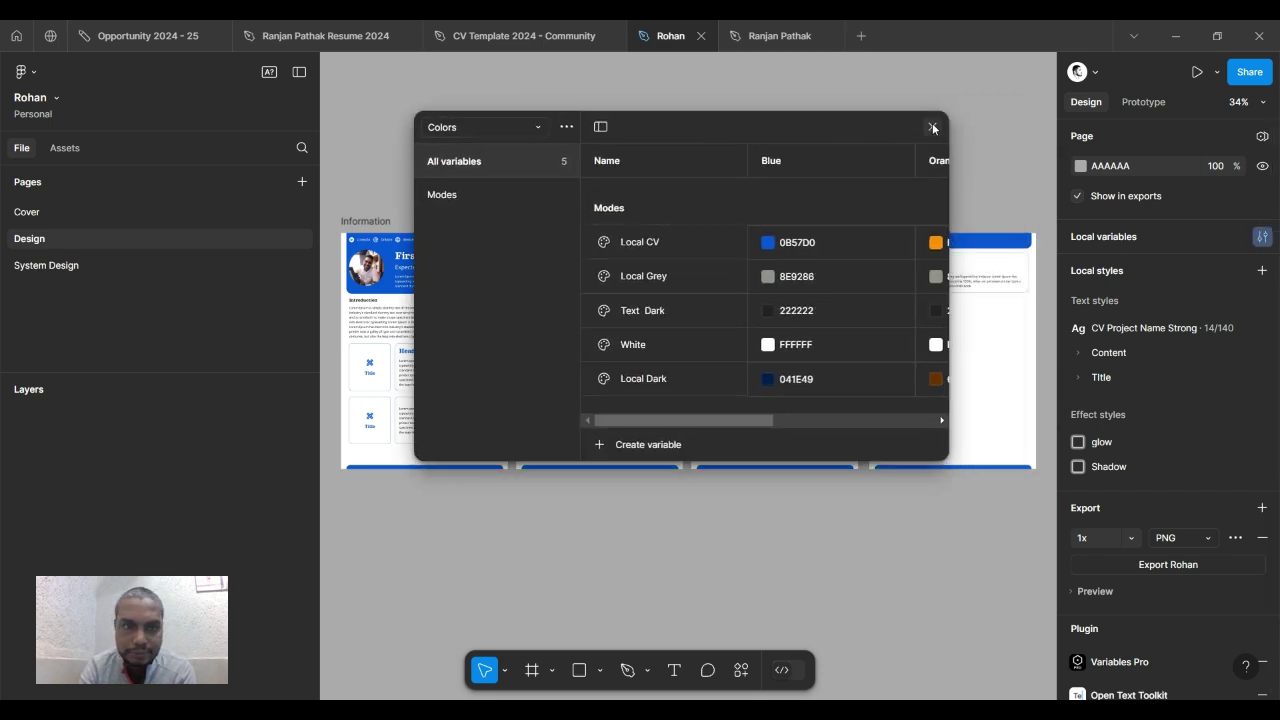
pyautogui.click(932, 126)
pyautogui.hscroll(-3, 706, 125)
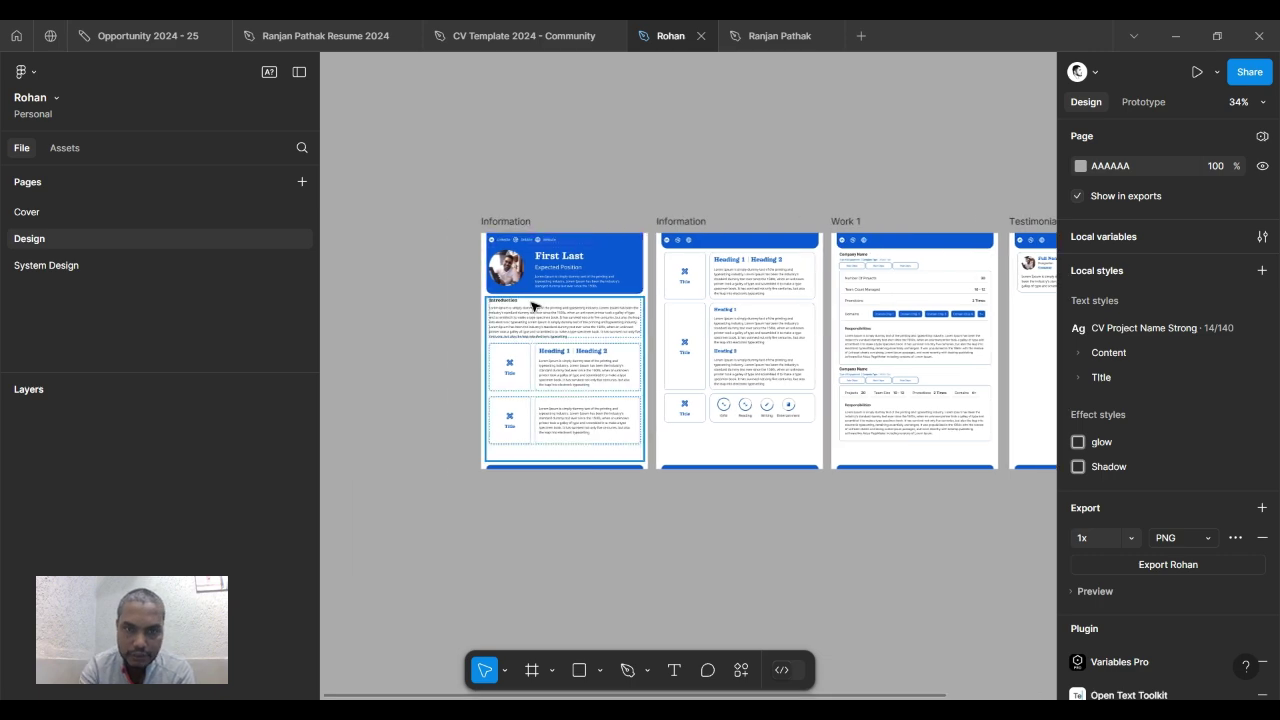
pyautogui.scroll(5, 532, 305)
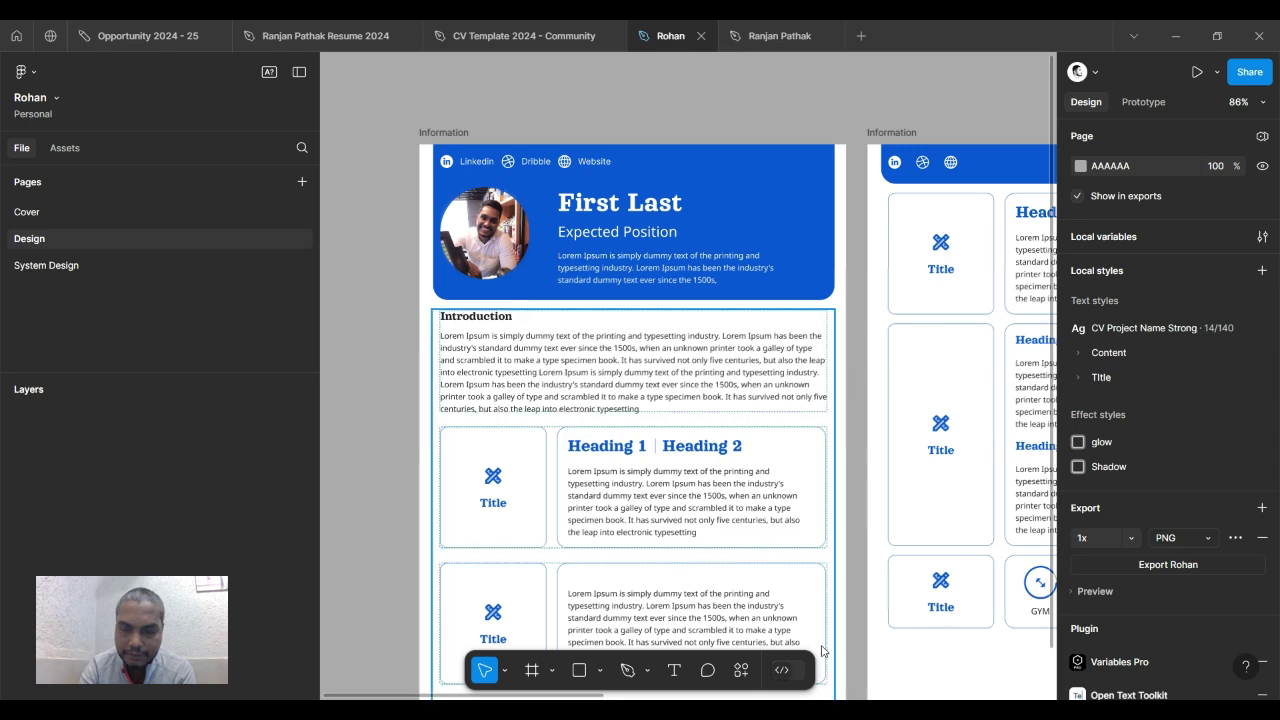
pyautogui.click(487, 165)
# Drill into the header down to the round profile photo and open its Image fill settings
pyautogui.scroll(4, 470, 168)
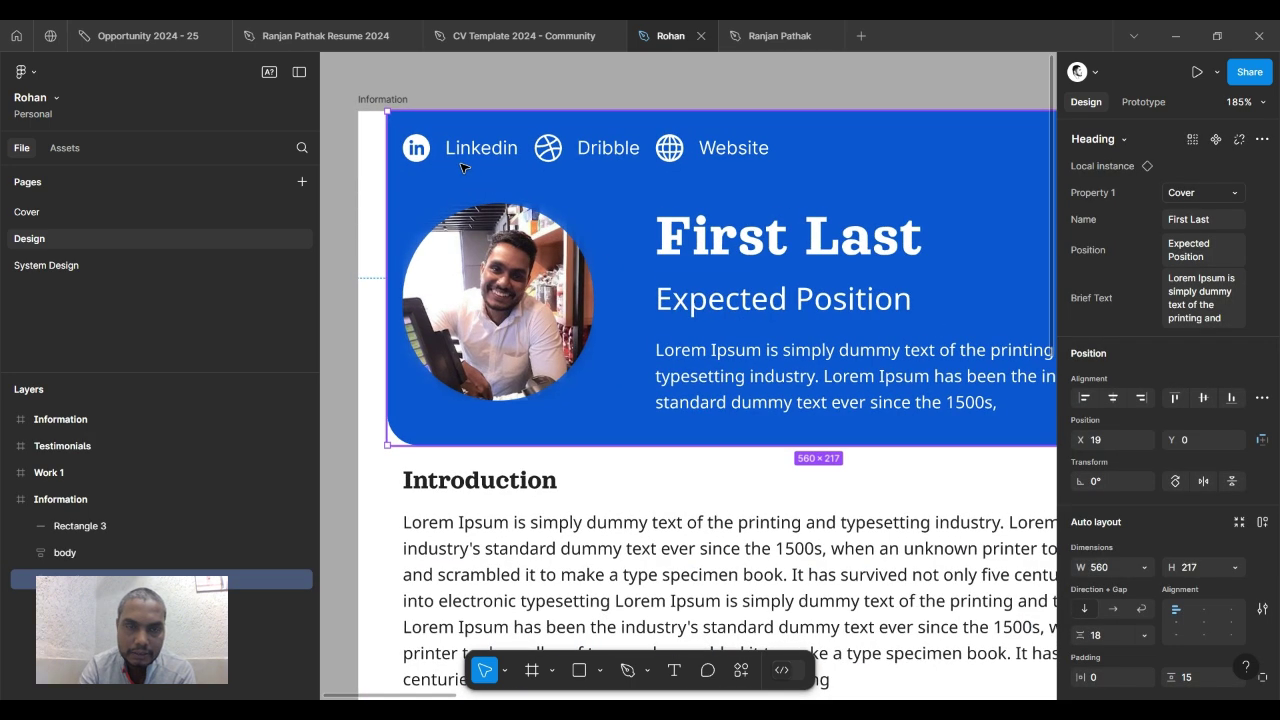
pyautogui.doubleClick(510, 303)
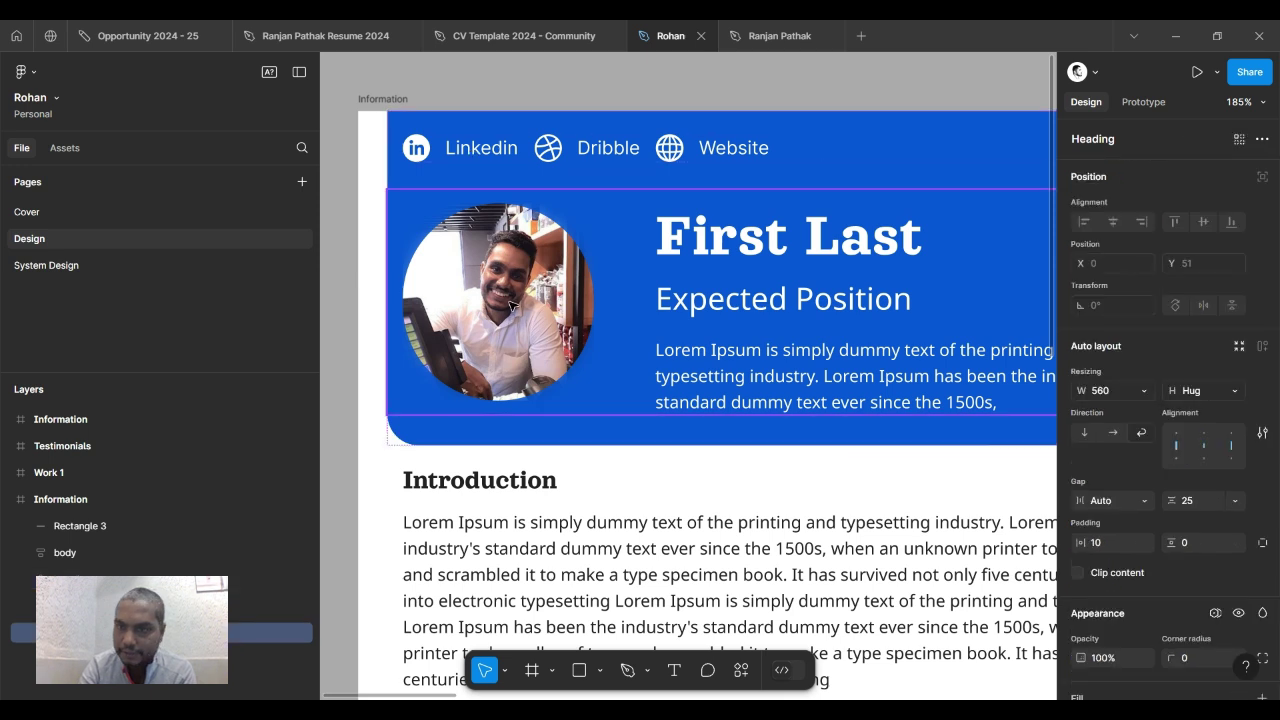
pyautogui.doubleClick(510, 303)
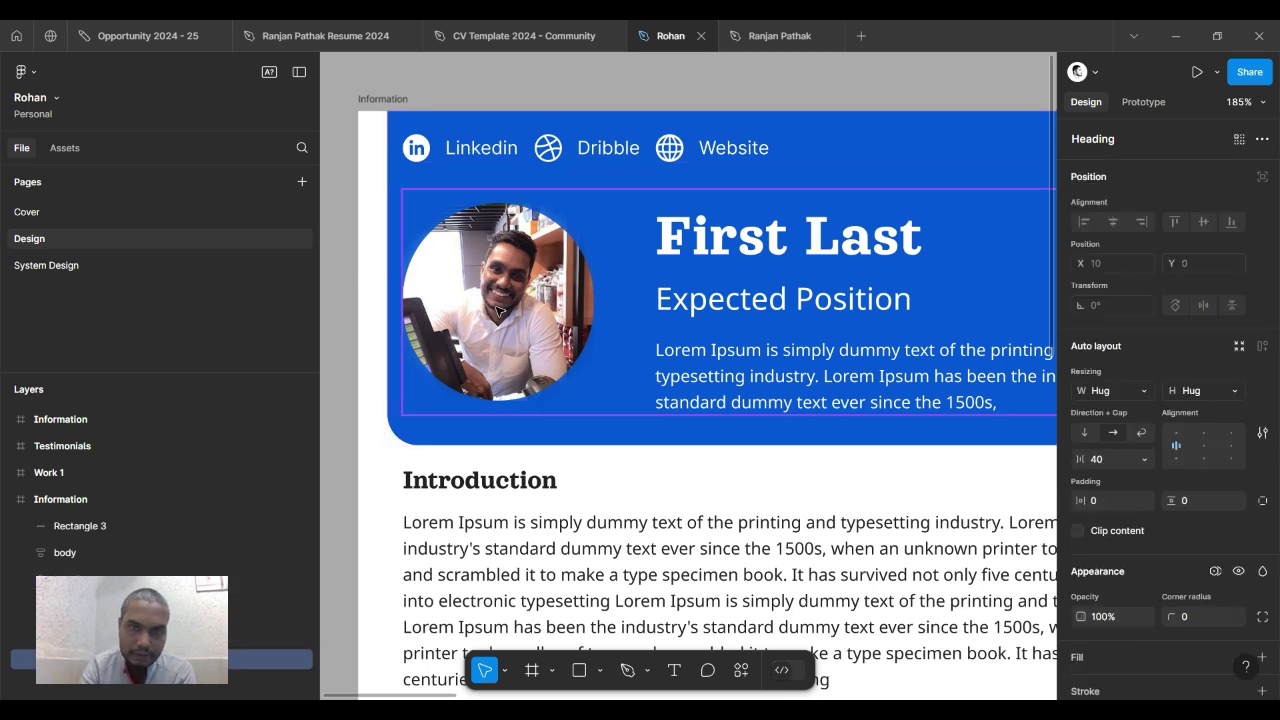
pyautogui.doubleClick(497, 311)
pyautogui.doubleClick(512, 316)
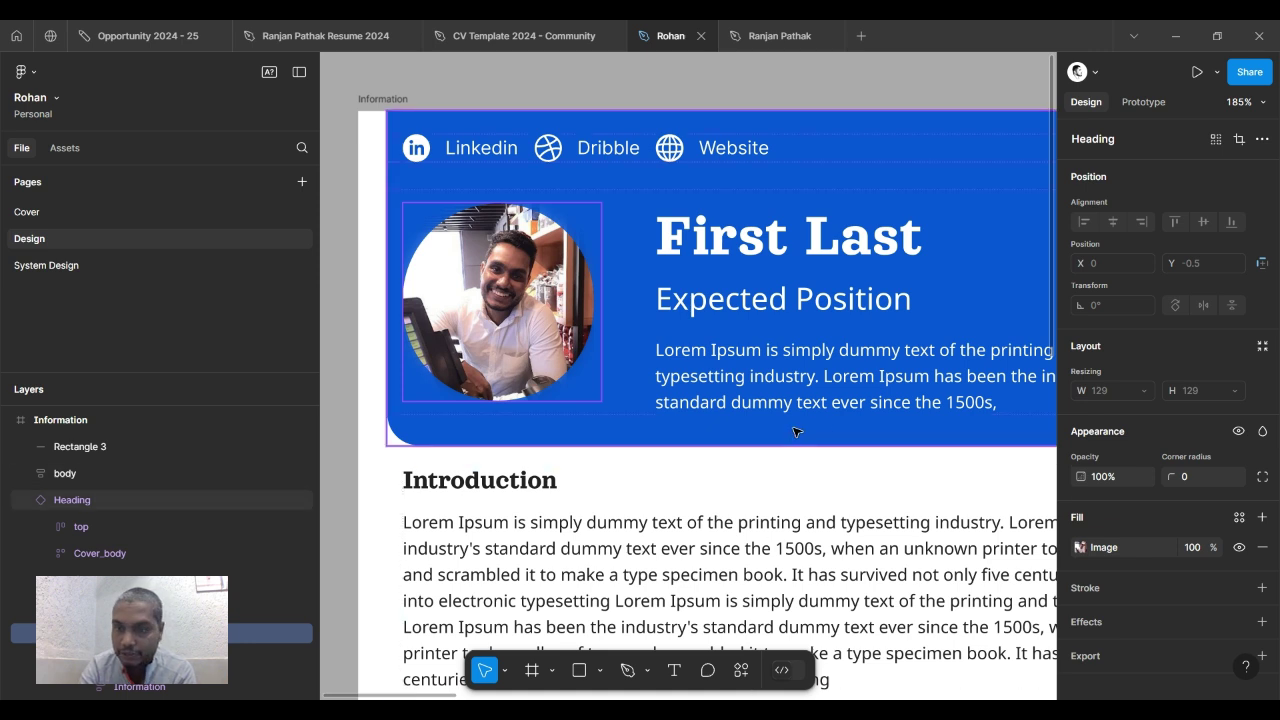
pyautogui.click(1080, 547)
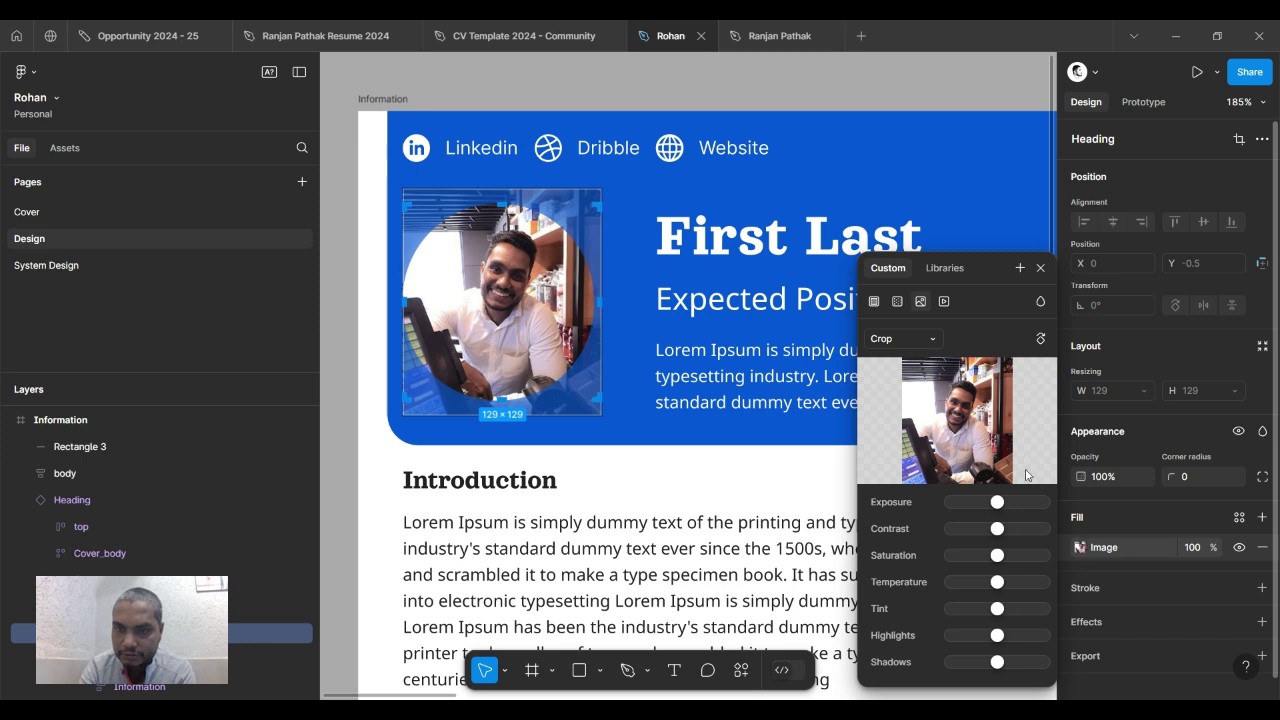
# Change the profile photo's image fill mode from Crop to Fill
pyautogui.moveTo(972, 424)
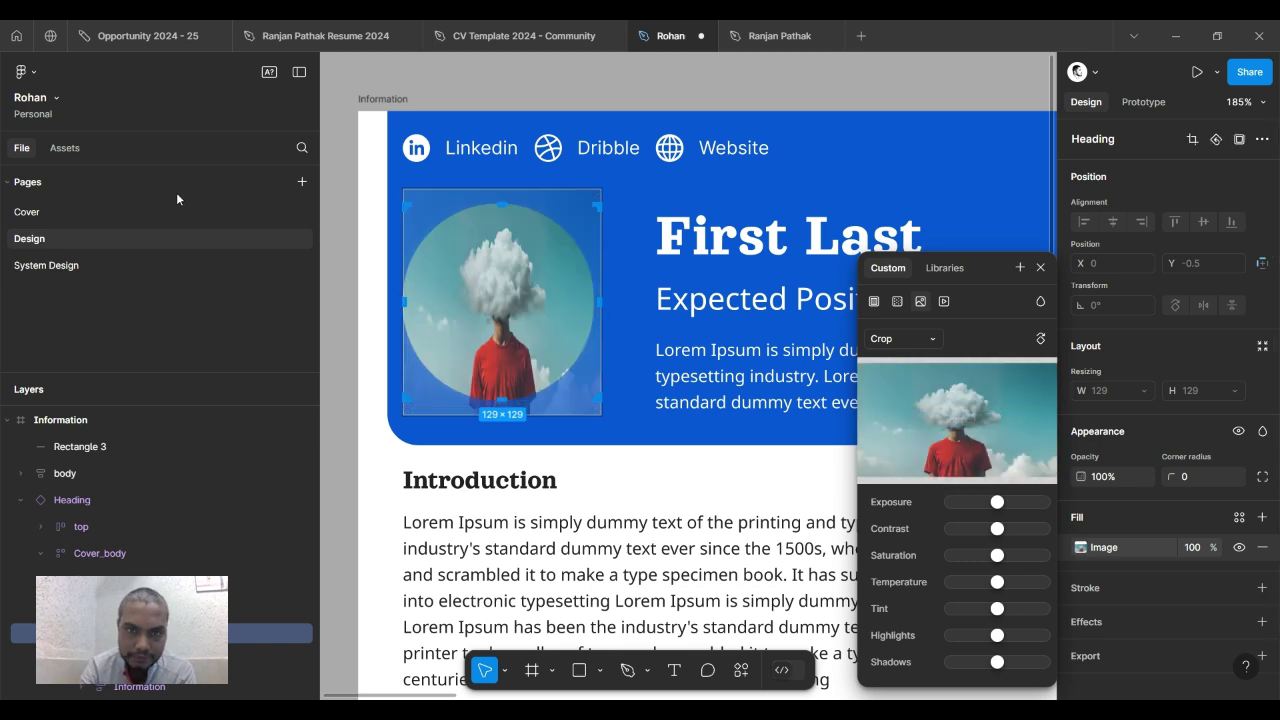
pyautogui.click(926, 339)
pyautogui.click(900, 298)
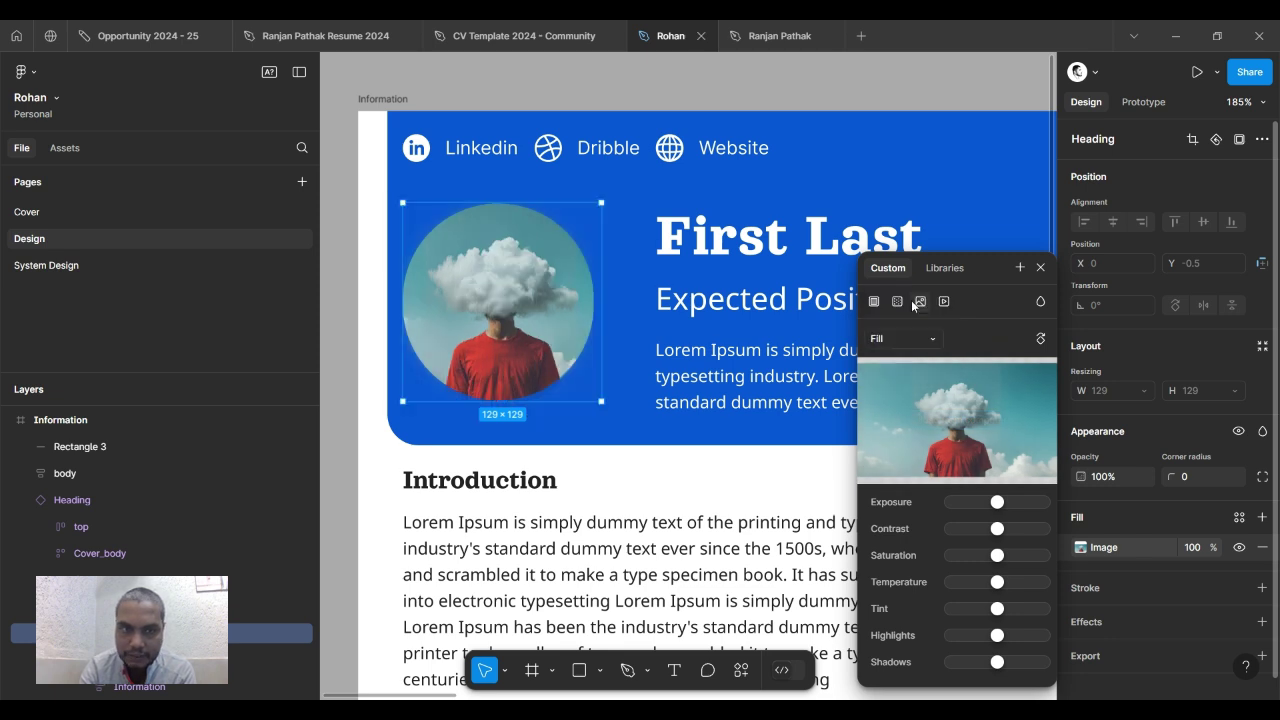
pyautogui.click(857, 95)
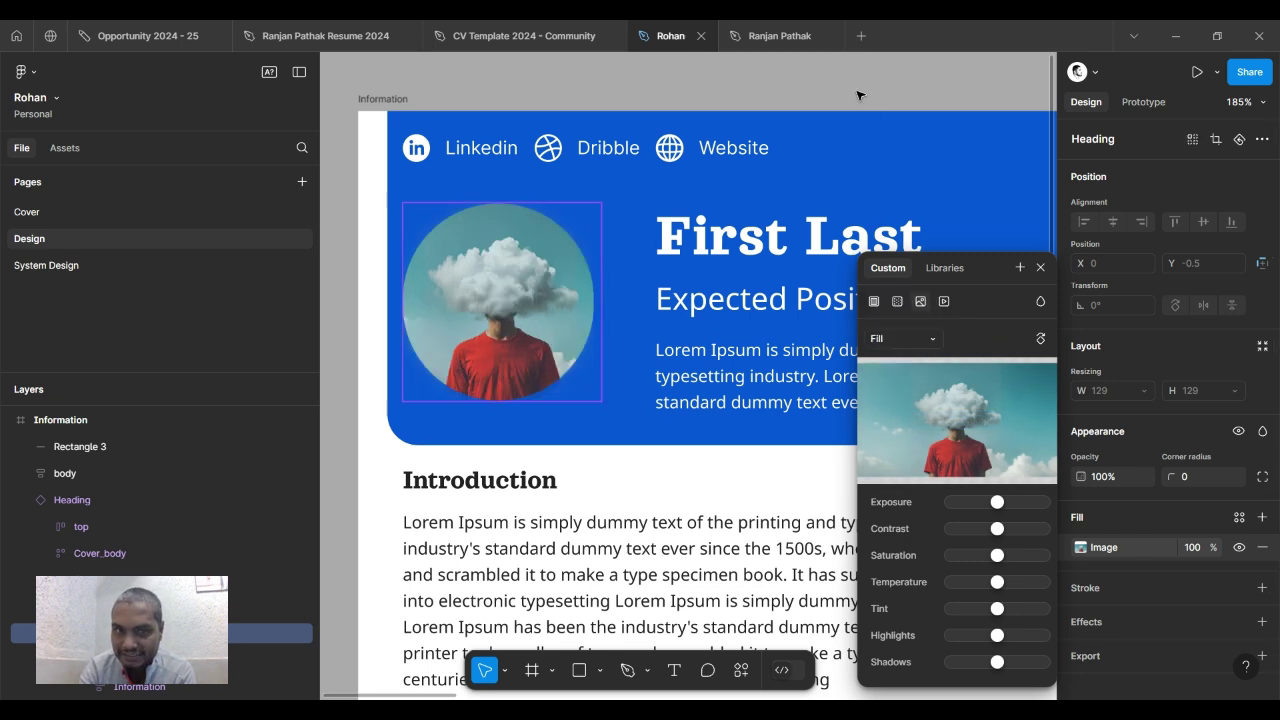
# Select the CV header component on the canvas
pyautogui.scroll(-3, 857, 95)
pyautogui.hscroll(3, 857, 95)
pyautogui.hscroll(-3, 857, 95)
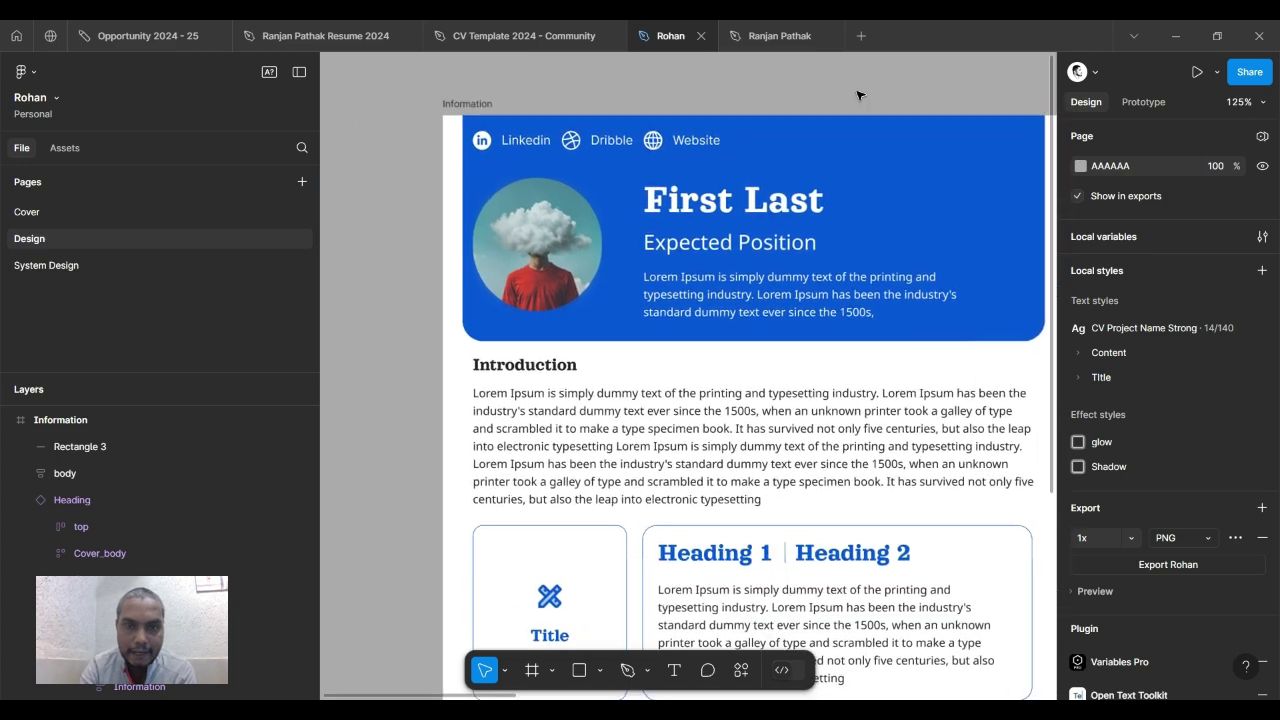
pyautogui.hscroll(1, 857, 95)
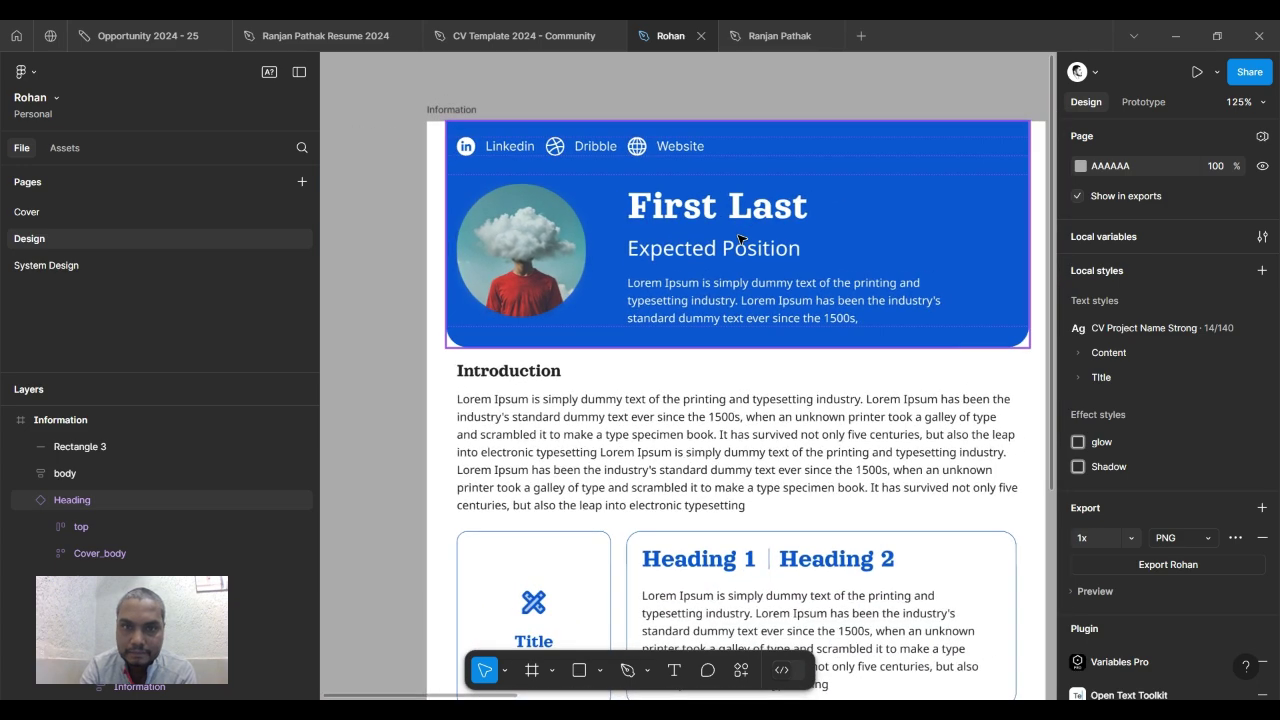
pyautogui.click(740, 238)
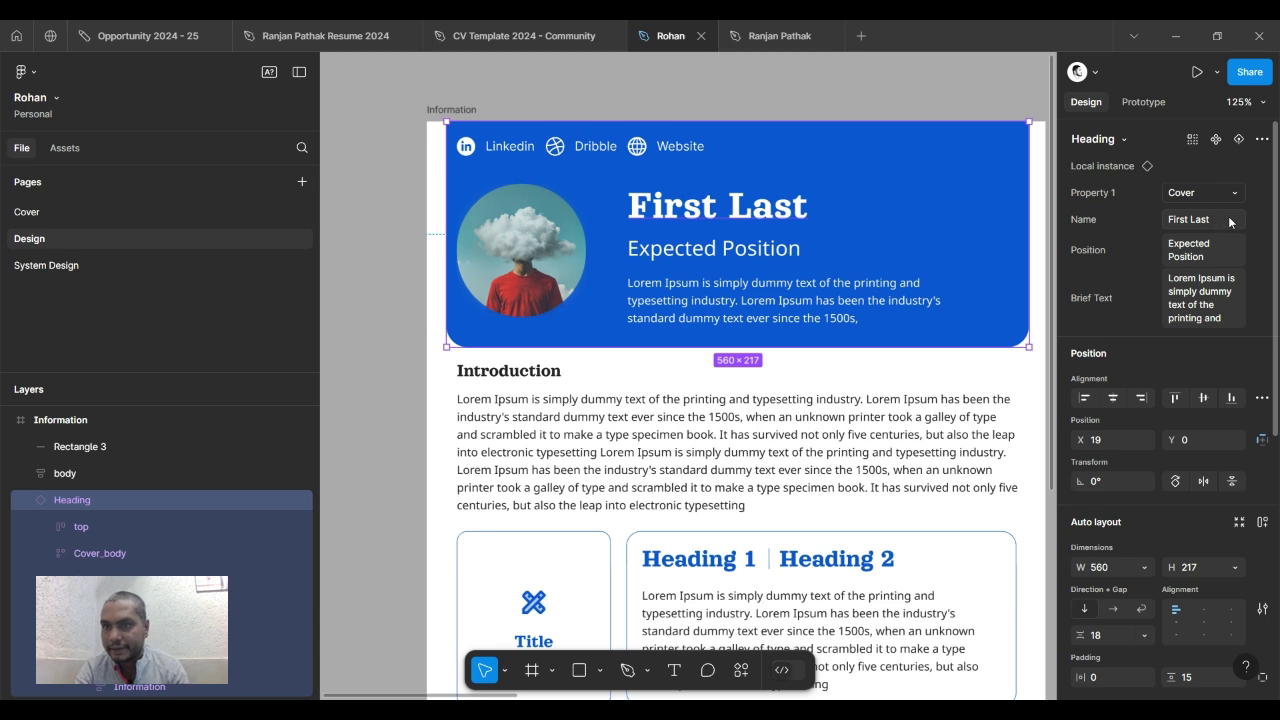
# Set the header's Name property to the person's full name and Position to Senior Art Director
pyautogui.click(1119, 222)
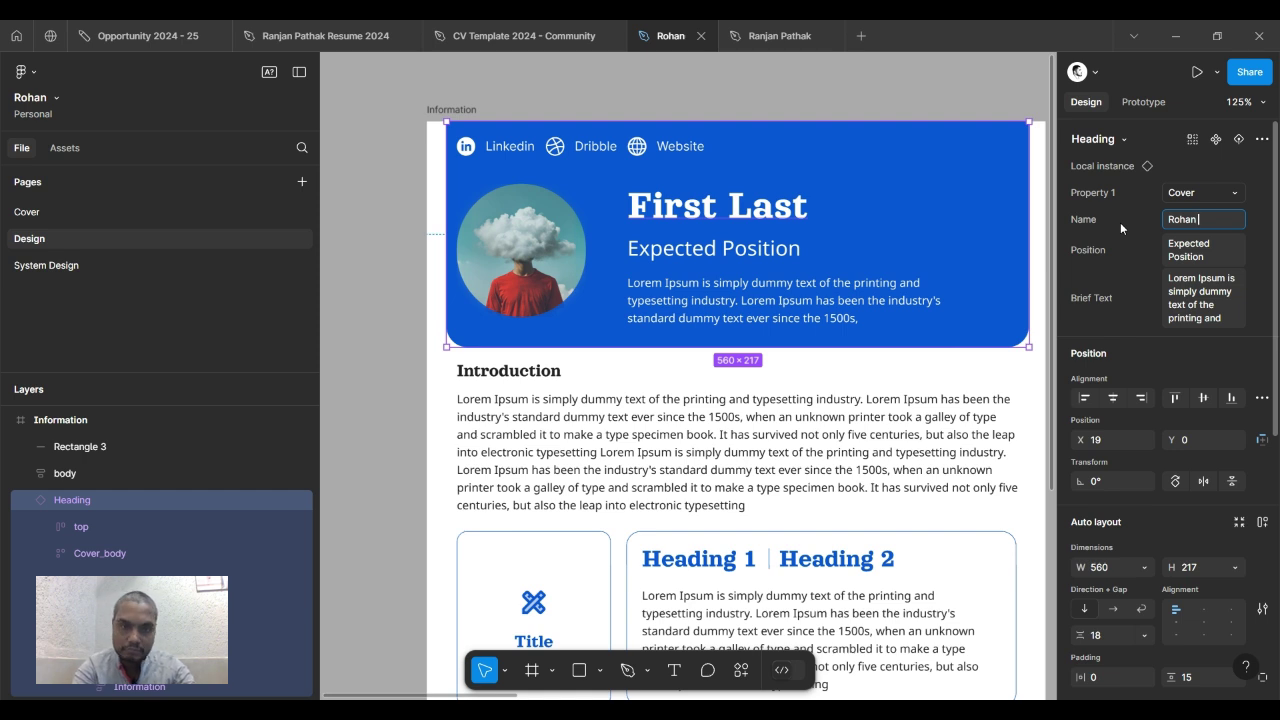
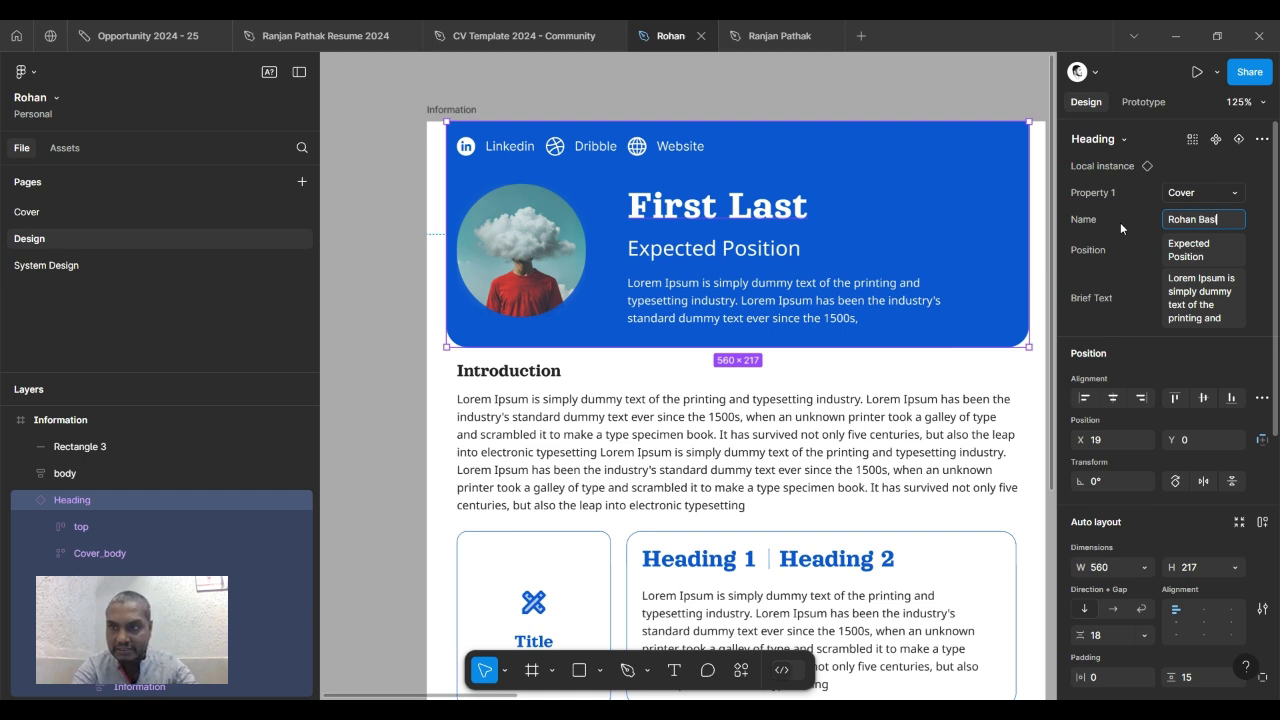
pyautogui.press('Tab')
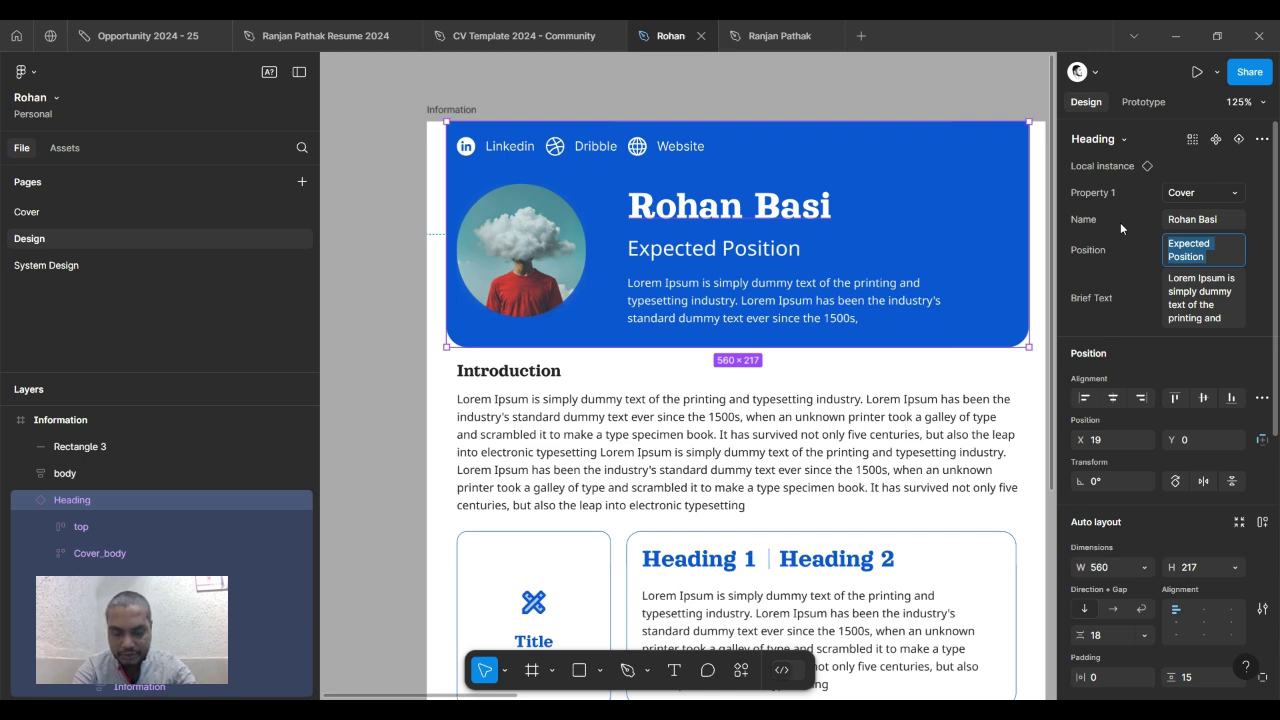
pyautogui.write('S')
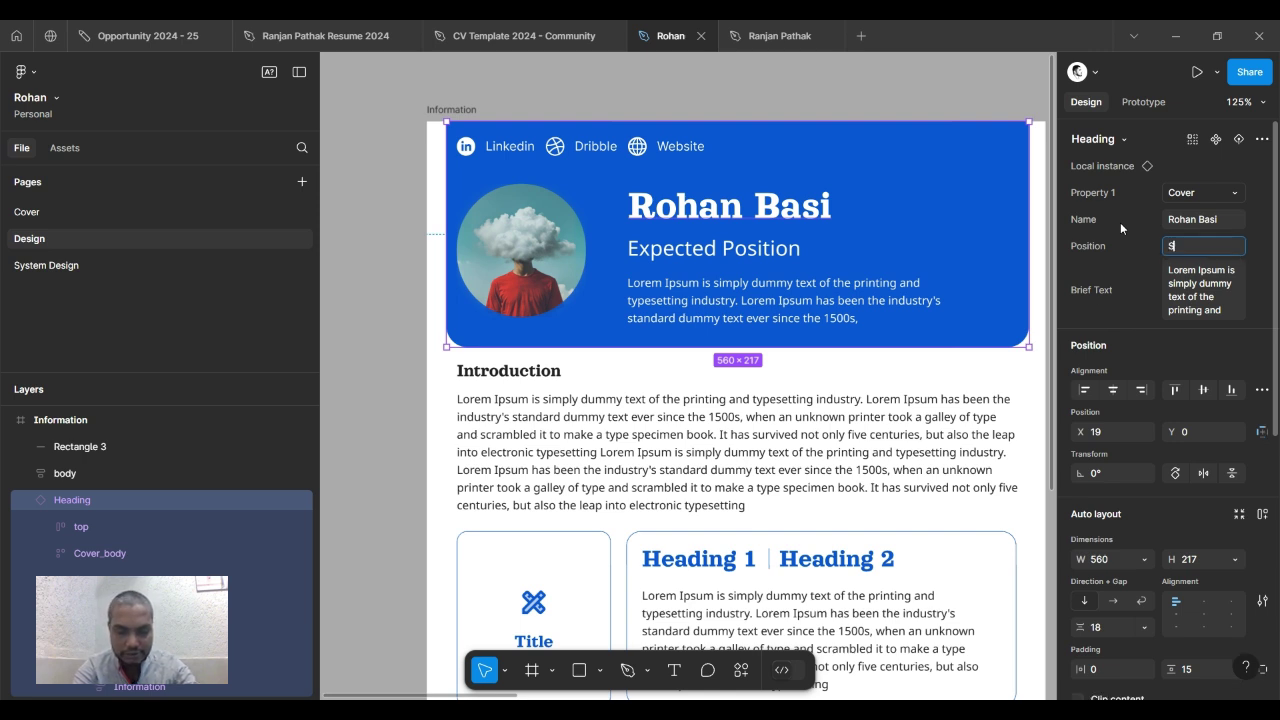
pyautogui.write('enior A')
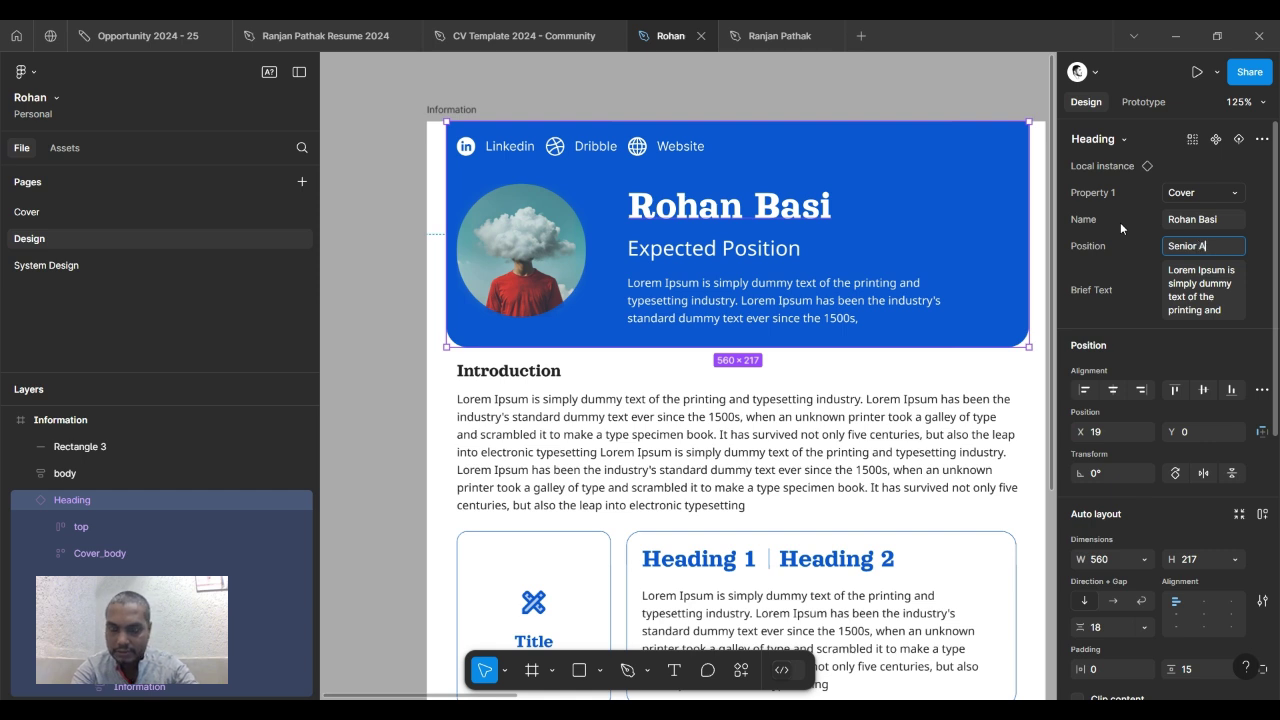
pyautogui.write('rt Director')
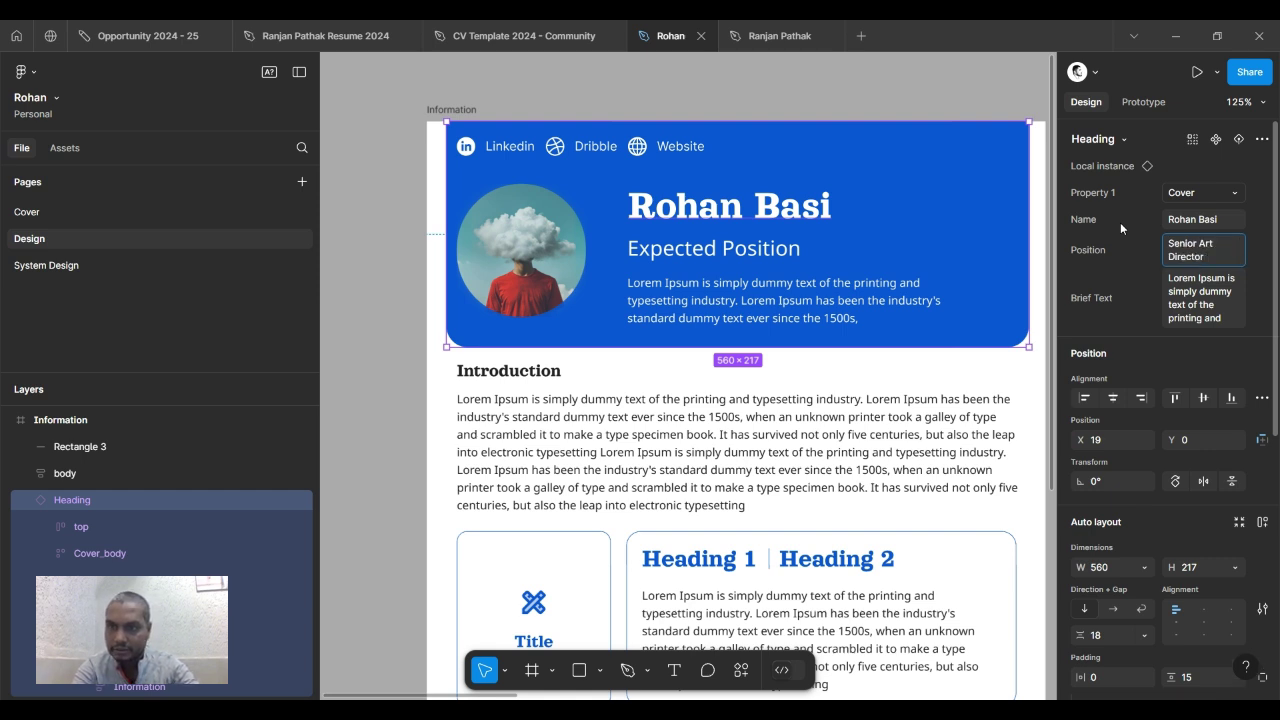
pyautogui.press('Tab')
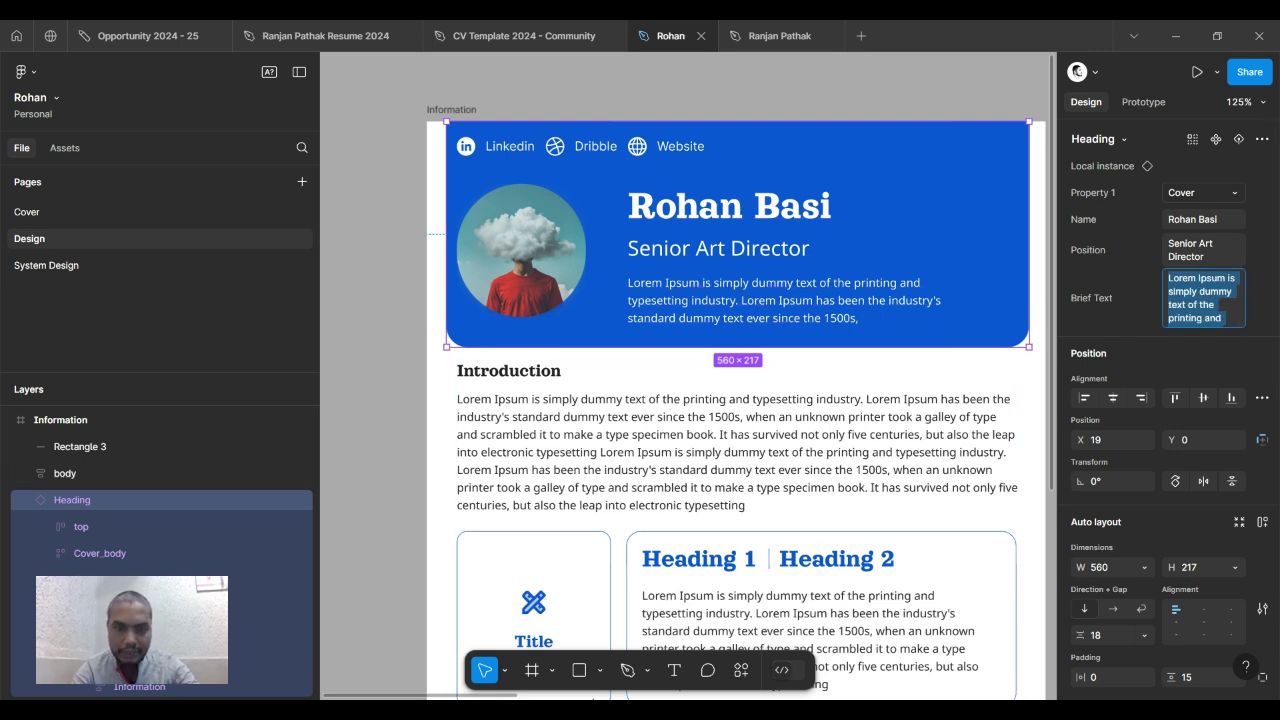
# Replace the Brief Text's Lorem Ipsum placeholder with the pasted talented Art Director bio
pyautogui.press('Escape')
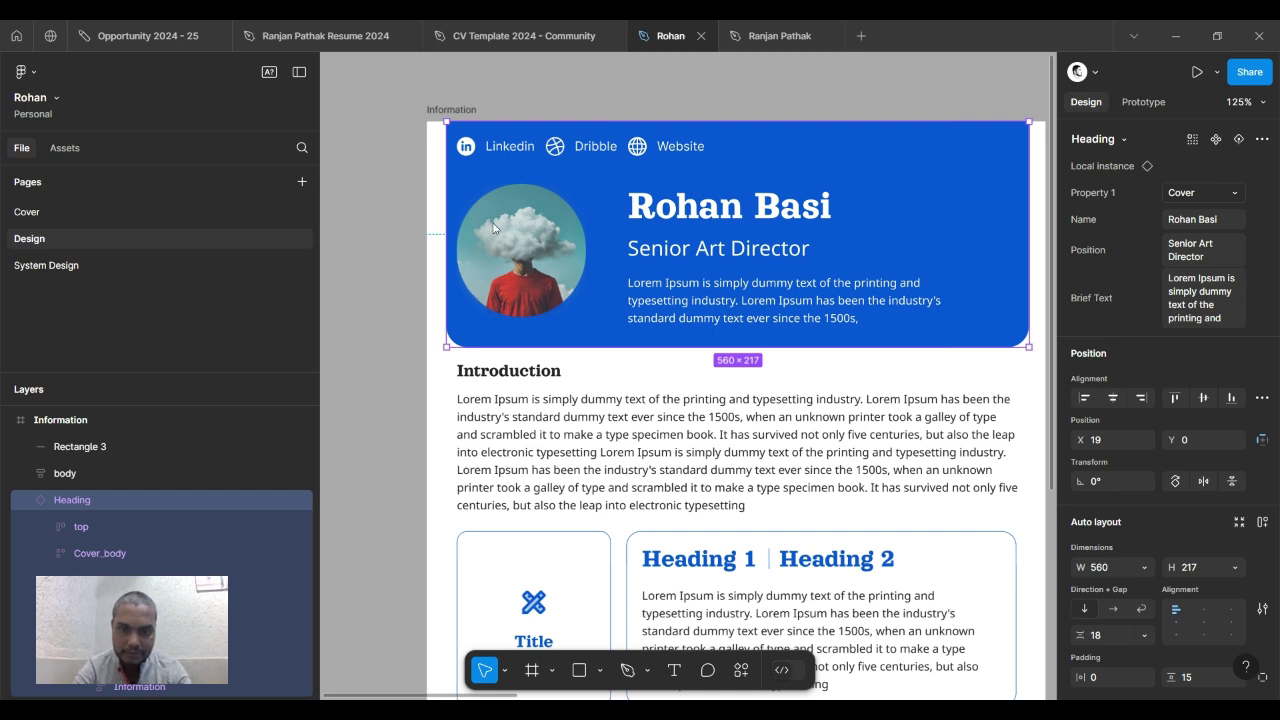
pyautogui.click(1190, 305)
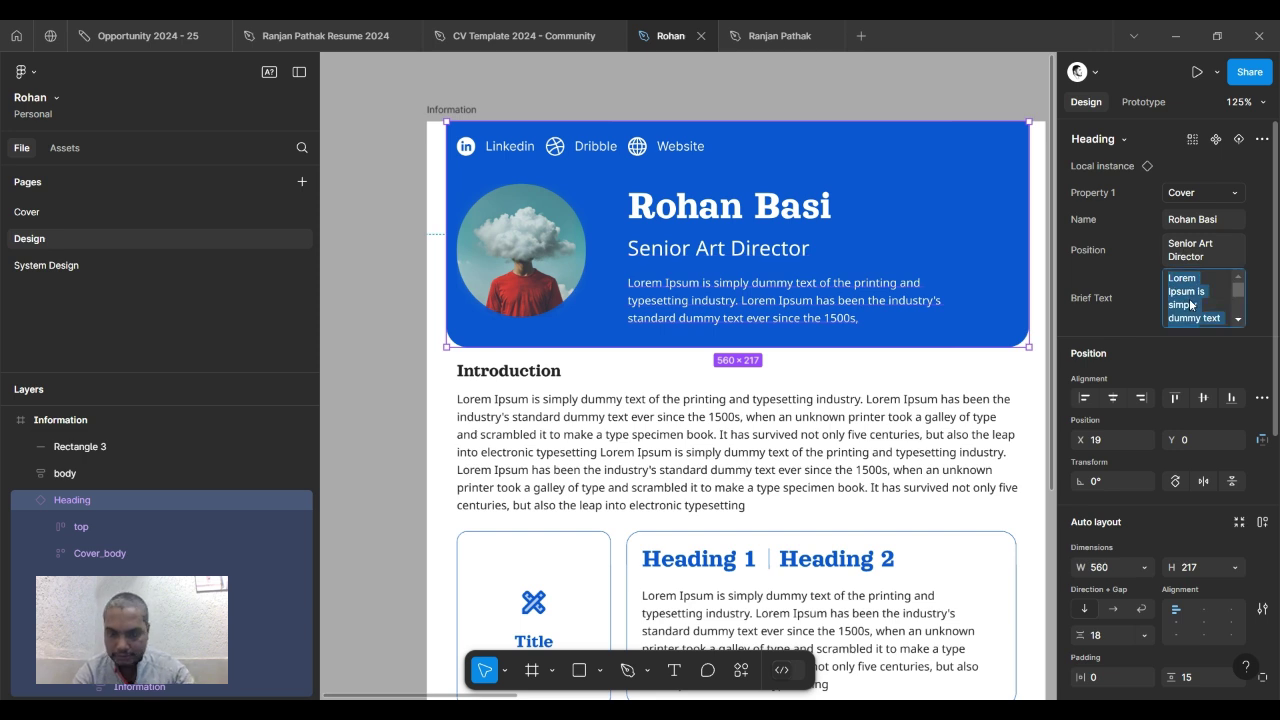
pyautogui.hotkey('ctrl', 'v')
pyautogui.press('Return')
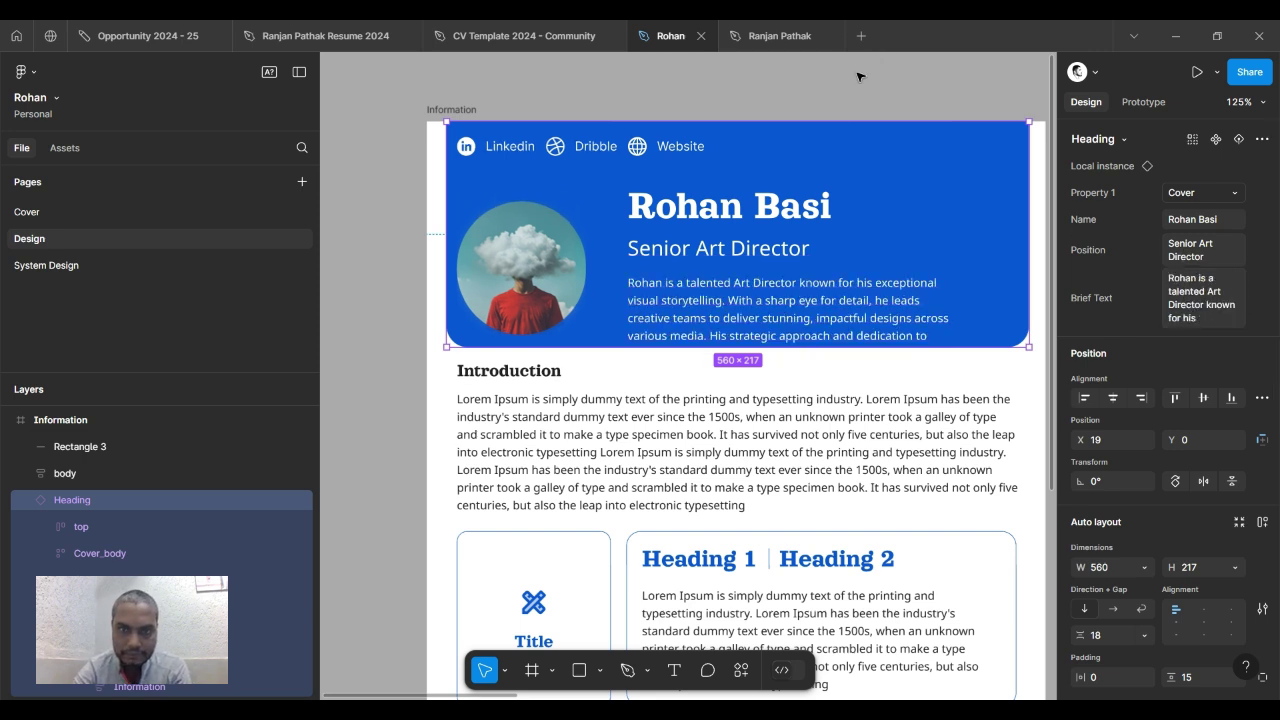
pyautogui.click(843, 92)
pyautogui.hscroll(2, 843, 92)
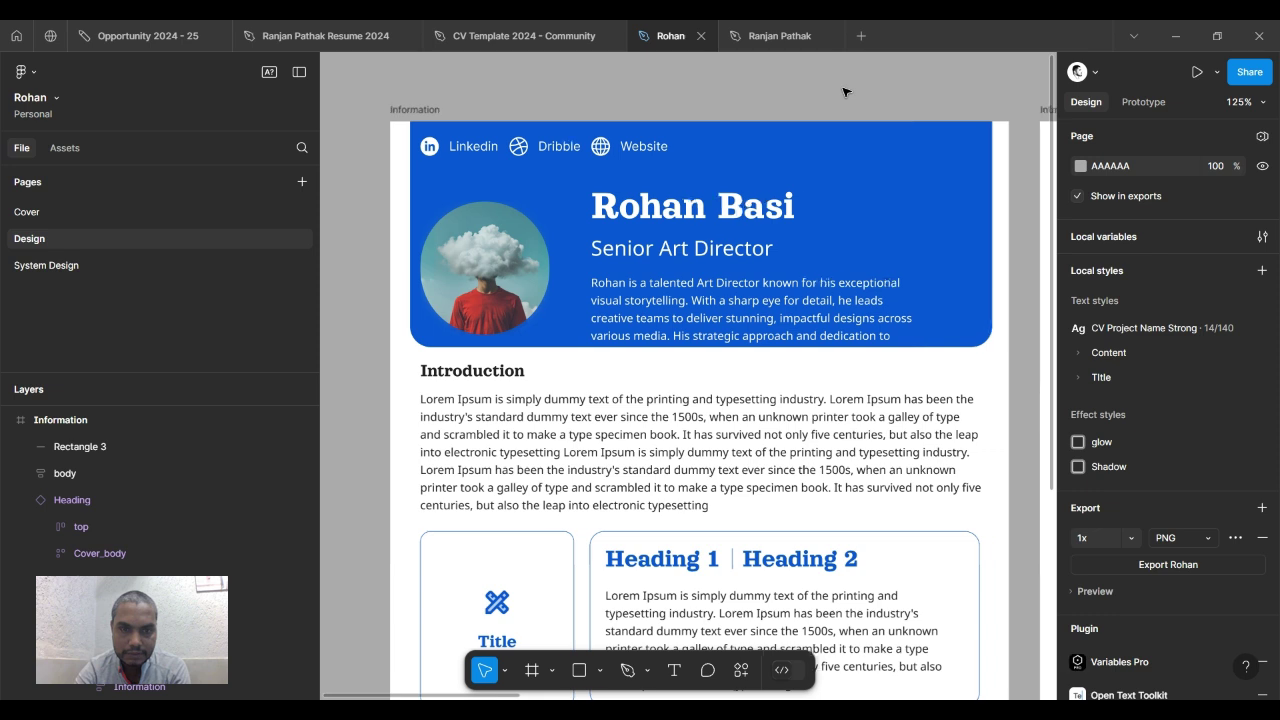
pyautogui.doubleClick(803, 440)
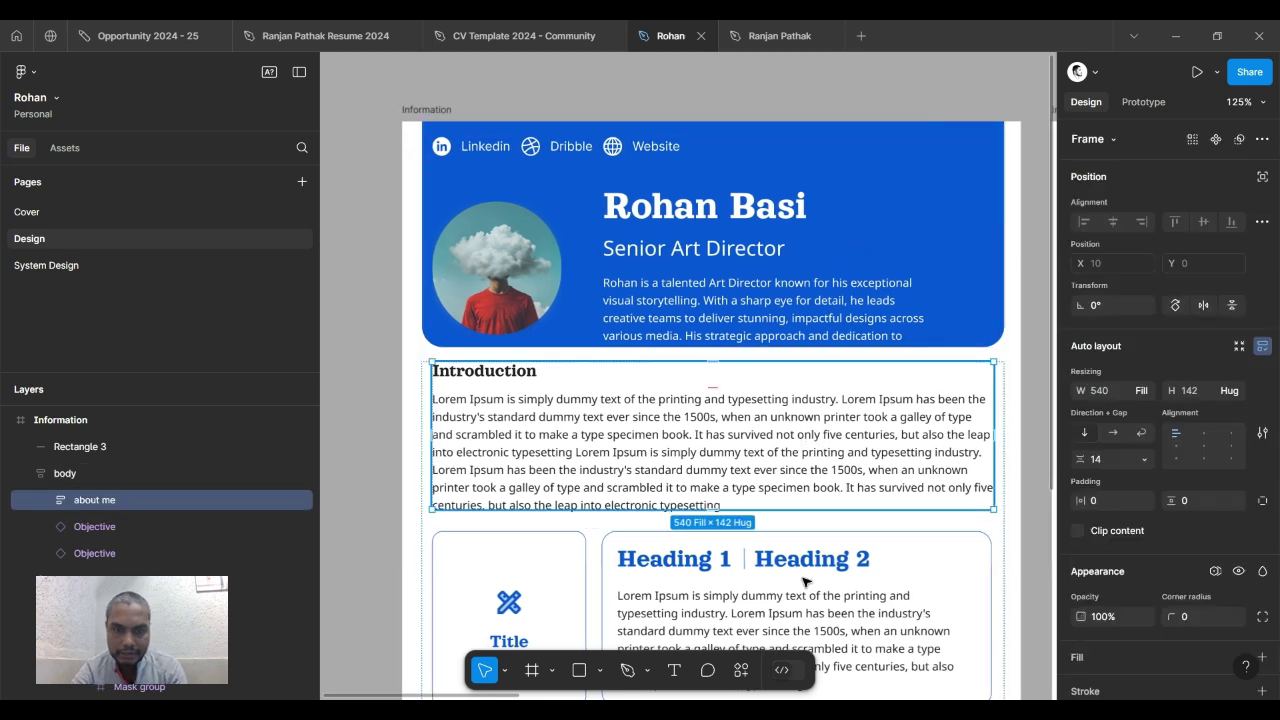
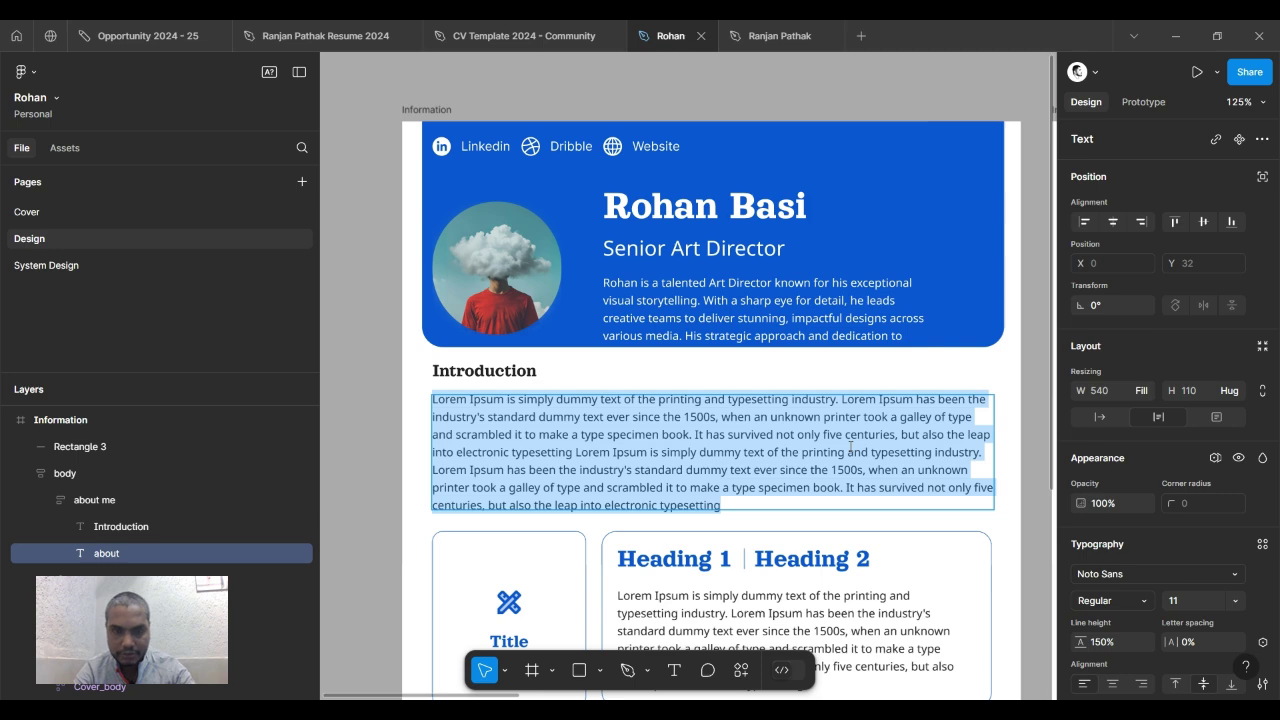
# Paste the new bio over the Introduction placeholder and delete its final sentence
pyautogui.write('150 words')
pyautogui.hotkey('ctrl', 'z')
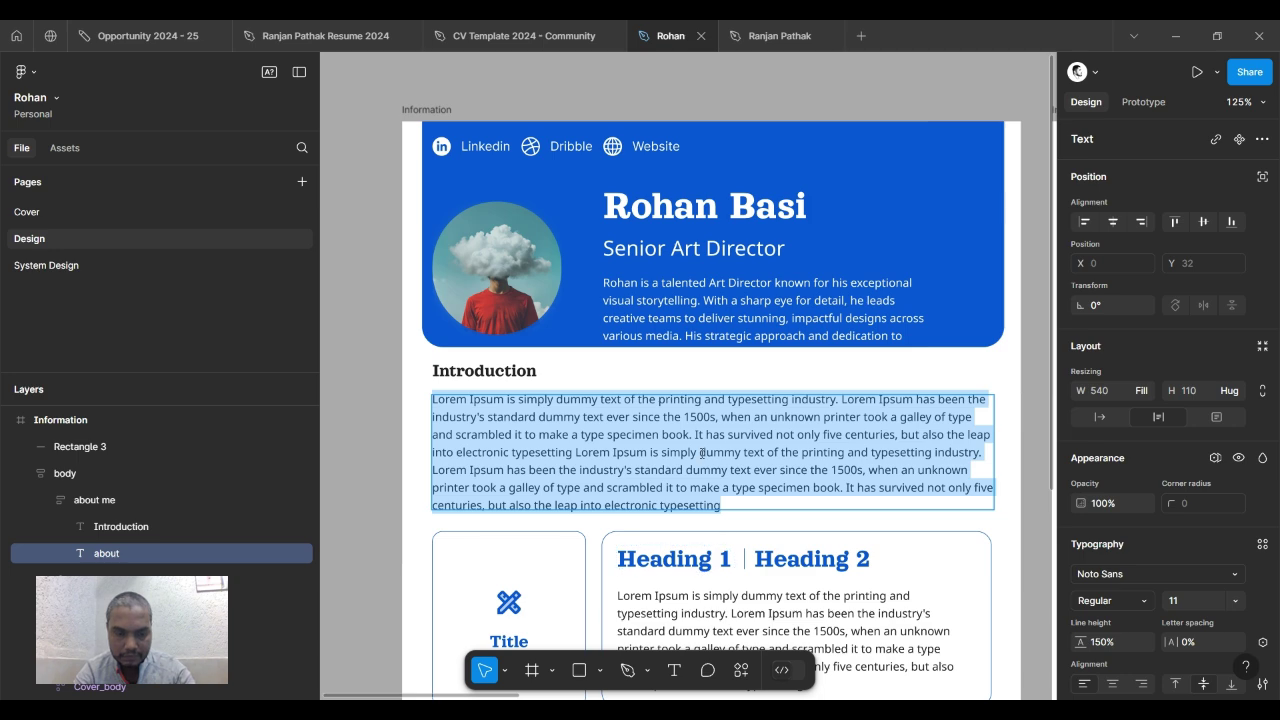
pyautogui.write('Rohan is an innovative Art Director with an exceptional eye for detail and a deep passion for visual storytelling. With years of experience in the creative industry, he has successfully led diverse creative teams to produce stunning, impactful designs across various media, including print, digital, and advertising. Rohan’s ability to blend creativity with strategic thinking allows him to develop visual concepts that not only capture attention but also resonate deeply with audiences. His expertise in art direction ensures that each project he oversees is executed to the highest standards of excellence. Rohan’s leadership skills and collaborative approach inspire his team to push creative boundaries and achieve remarkable results. Beyond his technical skills, Rohan’s dedication to continuous learning and innovation keeps him at the forefront of industry trends. His commitment to excellence and his knack for balancing aesthetics with functionality make him an invaluable asset to any creative endeavor')
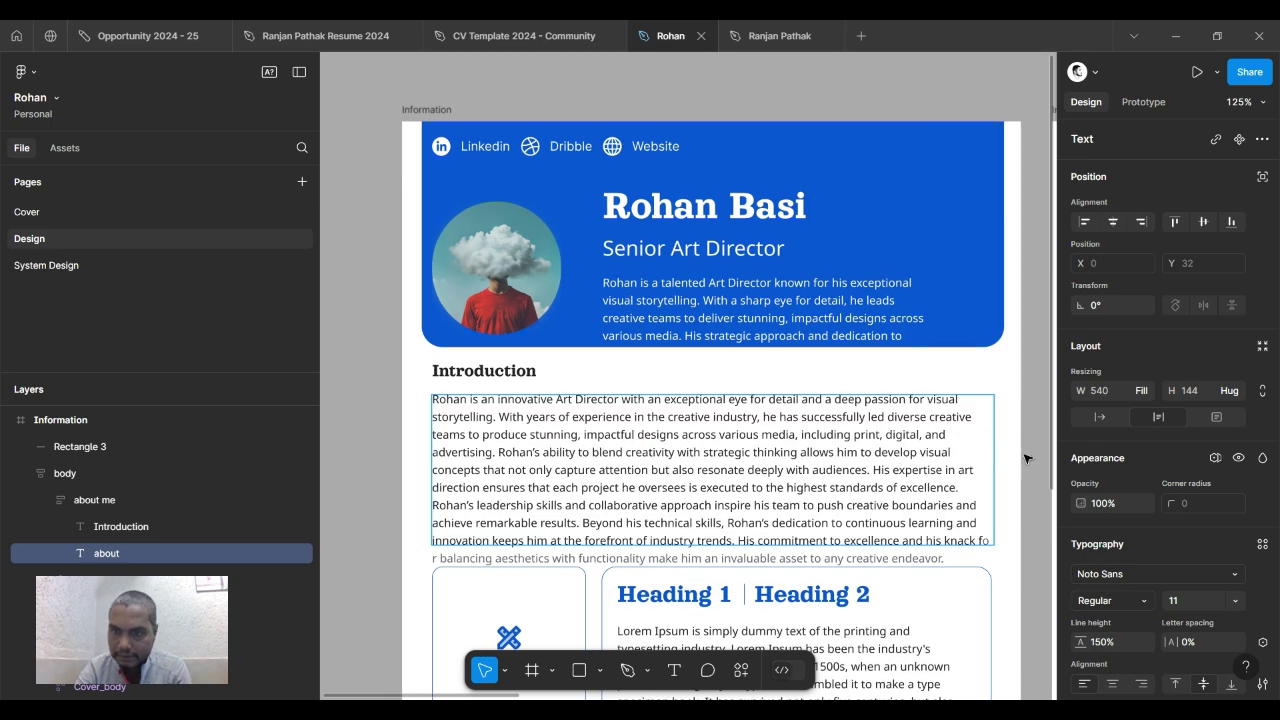
pyautogui.click(885, 523)
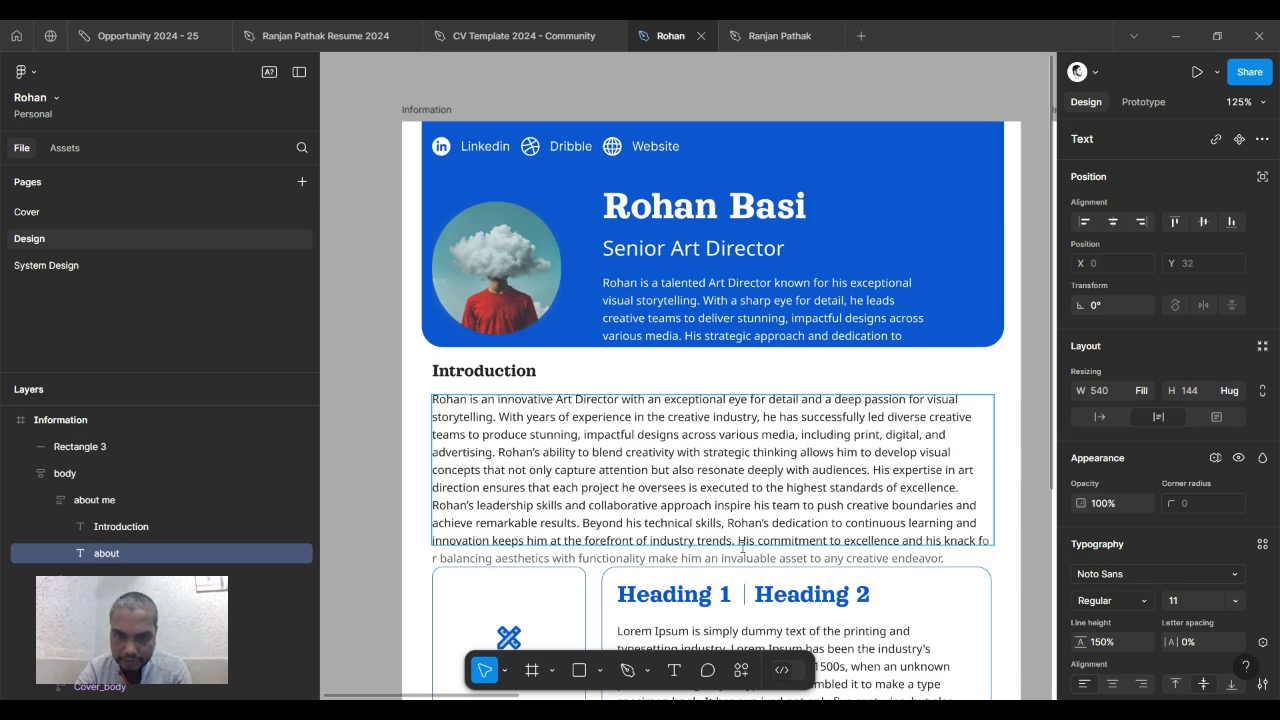
pyautogui.moveTo(738, 541); pyautogui.dragTo(944, 558)
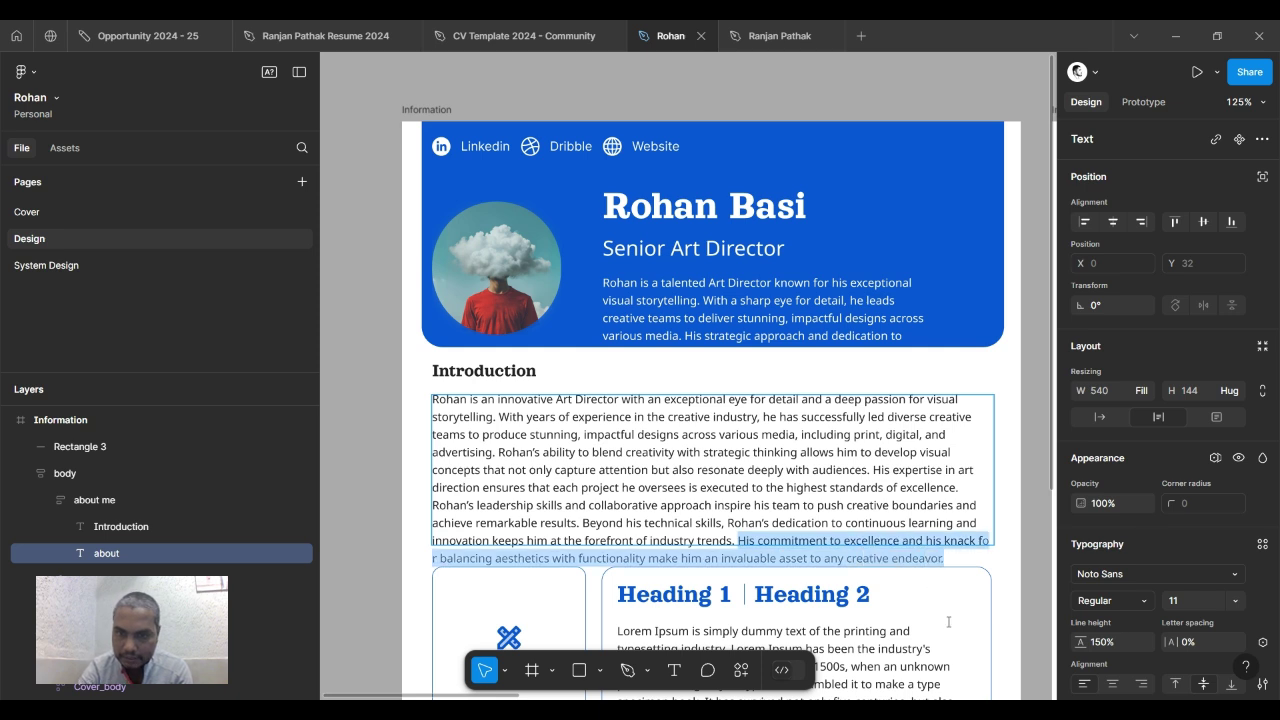
pyautogui.press('BackSpace')
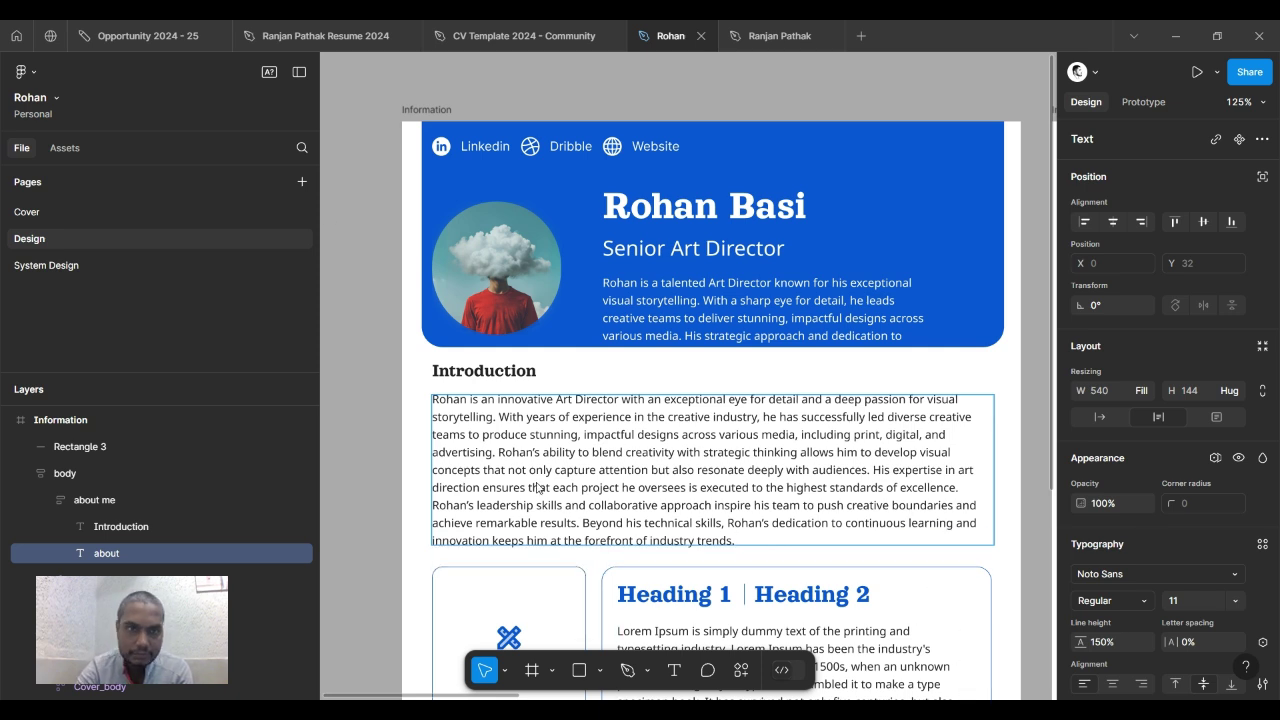
pyautogui.press('Escape')
pyautogui.press('Escape')
# Select the whole first Objective card instance below the Introduction
pyautogui.scroll(-5, 720, 403)
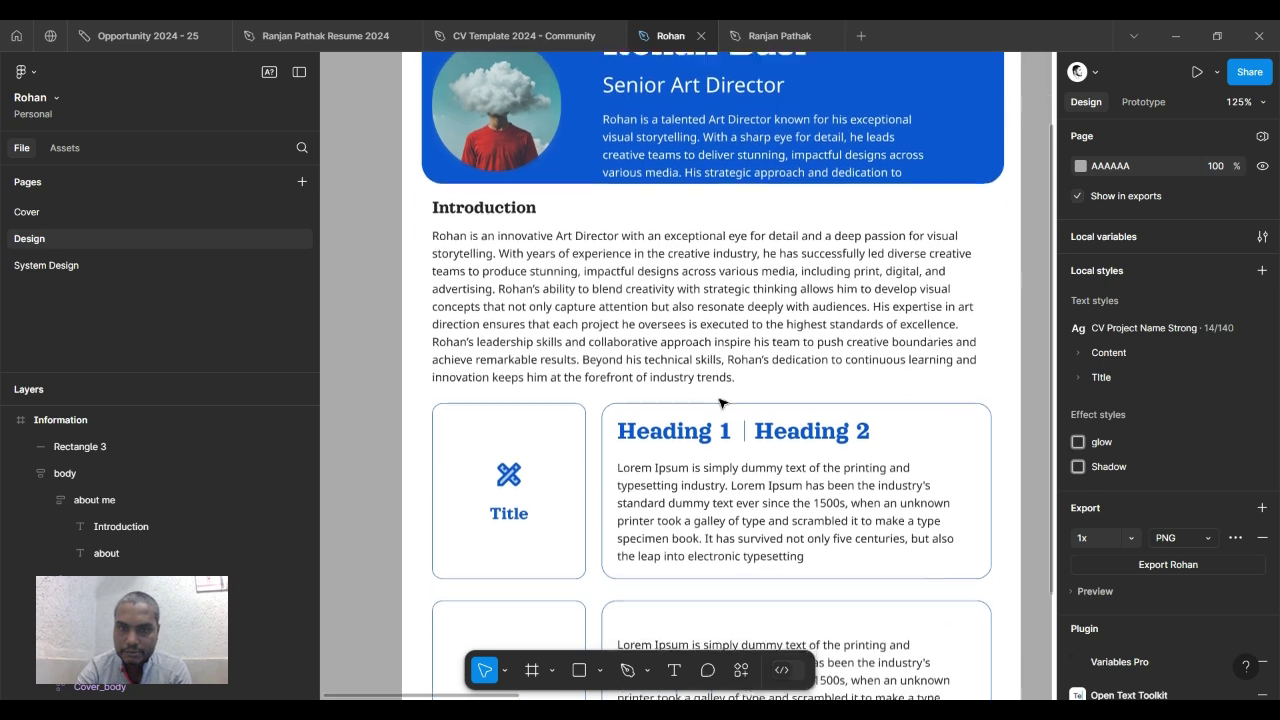
pyautogui.scroll(-1, 720, 403)
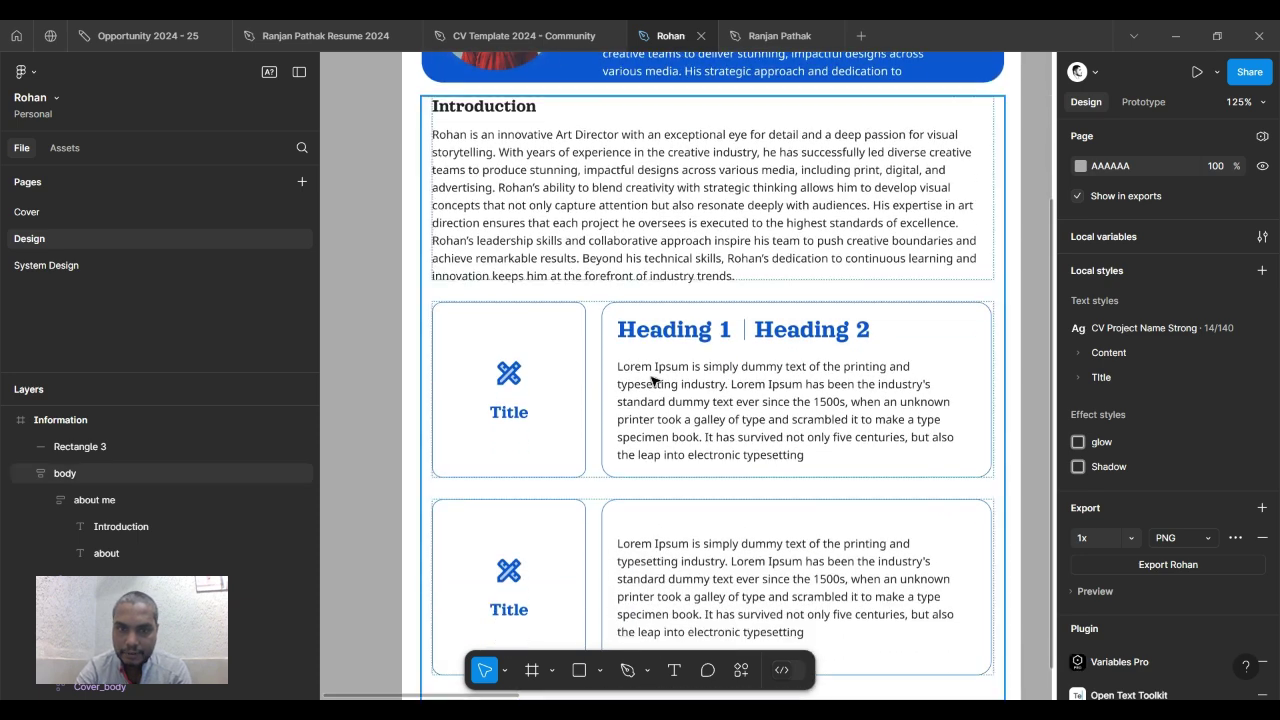
pyautogui.click(655, 381)
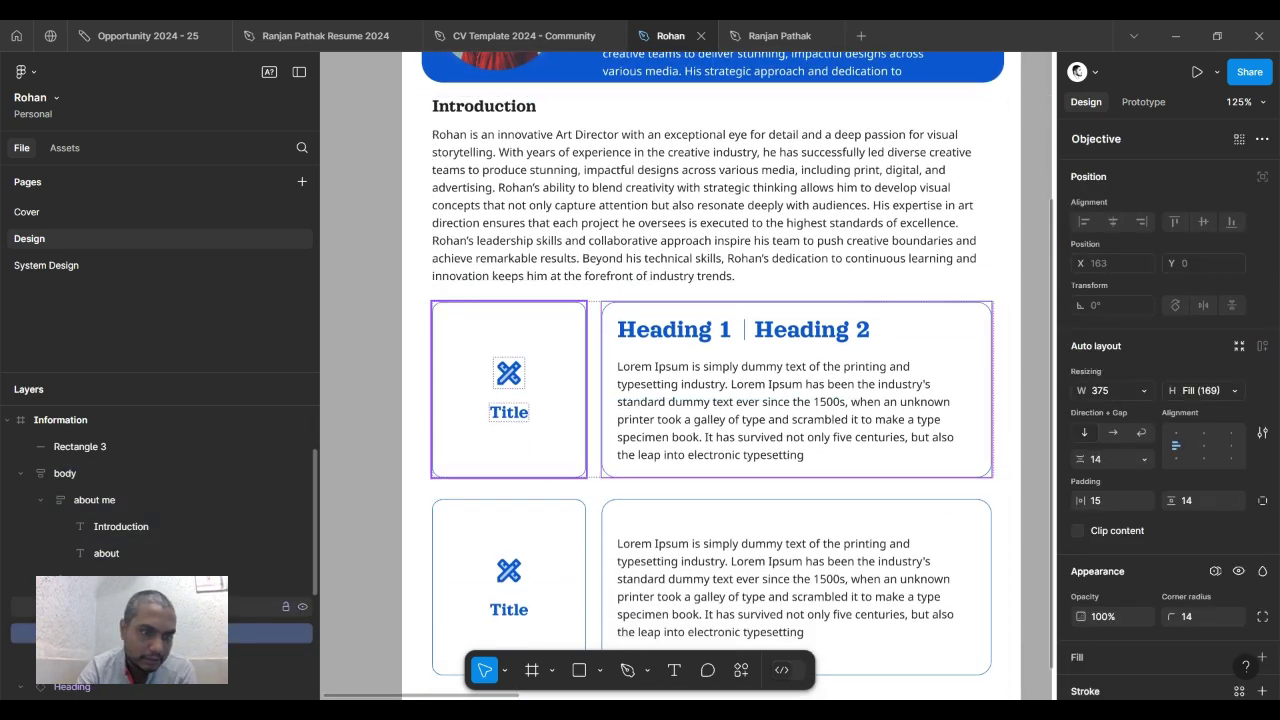
pyautogui.hotkey('shift', 'Return')
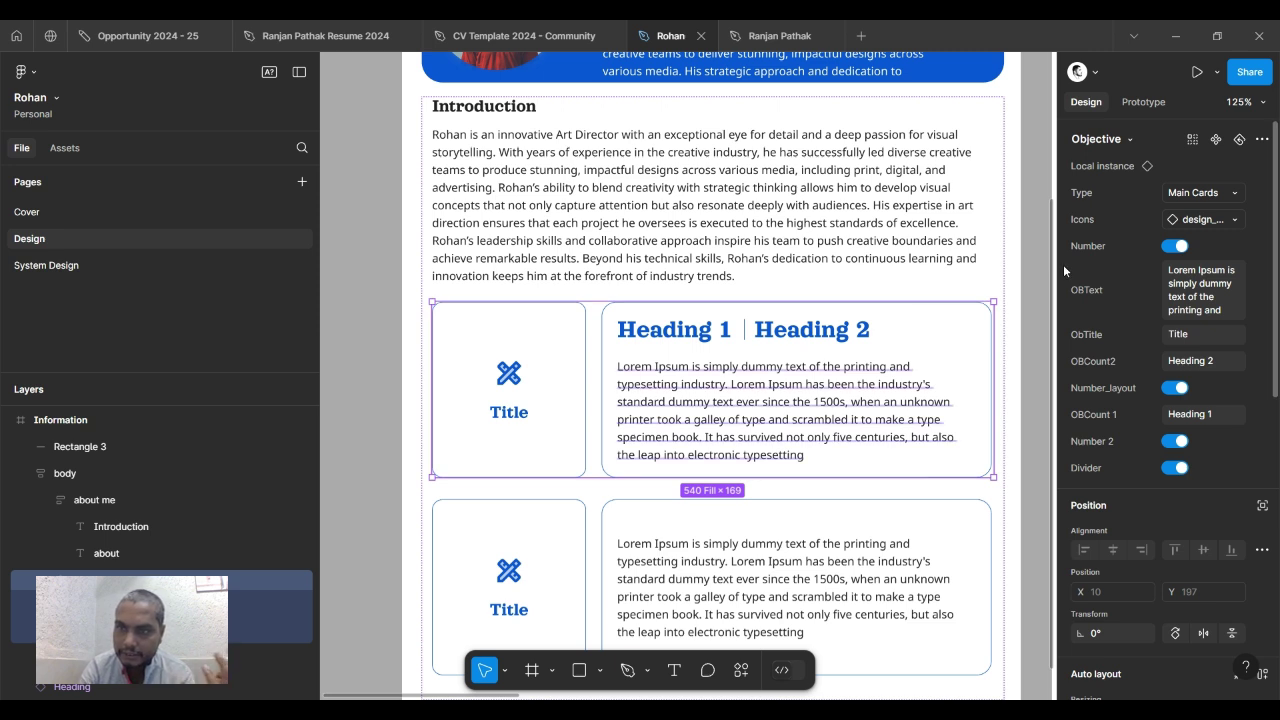
# Review the card type and icon swap options, keeping Main Cards and the current icon
pyautogui.click(1194, 192)
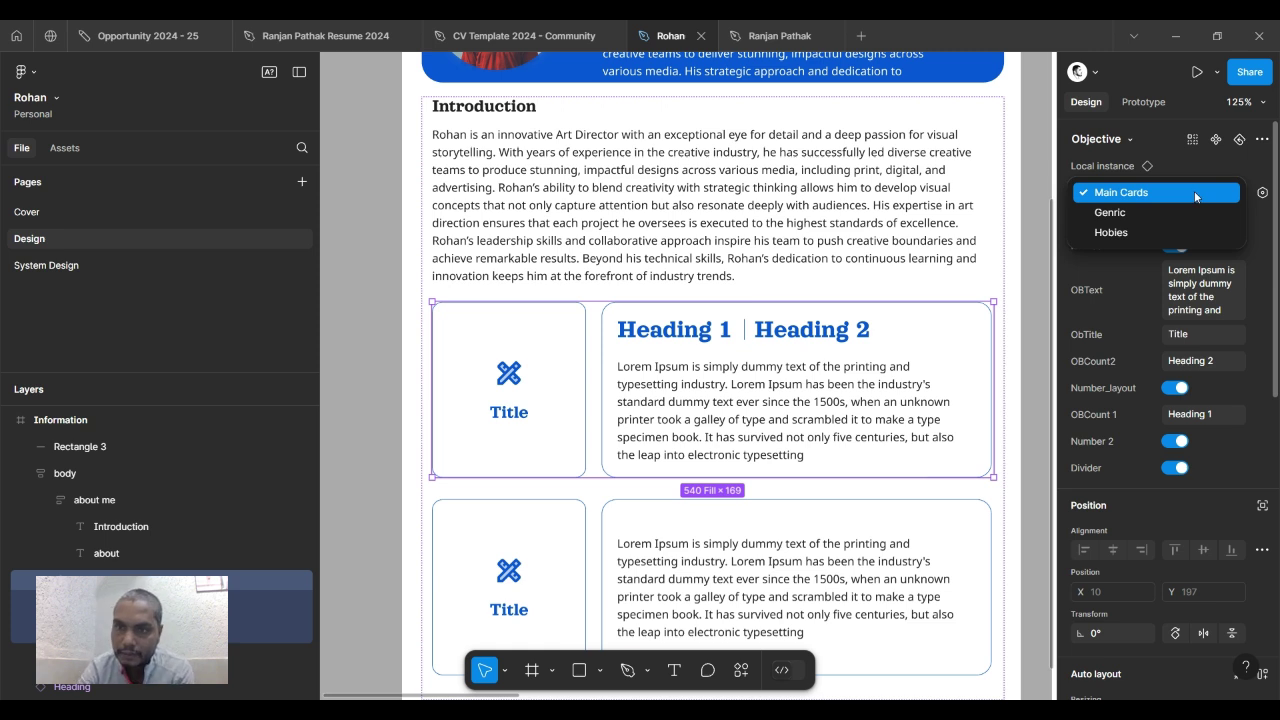
pyautogui.click(1194, 192)
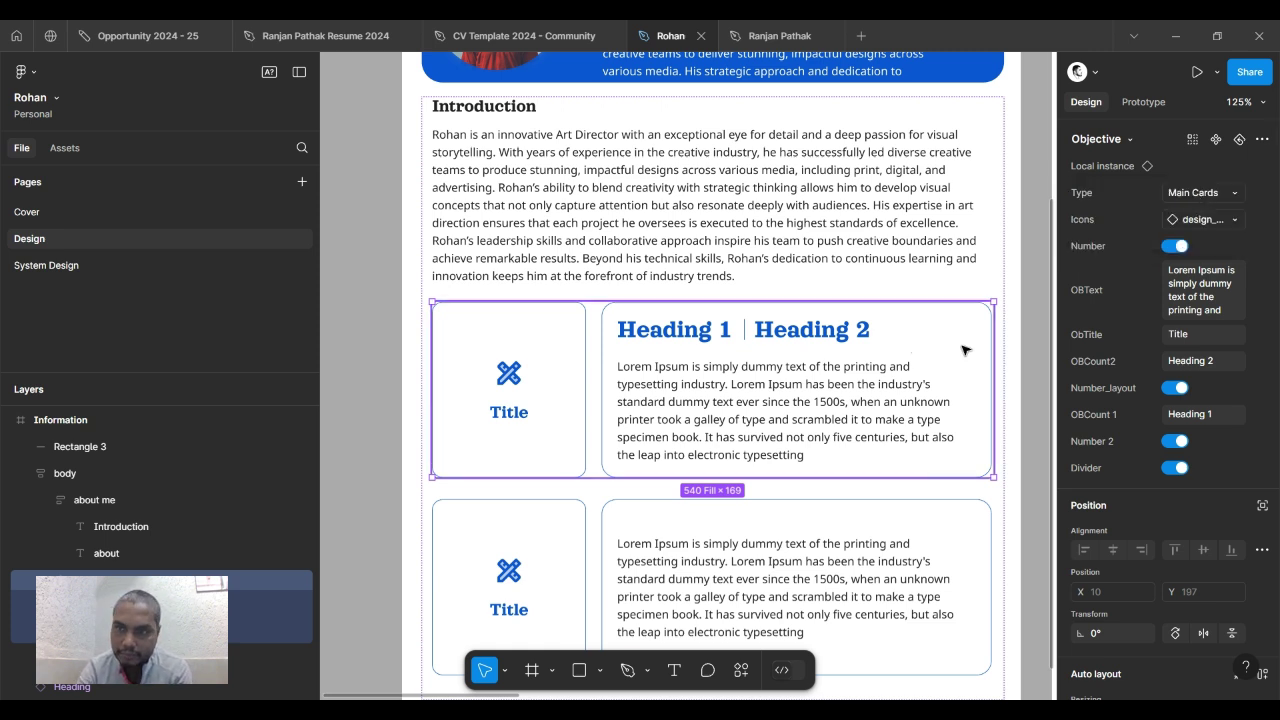
pyautogui.click(1203, 221)
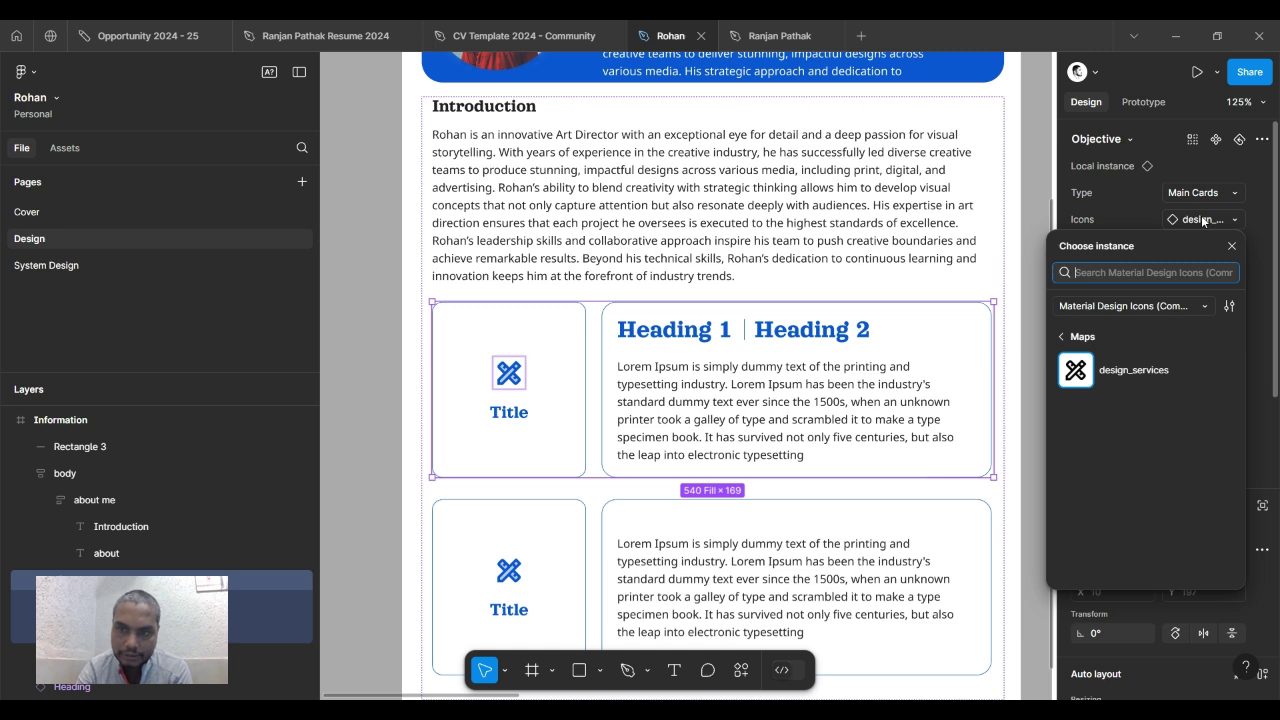
pyautogui.click(1062, 337)
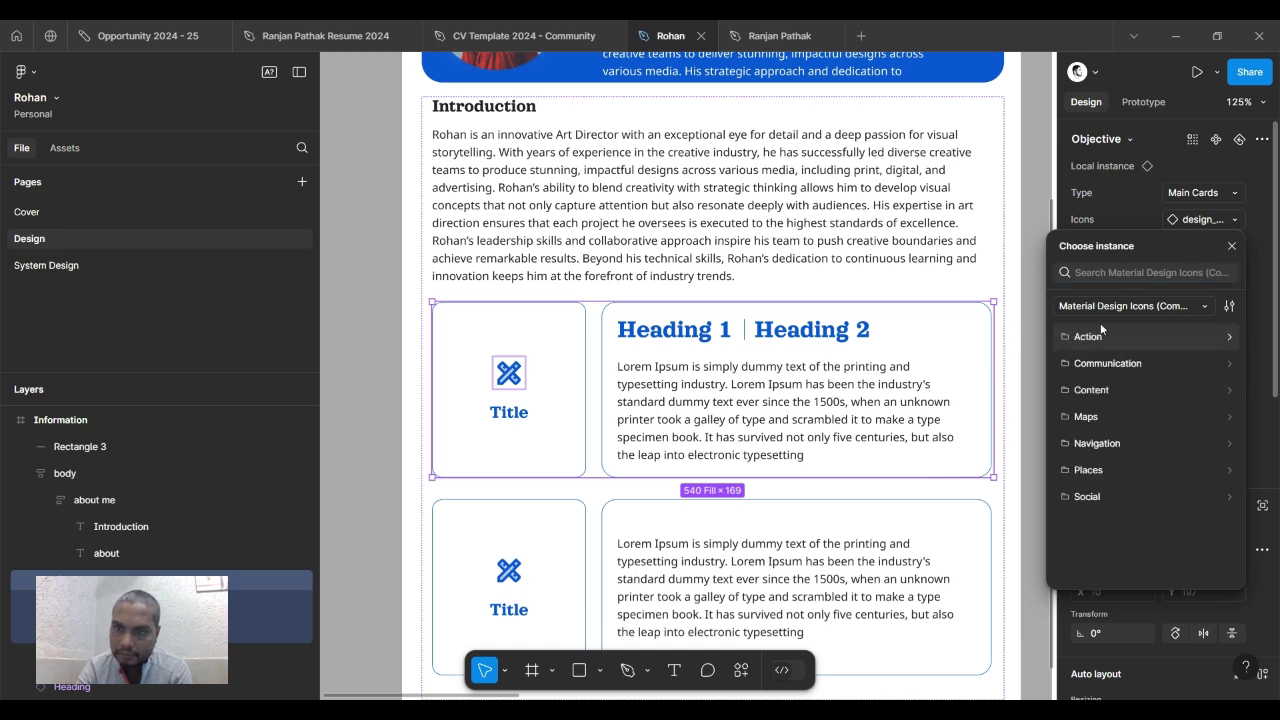
pyautogui.click(1128, 212)
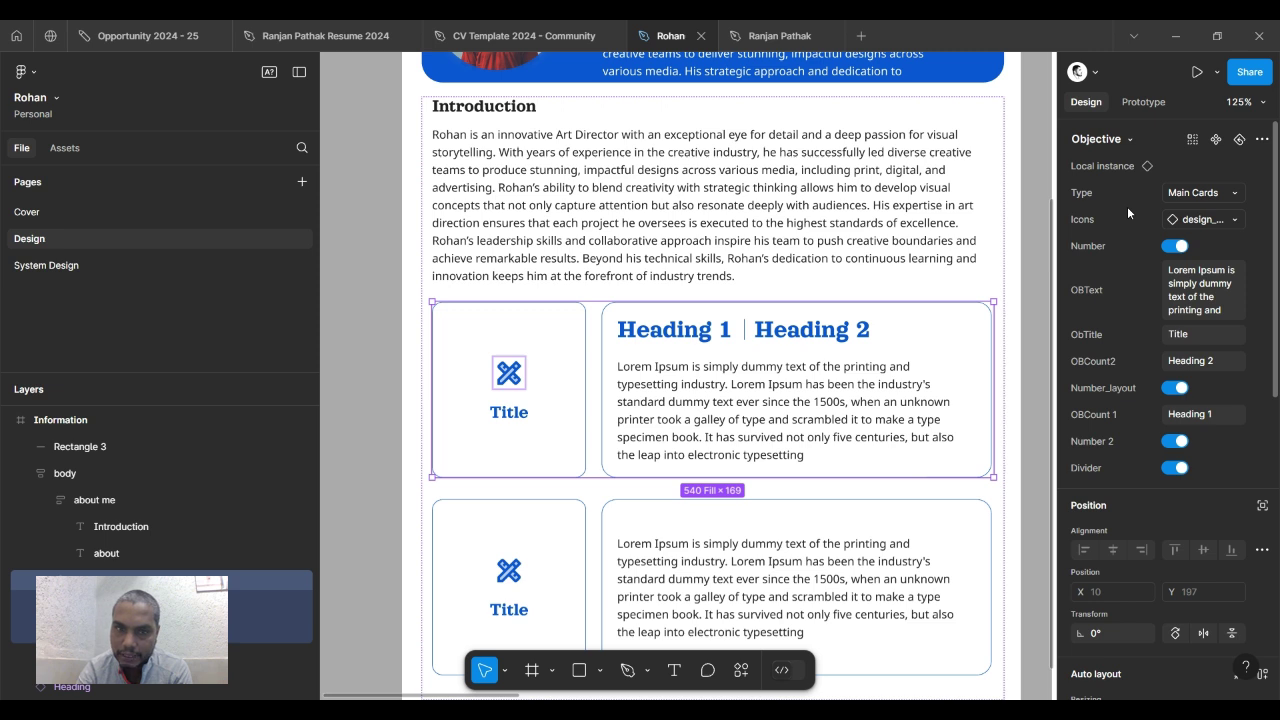
# Toggle the Heading 1 count off and on, leaving it visible
pyautogui.click(1172, 246)
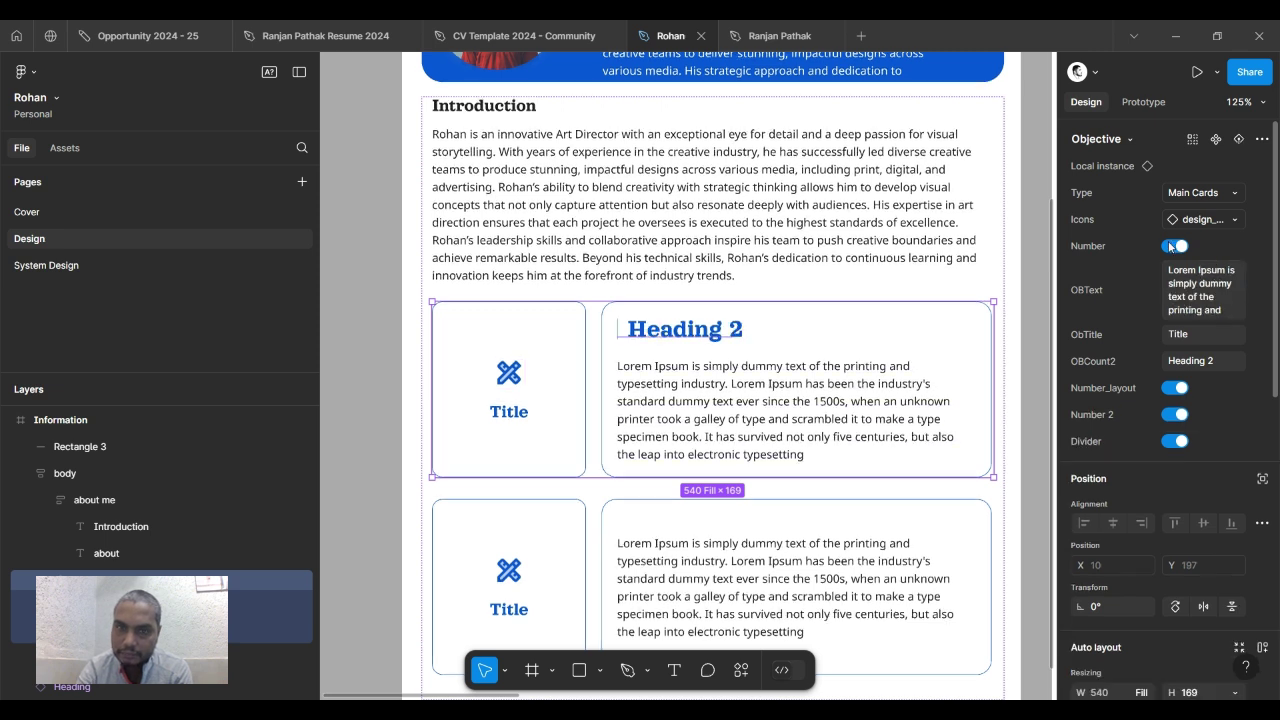
pyautogui.click(1172, 246)
pyautogui.click(1172, 246)
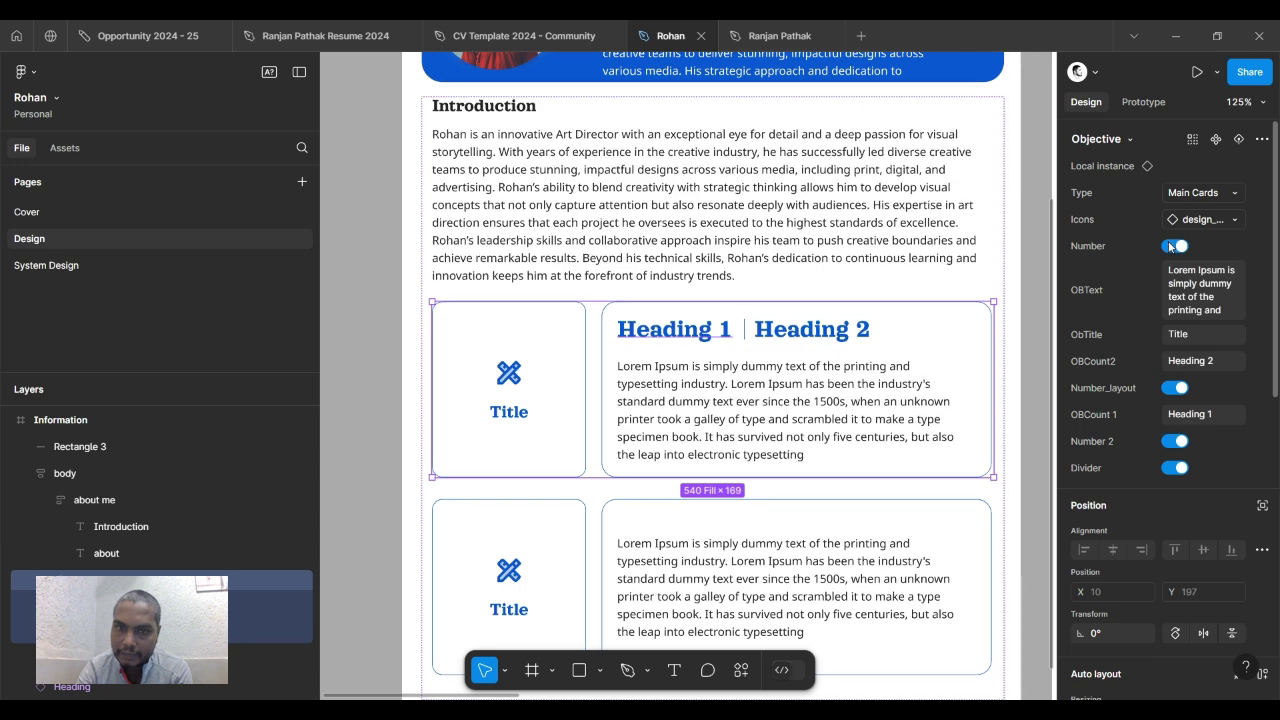
pyautogui.click(1172, 246)
pyautogui.click(1172, 246)
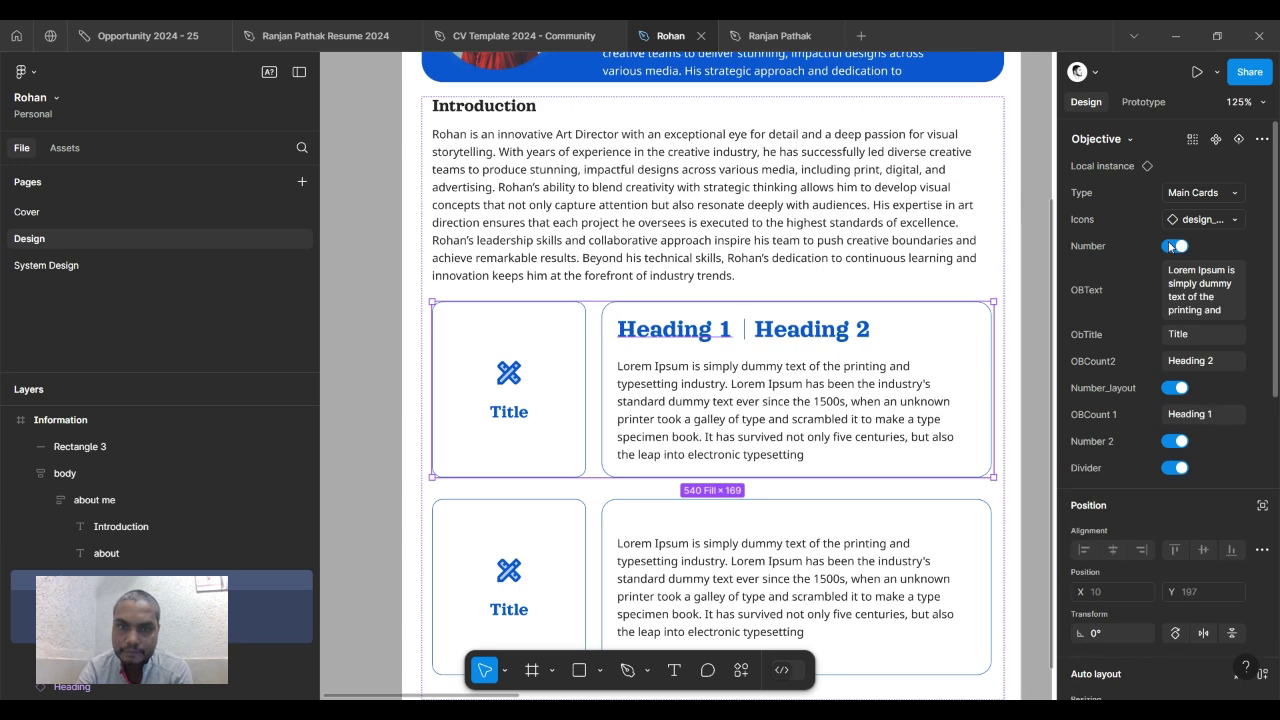
pyautogui.scroll(-2, 903, 388)
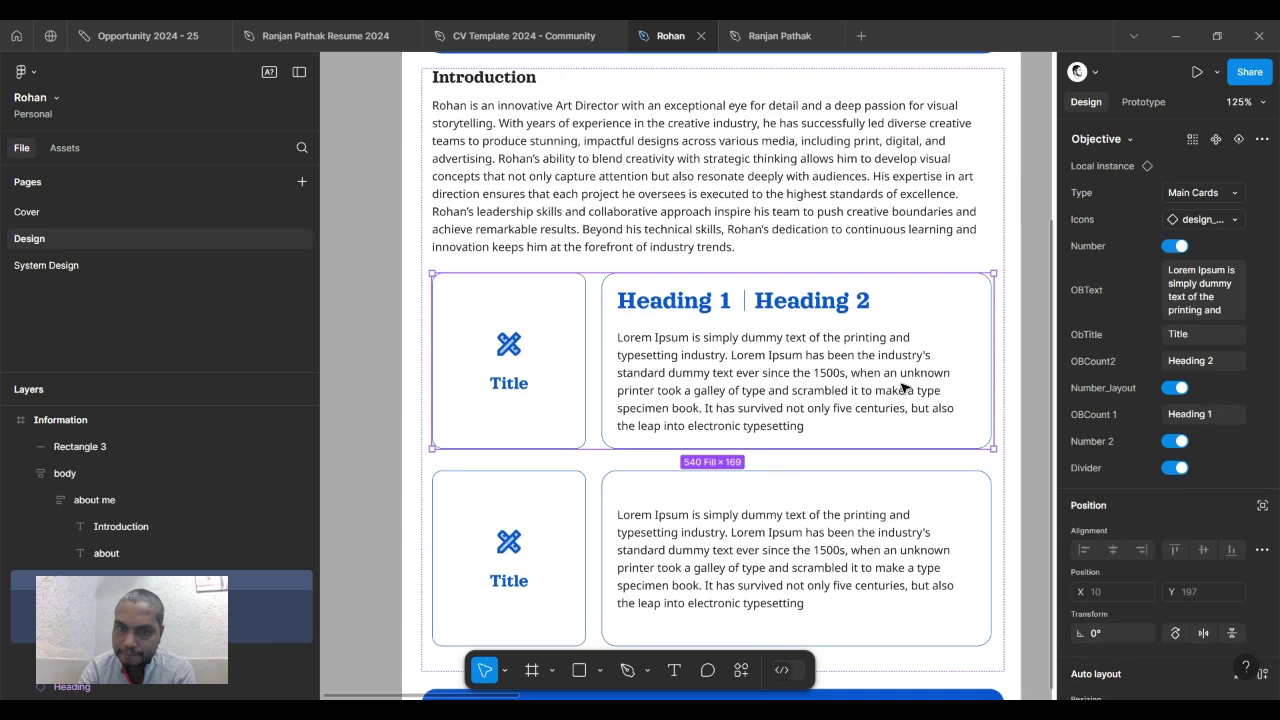
# Set the card's heading counts to '100 Clients' and '15 Years'
pyautogui.click(1172, 387)
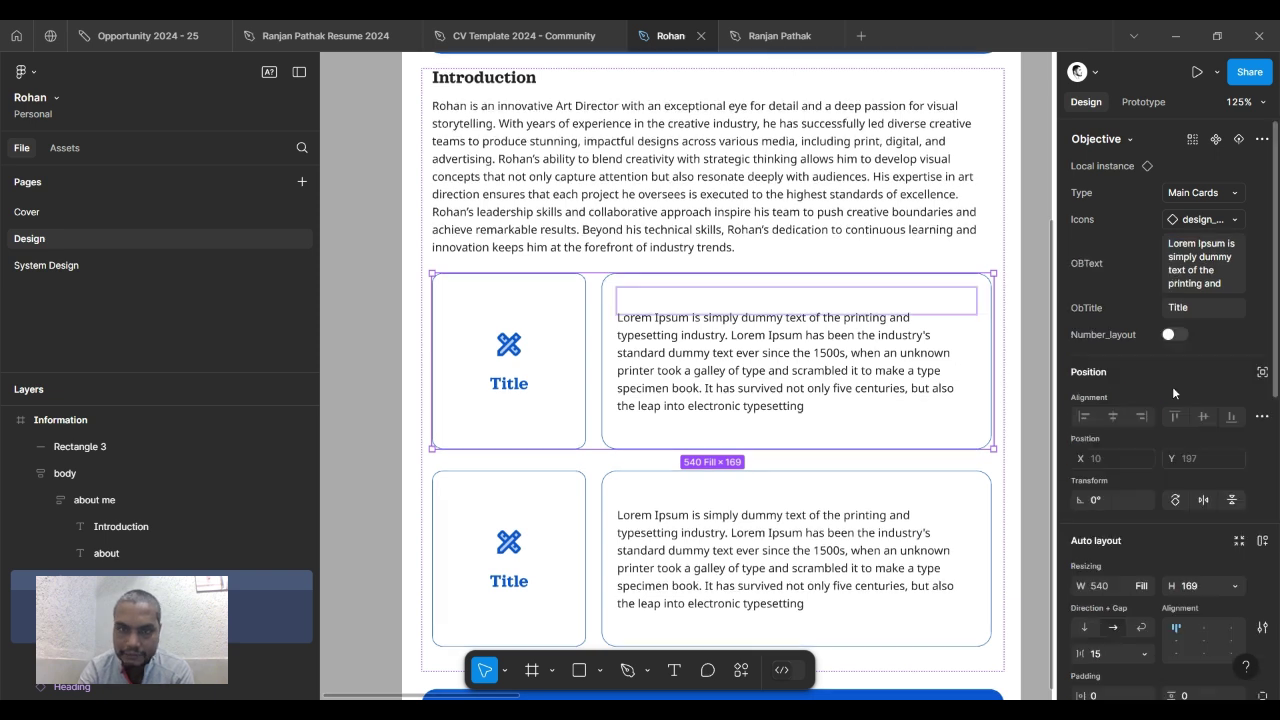
pyautogui.click(1178, 335)
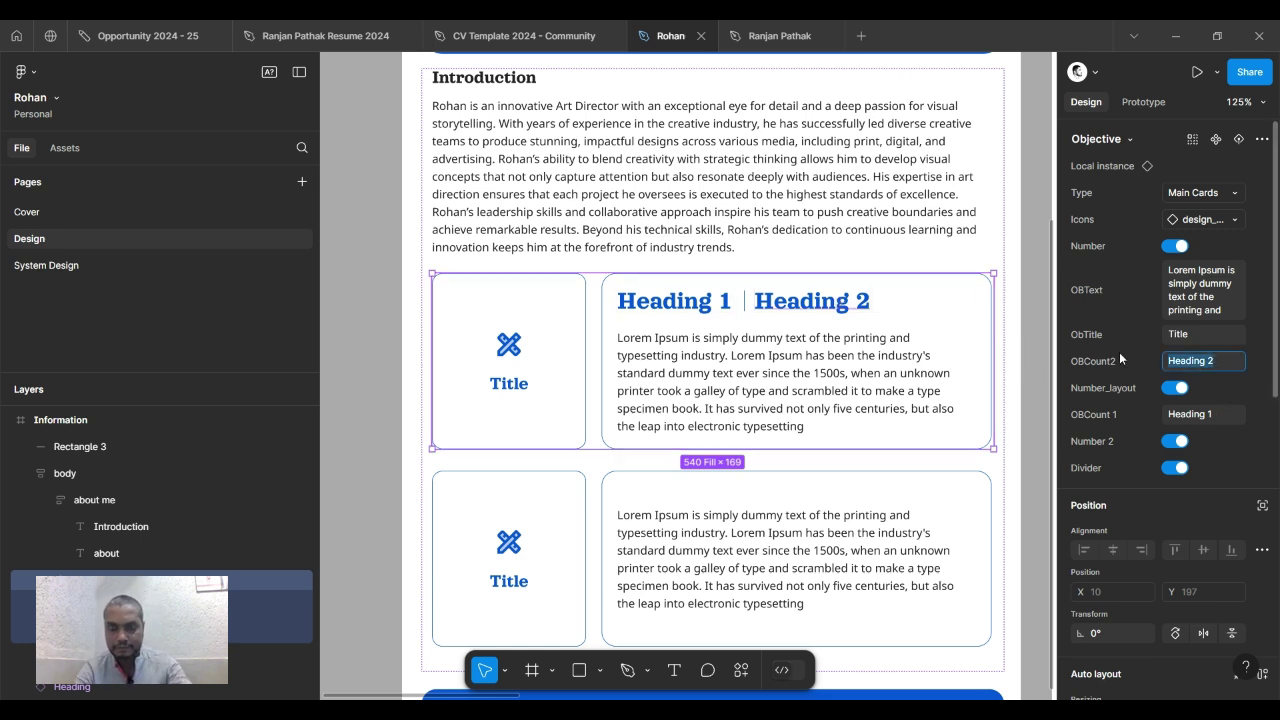
pyautogui.write('15 Years')
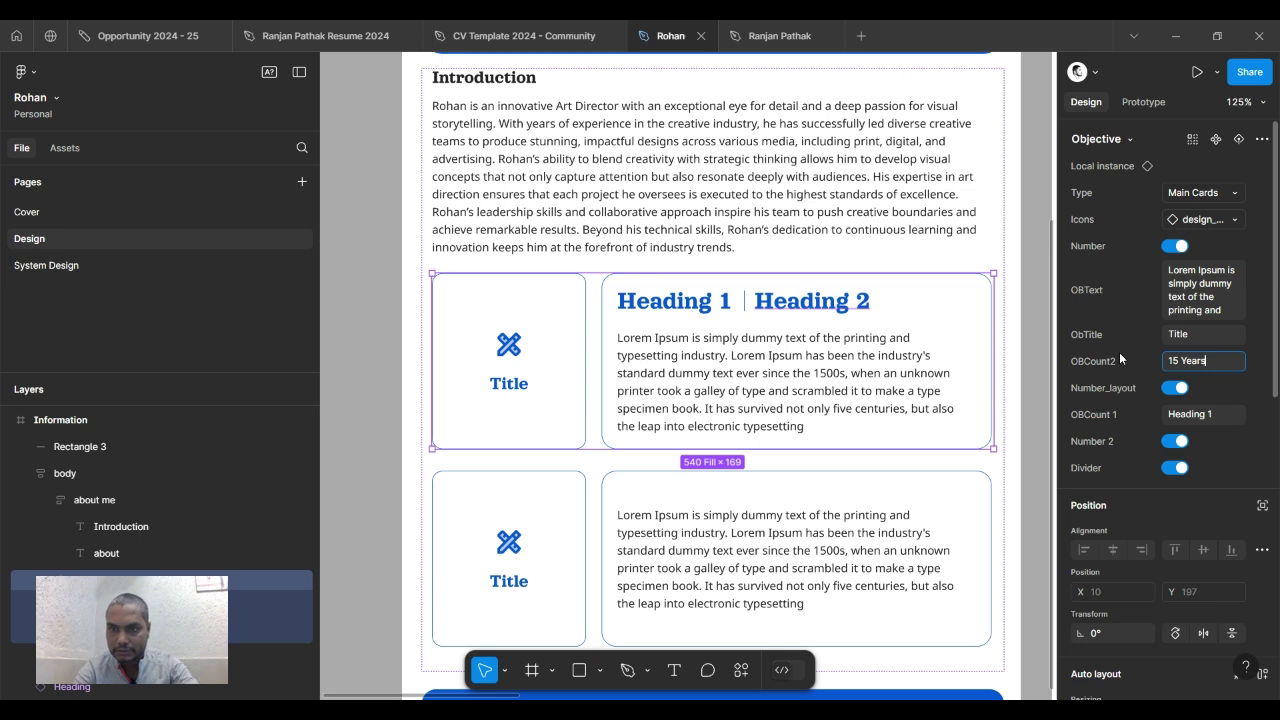
pyautogui.click(1220, 413)
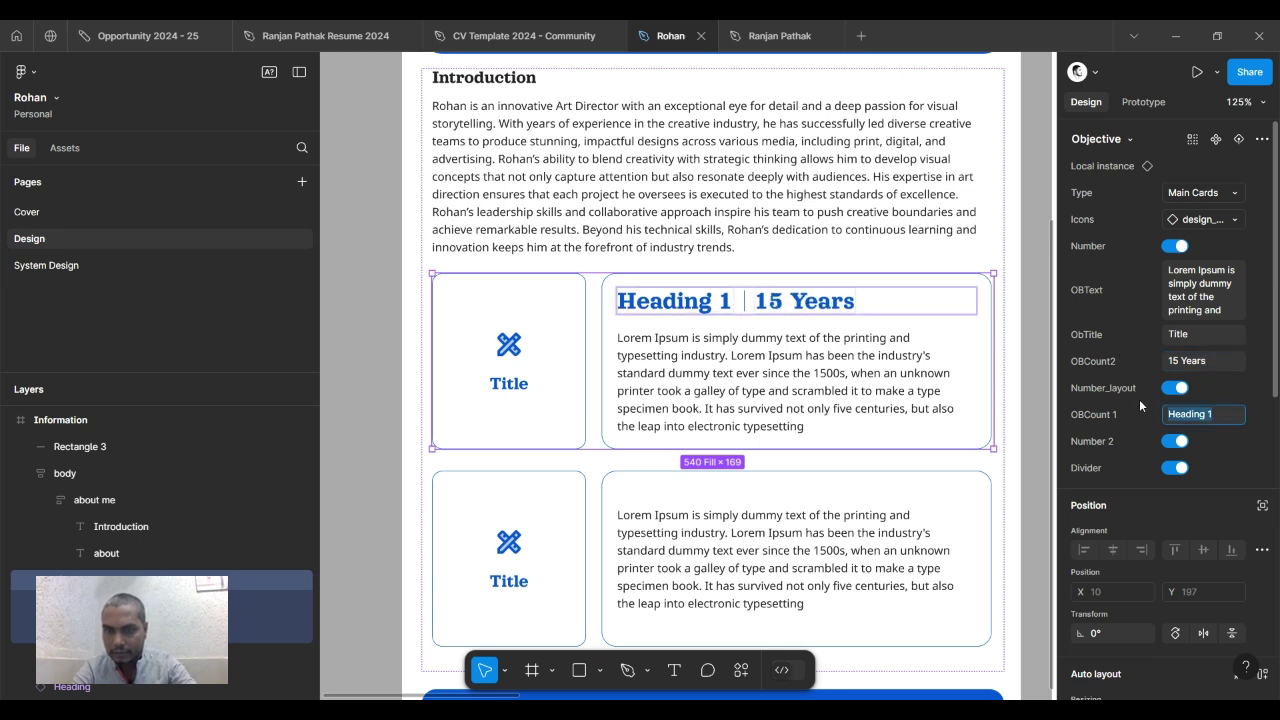
pyautogui.write('UX De')
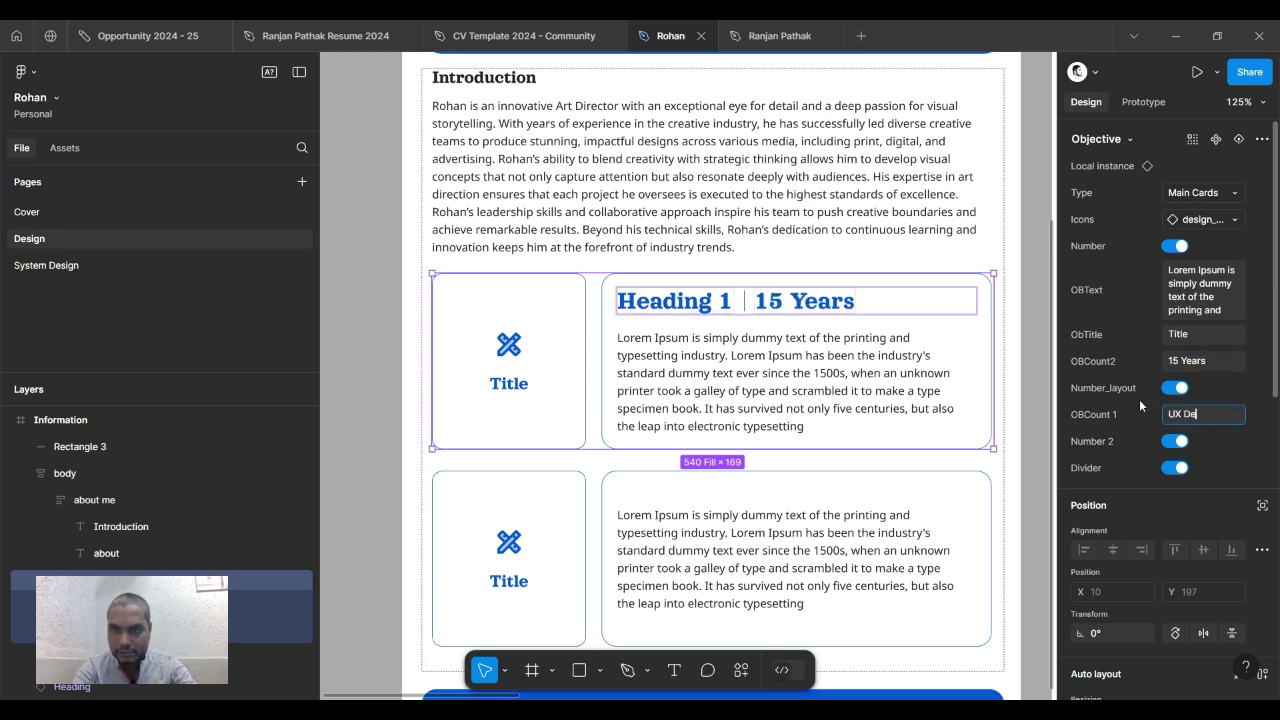
pyautogui.press('BackSpace')
pyautogui.press('BackSpace')
pyautogui.press('BackSpace')
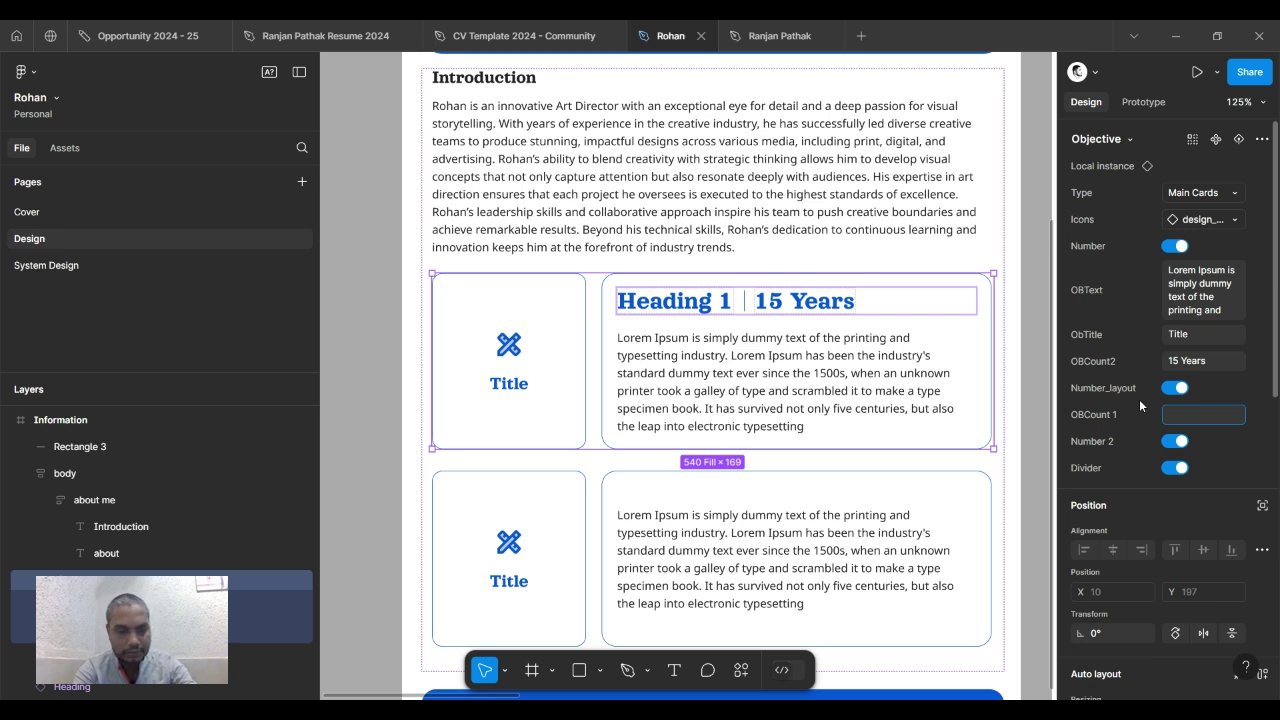
pyautogui.write('300')
pyautogui.press('BackSpace')
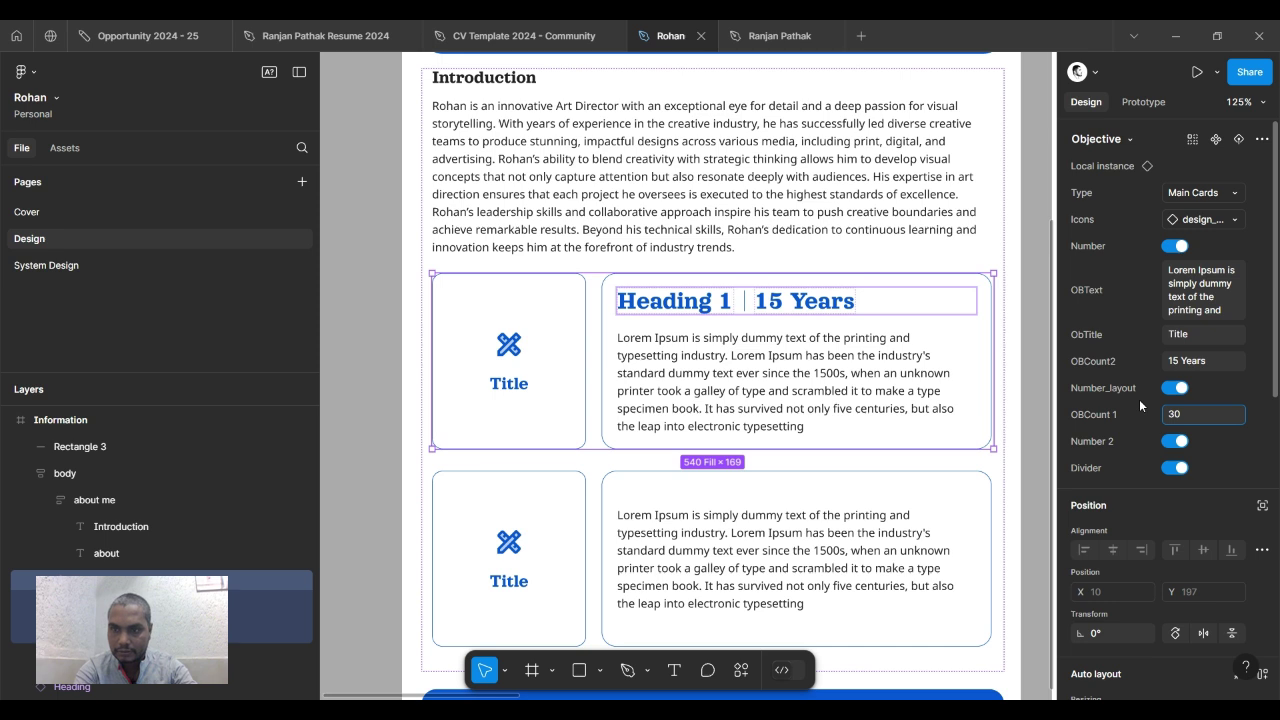
pyautogui.write('100 Clients')
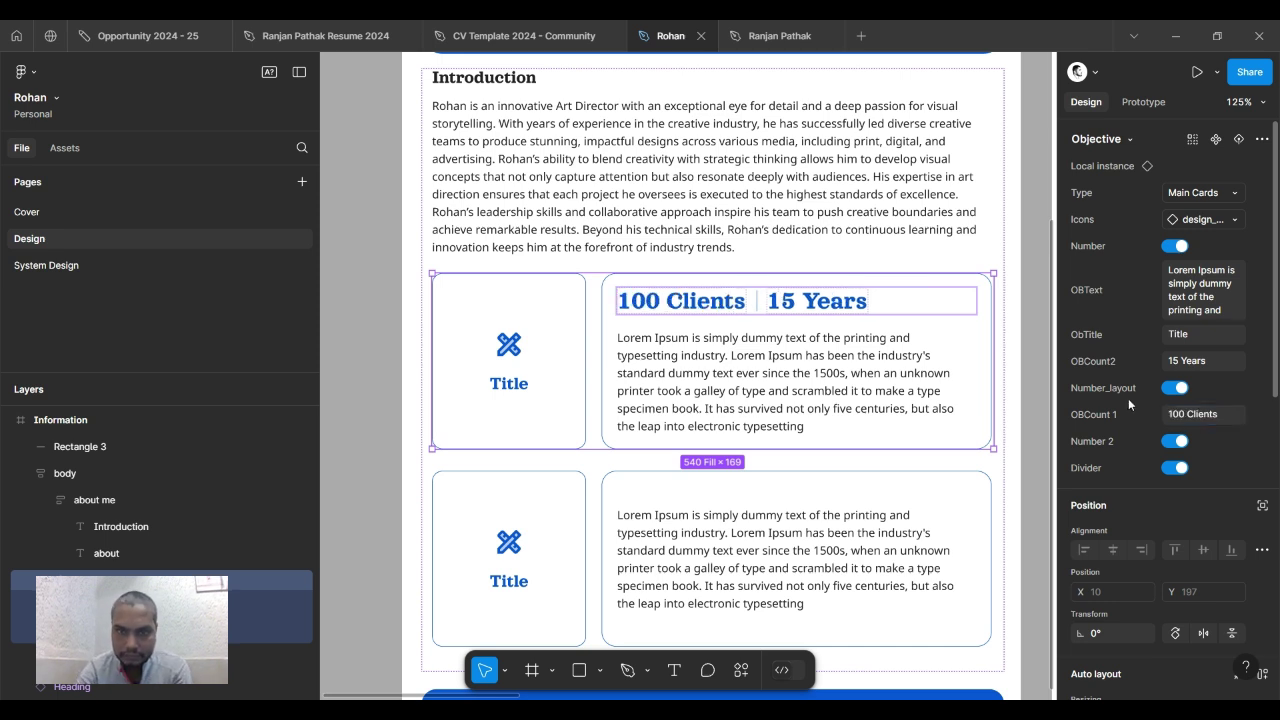
pyautogui.press('Return')
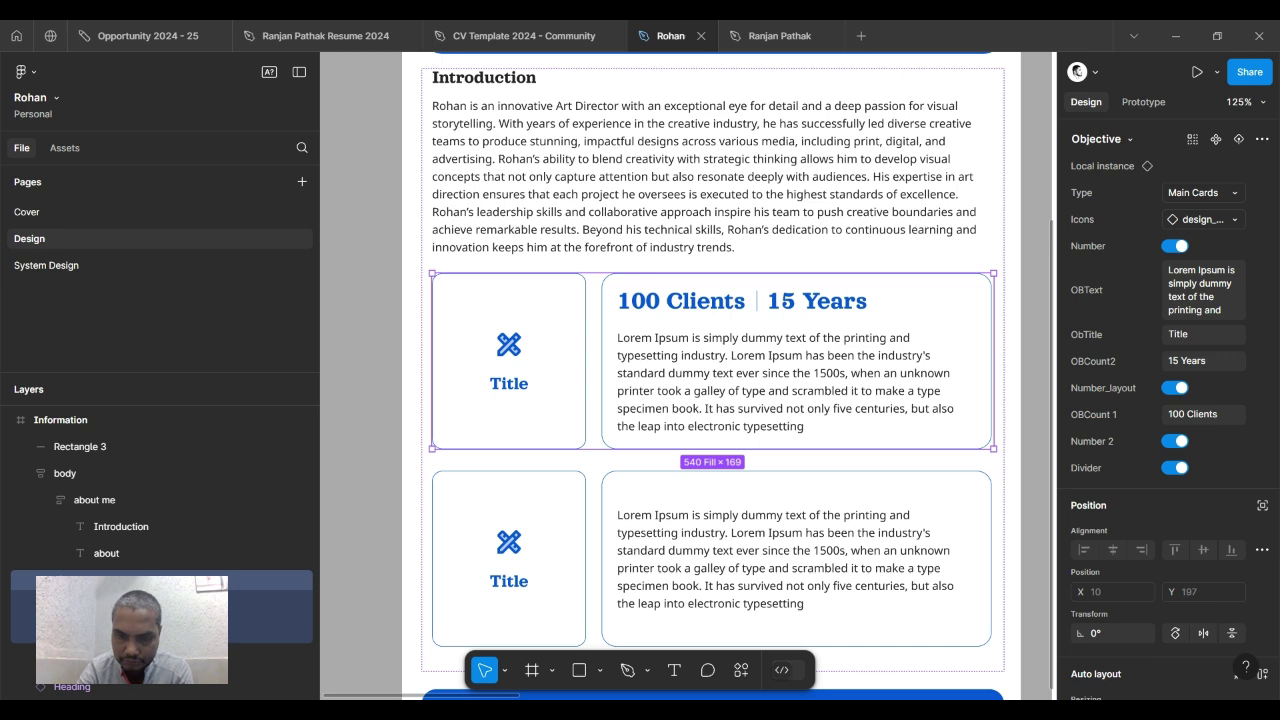
# Replace the card's body text with the pasted UX experience paragraph
pyautogui.click(1200, 310)
pyautogui.hotkey('ctrl', 'a')
pyautogui.write("With 15 years of extensive experience as a UX designer, I've had the privilege of working with over 100 diverse clients across various industries. This journey has equipped me with a profound understanding of user-centered design principles and best practices. My approach involves deeply empathizing with users to create intuitive, engaging, and accessible digital experiences.")
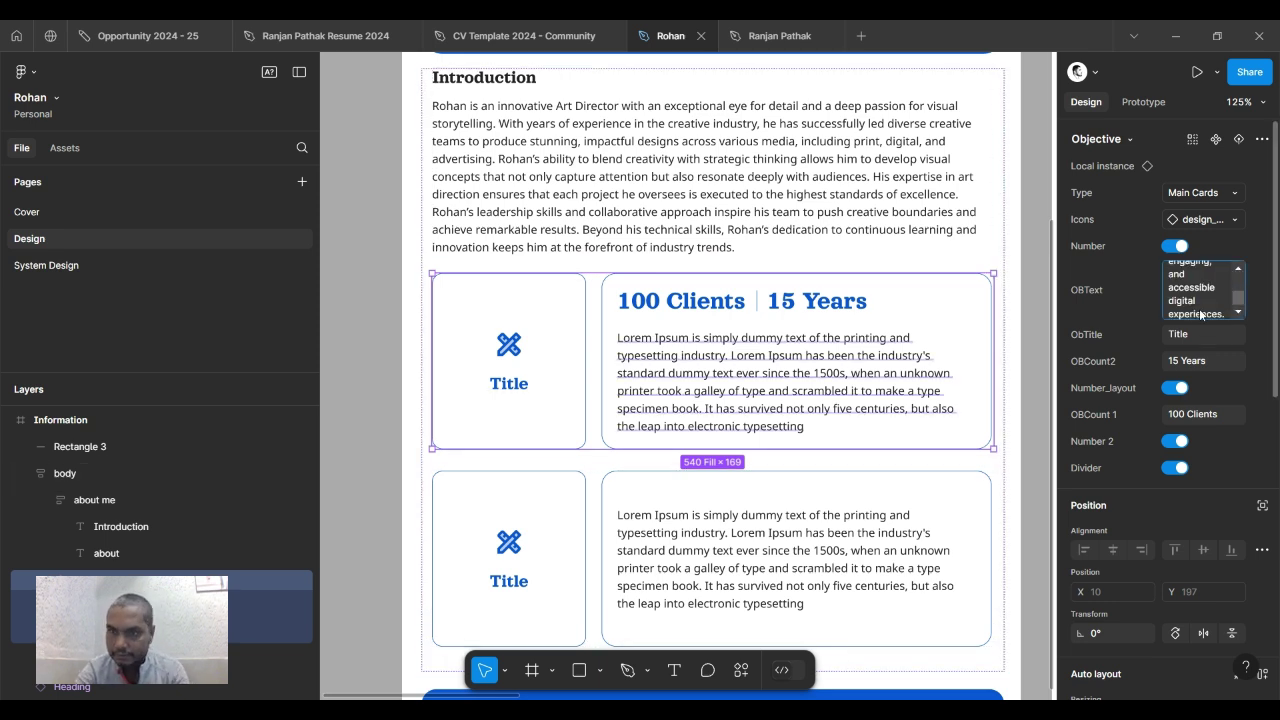
# Title the card 'Design Experience' with Experience on its own line
pyautogui.click(1202, 331)
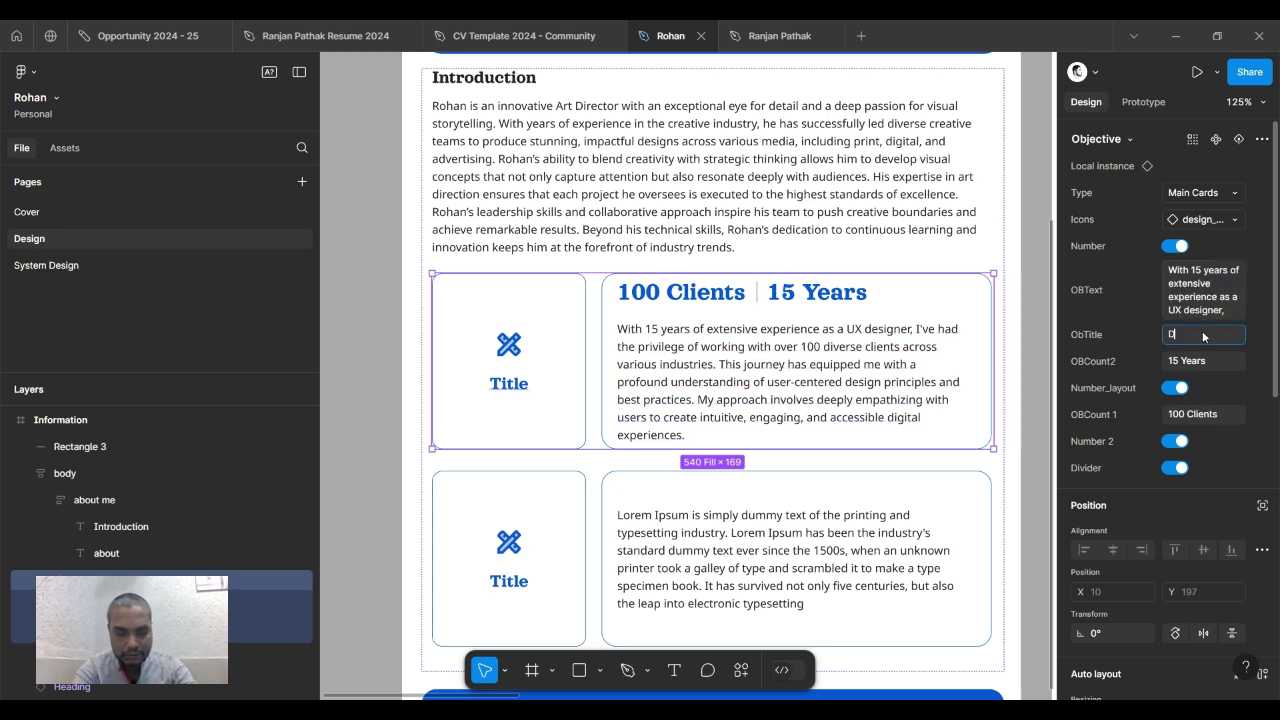
pyautogui.write('Design Expe')
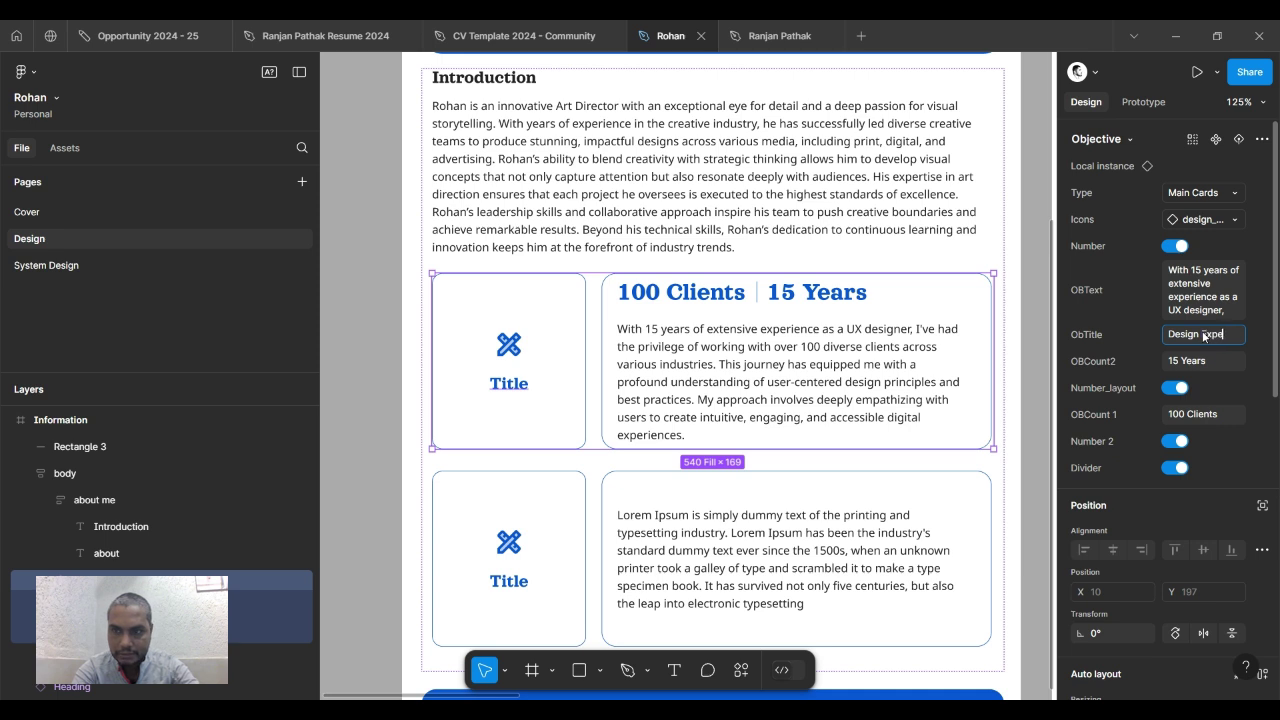
pyautogui.write('rience')
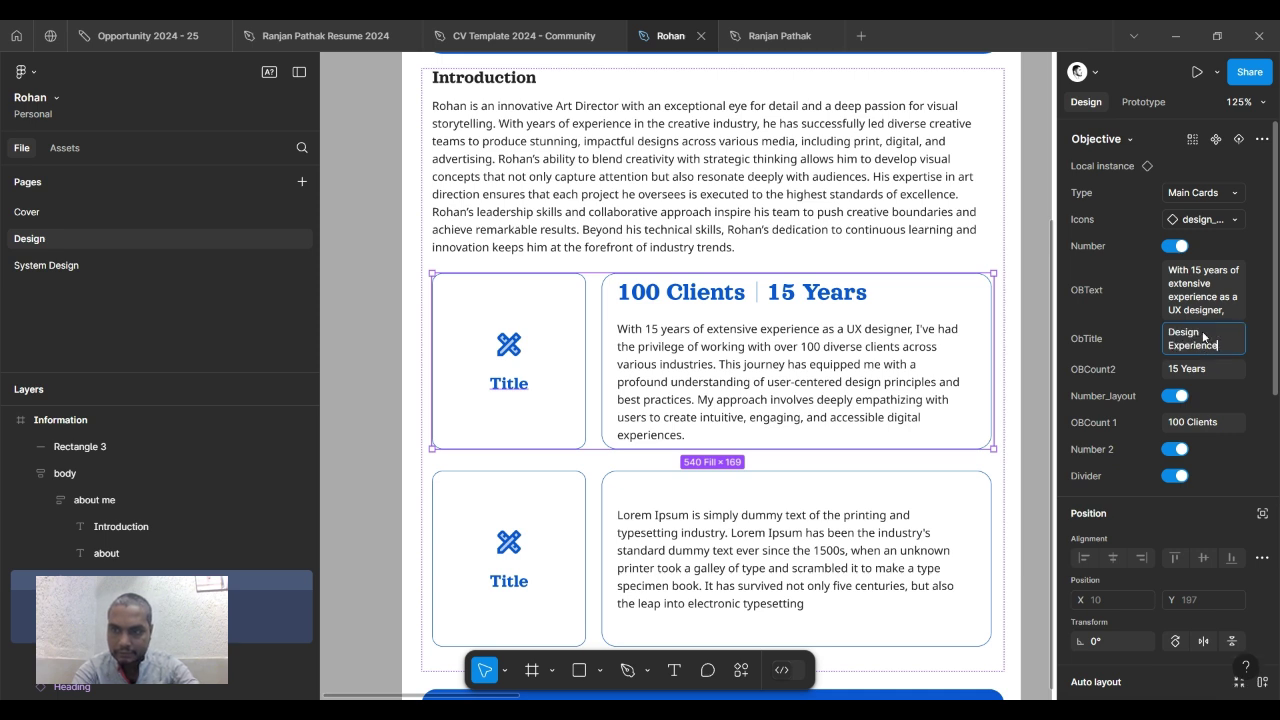
pyautogui.press('Tab')
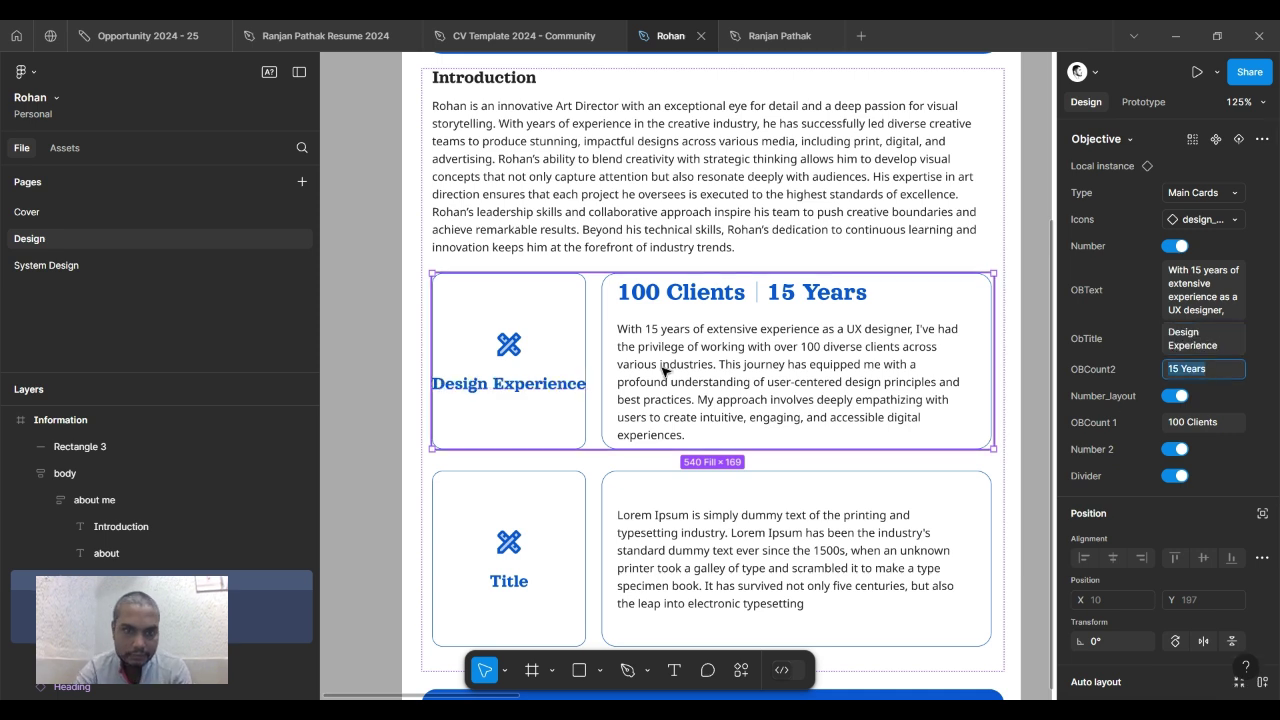
pyautogui.click(1207, 334)
pyautogui.click(1207, 334)
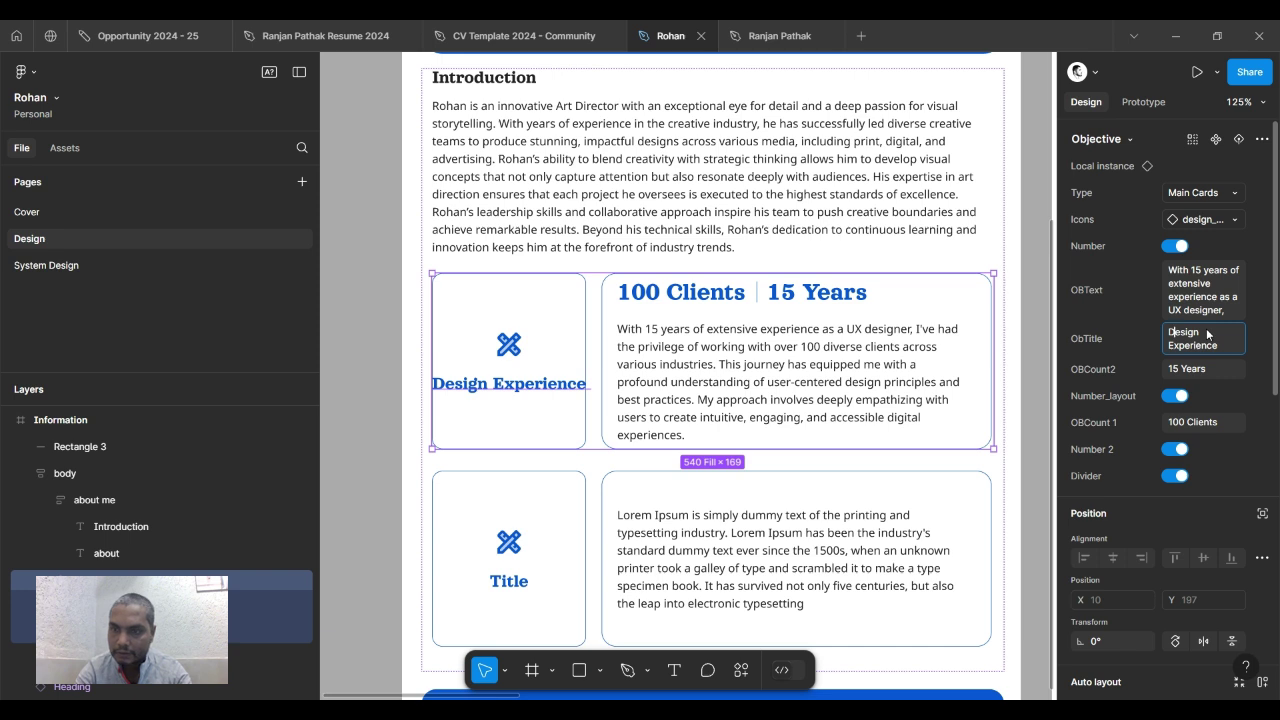
pyautogui.press('Right')
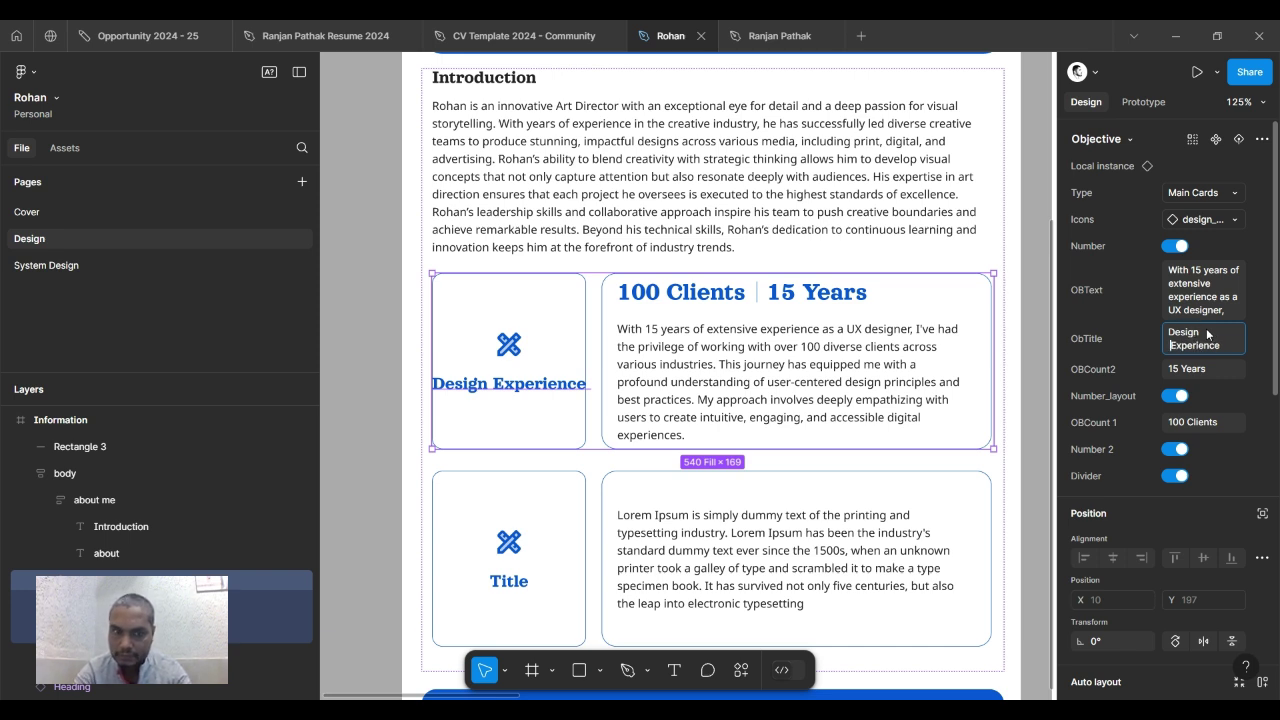
pyautogui.doubleClick(507, 386)
# Select the whole second Objective card
pyautogui.click(380, 331)
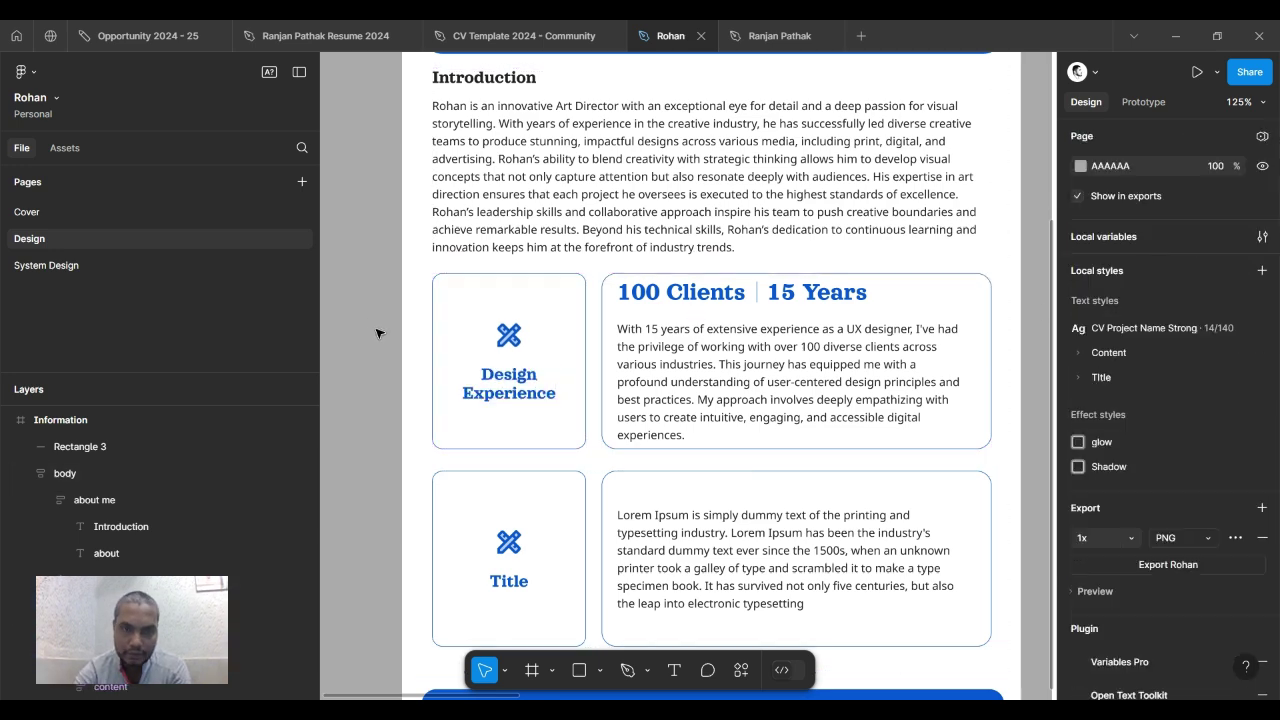
pyautogui.scroll(-3, 380, 331)
pyautogui.click(771, 374)
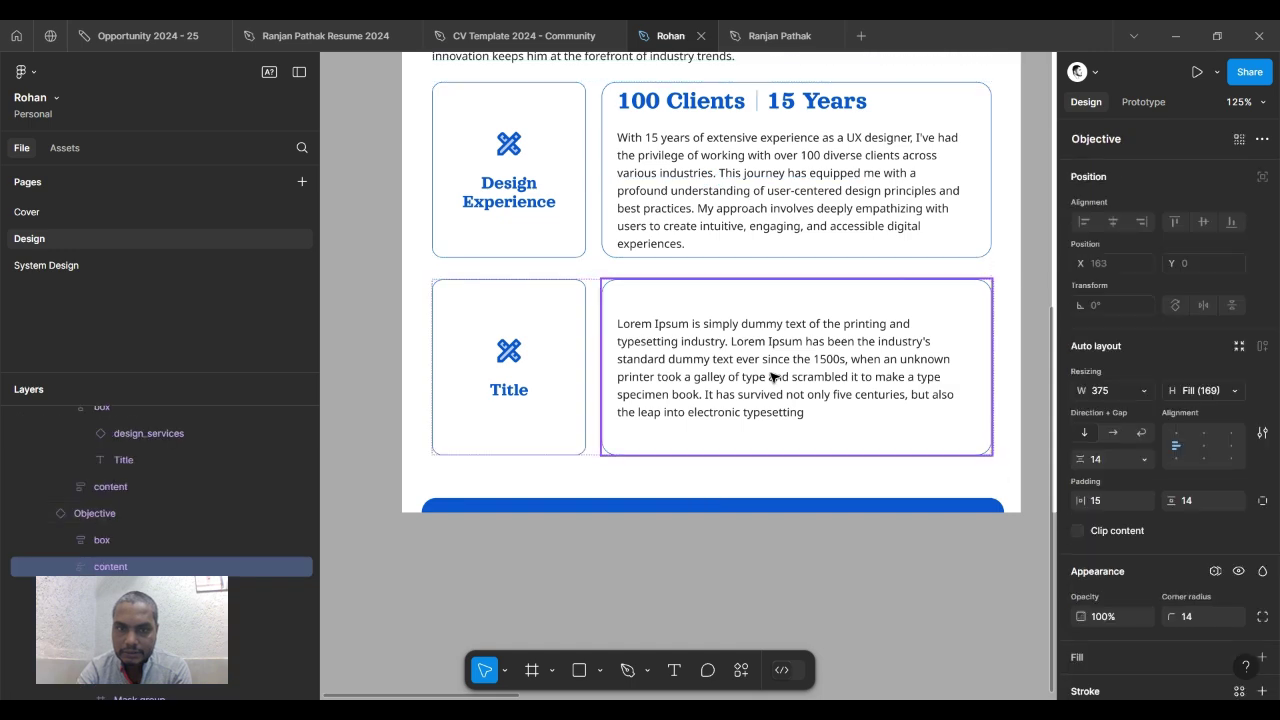
pyautogui.click(340, 397)
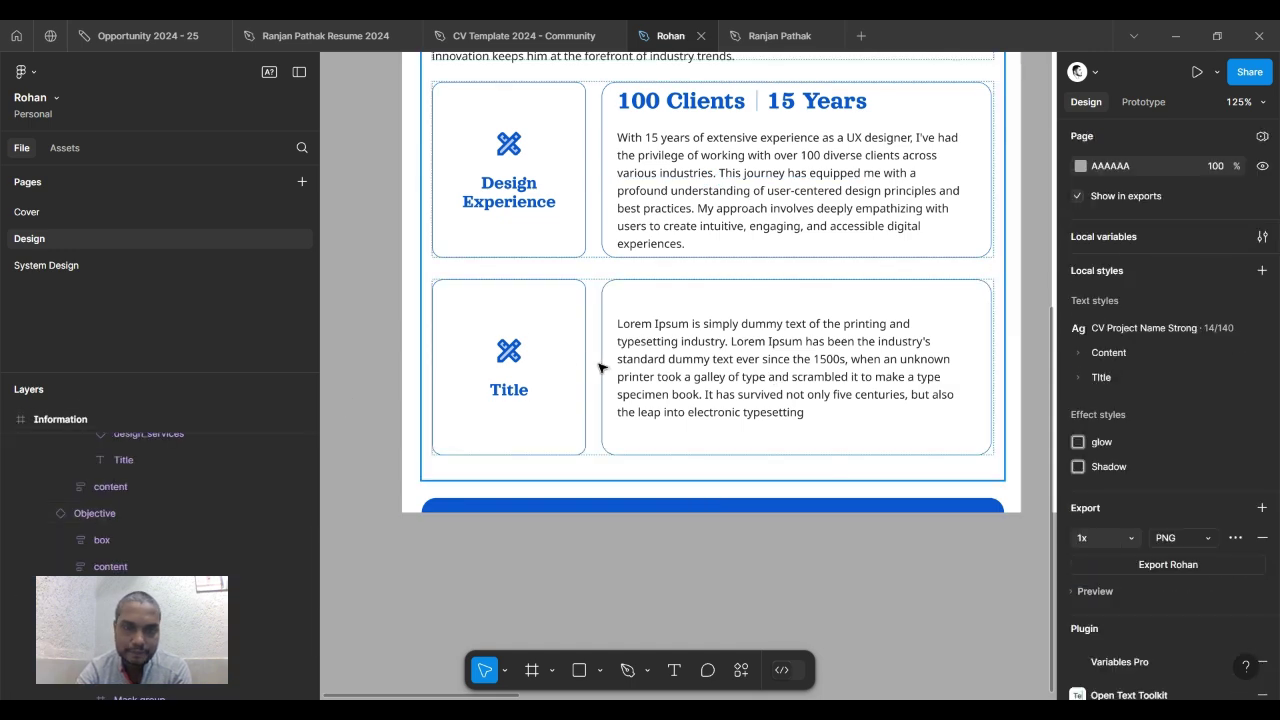
pyautogui.click(601, 367)
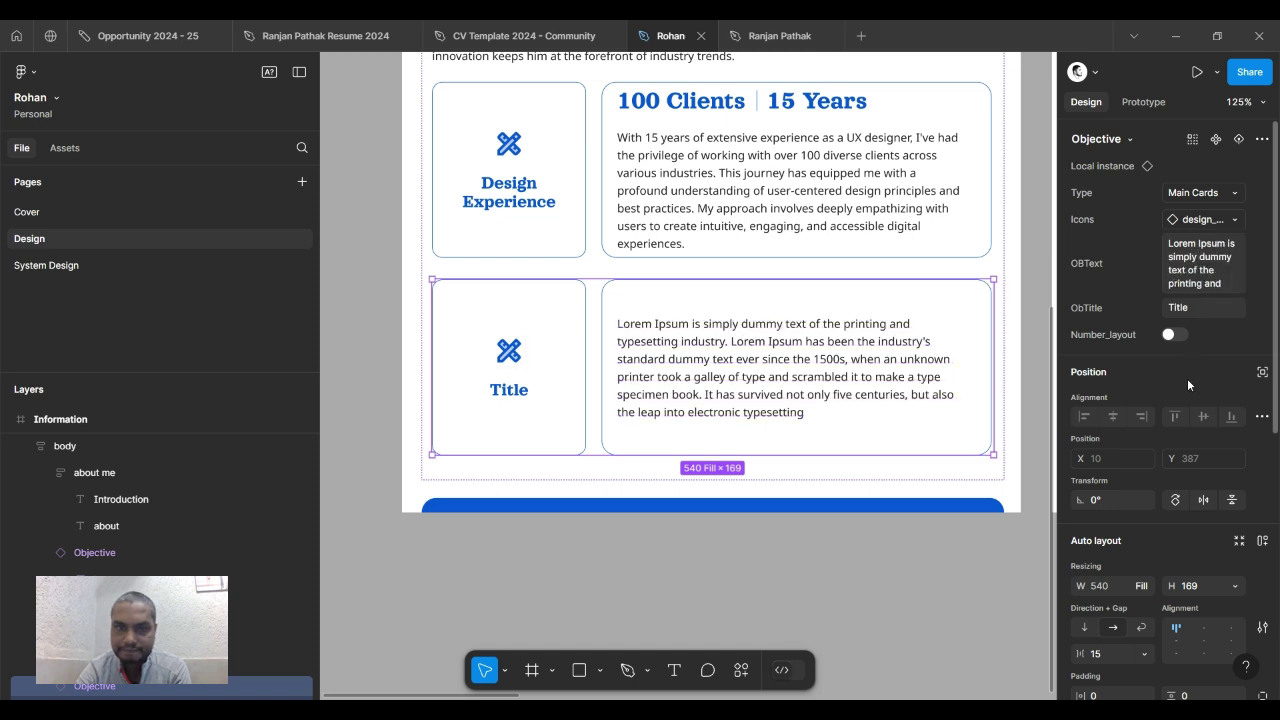
# Turn on the card's number heading, leaving the second number heading off
pyautogui.click(1174, 334)
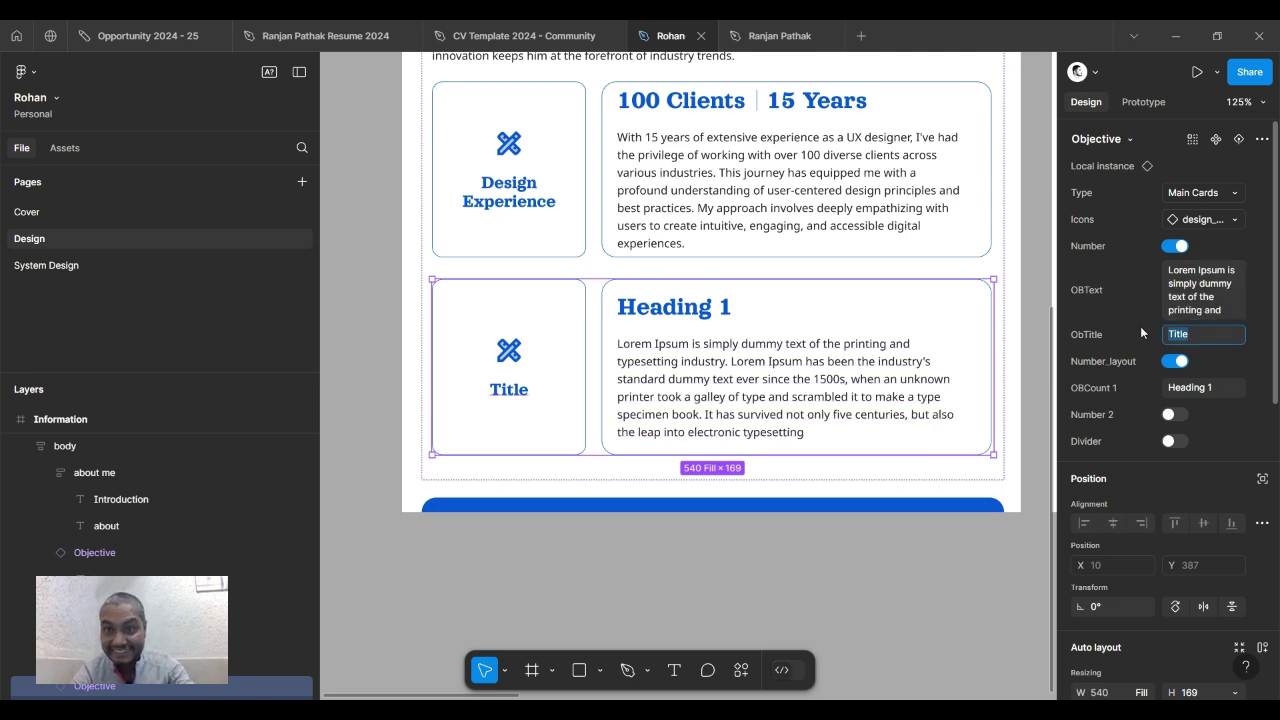
pyautogui.click(1203, 191)
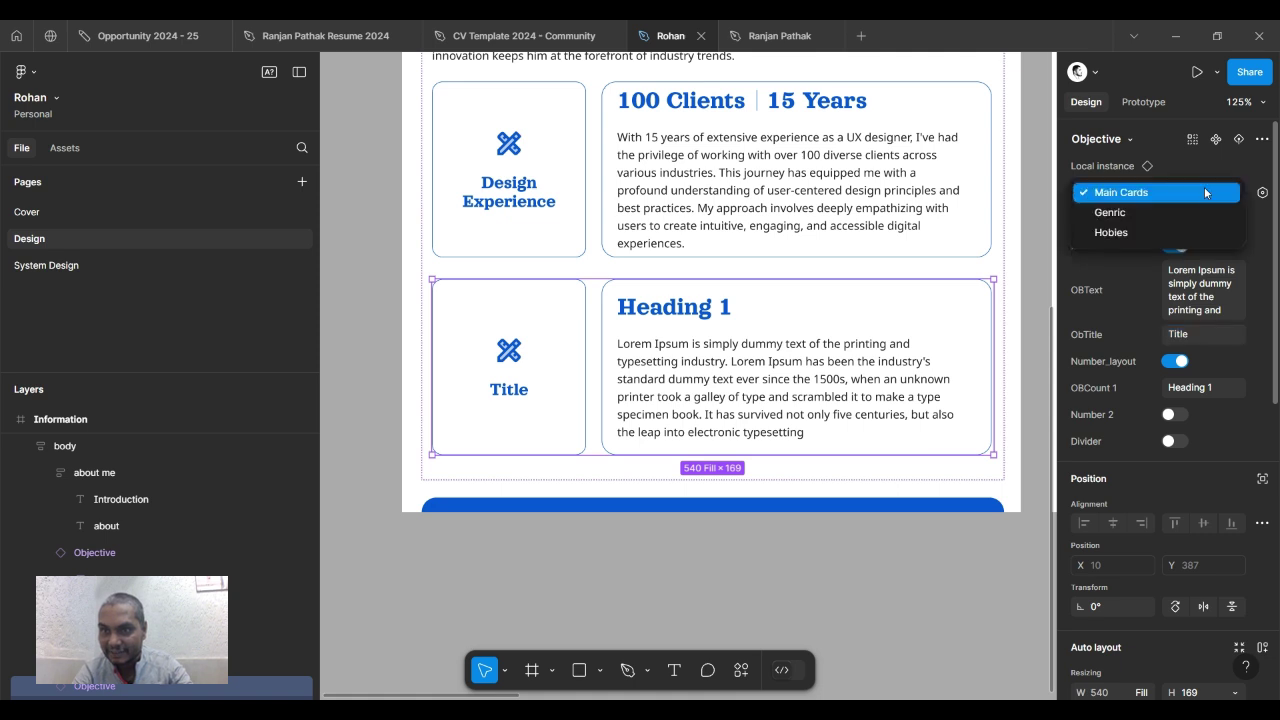
pyautogui.click(1204, 188)
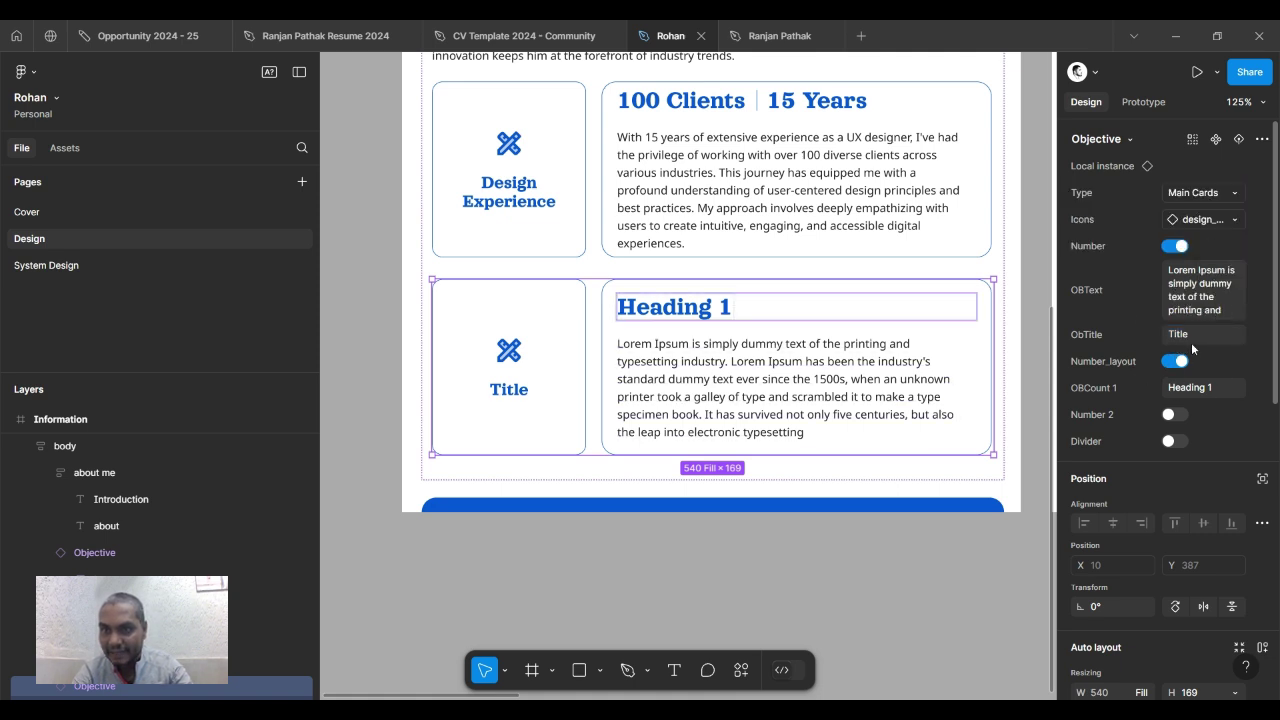
pyautogui.click(1181, 418)
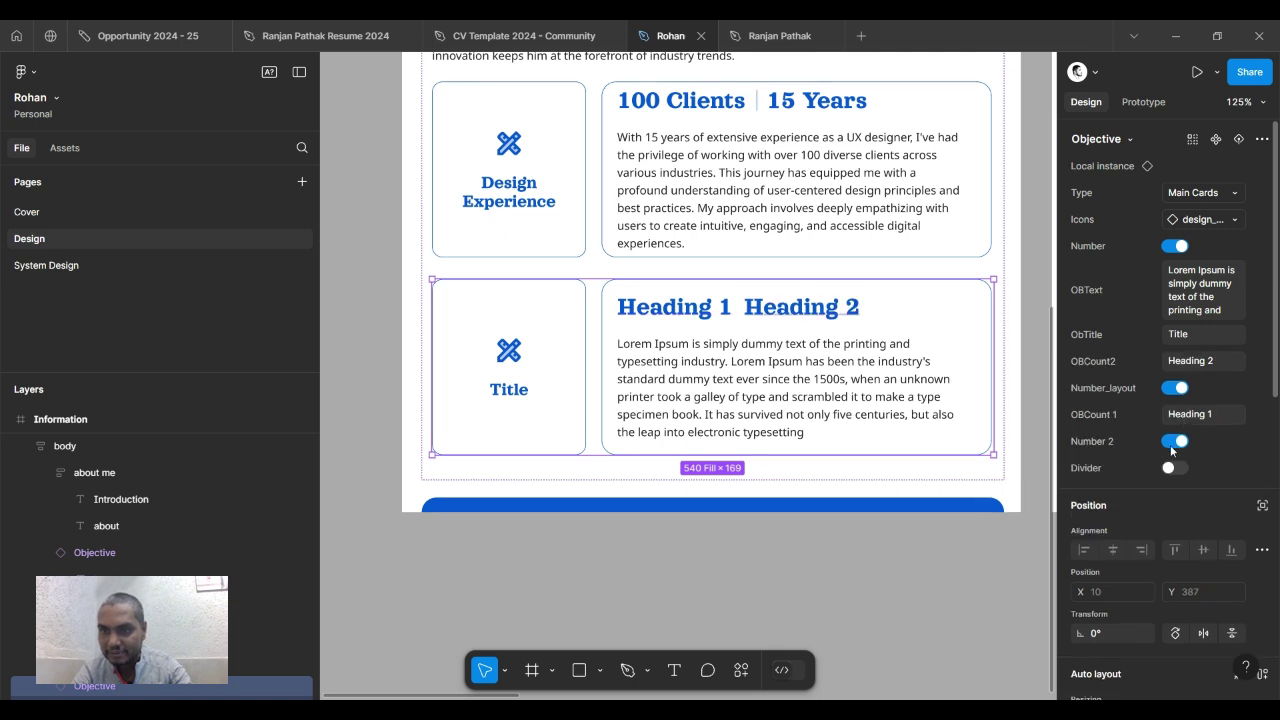
pyautogui.click(1170, 445)
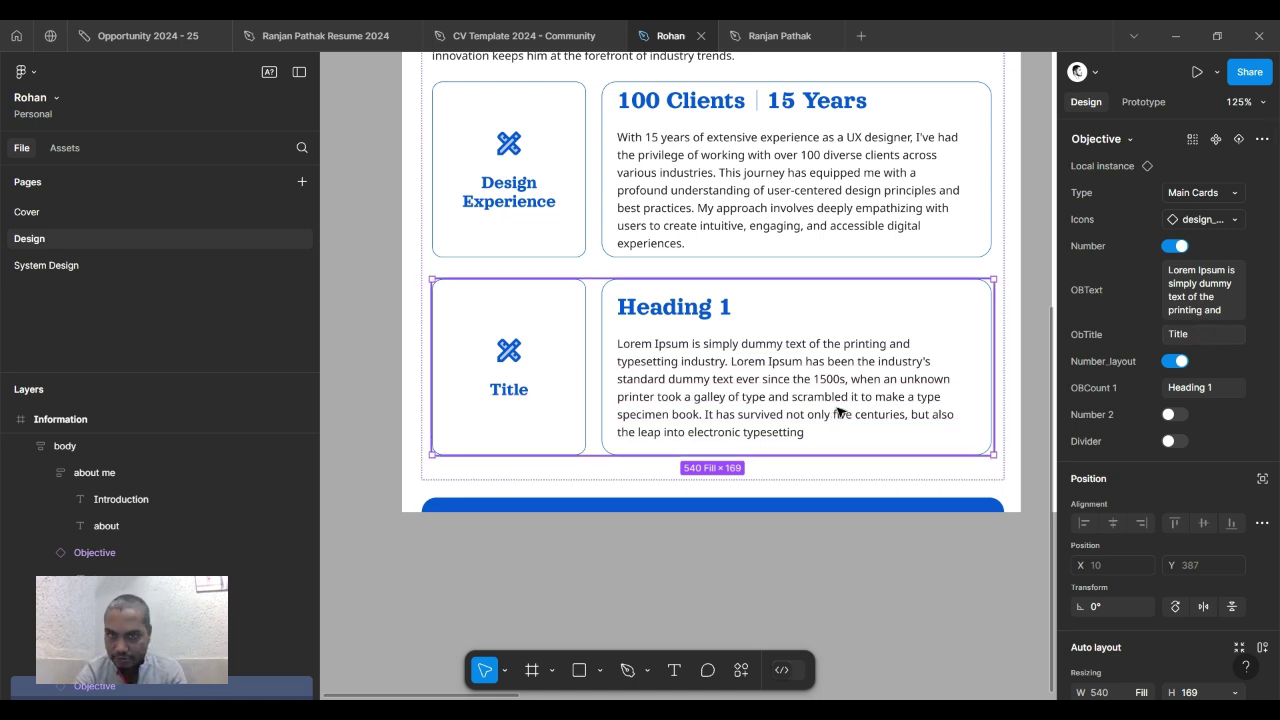
# Title the card 'Team' and 'Management' on two lines
pyautogui.click(1200, 331)
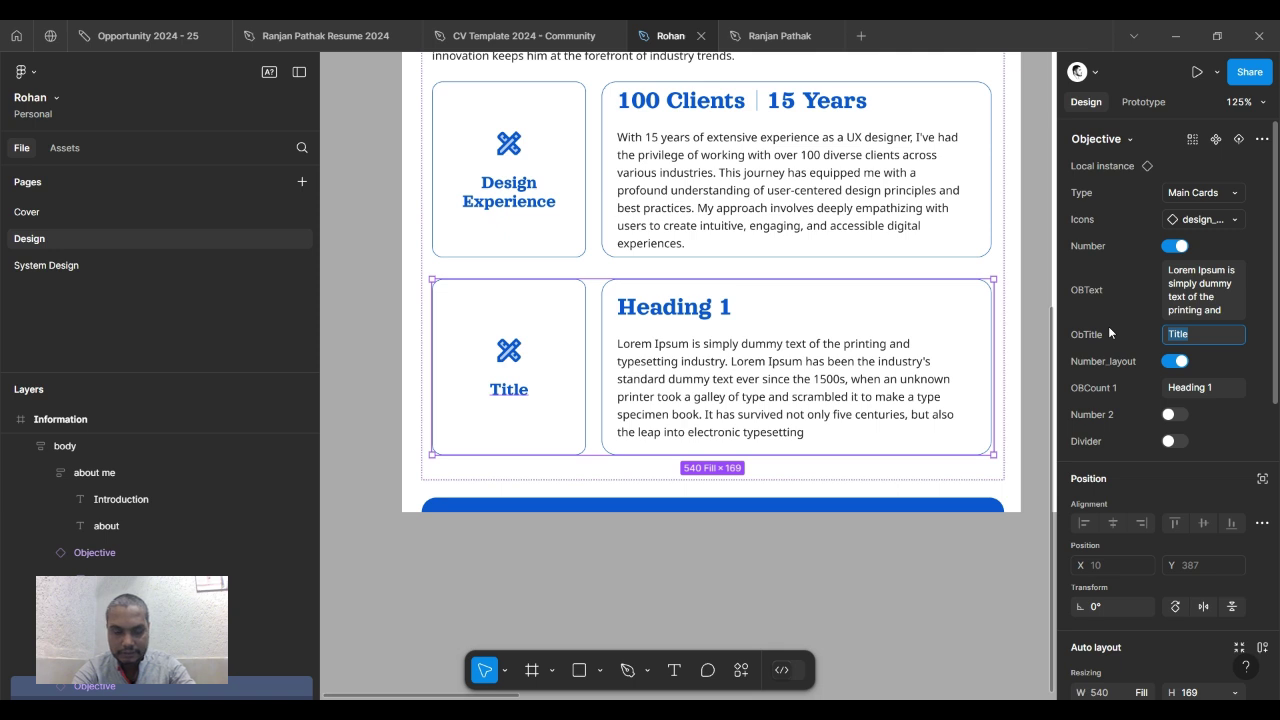
pyautogui.write('Team')
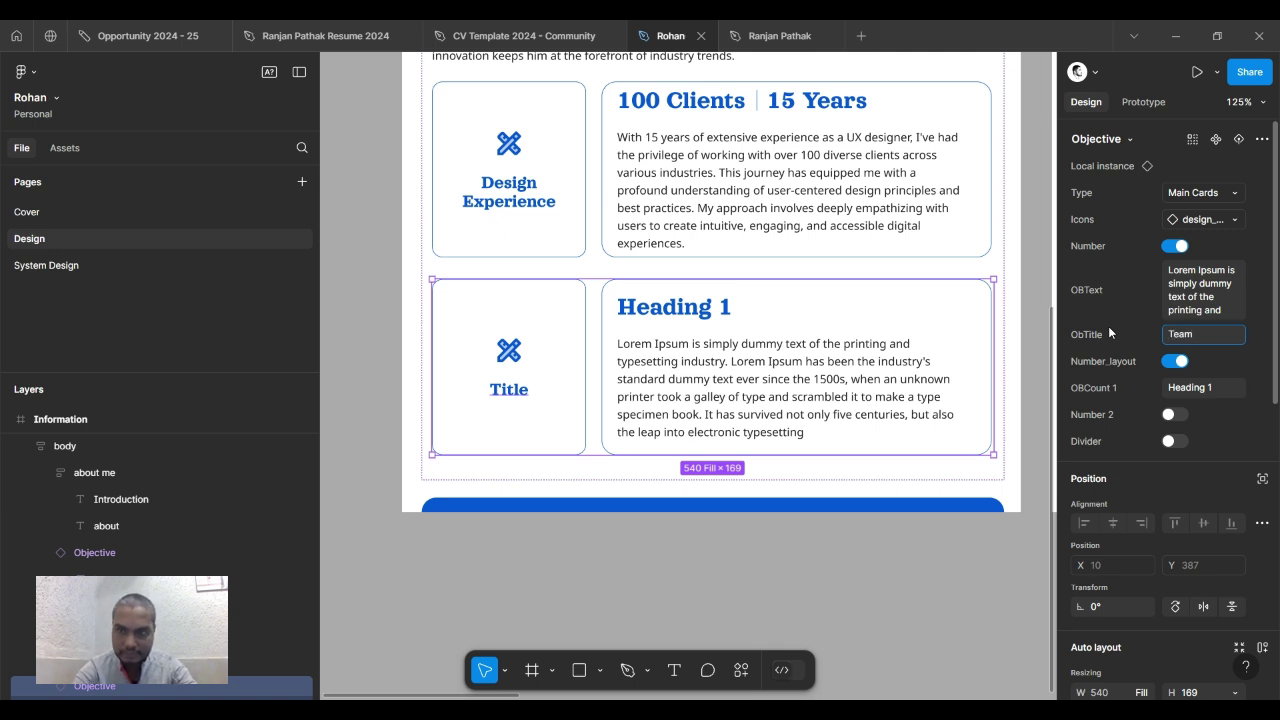
pyautogui.press('Return')
pyautogui.write('Managment')
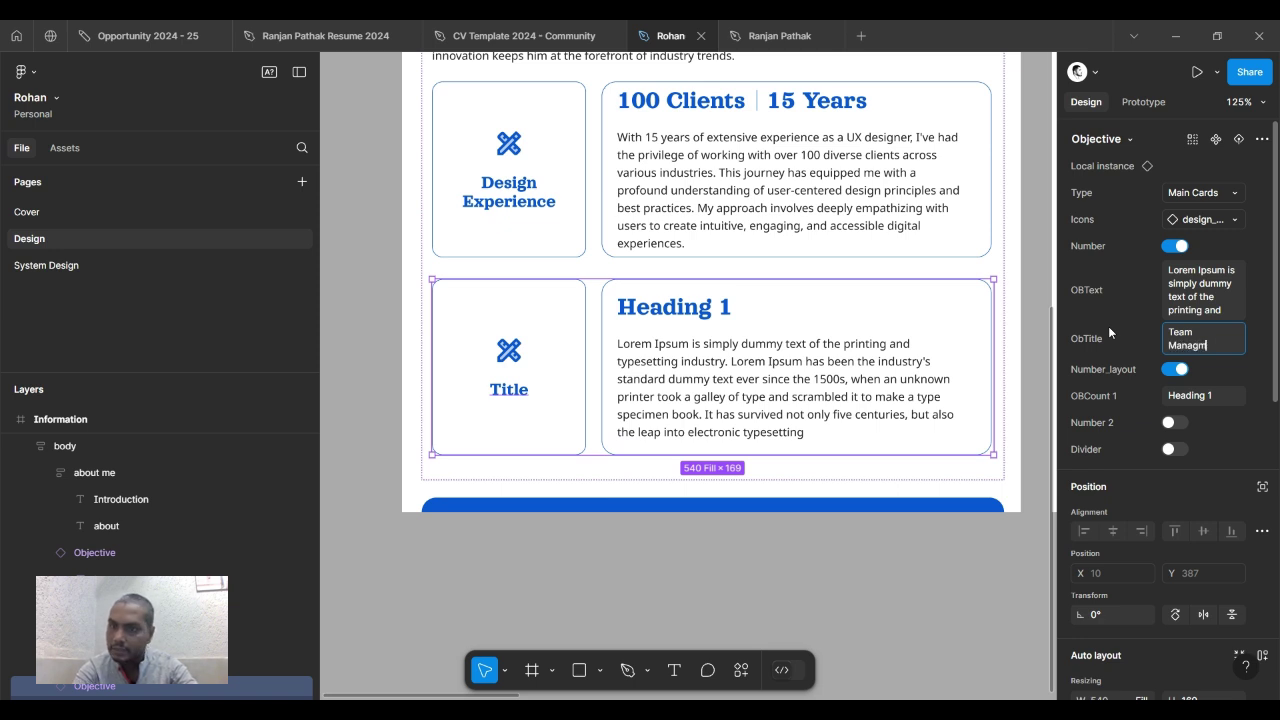
pyautogui.press('BackSpace')
pyautogui.press('BackSpace')
pyautogui.press('BackSpace')
pyautogui.press('BackSpace')
pyautogui.press('BackSpace')
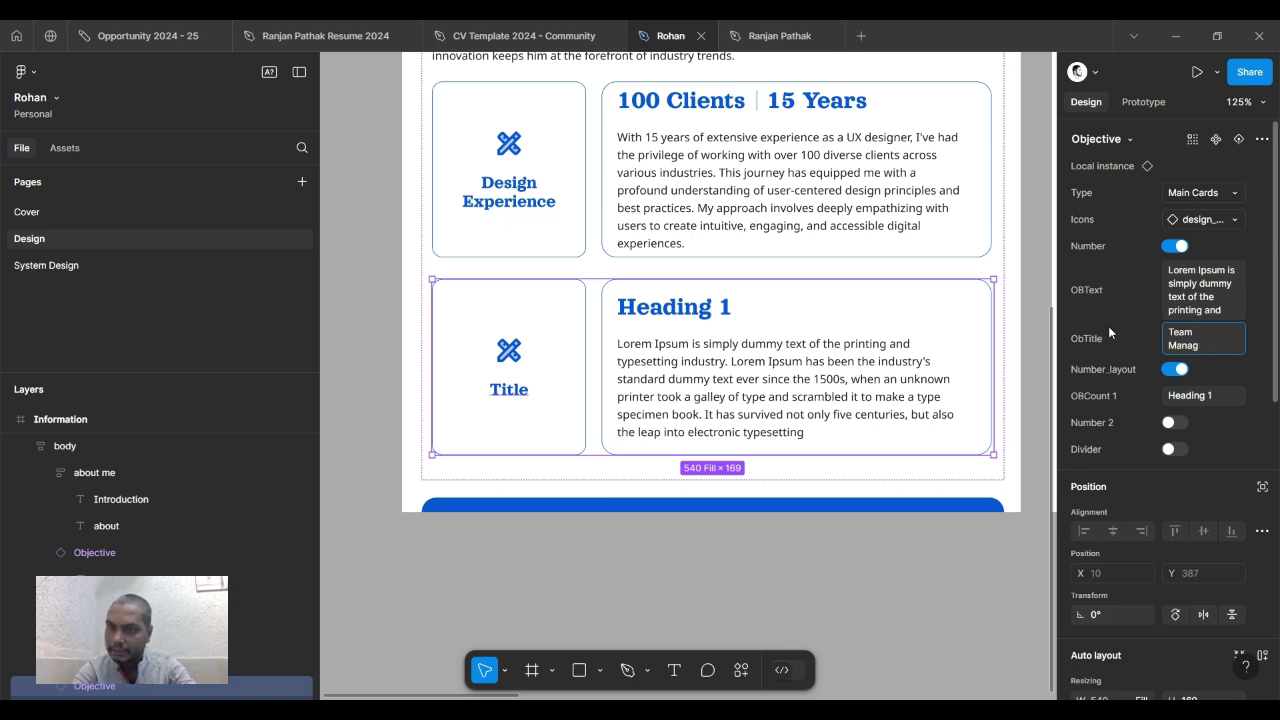
pyautogui.write('ement')
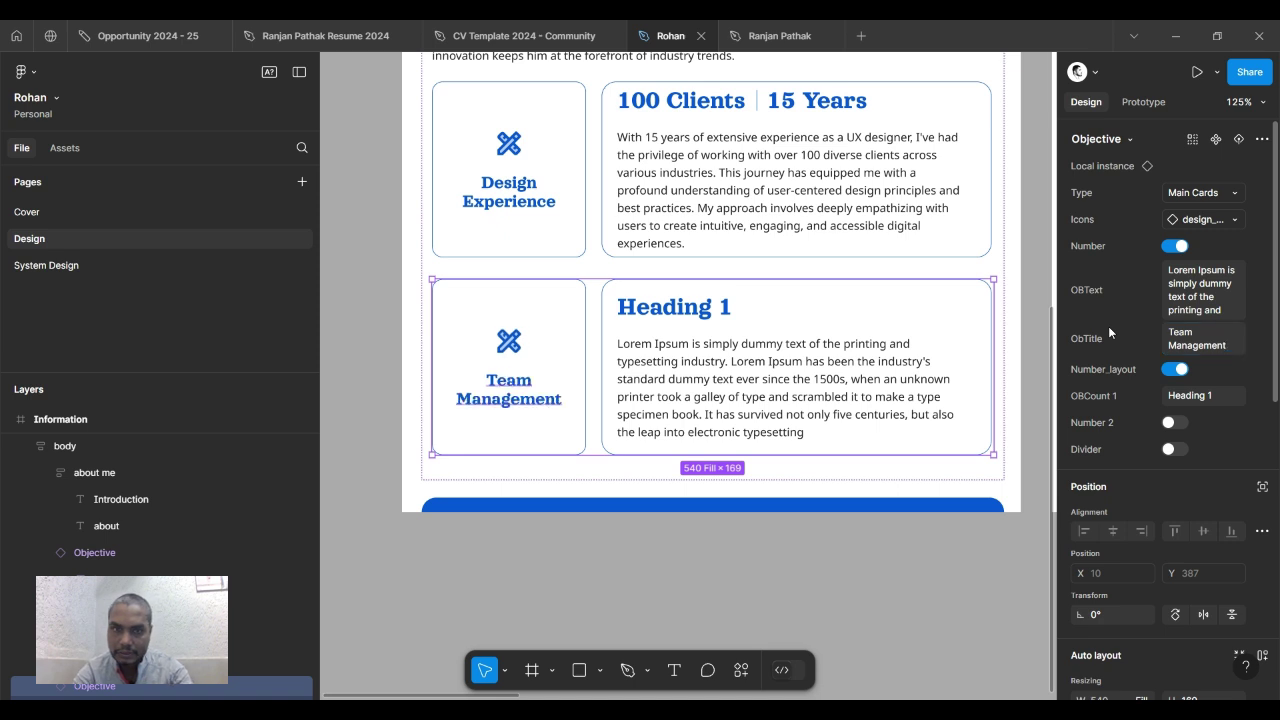
pyautogui.click(1143, 362)
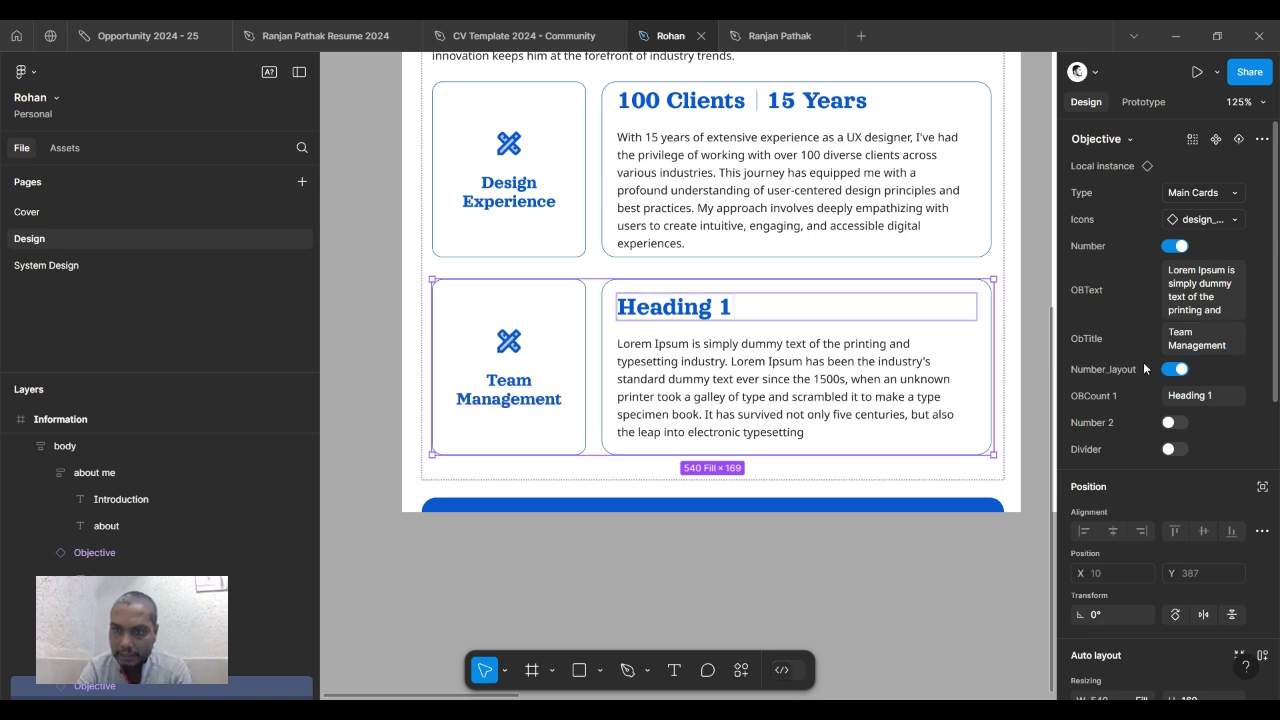
# Swap the card's icon for line_axis, found by searching 'dash' in the icon set
pyautogui.click(1196, 222)
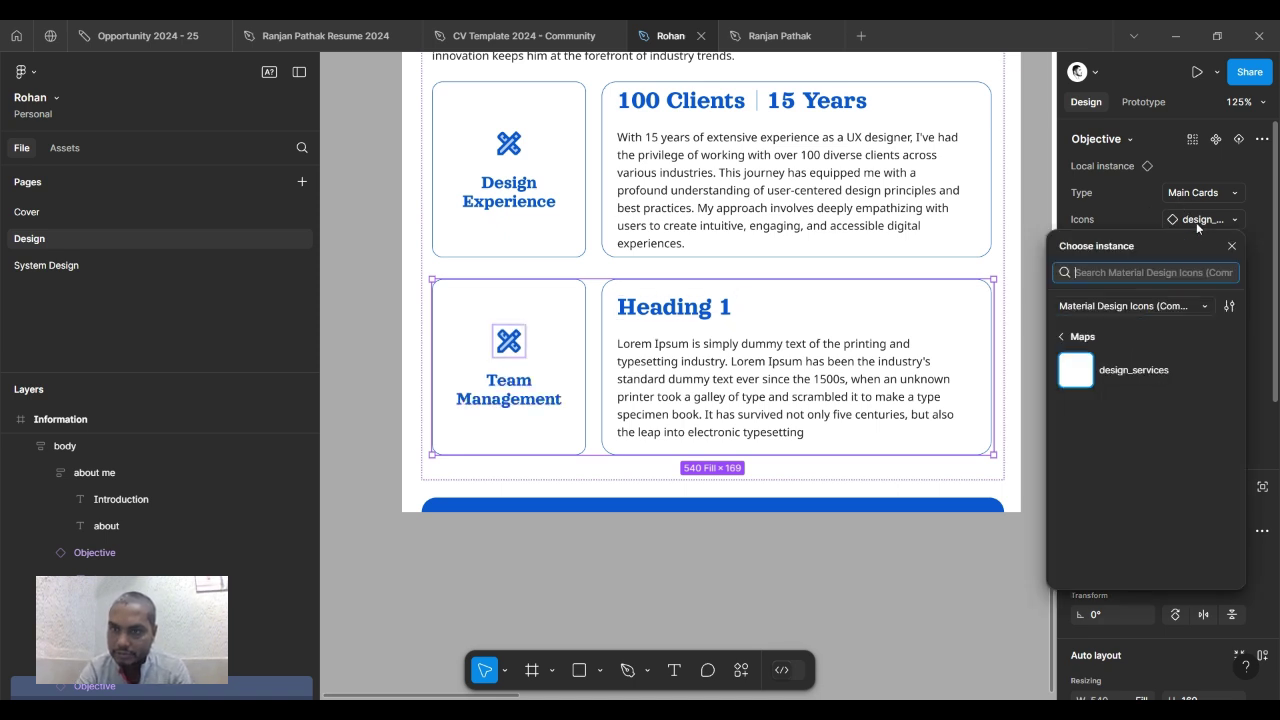
pyautogui.click(1076, 336)
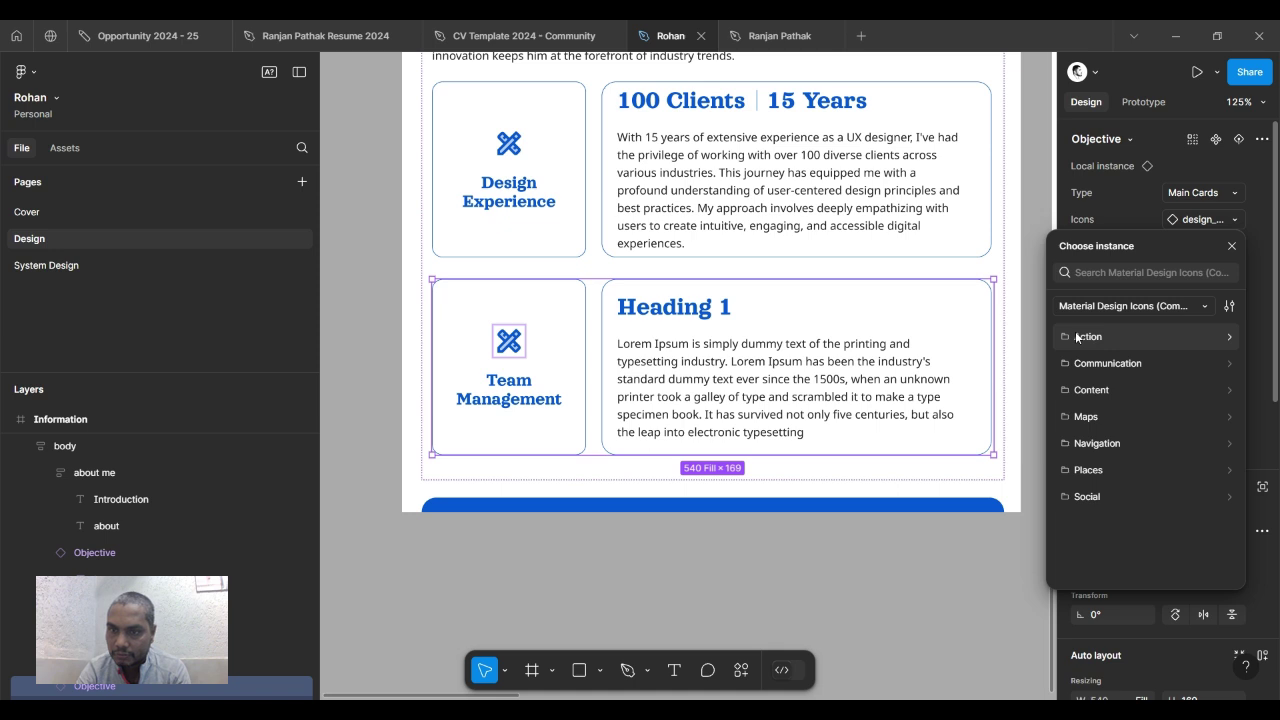
pyautogui.click(1098, 272)
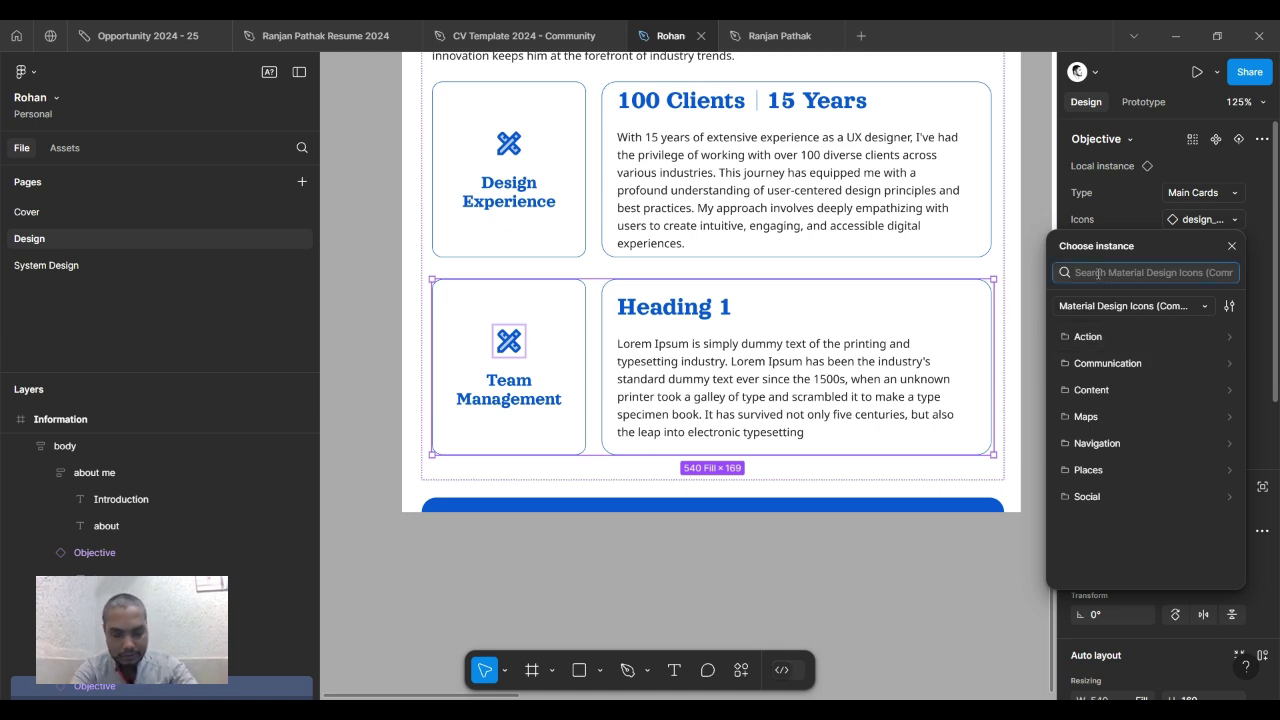
pyautogui.write('dash')
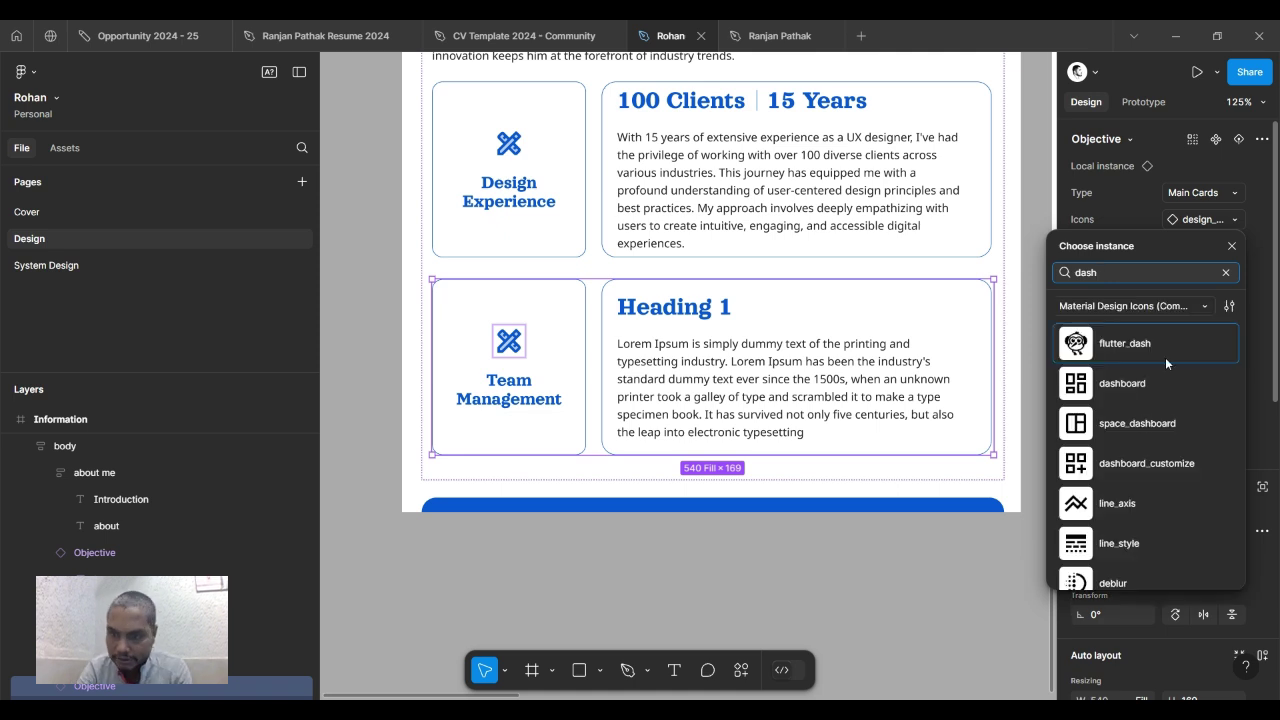
pyautogui.click(1114, 506)
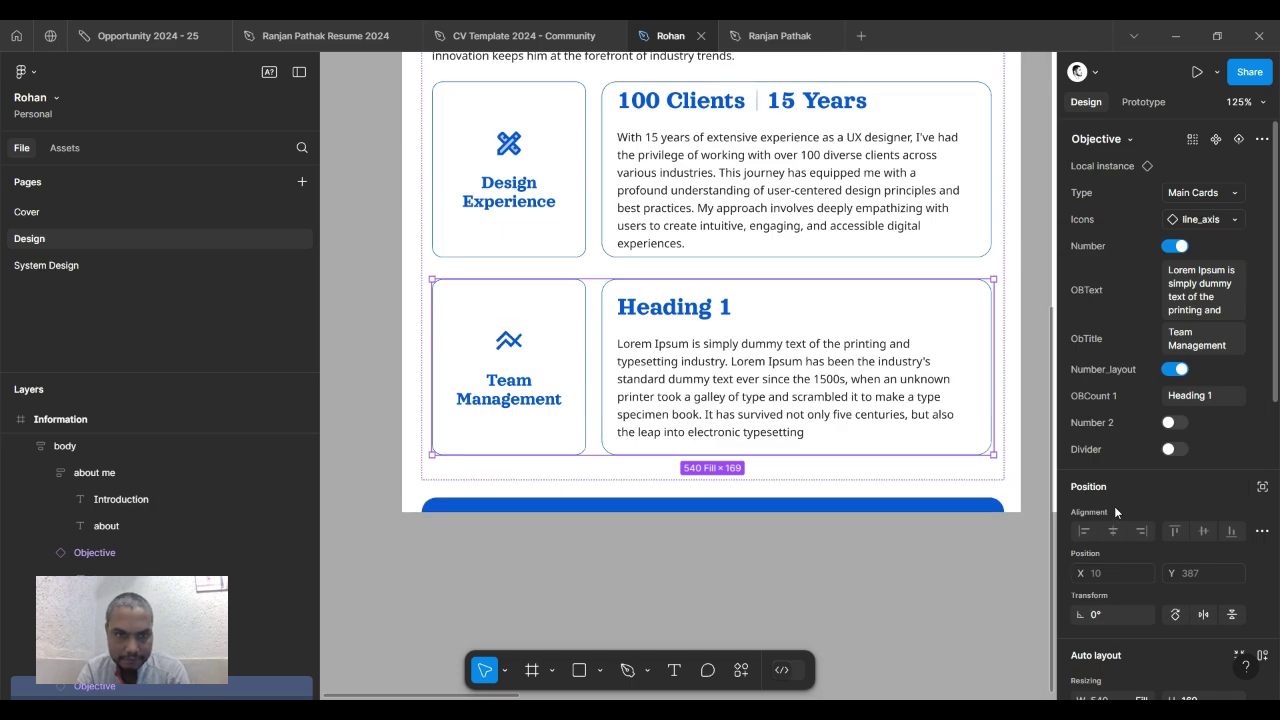
pyautogui.click(930, 547)
# Delete the top card of the second frame and select the card beneath it
pyautogui.hscroll(10, 930, 547)
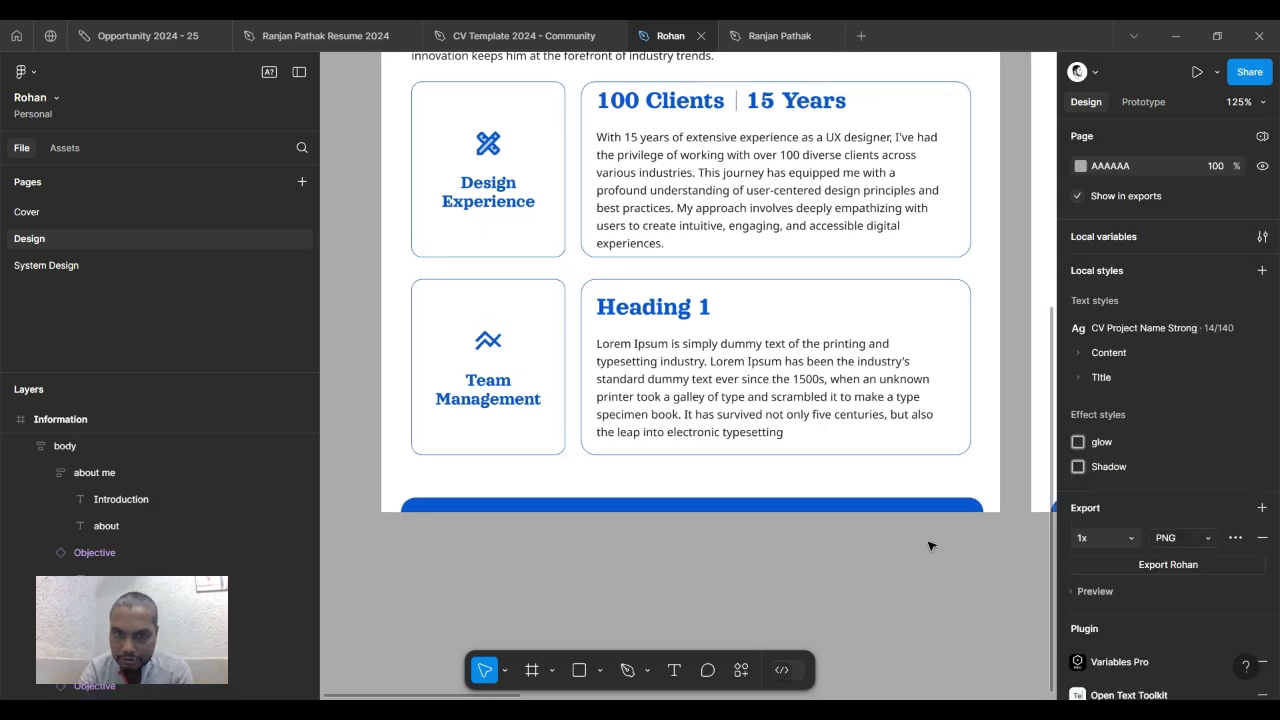
pyautogui.scroll(5, 930, 547)
pyautogui.scroll(-3, 928, 547)
pyautogui.keyDown('ctrl'); pyautogui.scroll(-3, 929, 543); pyautogui.keyUp('ctrl')
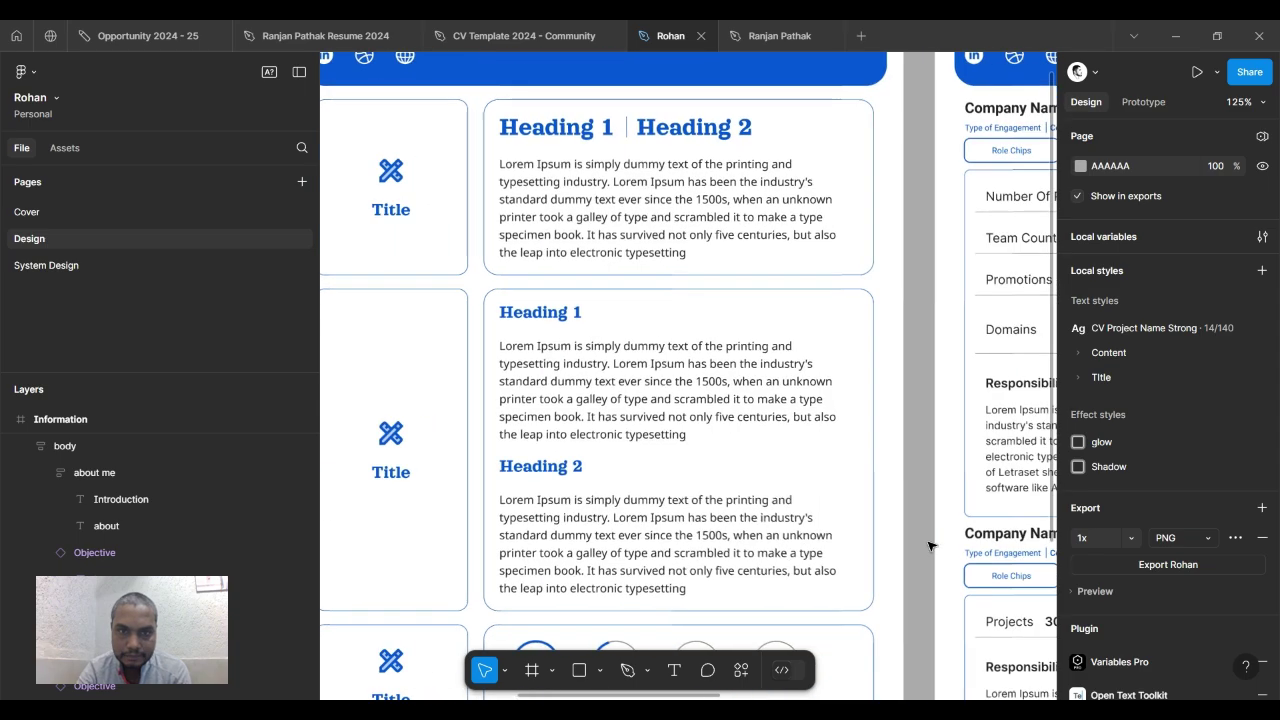
pyautogui.keyDown('ctrl'); pyautogui.scroll(-2, 790, 400); pyautogui.keyUp('ctrl')
pyautogui.keyDown('ctrl'); pyautogui.scroll(-5, 763, 304); pyautogui.keyUp('ctrl')
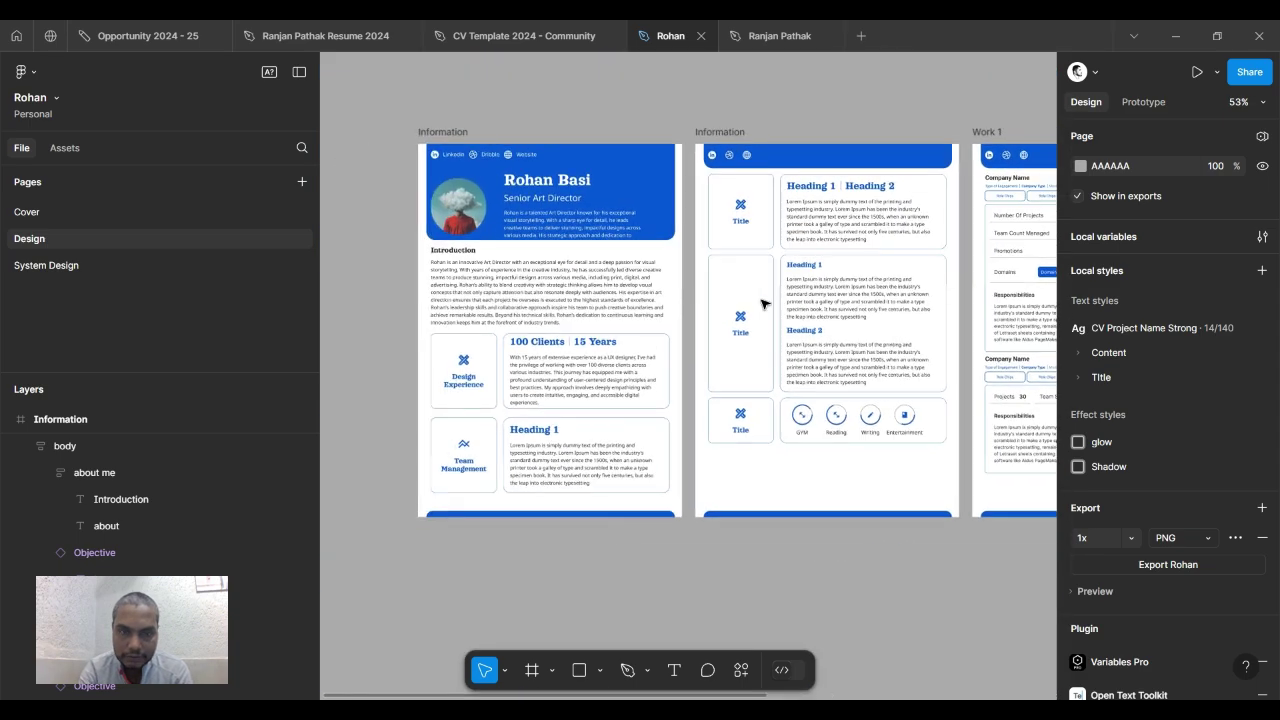
pyautogui.keyDown('ctrl'); pyautogui.scroll(2, 763, 304); pyautogui.keyUp('ctrl')
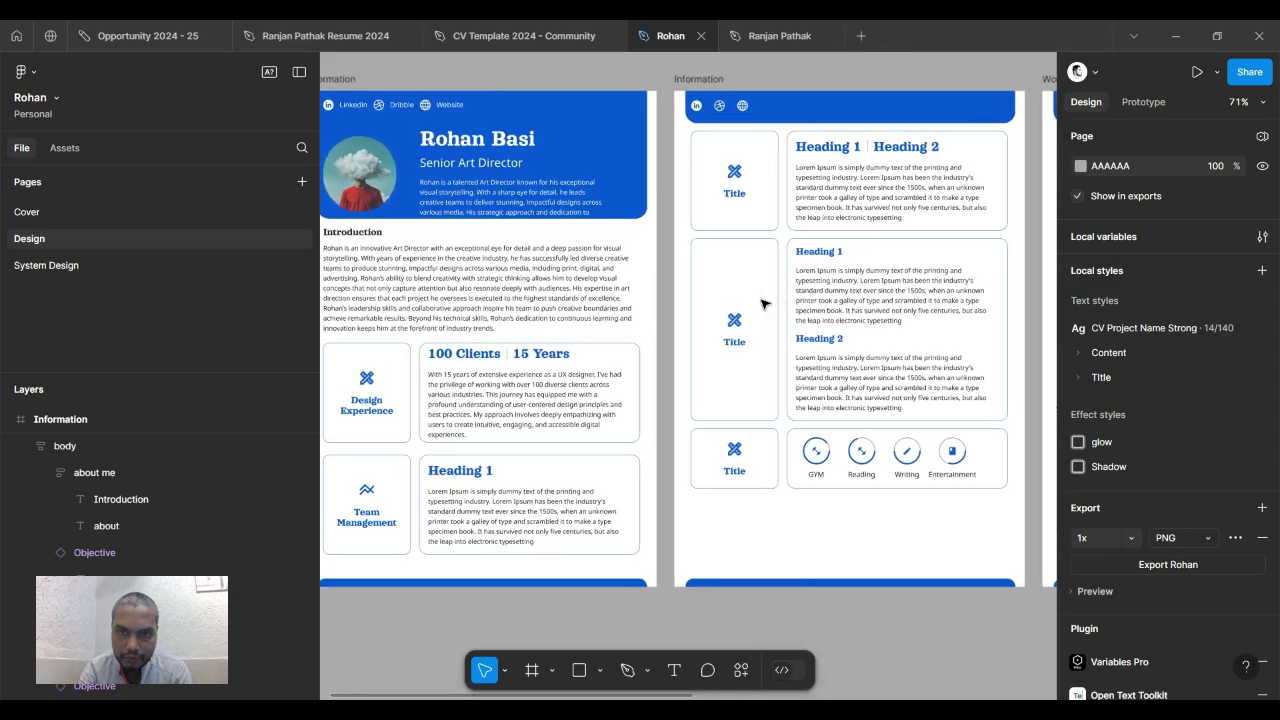
pyautogui.click(844, 300)
pyautogui.click(811, 173)
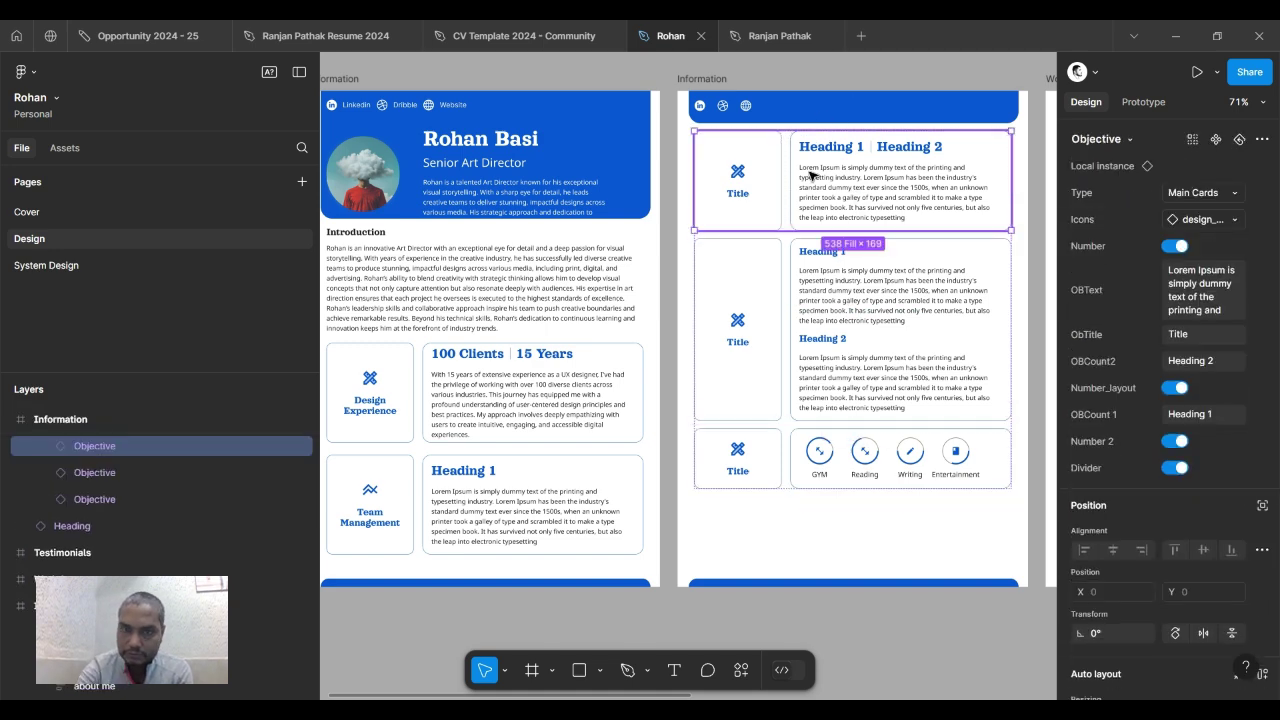
pyautogui.press('Delete')
pyautogui.click(815, 215)
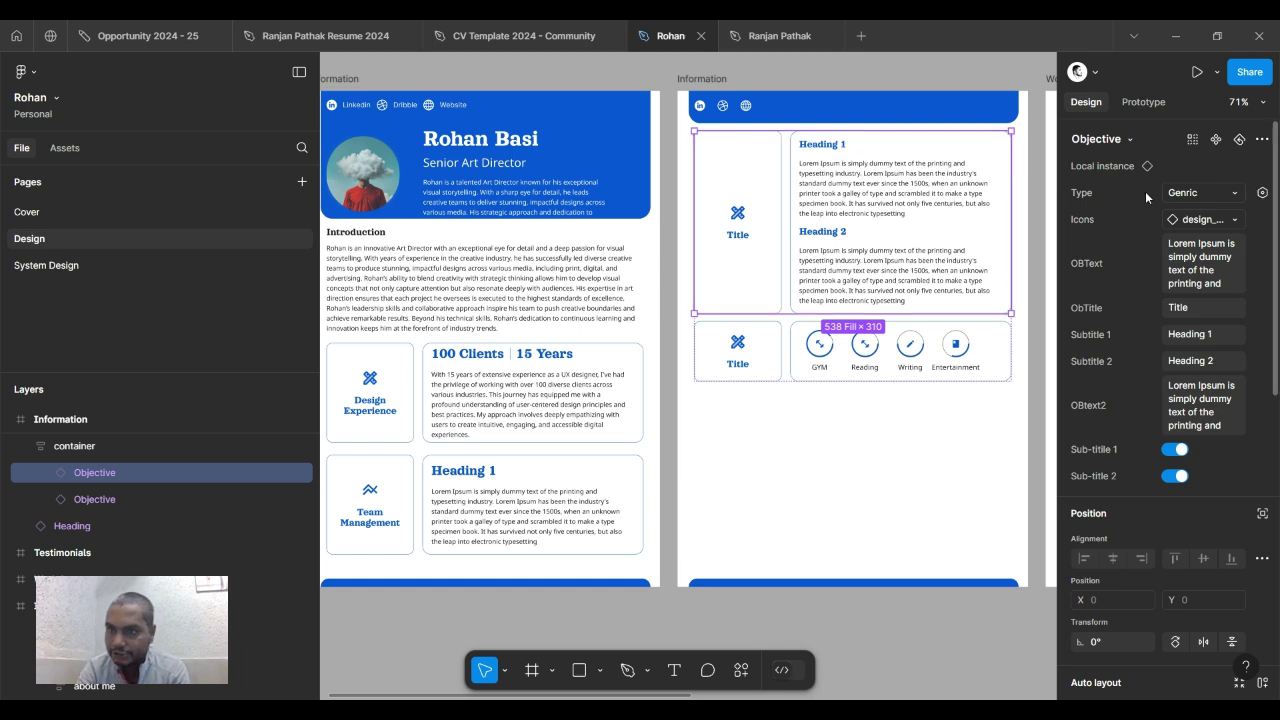
# Set the card's subheadings to 'Leadership' and 'Learning Path'
pyautogui.click(1200, 262)
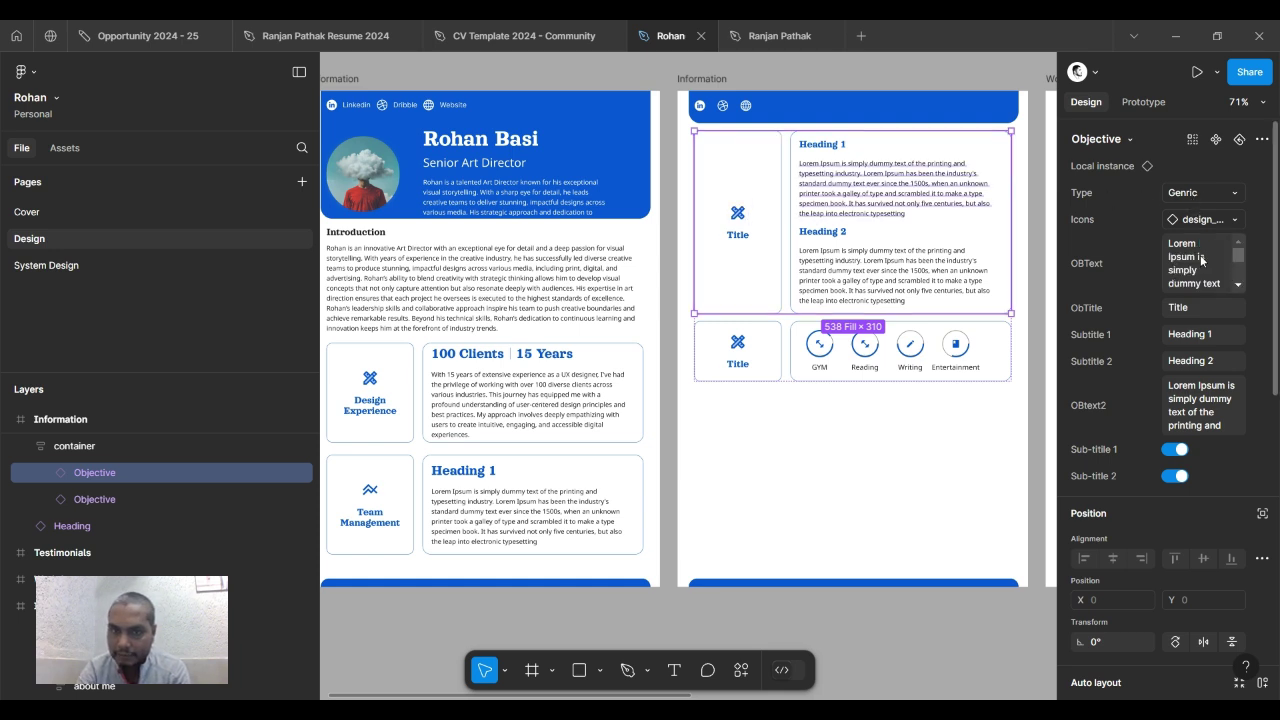
pyautogui.click(1206, 294)
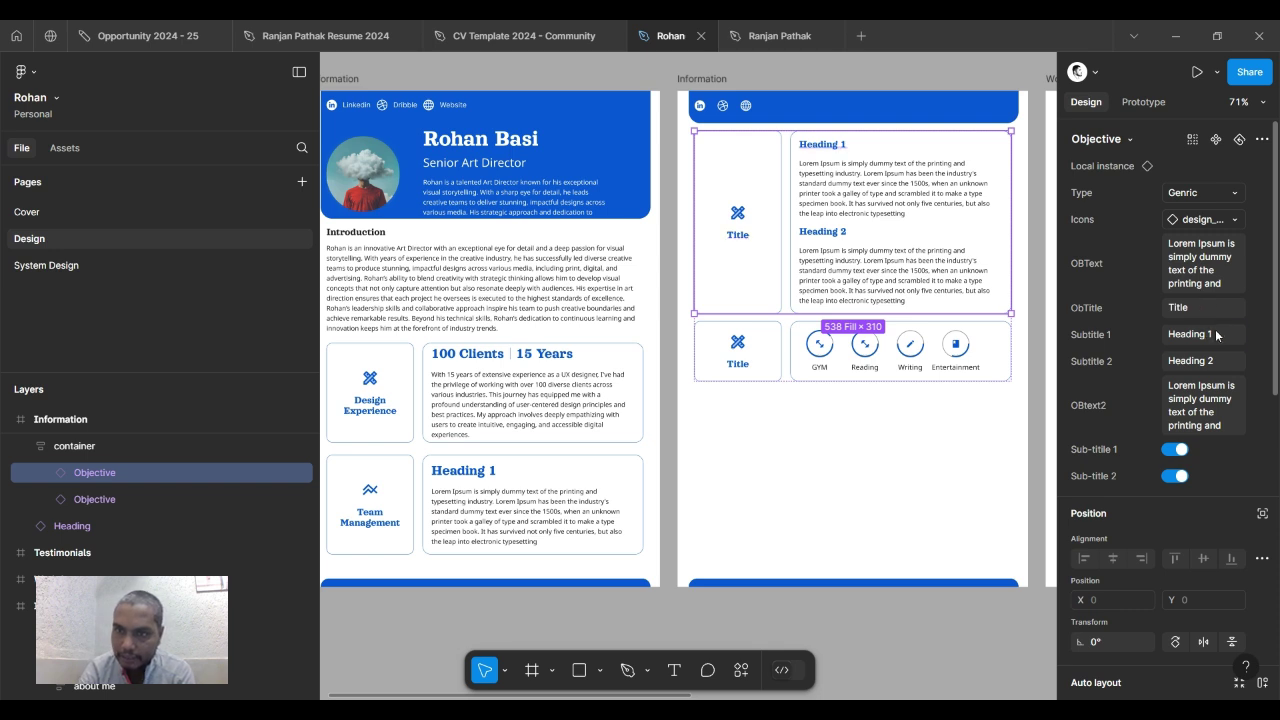
pyautogui.click(1212, 334)
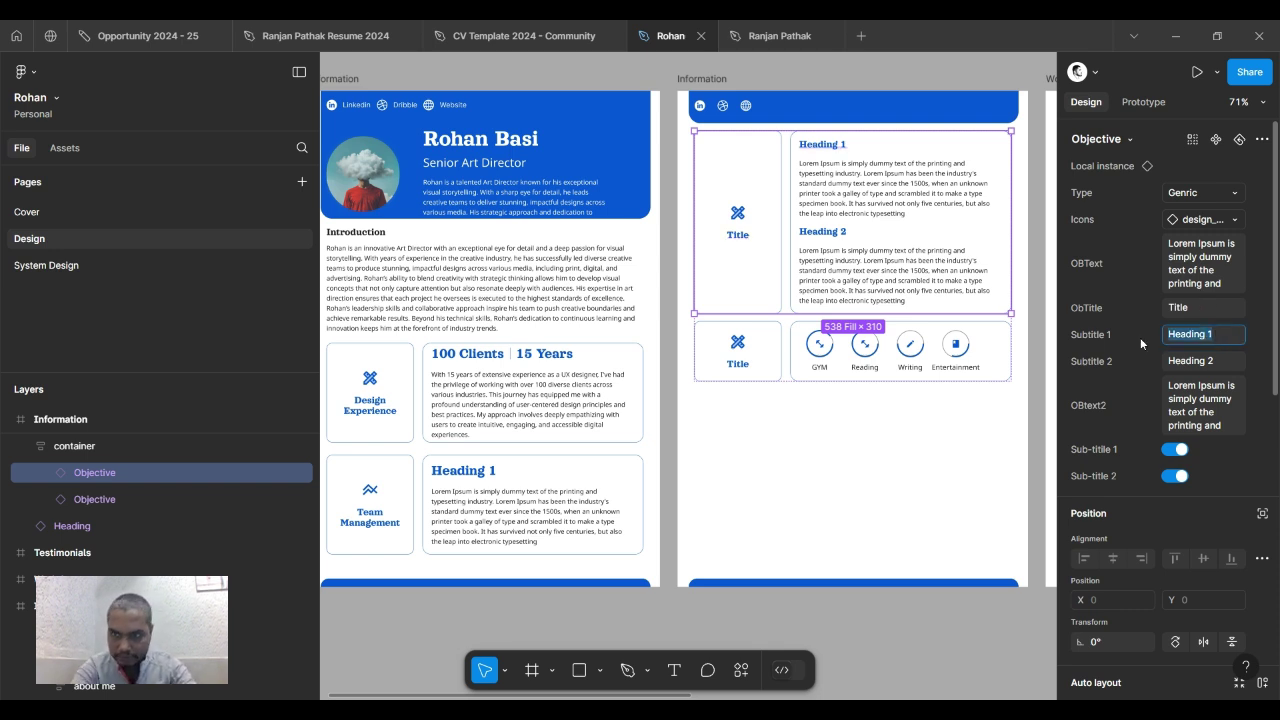
pyautogui.write('Lead')
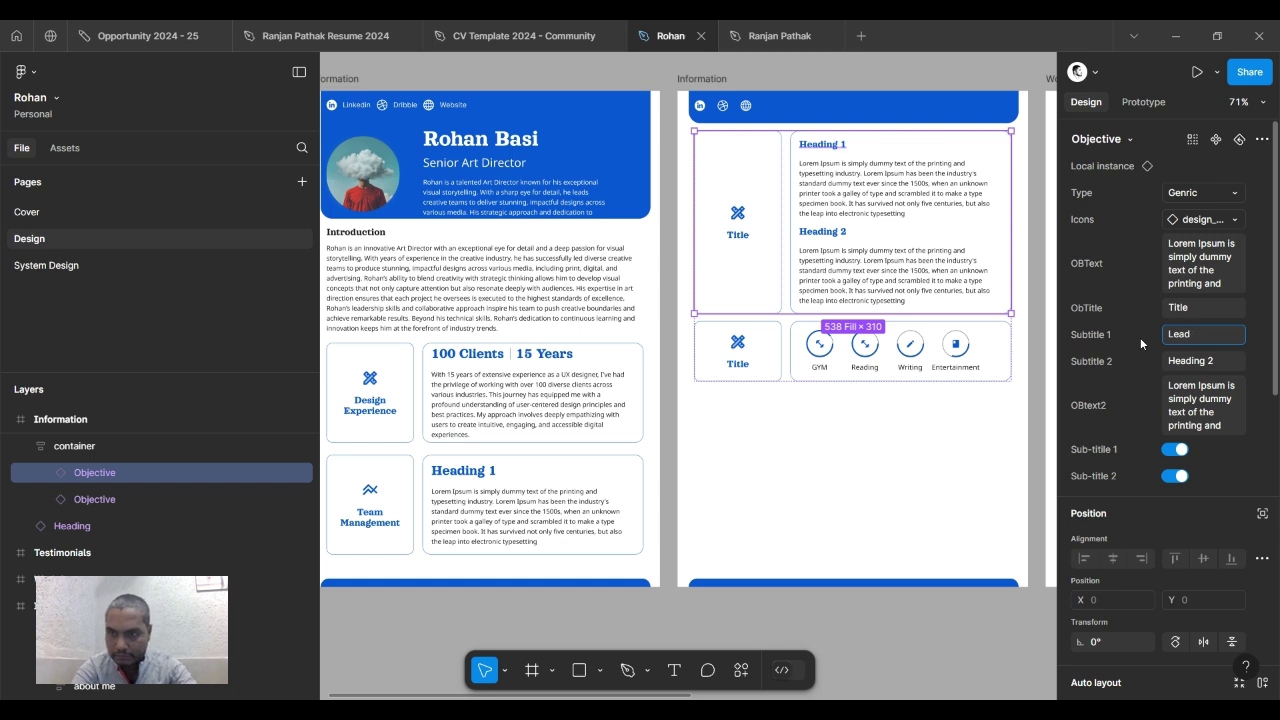
pyautogui.press('BackSpace')
pyautogui.press('BackSpace')
pyautogui.press('BackSpace')
pyautogui.write('Leadership')
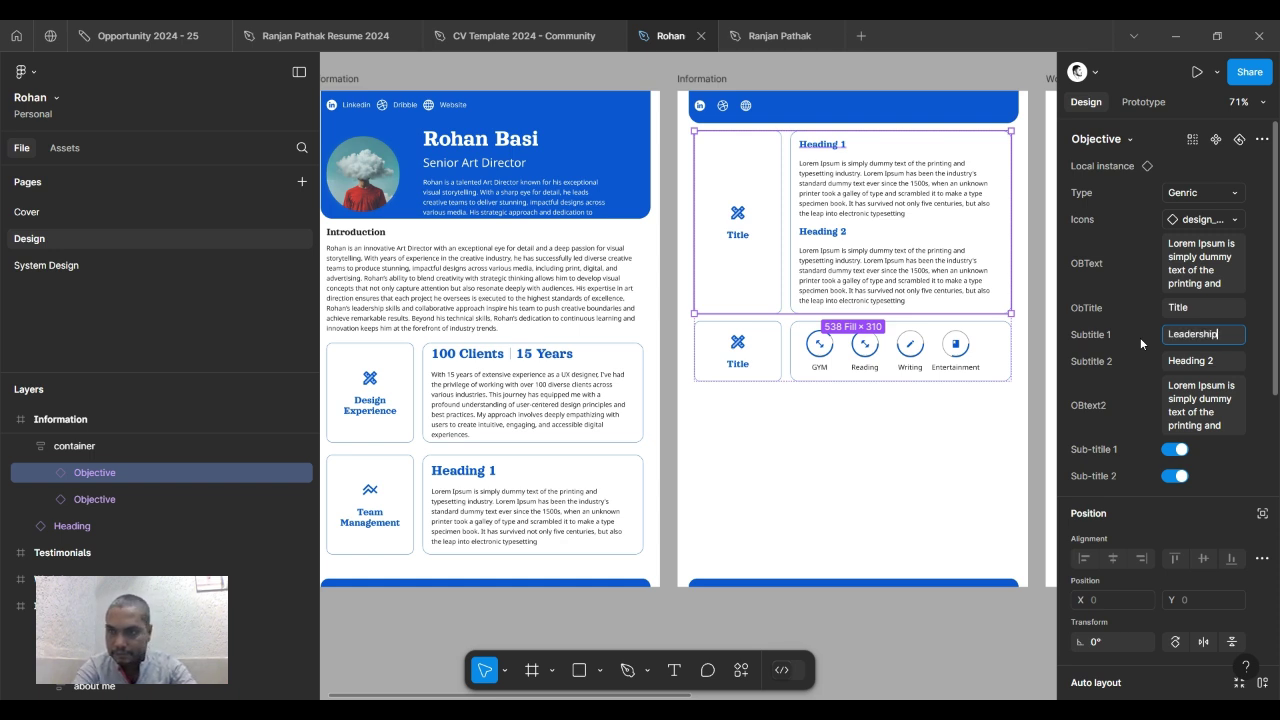
pyautogui.press('Tab')
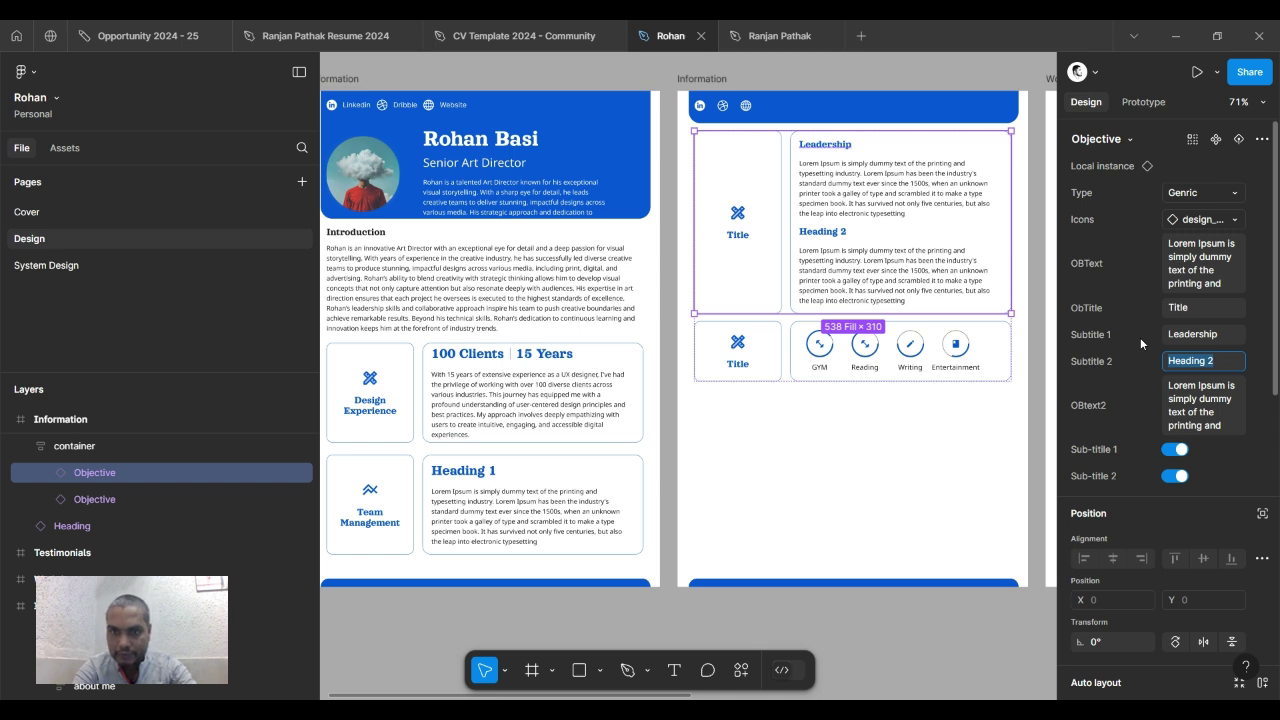
pyautogui.write('Trai')
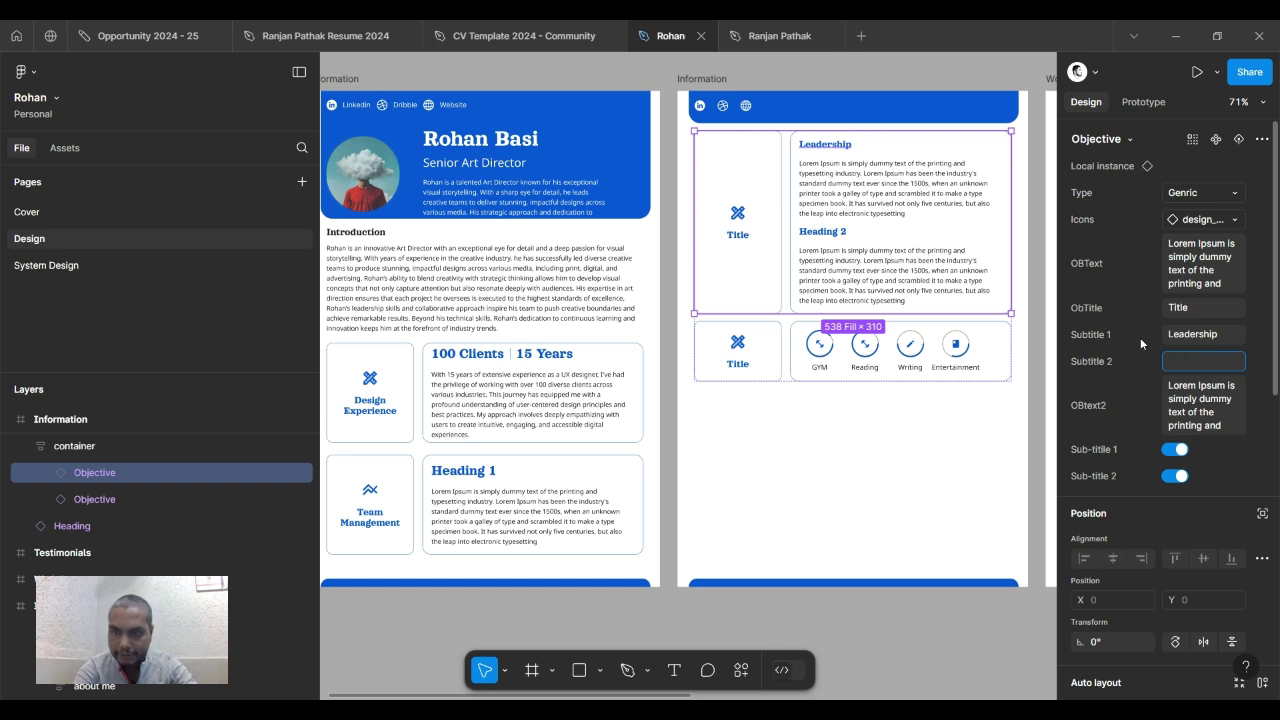
pyautogui.write('Learning Path')
pyautogui.press('Return')
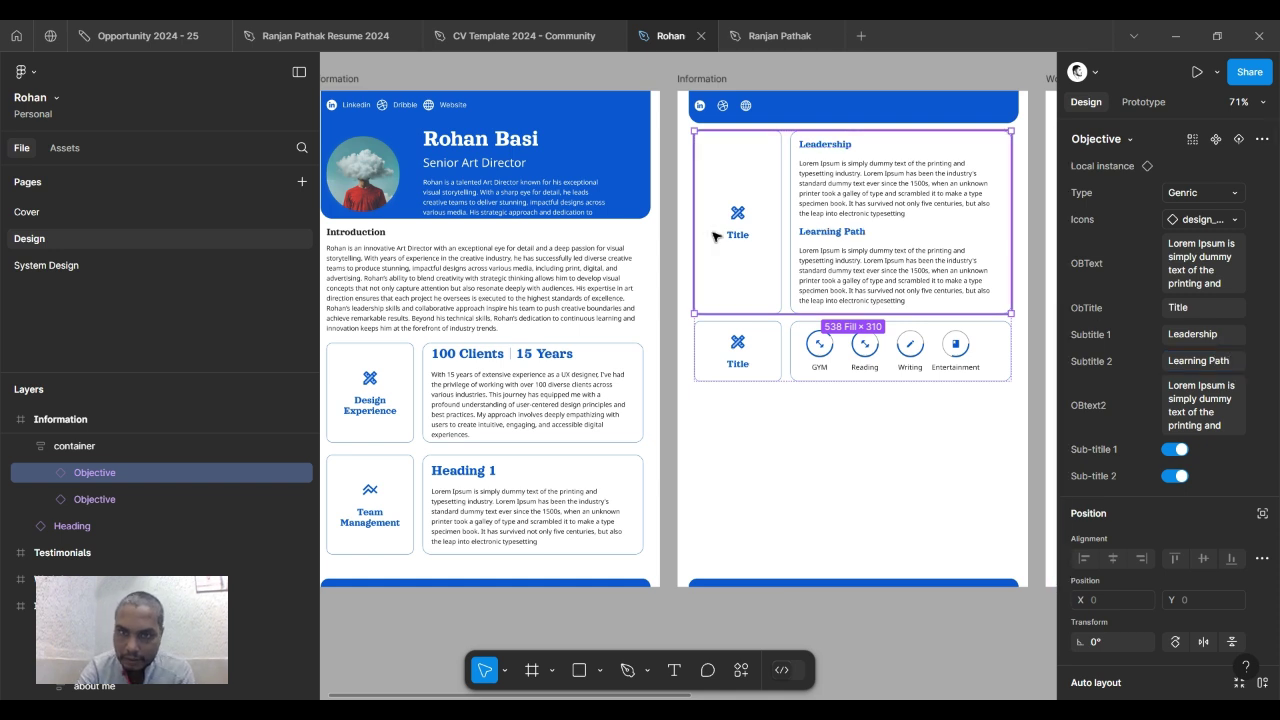
# Change the card's title to 'Overall Experience'
pyautogui.click(1204, 308)
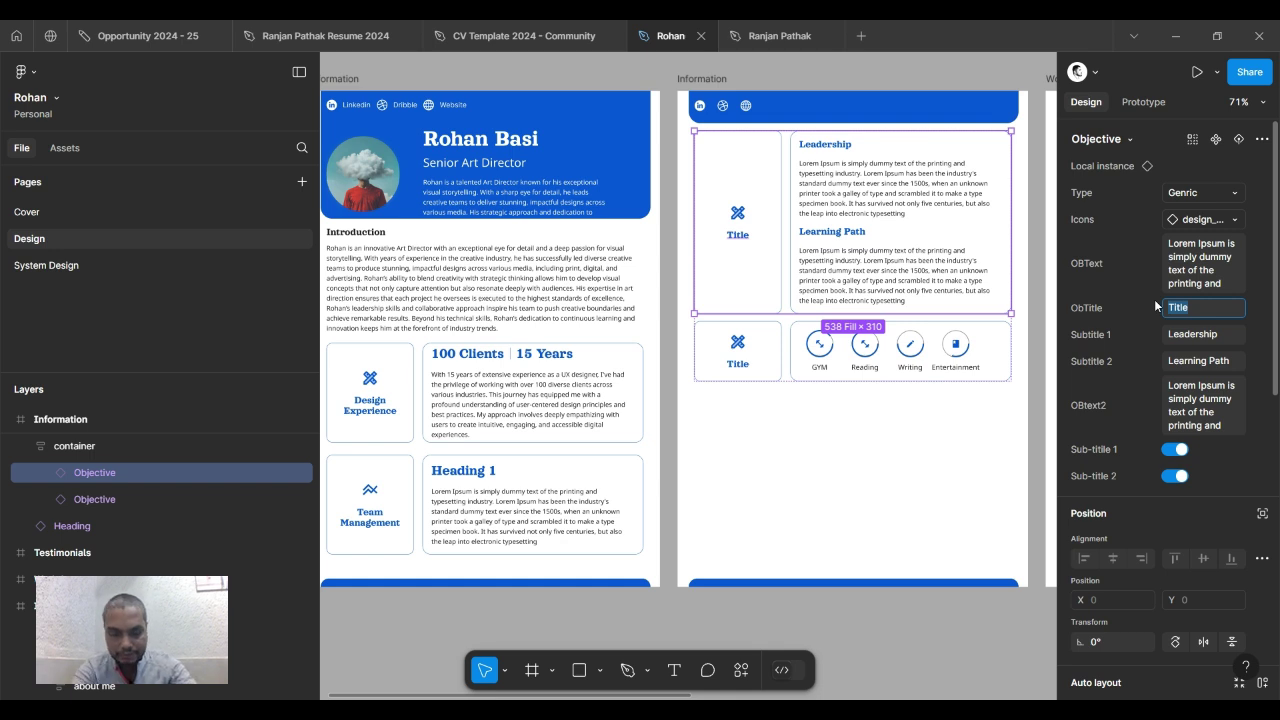
pyautogui.write('OV')
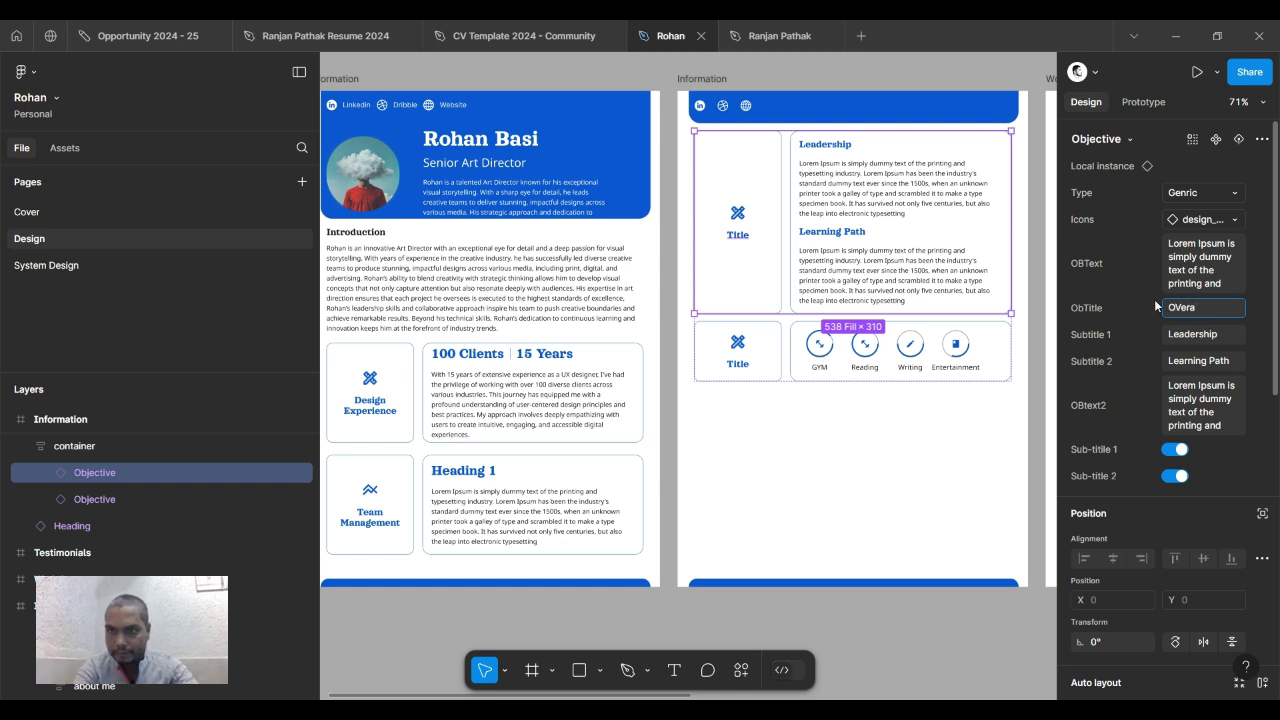
pyautogui.press('BackSpace')
pyautogui.write('ve')
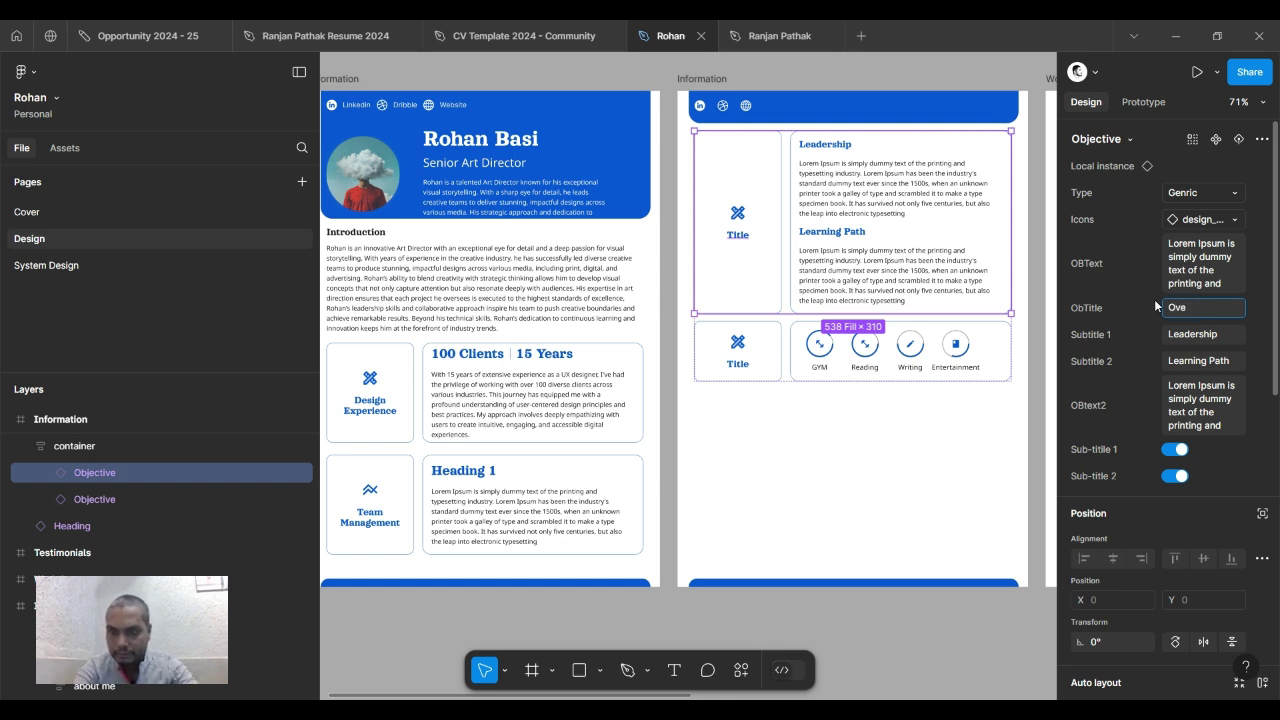
pyautogui.write('aall Ex')
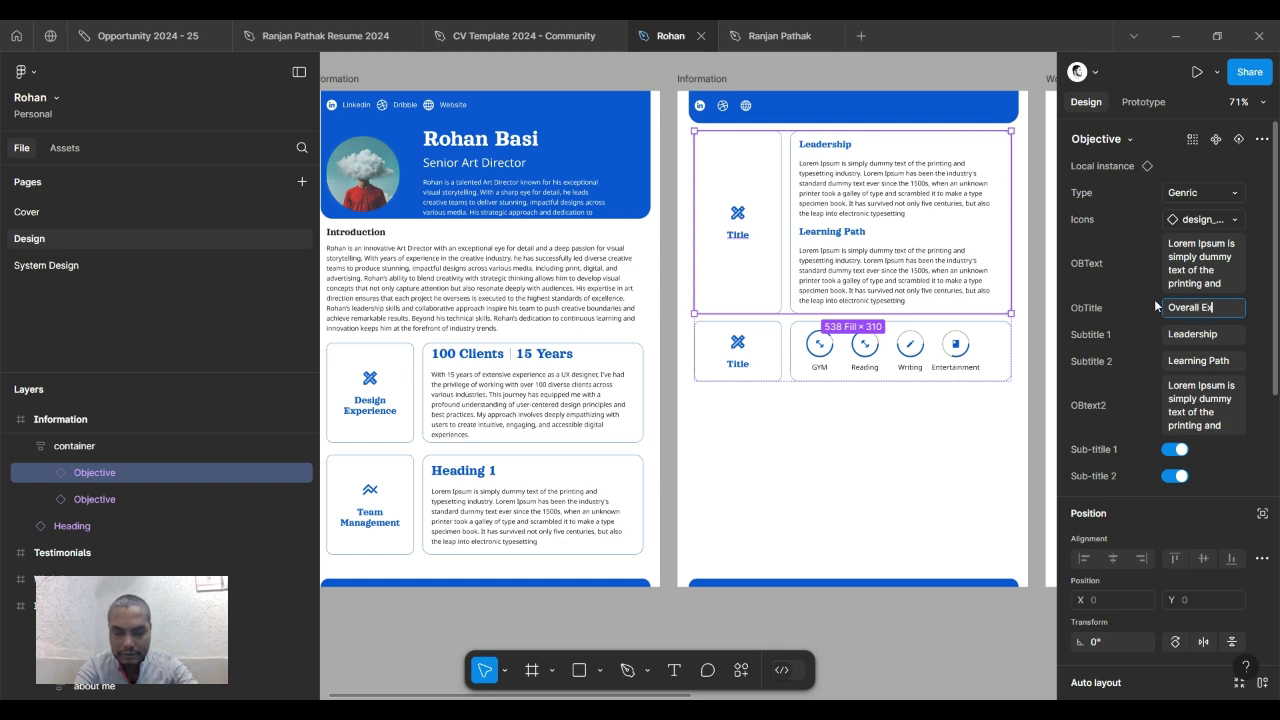
pyautogui.write('perience')
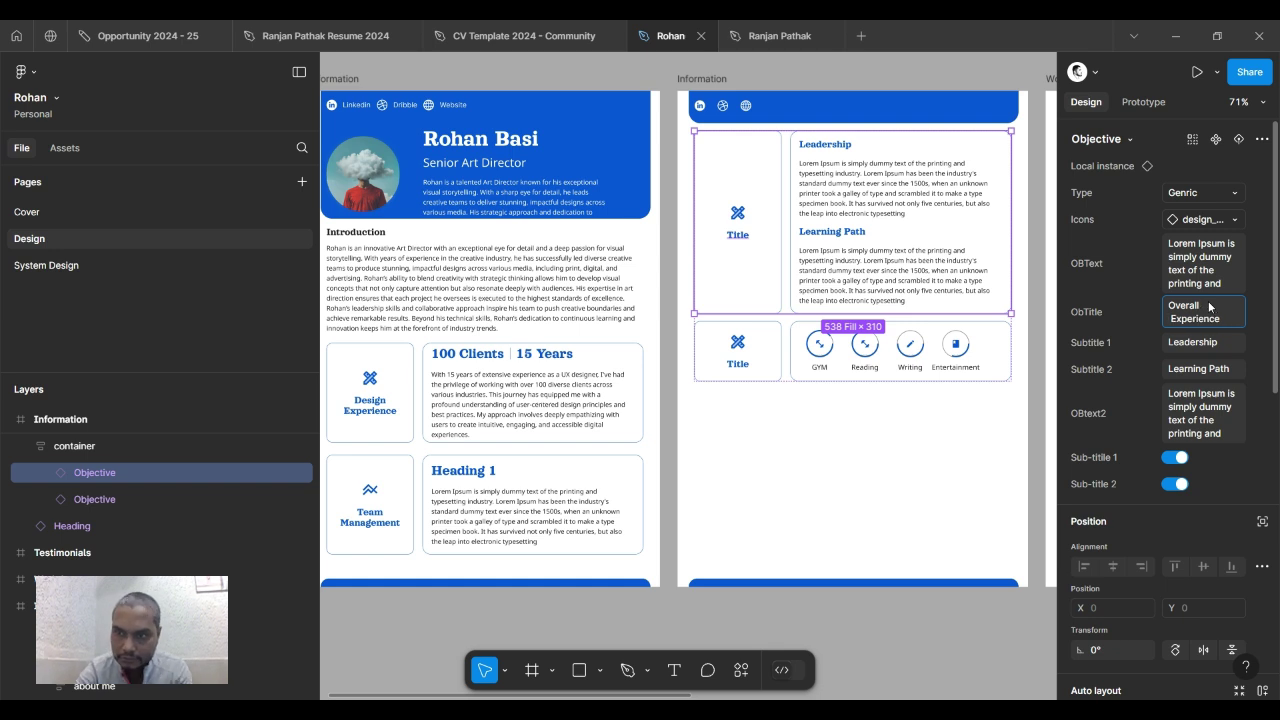
pyautogui.press('Return')
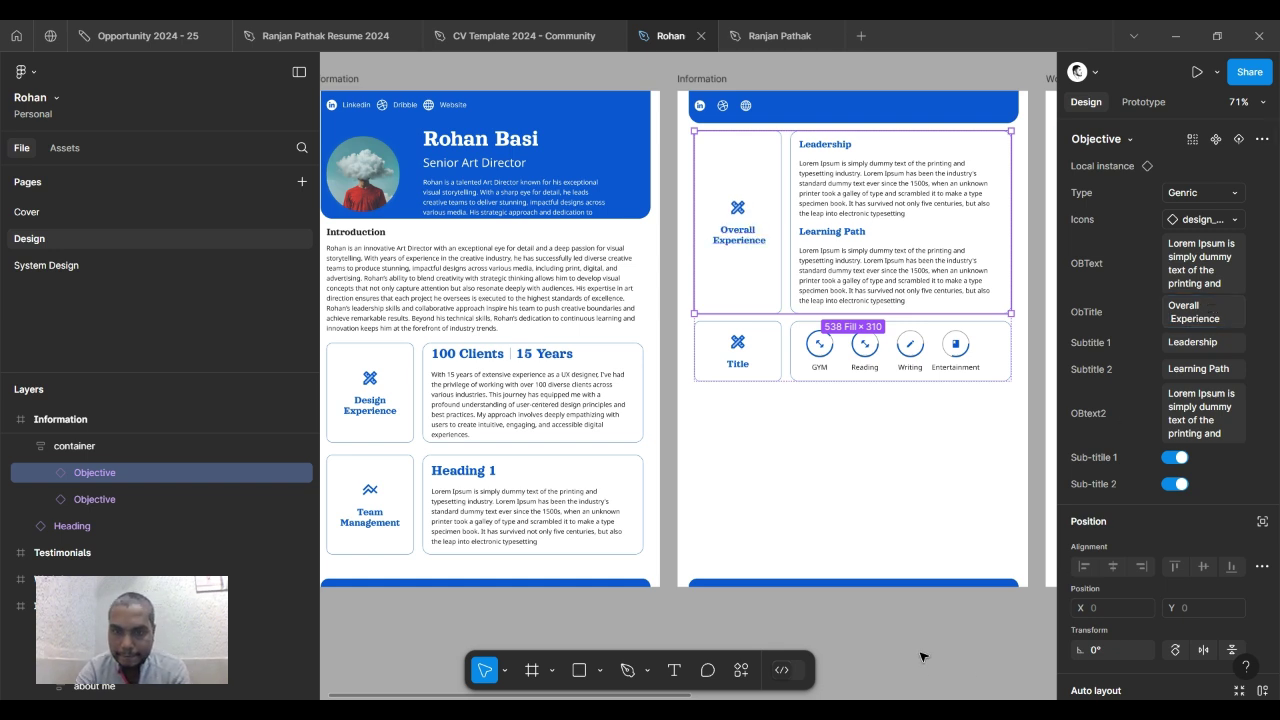
pyautogui.click(921, 656)
pyautogui.hscroll(3, 921, 656)
# Set the lower card's ObTitle property to 'Hobbies'
pyautogui.click(633, 366)
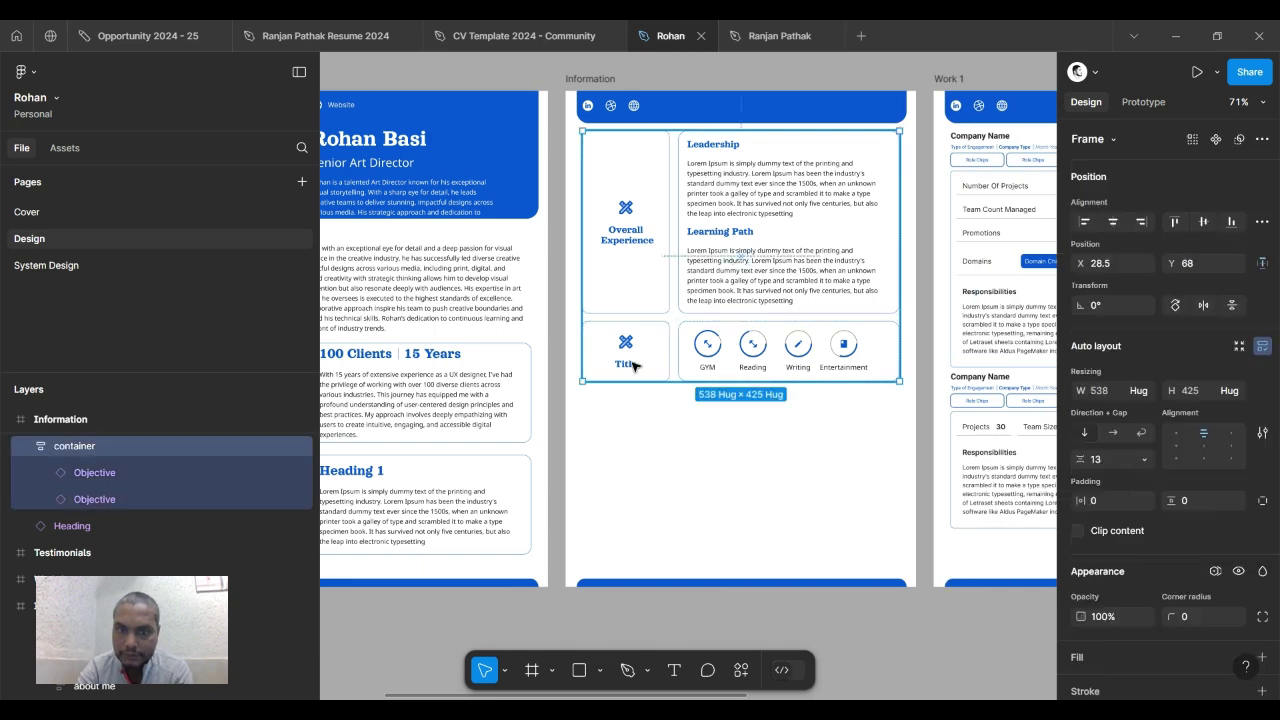
pyautogui.click(1206, 248)
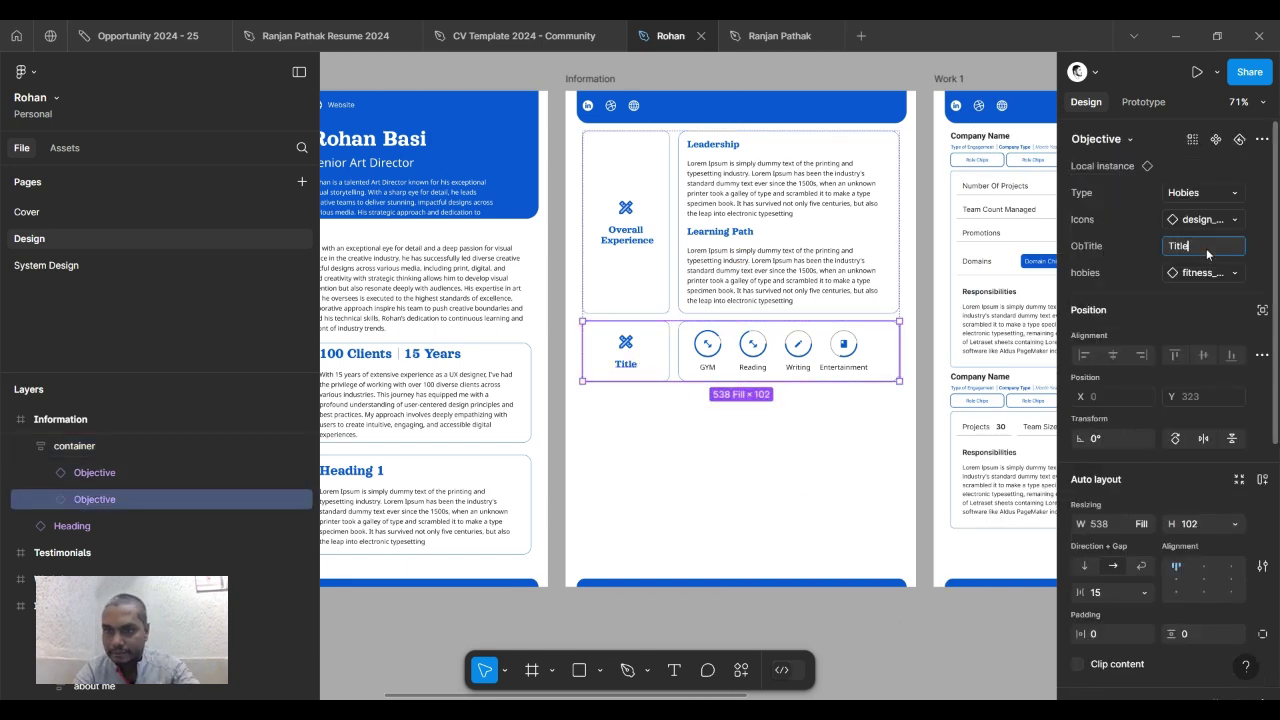
pyautogui.write('Hobbies')
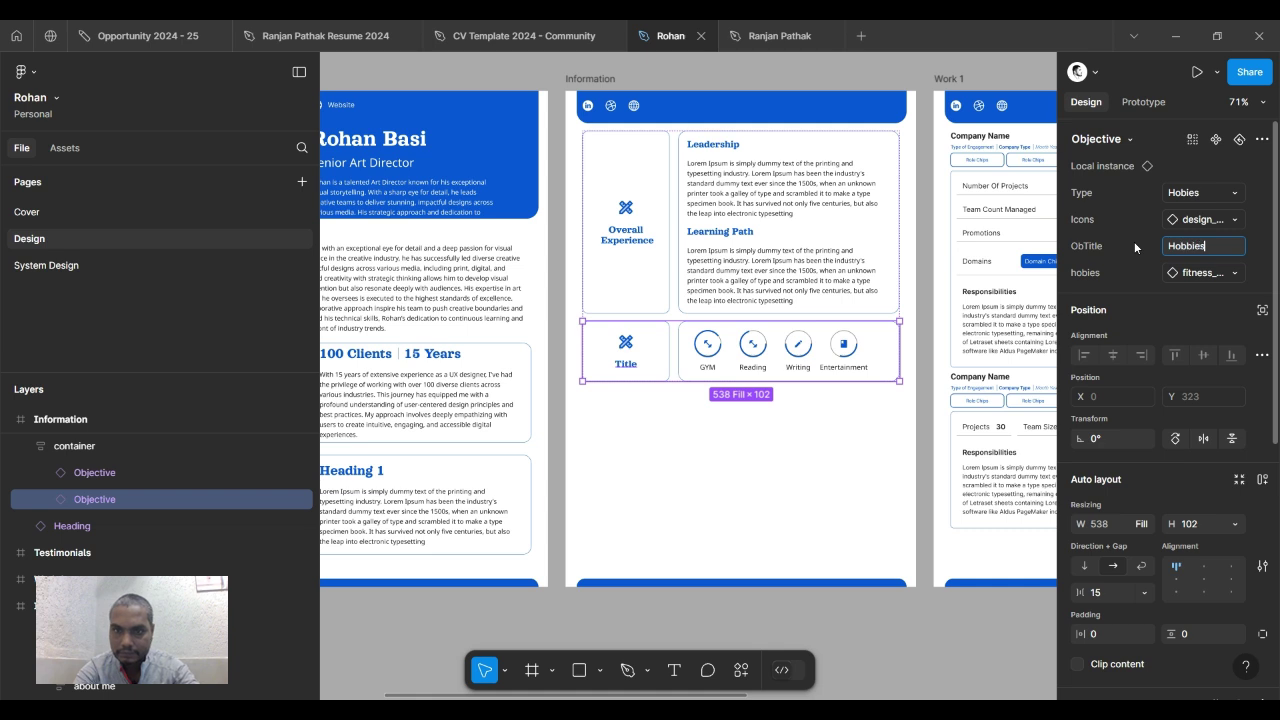
pyautogui.press('Return')
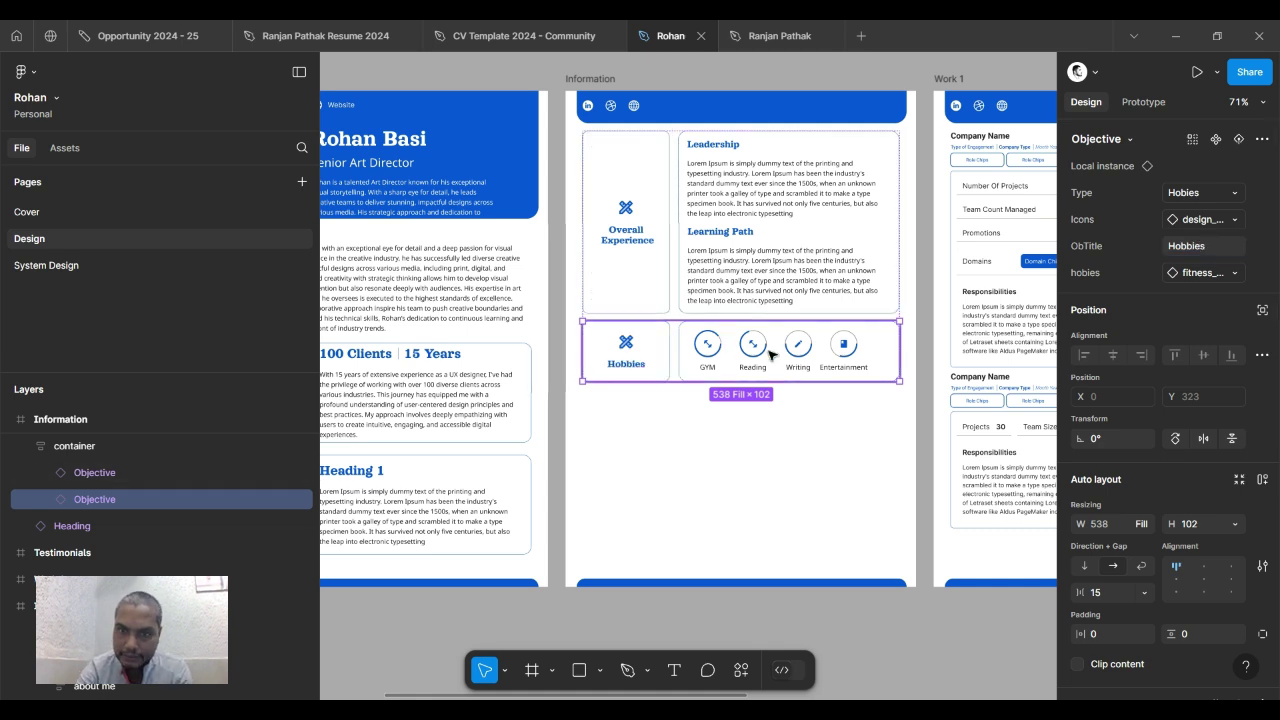
pyautogui.doubleClick(714, 348)
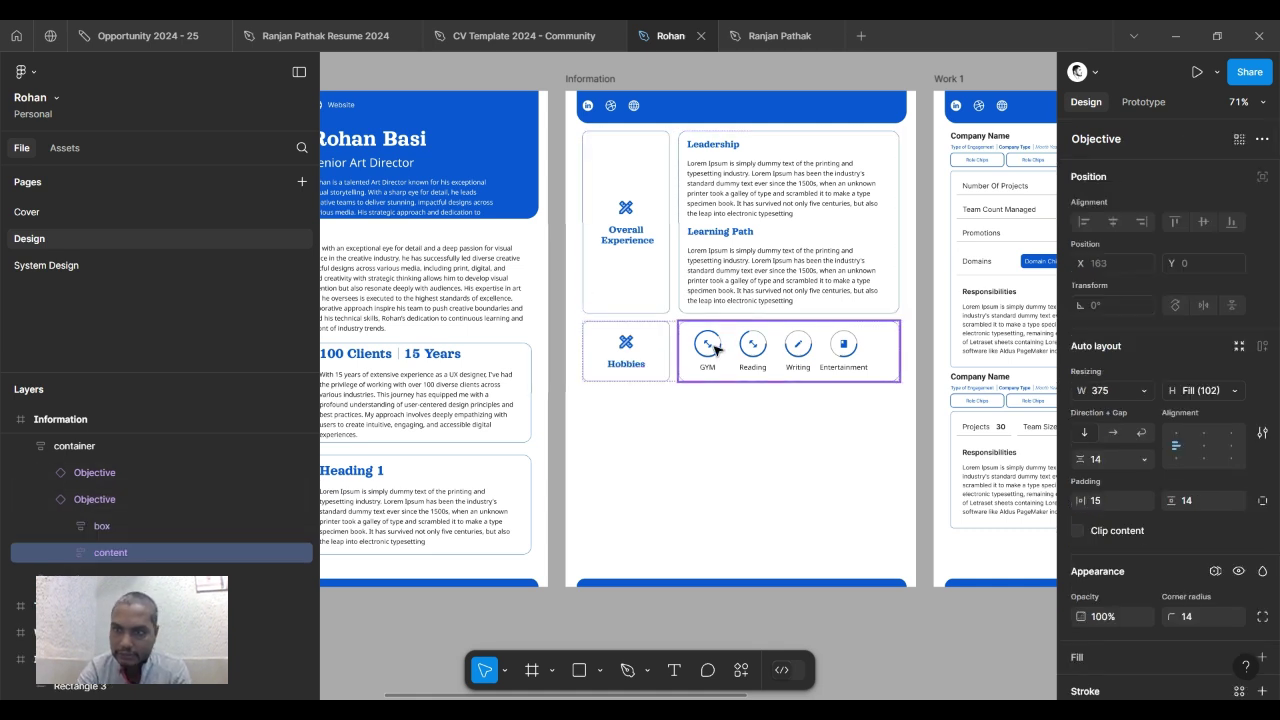
pyautogui.click(769, 452)
pyautogui.click(714, 356)
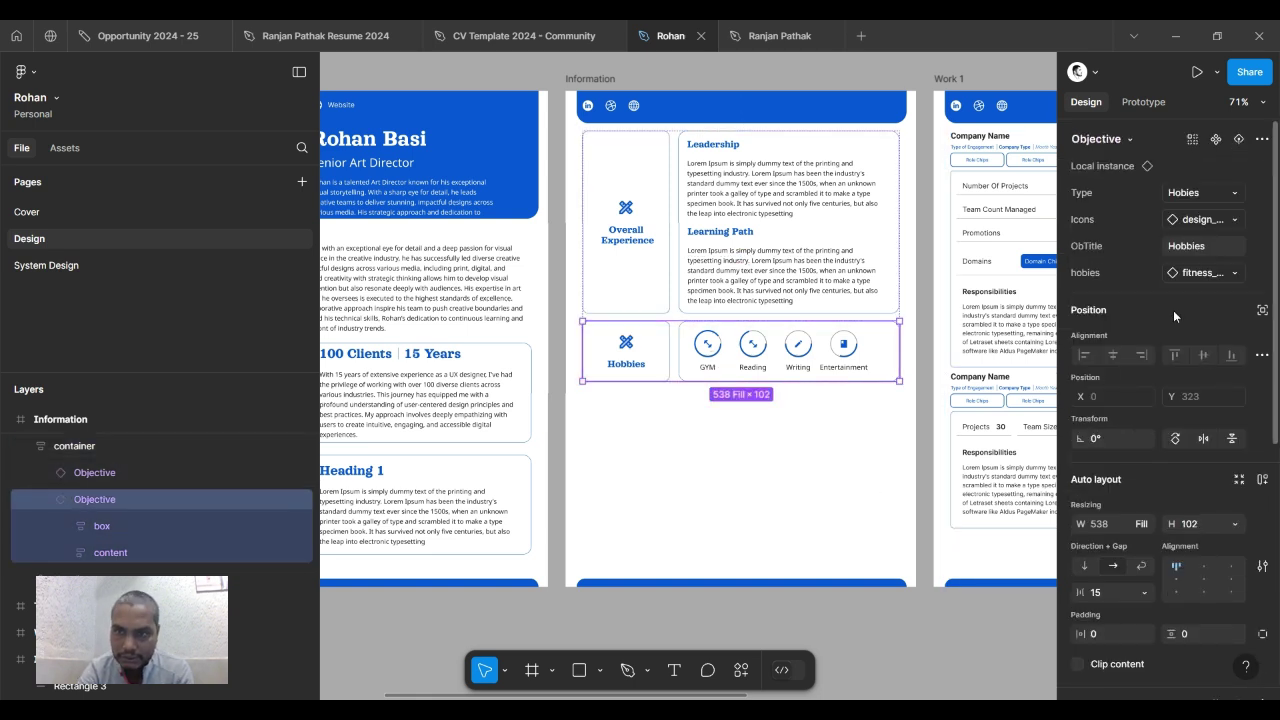
pyautogui.click(883, 620)
# Select the first company header card and set its engagement type to 'Ownership'
pyautogui.hscroll(5, 881, 626)
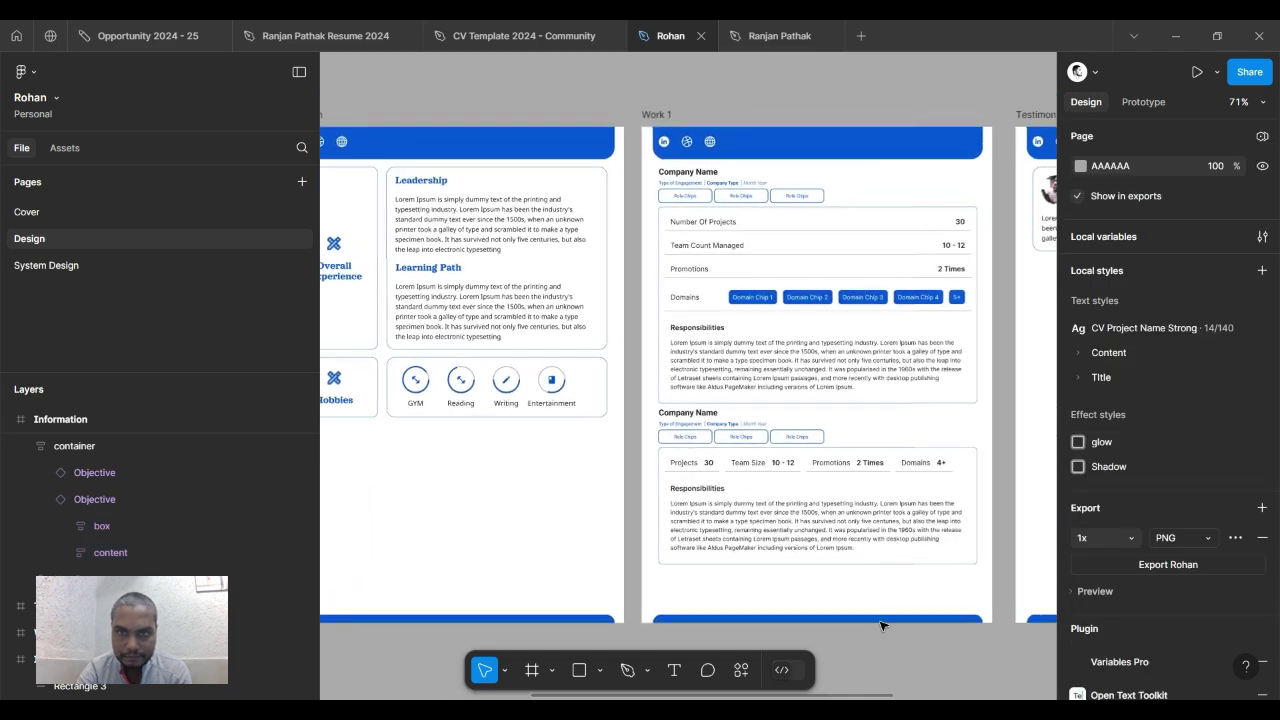
pyautogui.scroll(5, 758, 323)
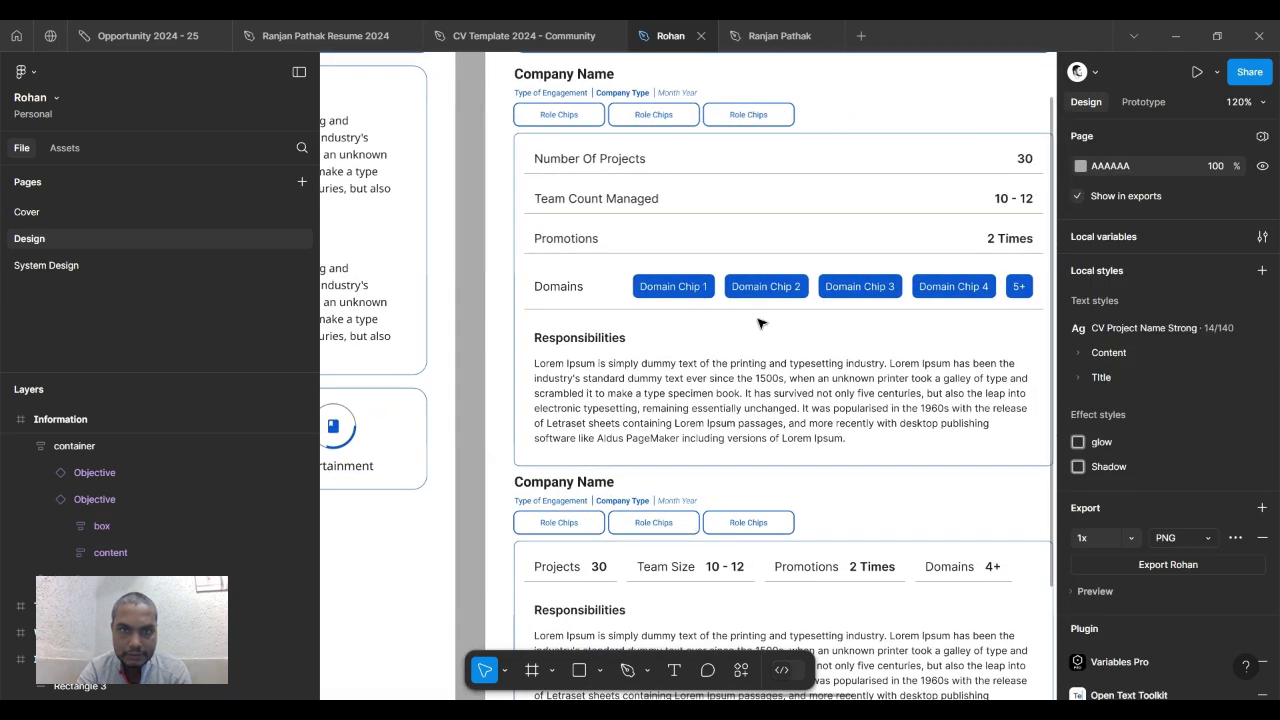
pyautogui.scroll(2, 655, 115)
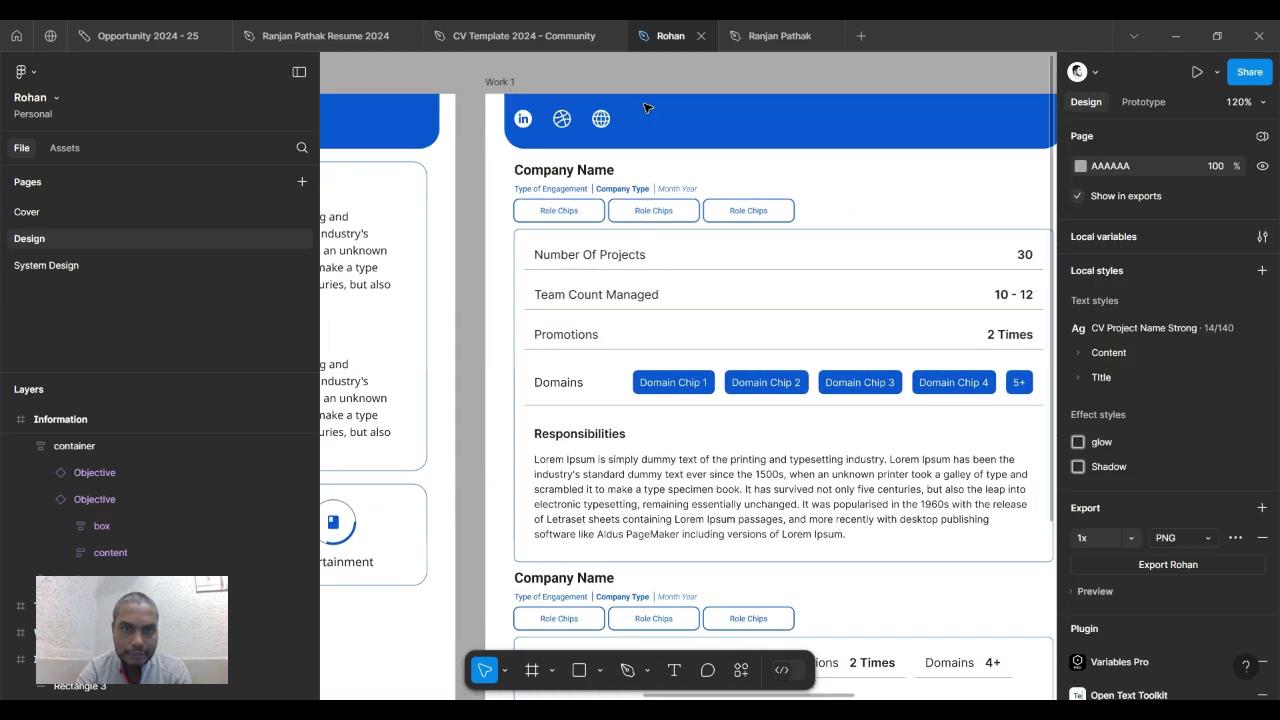
pyautogui.click(628, 210)
pyautogui.doubleClick(608, 200)
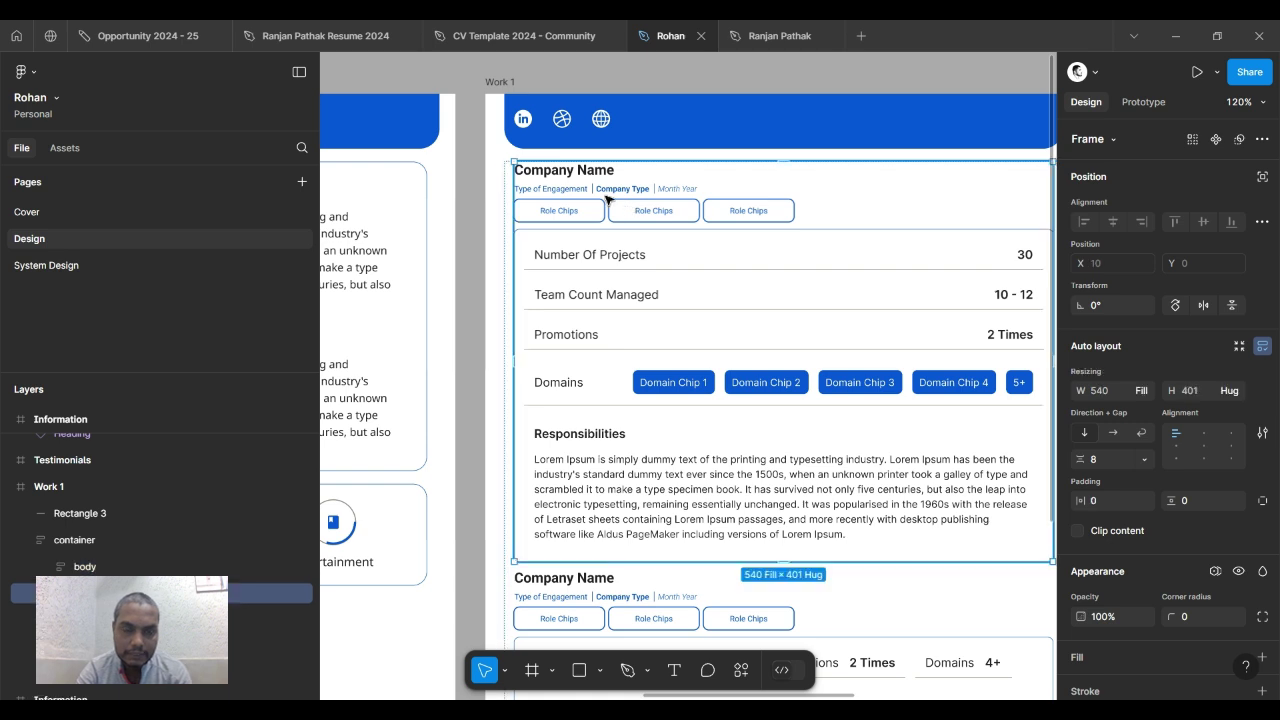
pyautogui.click(607, 199)
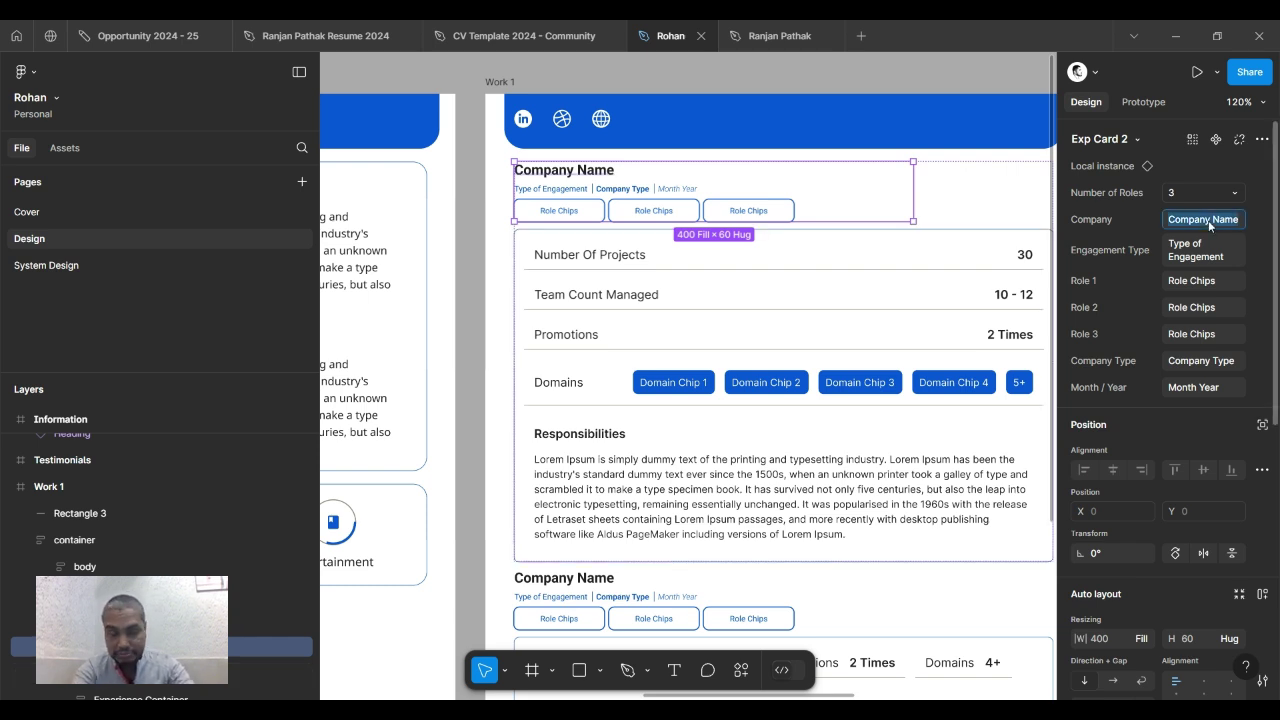
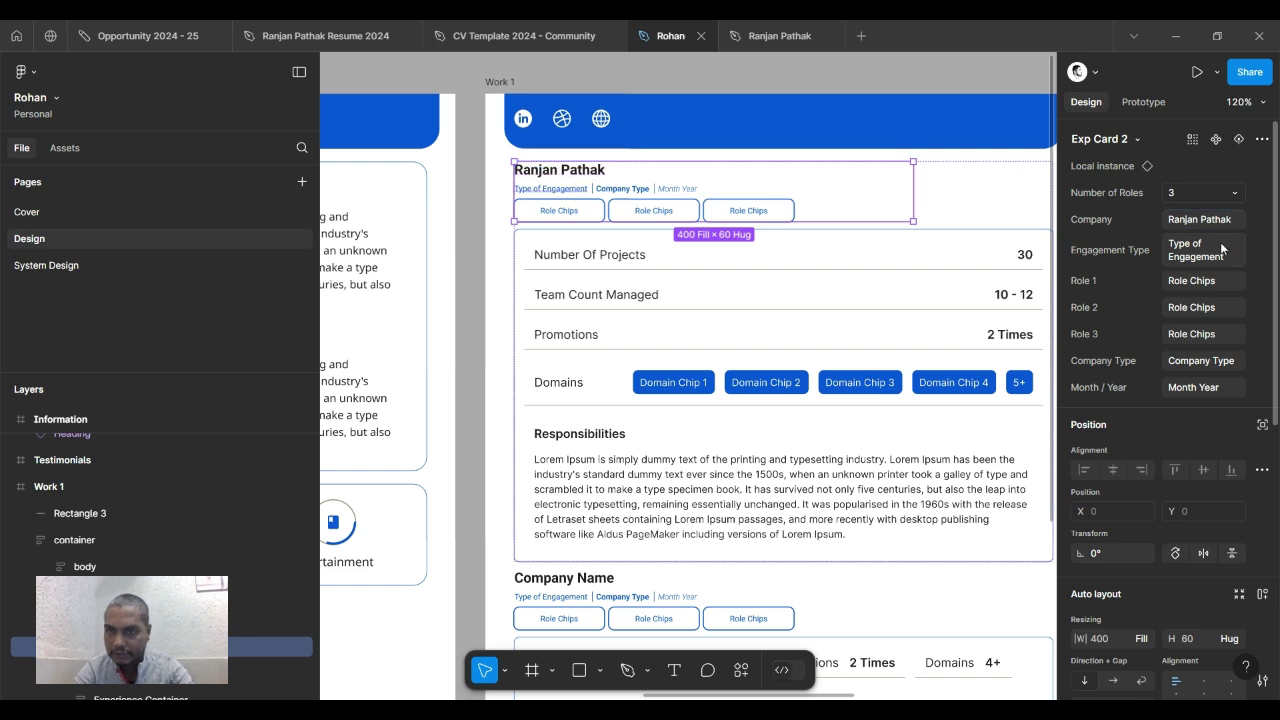
pyautogui.click(1222, 251)
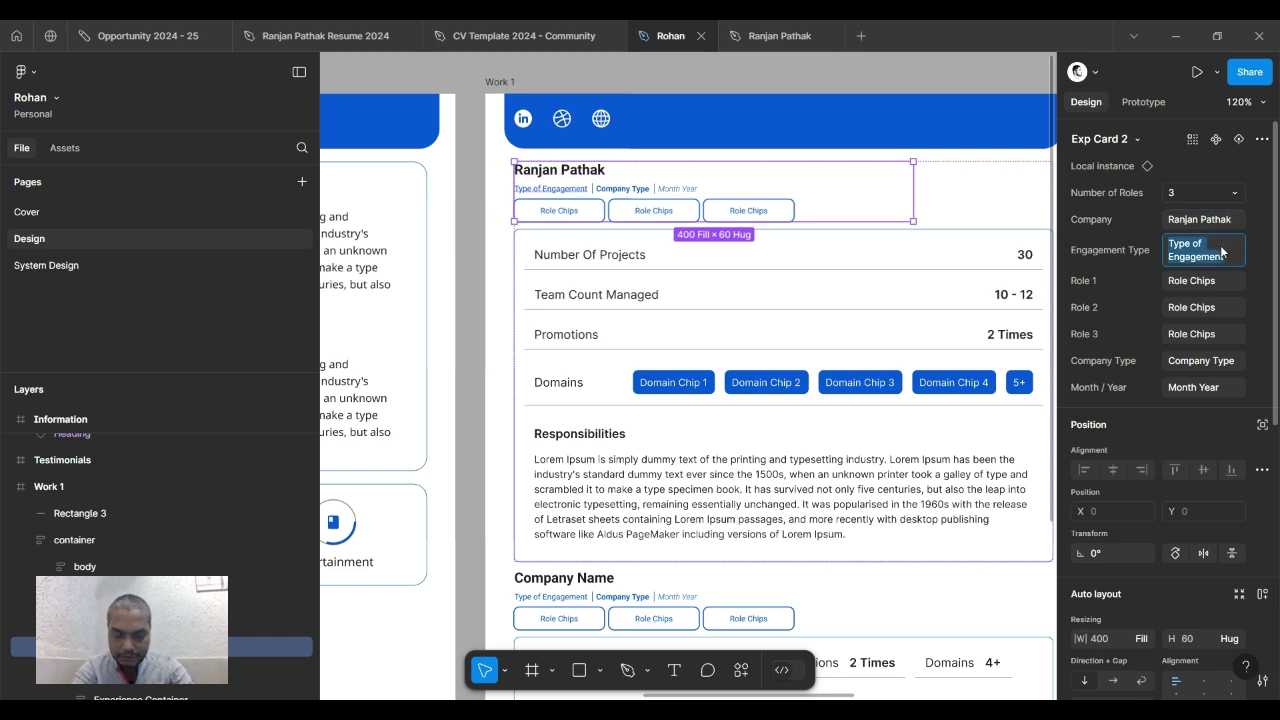
pyautogui.write('Owners')
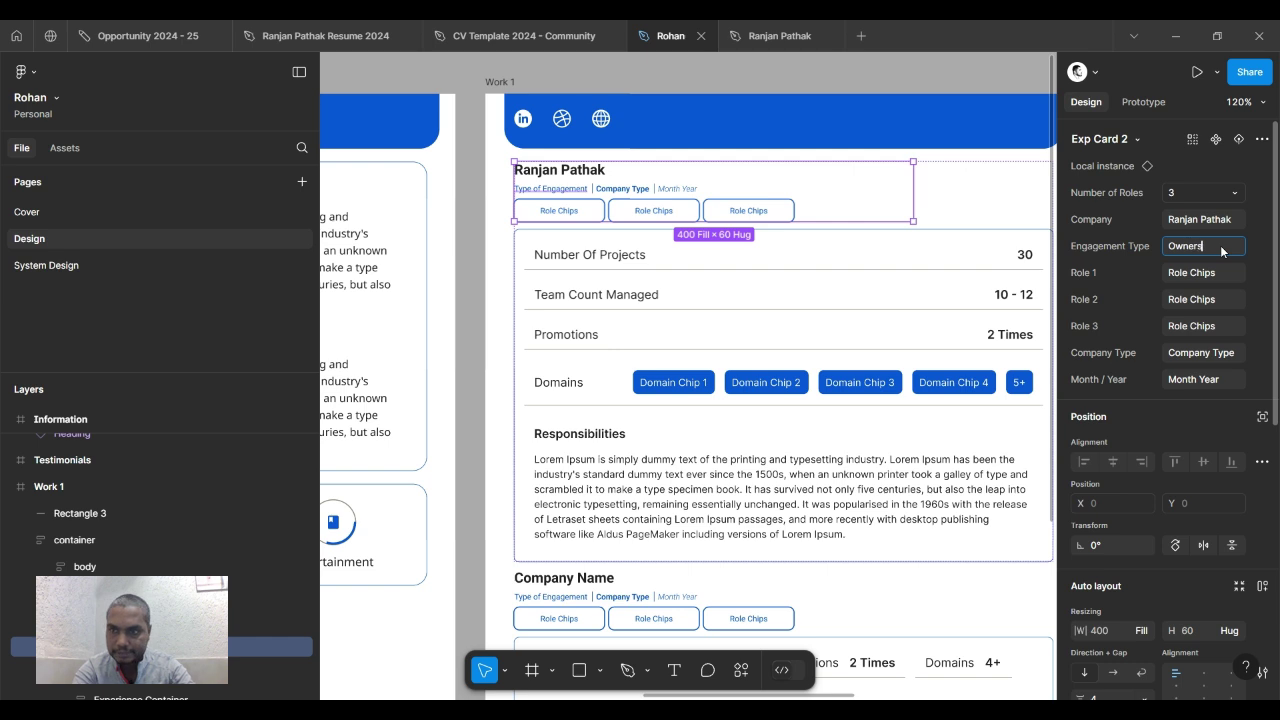
pyautogui.write('hip')
pyautogui.press('Tab')
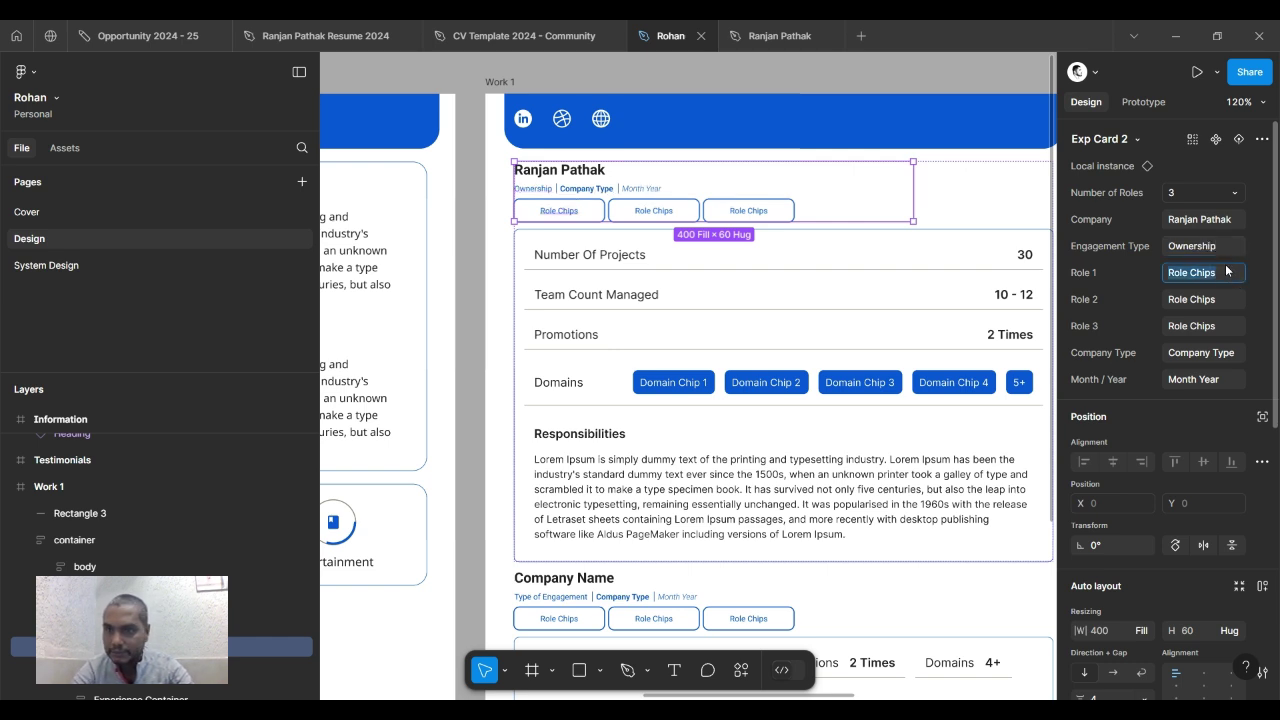
pyautogui.click(1212, 362)
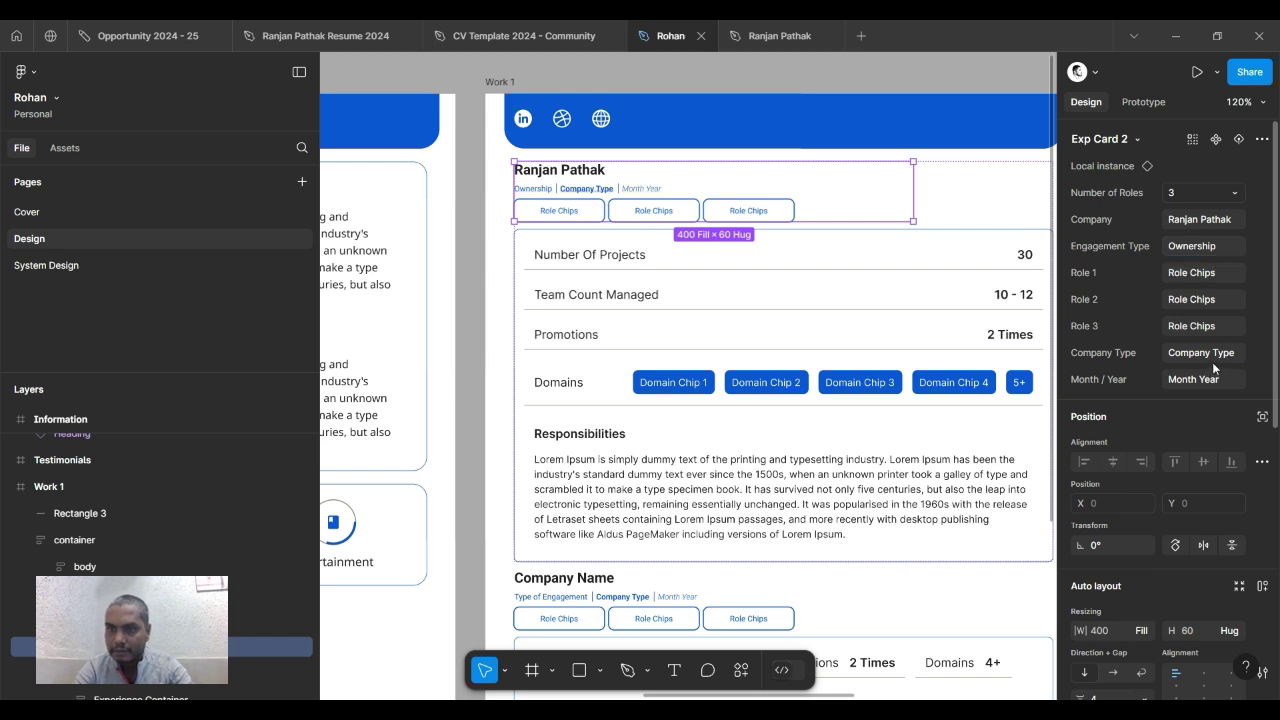
# Set the company type to 'Content Creation' and the date to 'November 2024'
pyautogui.click(1201, 355)
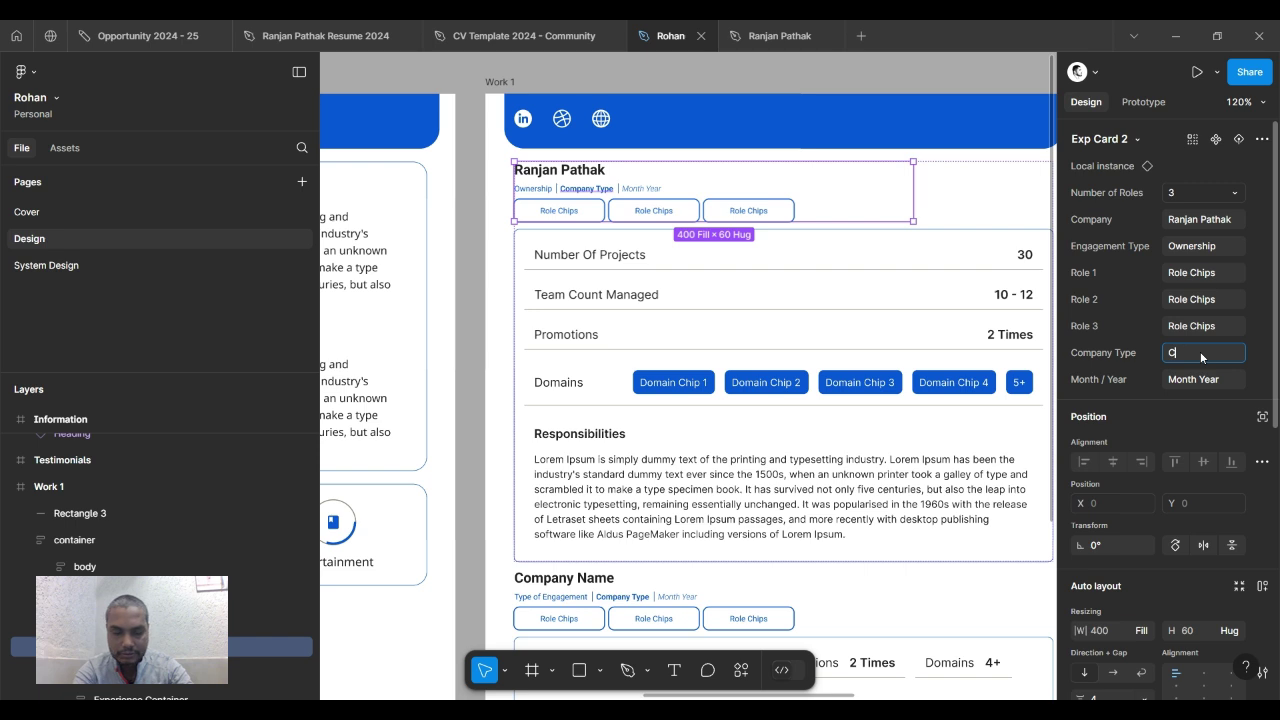
pyautogui.write('Content Creation')
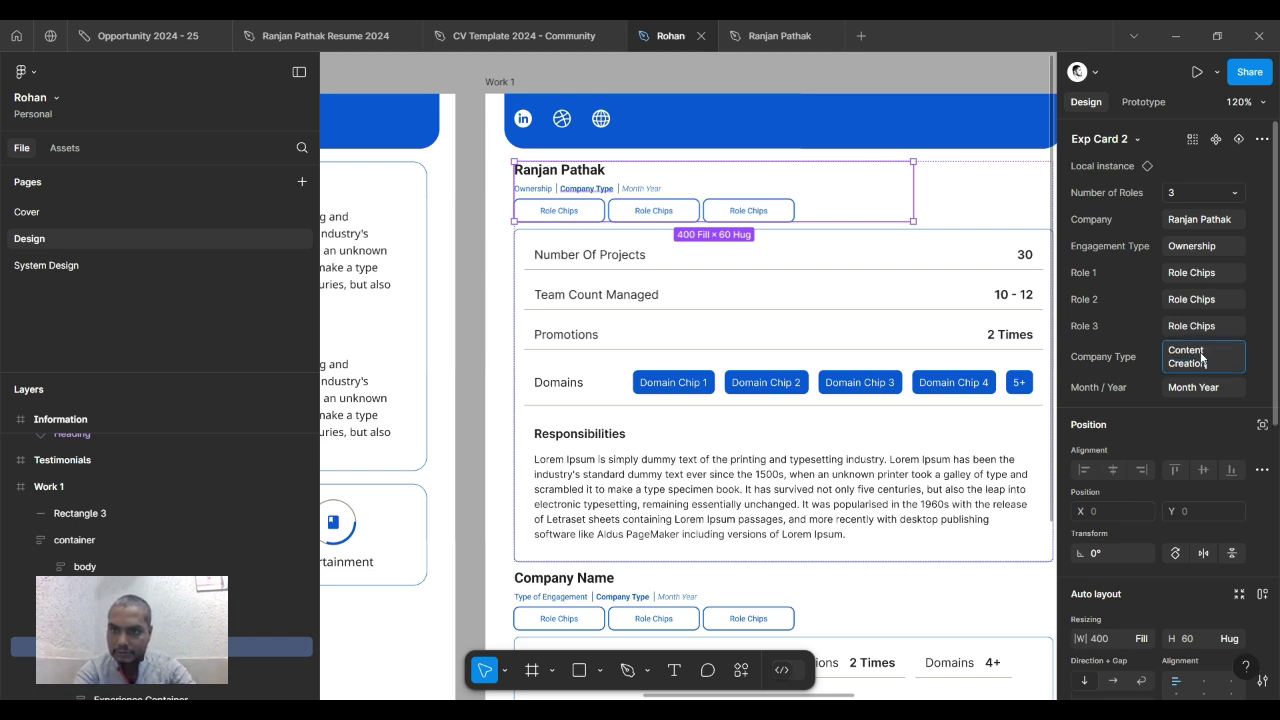
pyautogui.press('Return')
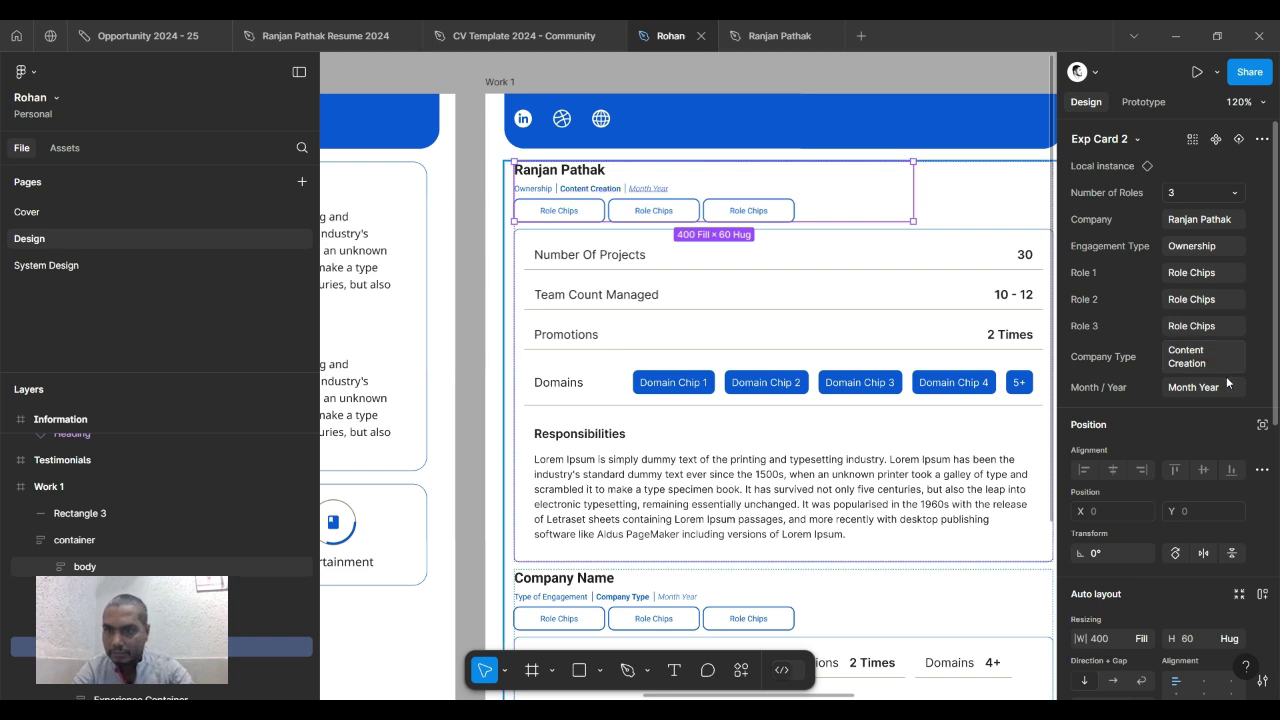
pyautogui.click(1226, 388)
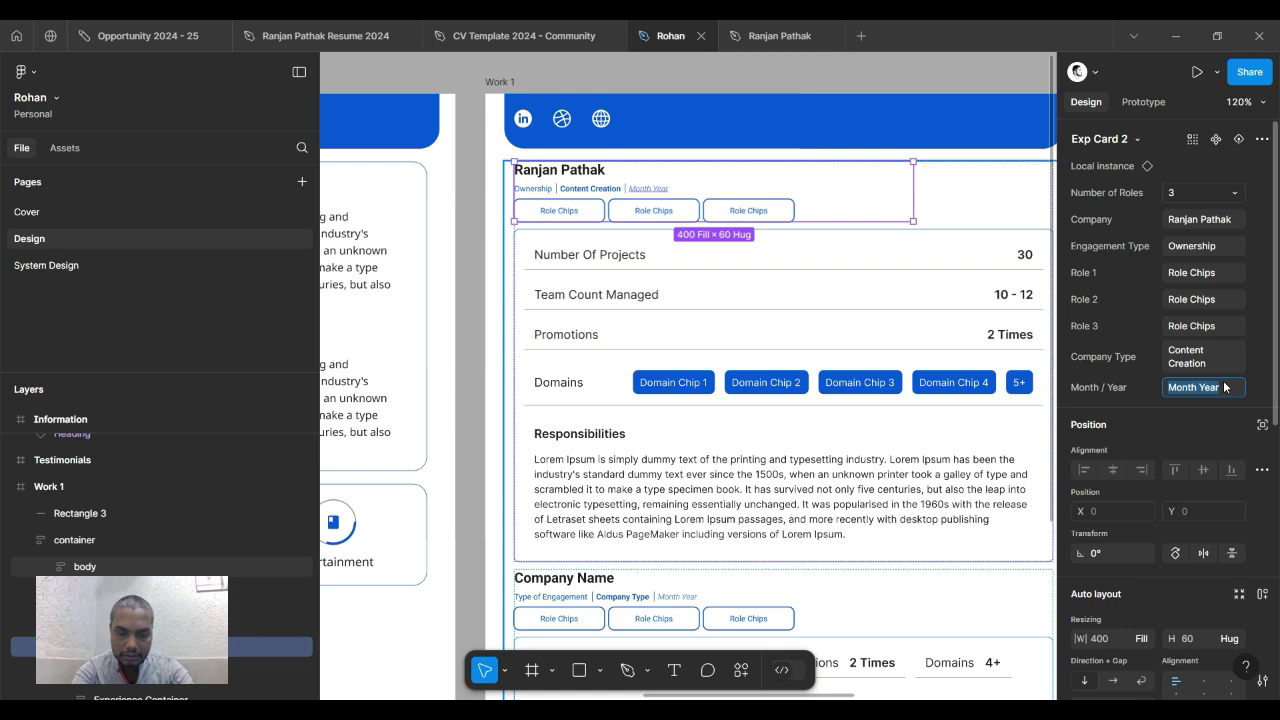
pyautogui.write('Nover')
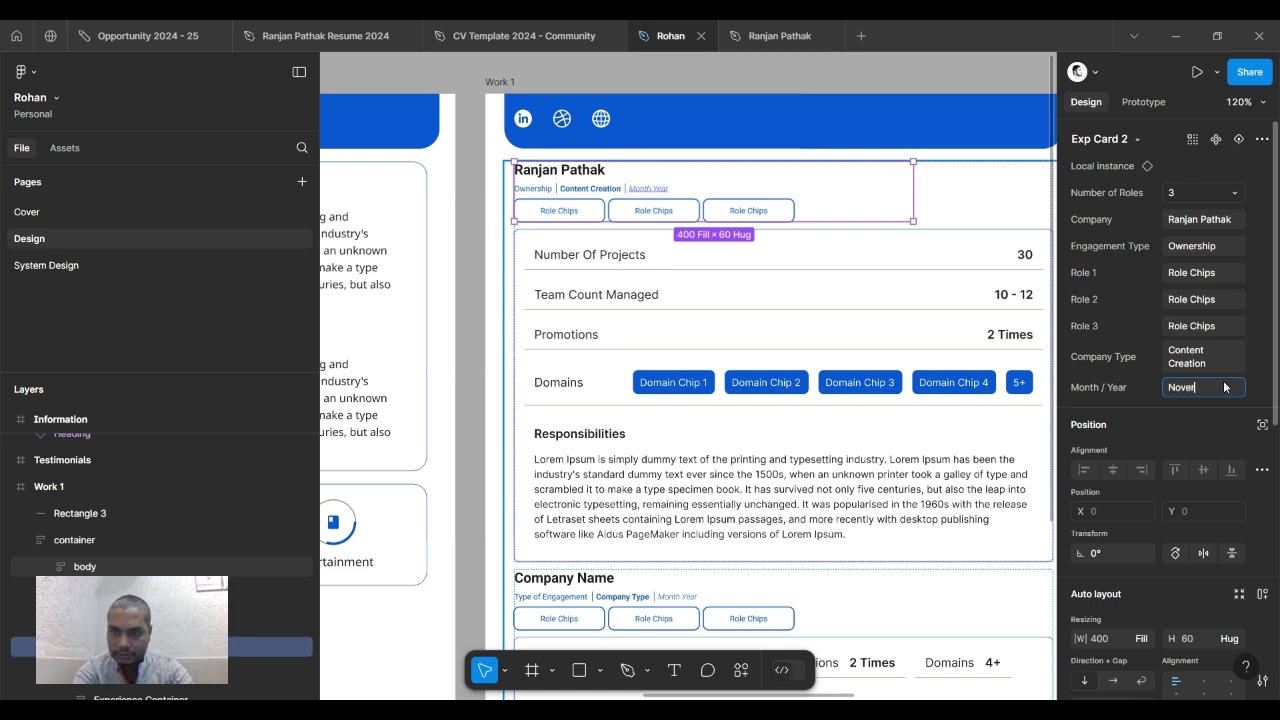
pyautogui.press('BackSpace')
pyautogui.write('mber')
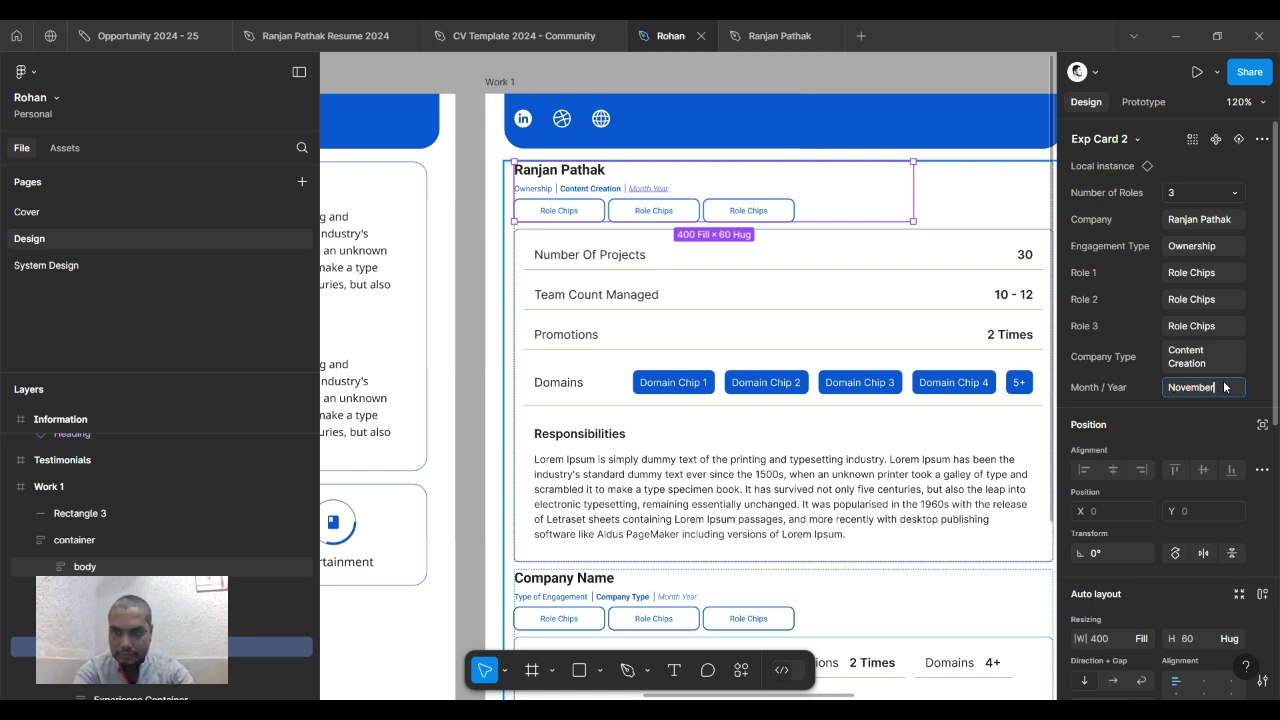
pyautogui.write(' 2024')
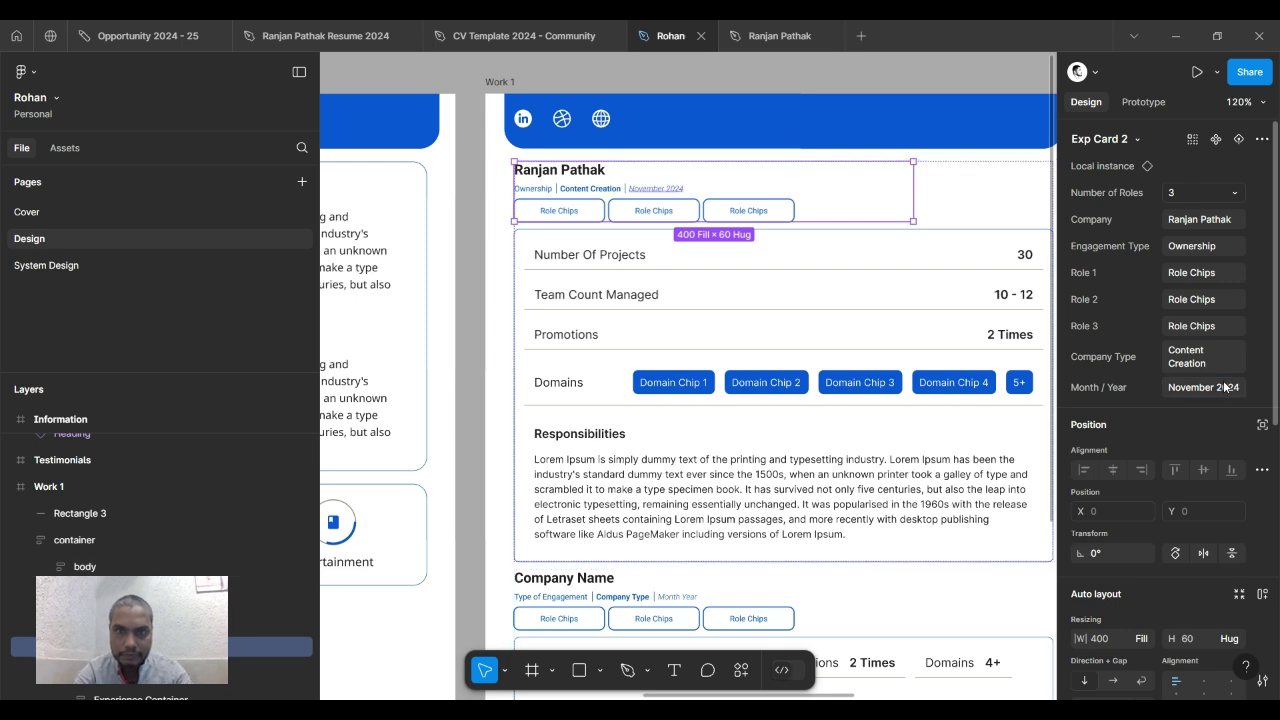
pyautogui.press('Return')
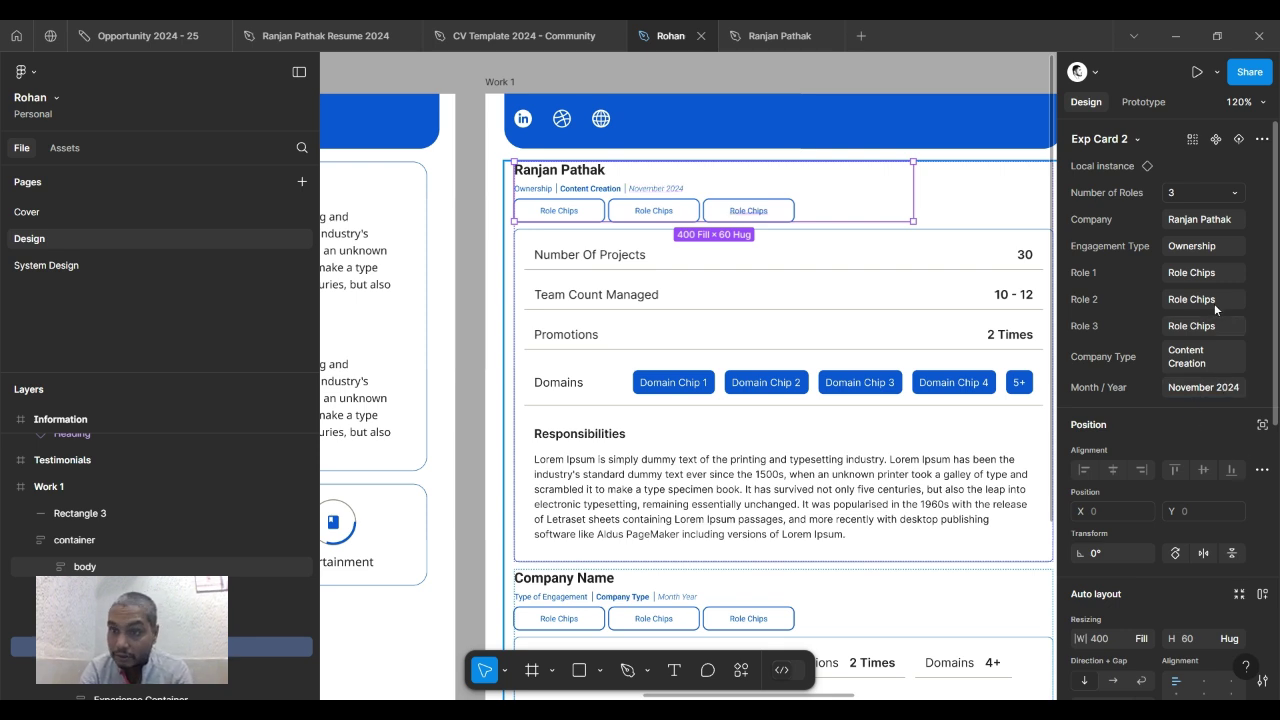
# Fill the three roles with 'UX Design', 'Youtube Bloggin' and 'Website Blogging'
pyautogui.click(1213, 275)
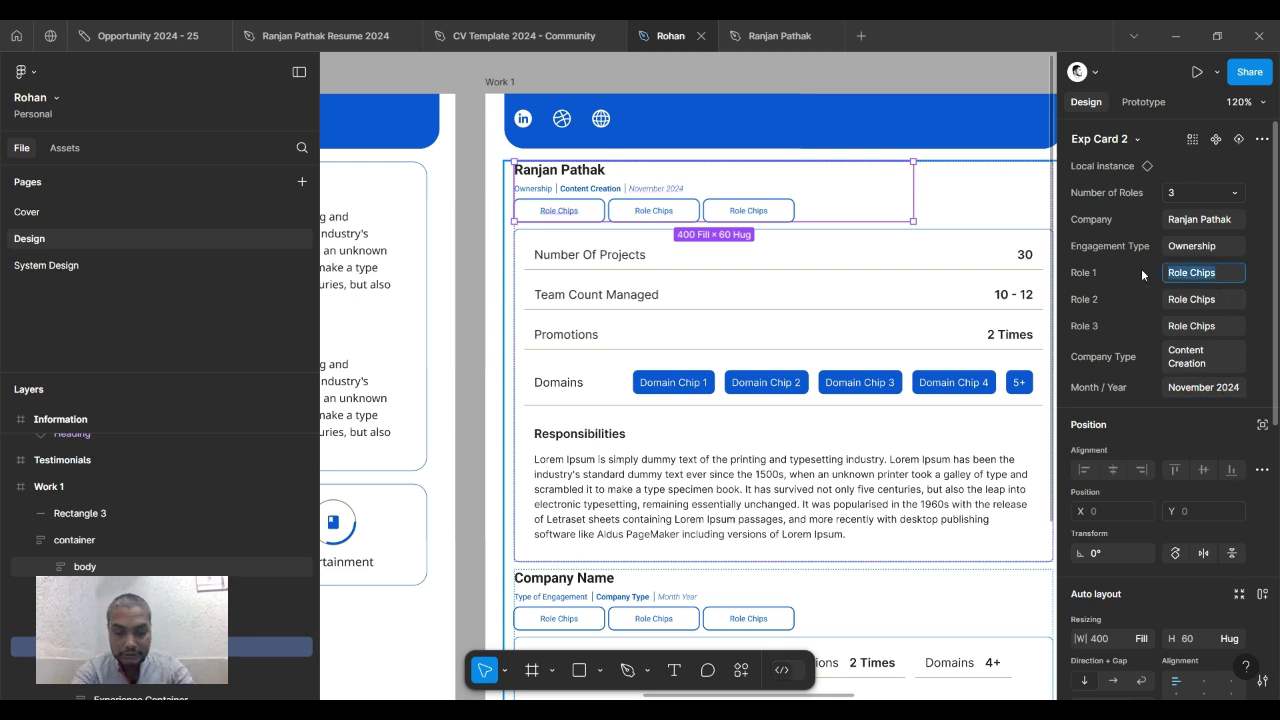
pyautogui.write('UX Design')
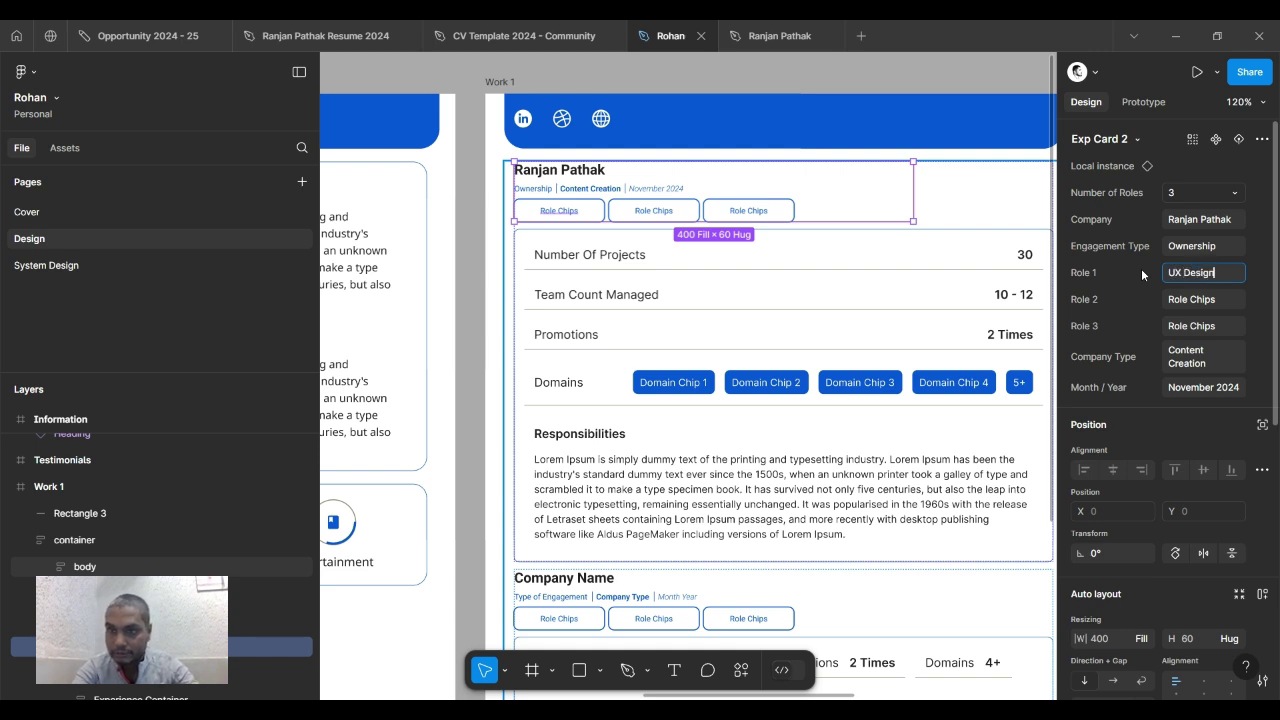
pyautogui.press('Tab')
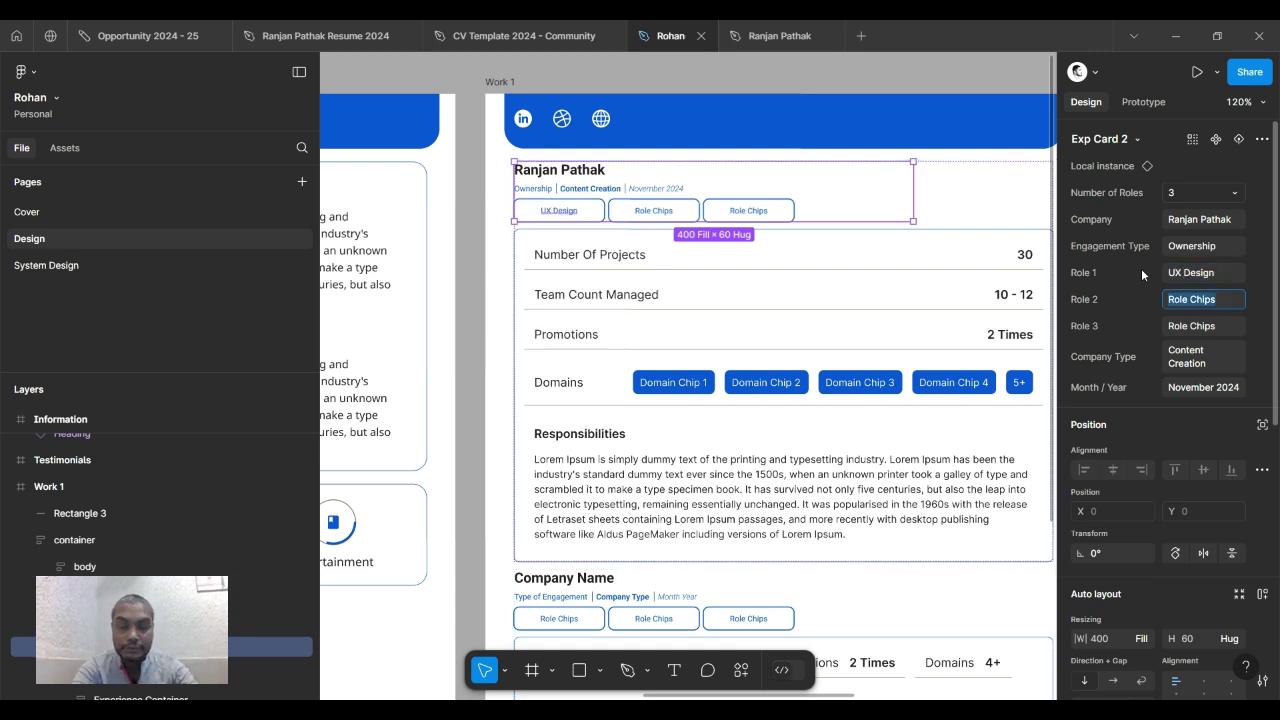
pyautogui.write('Youtube')
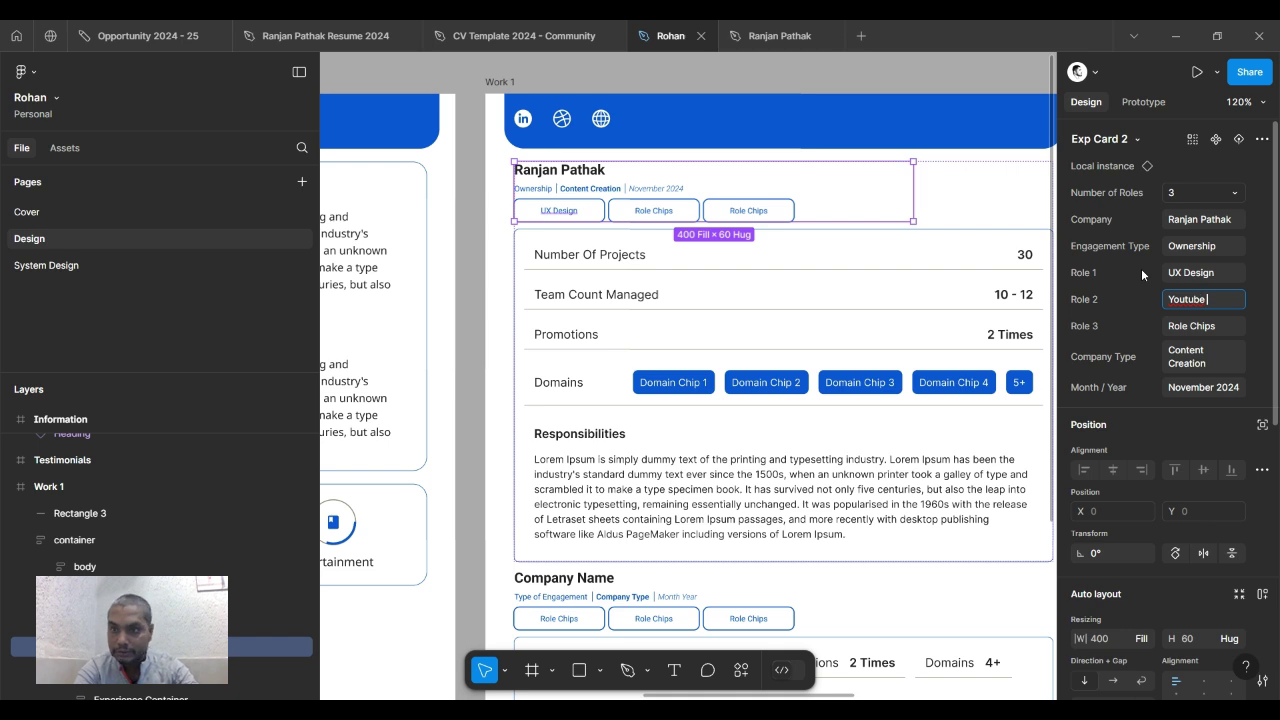
pyautogui.write(' Bloggin')
pyautogui.press('Tab')
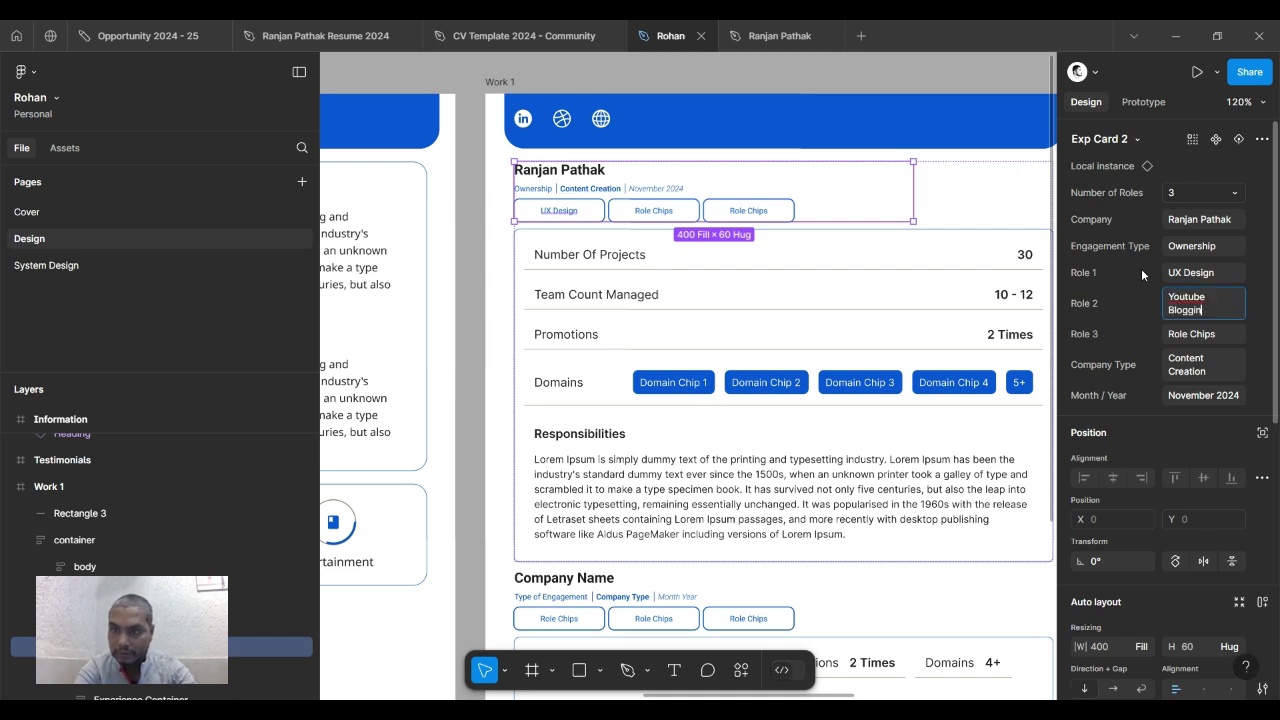
pyautogui.write('Web')
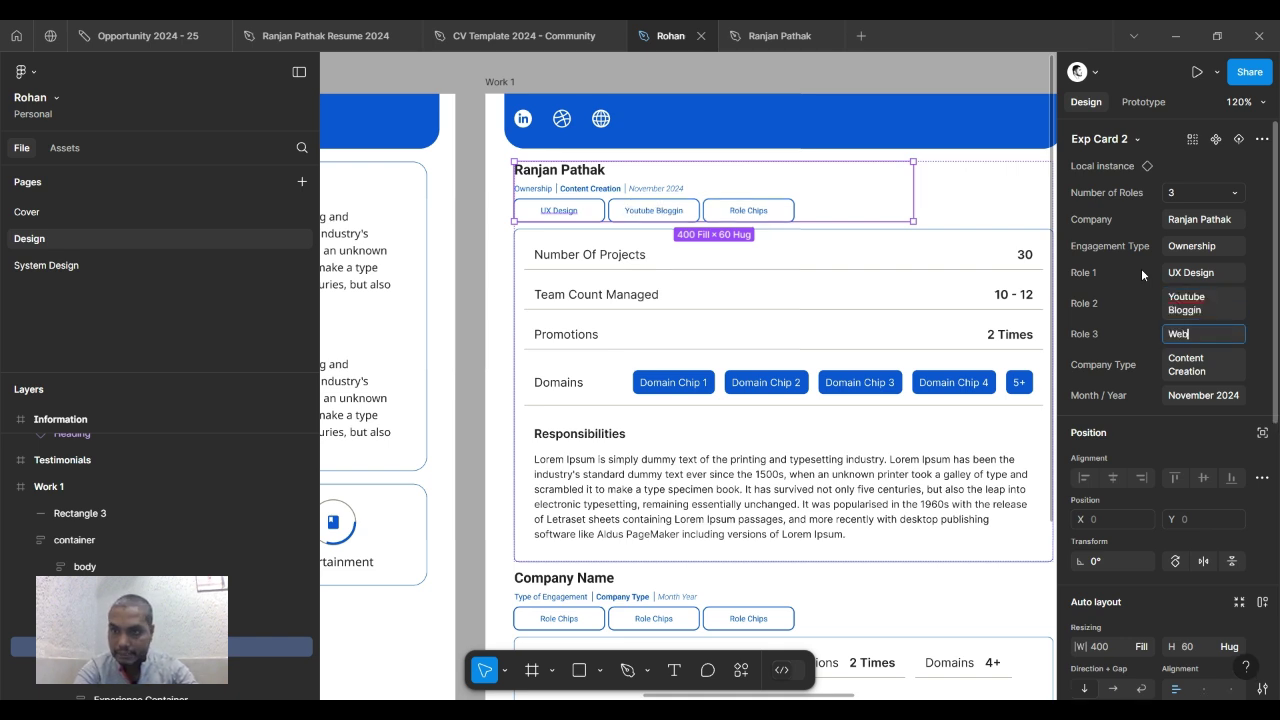
pyautogui.write('site Blogging')
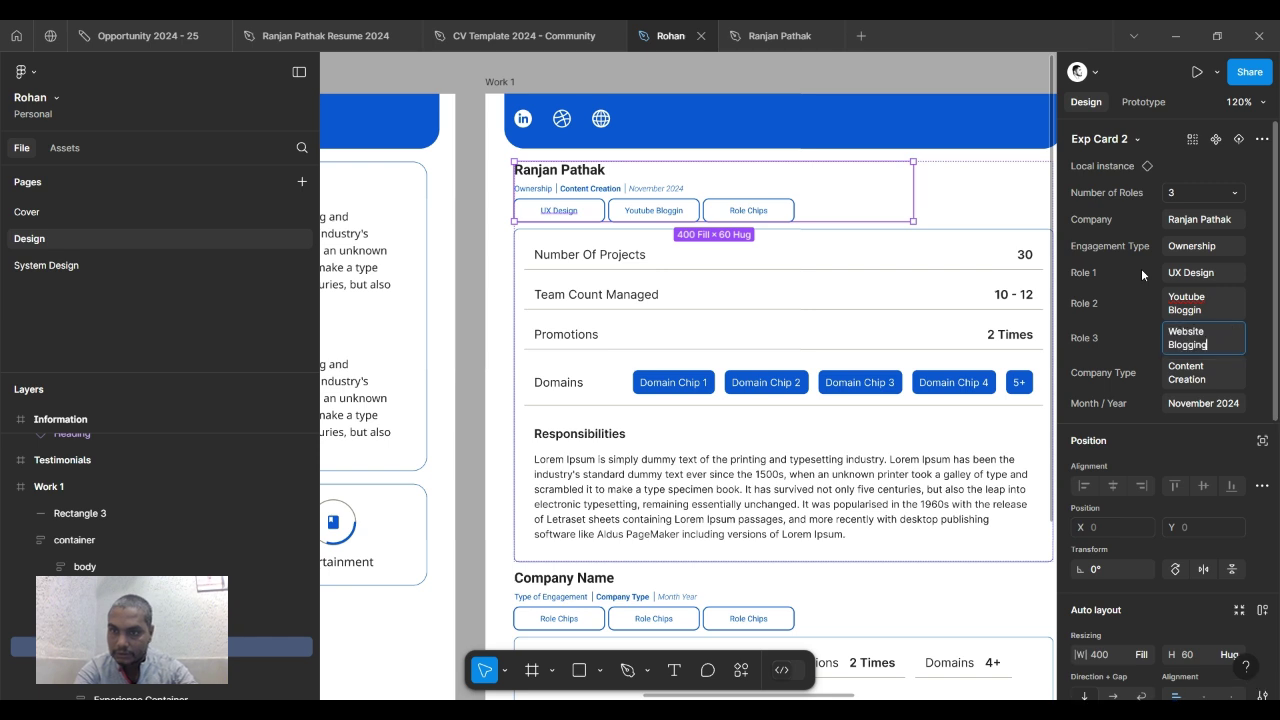
pyautogui.press('Return')
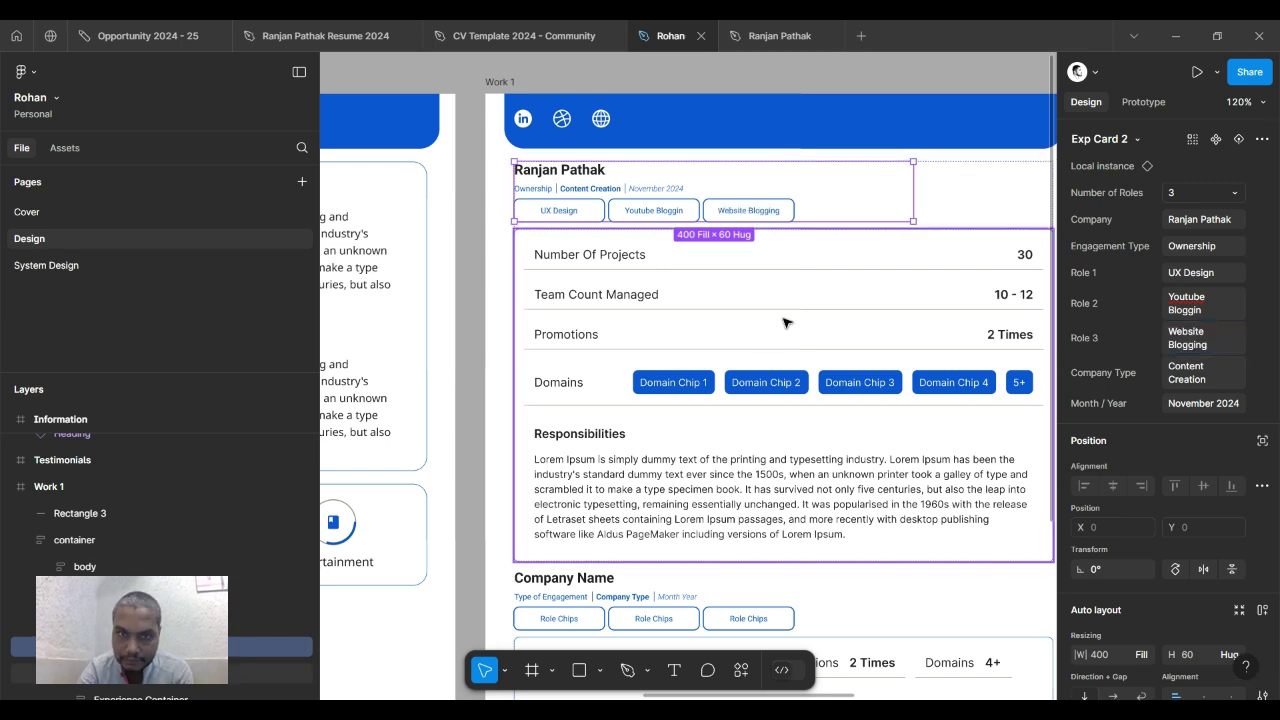
pyautogui.click(786, 322)
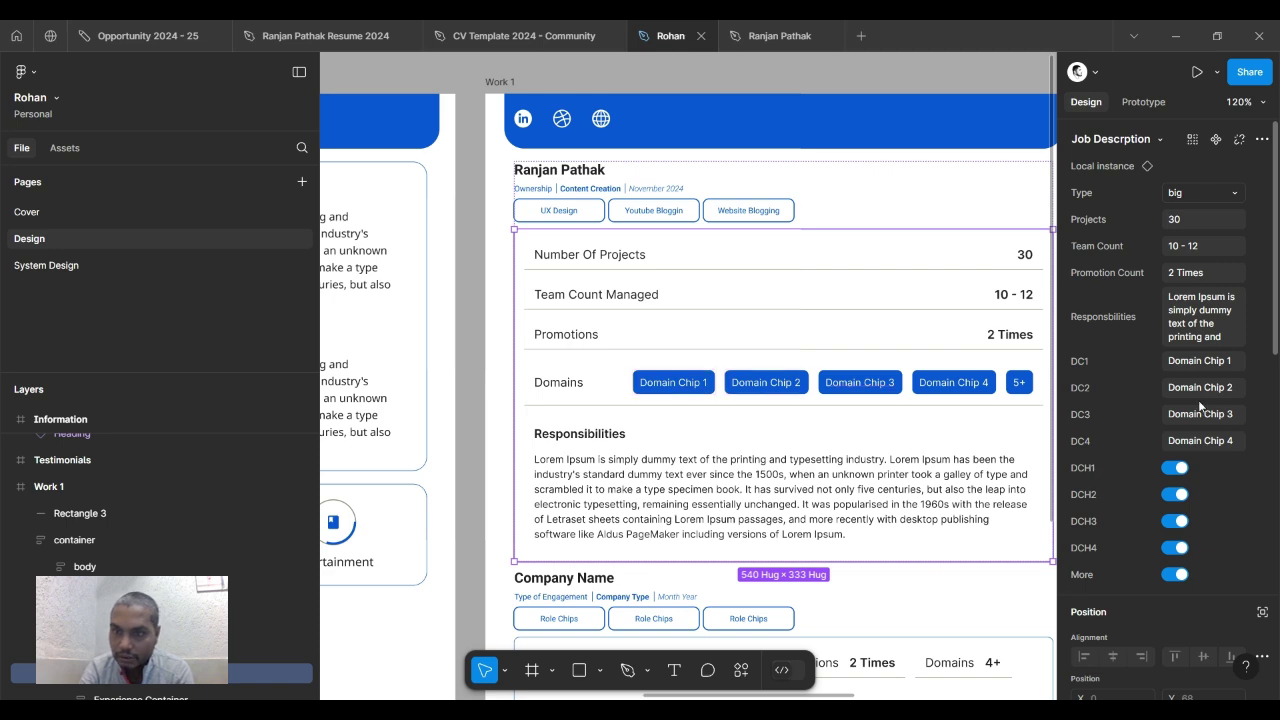
# Set the project card's team count to 2 and promotions to 1
pyautogui.hscroll(2, 895, 437)
pyautogui.scroll(-1, 895, 437)
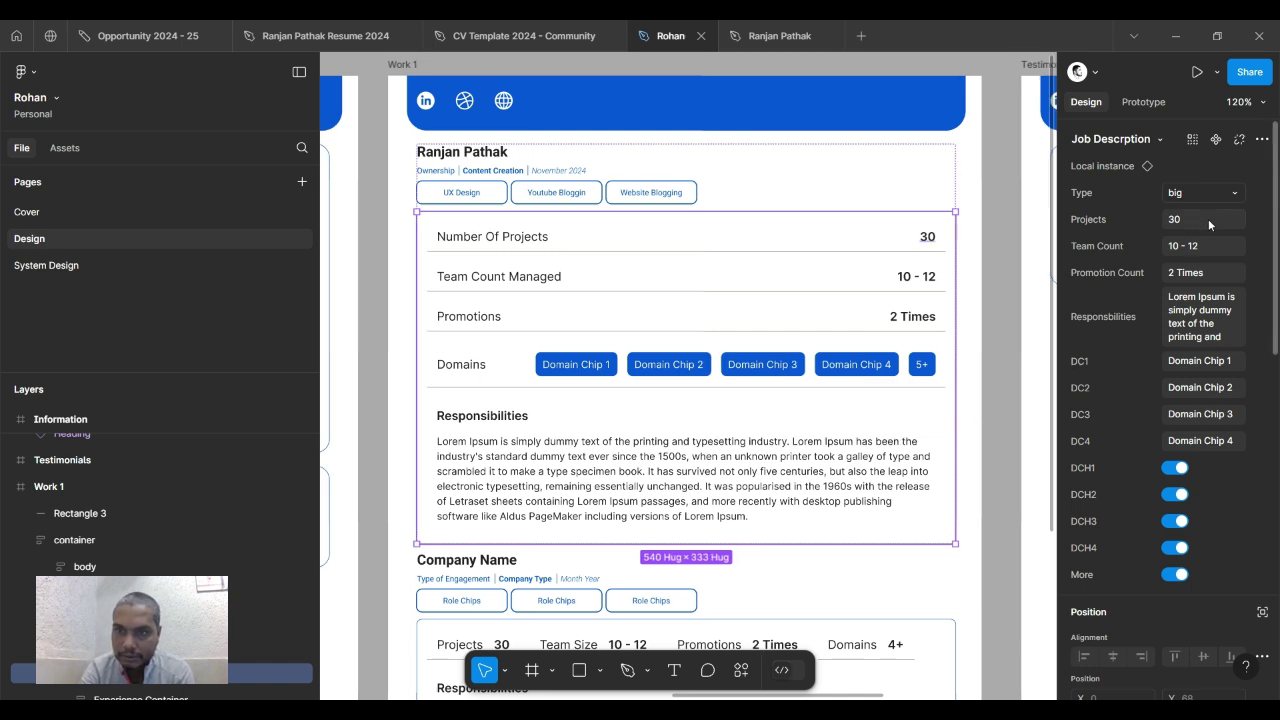
pyautogui.click(1166, 249)
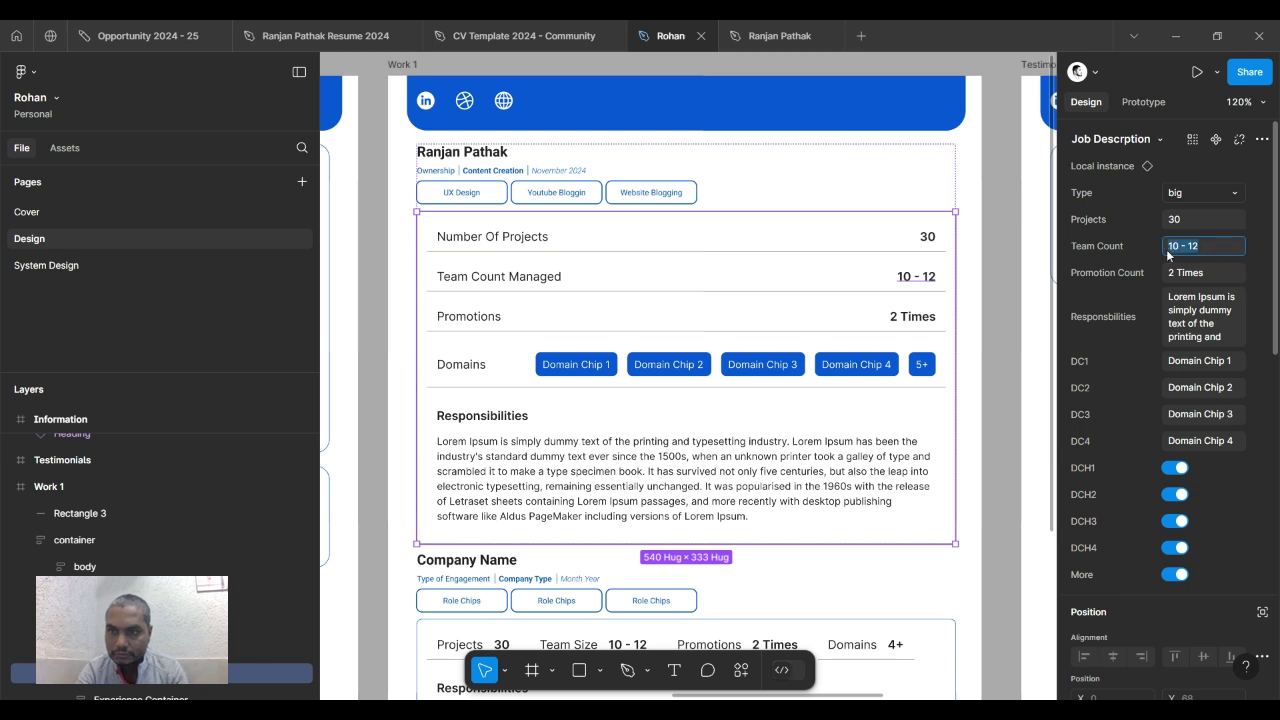
pyautogui.write('2')
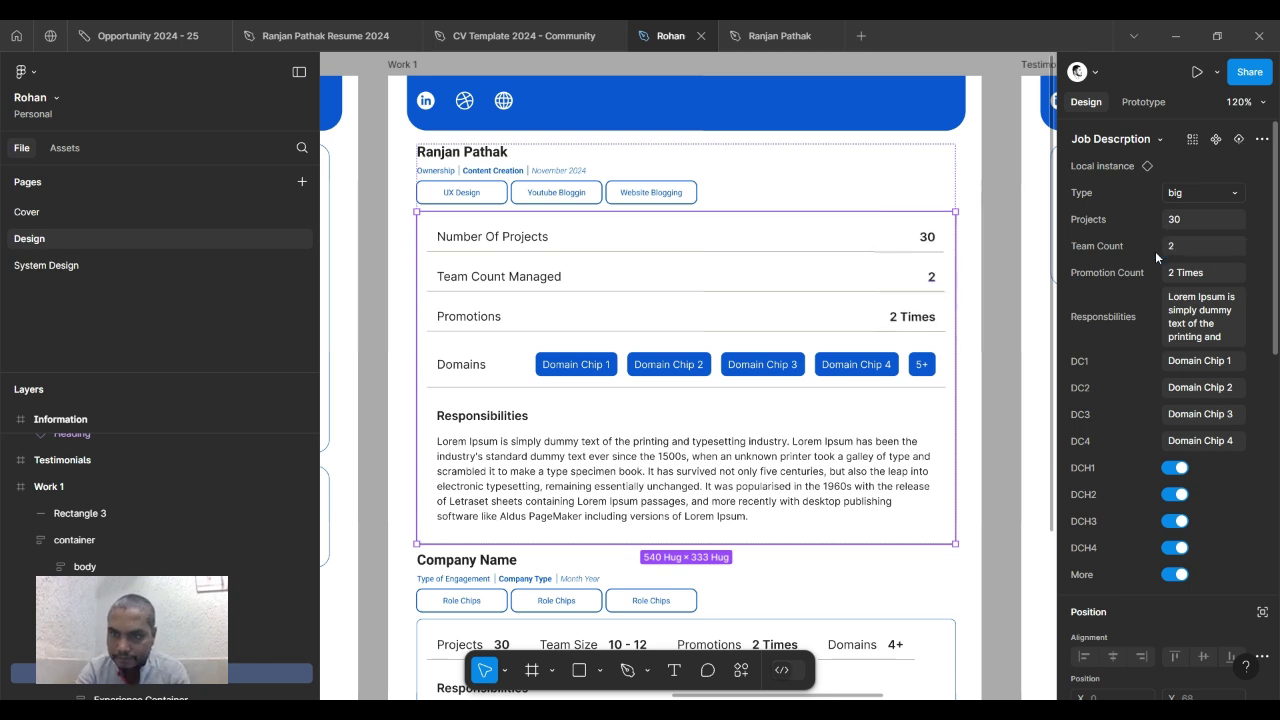
pyautogui.click(1220, 273)
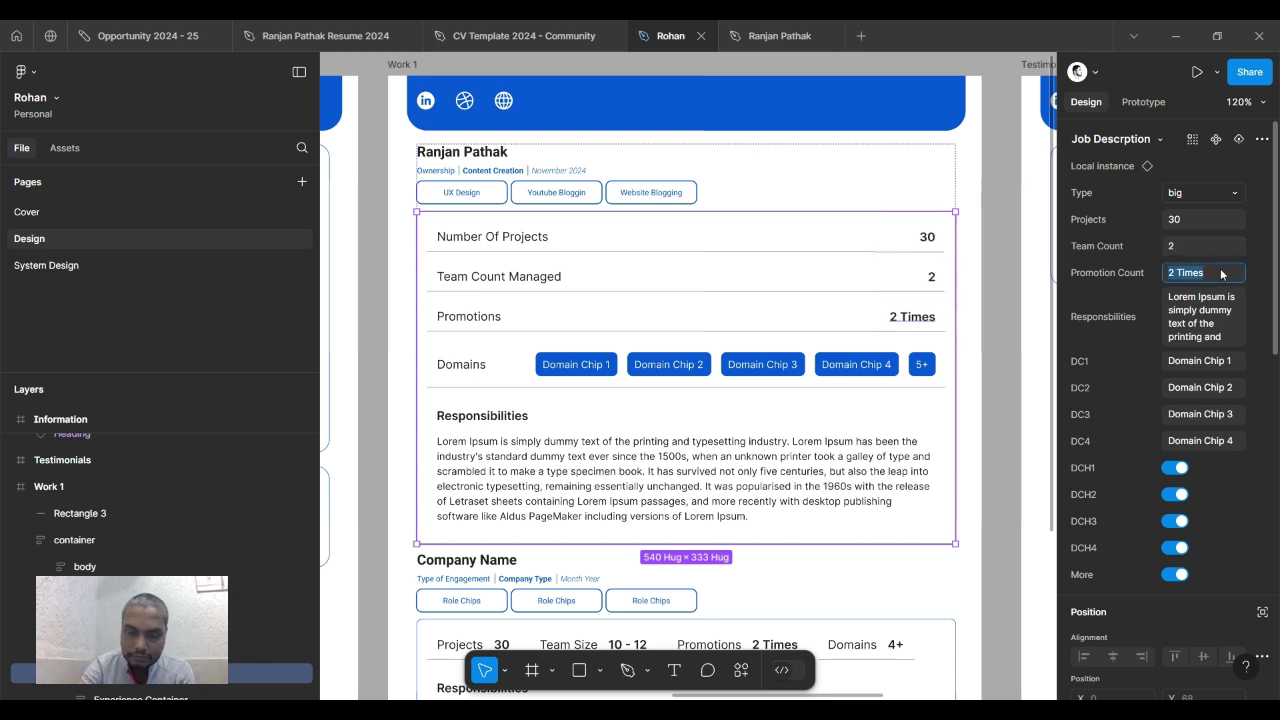
pyautogui.write('1')
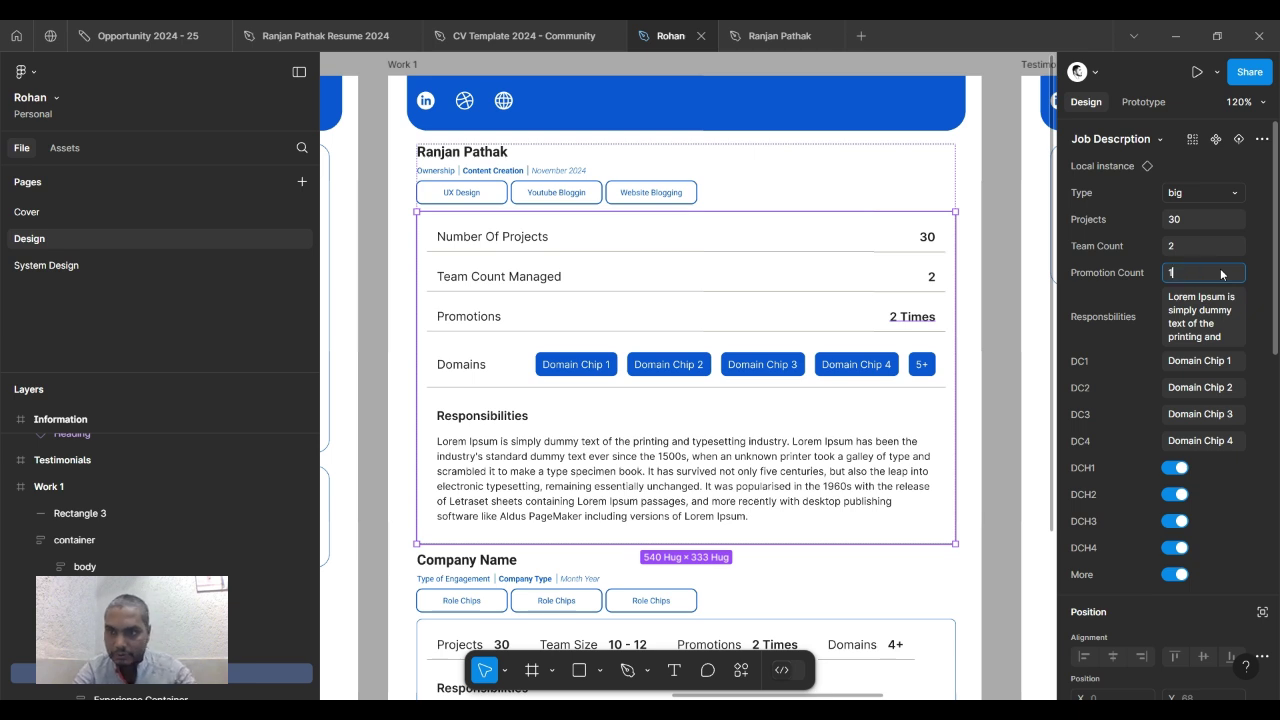
pyautogui.click(1206, 333)
pyautogui.hotkey('ctrl', 'a')
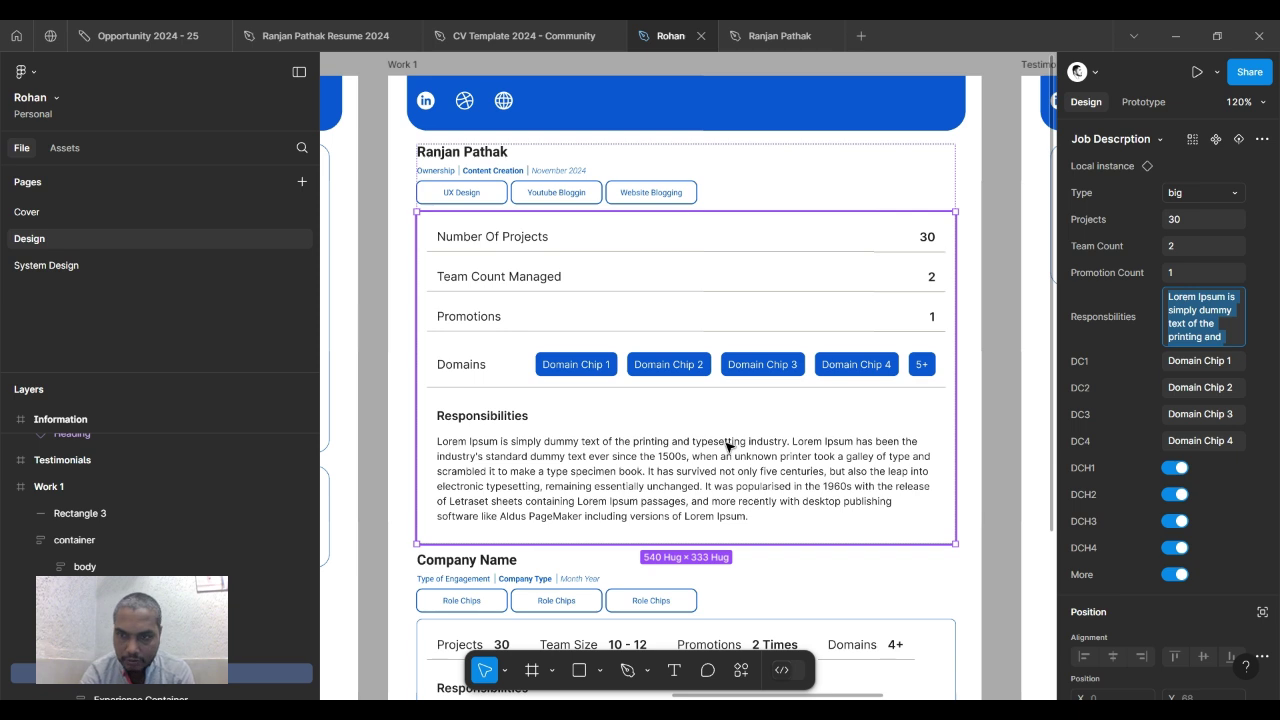
# Rename the first two domain chips to Content and Design, keeping the description at the big size
pyautogui.click(1235, 363)
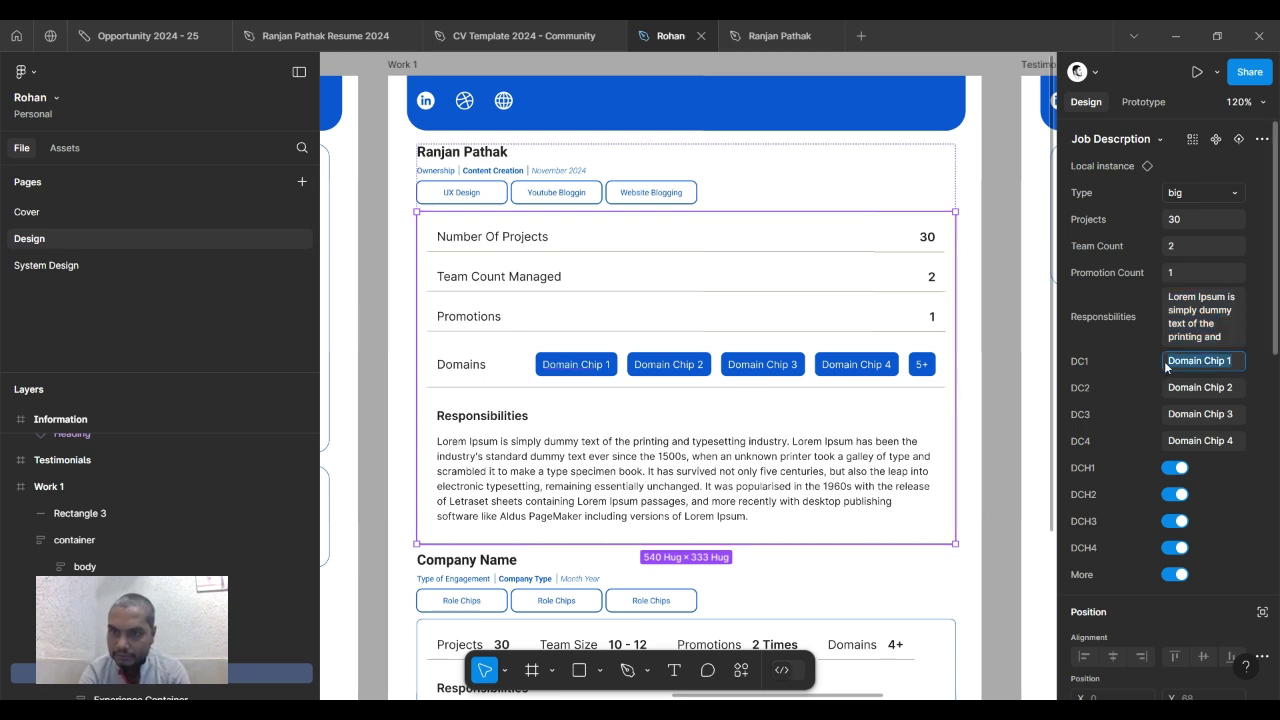
pyautogui.write('Content')
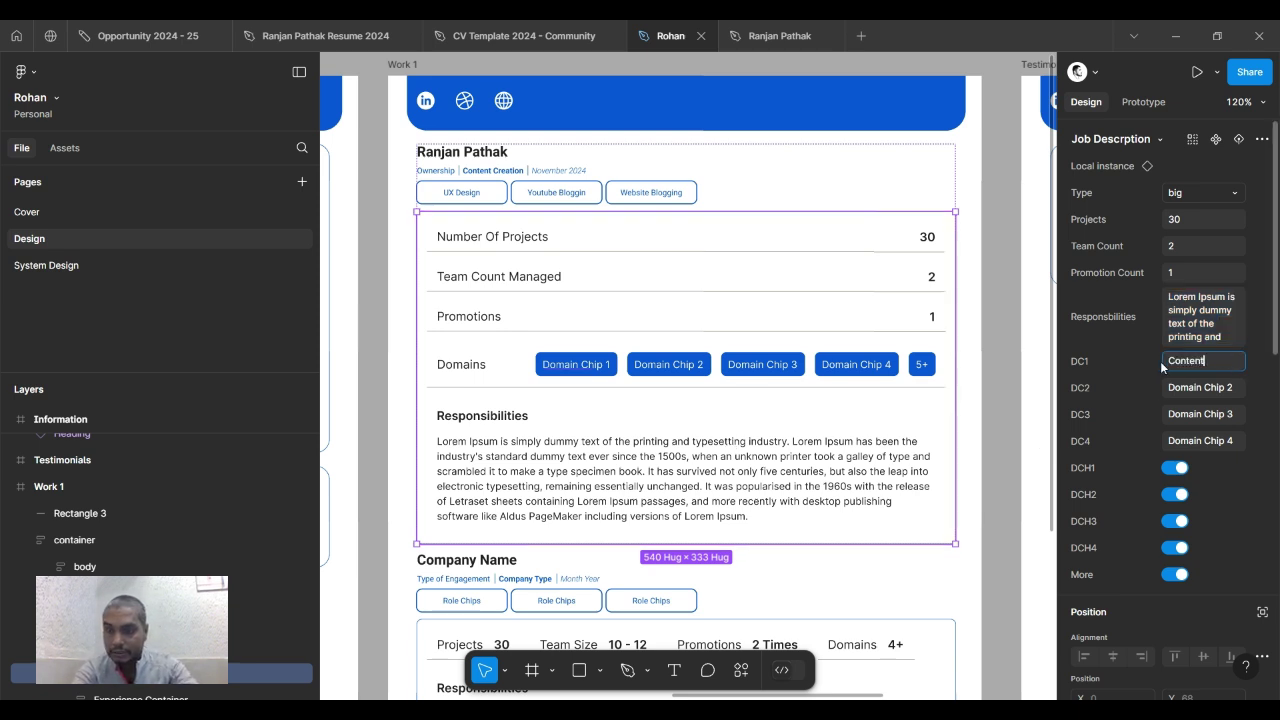
pyautogui.press('Tab')
pyautogui.write('De')
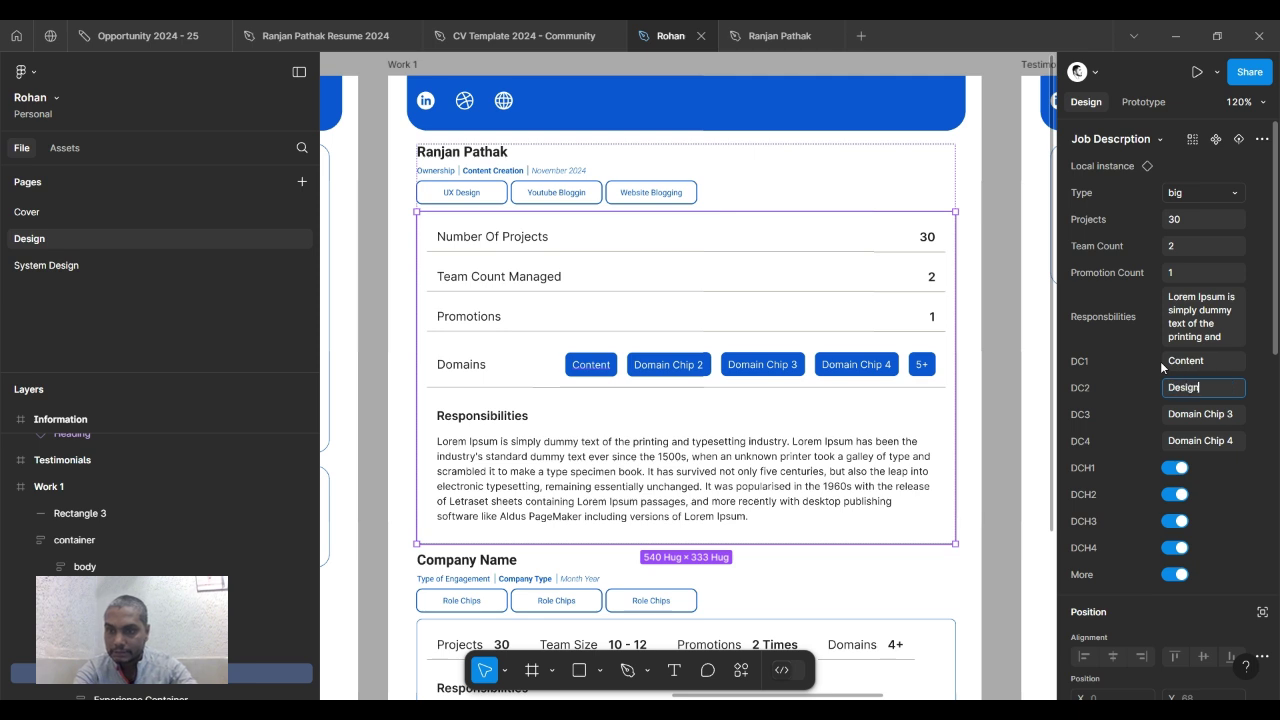
pyautogui.write('sign')
pyautogui.press('Tab')
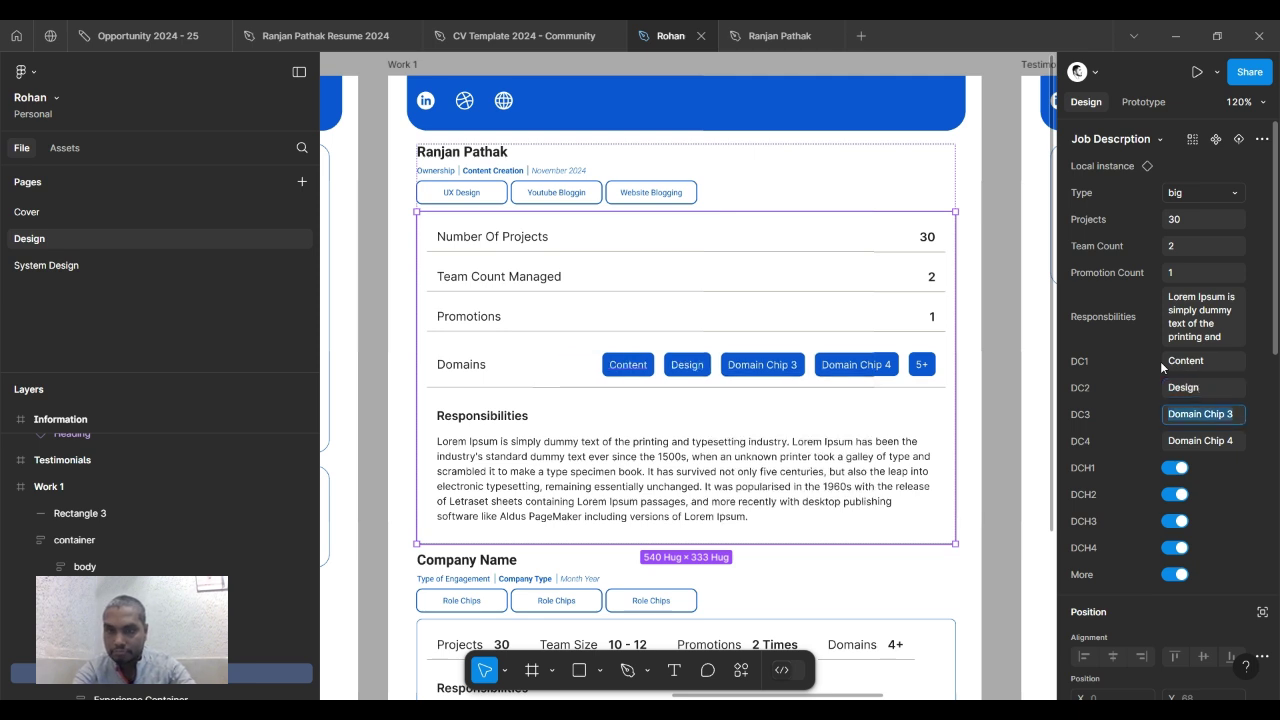
pyautogui.click(1203, 195)
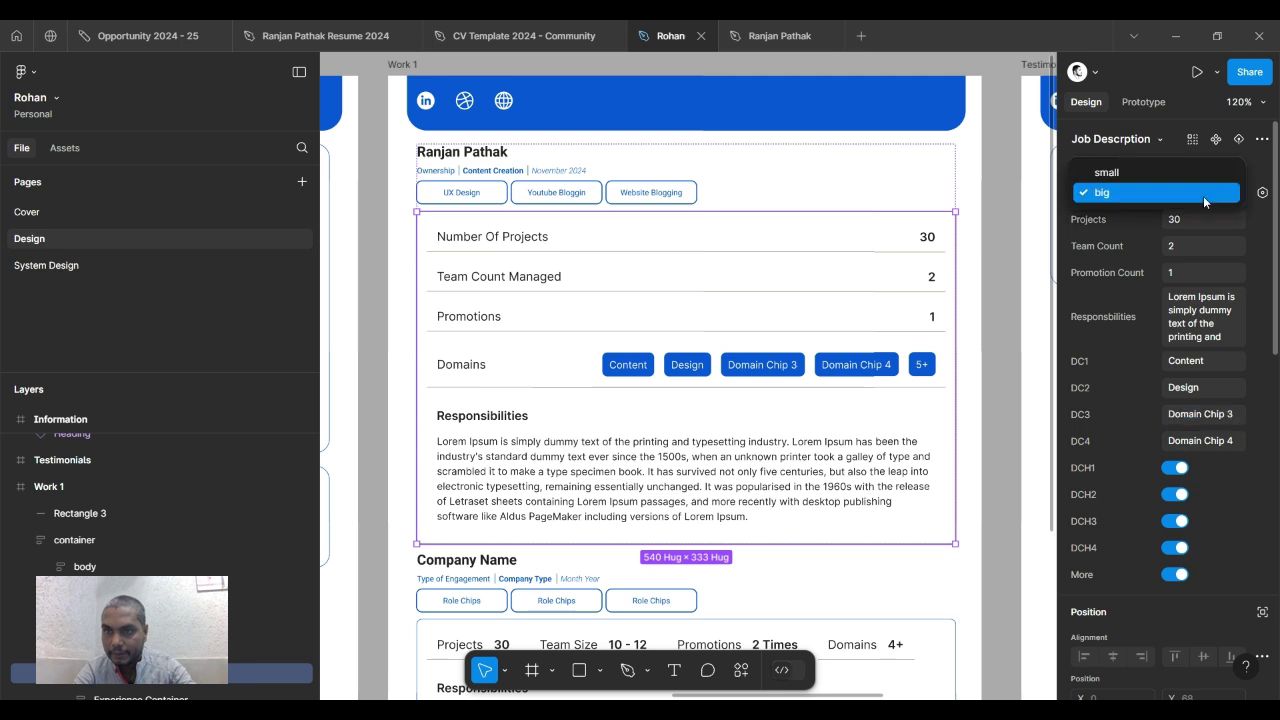
pyautogui.click(1203, 196)
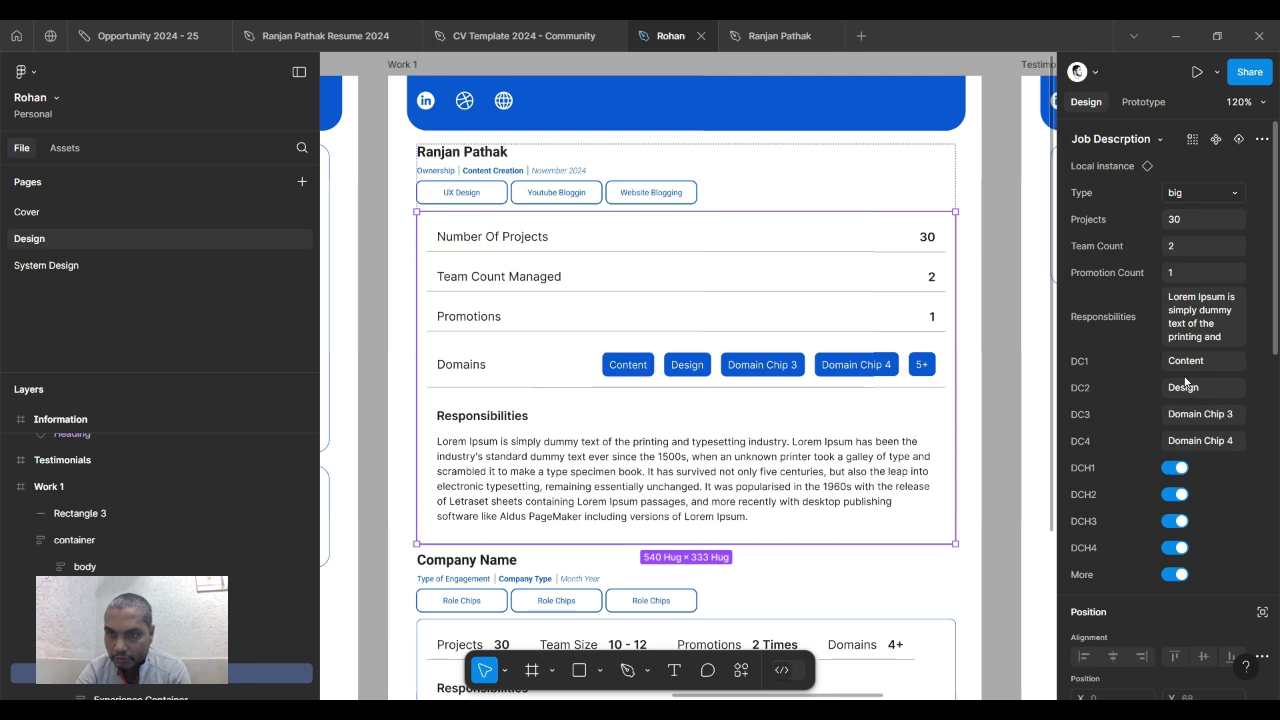
# Hide the third, fourth and 5+ domain chips so only Content and Design remain
pyautogui.click(1175, 521)
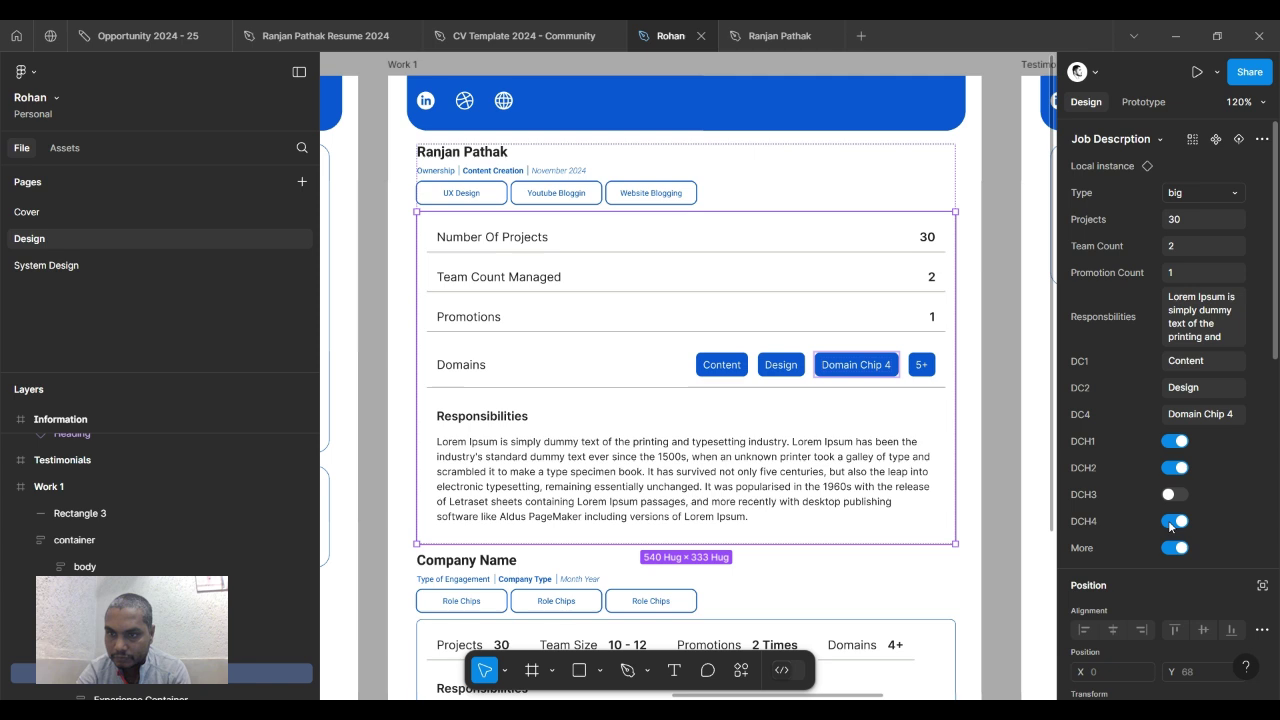
pyautogui.click(1174, 521)
pyautogui.click(1174, 521)
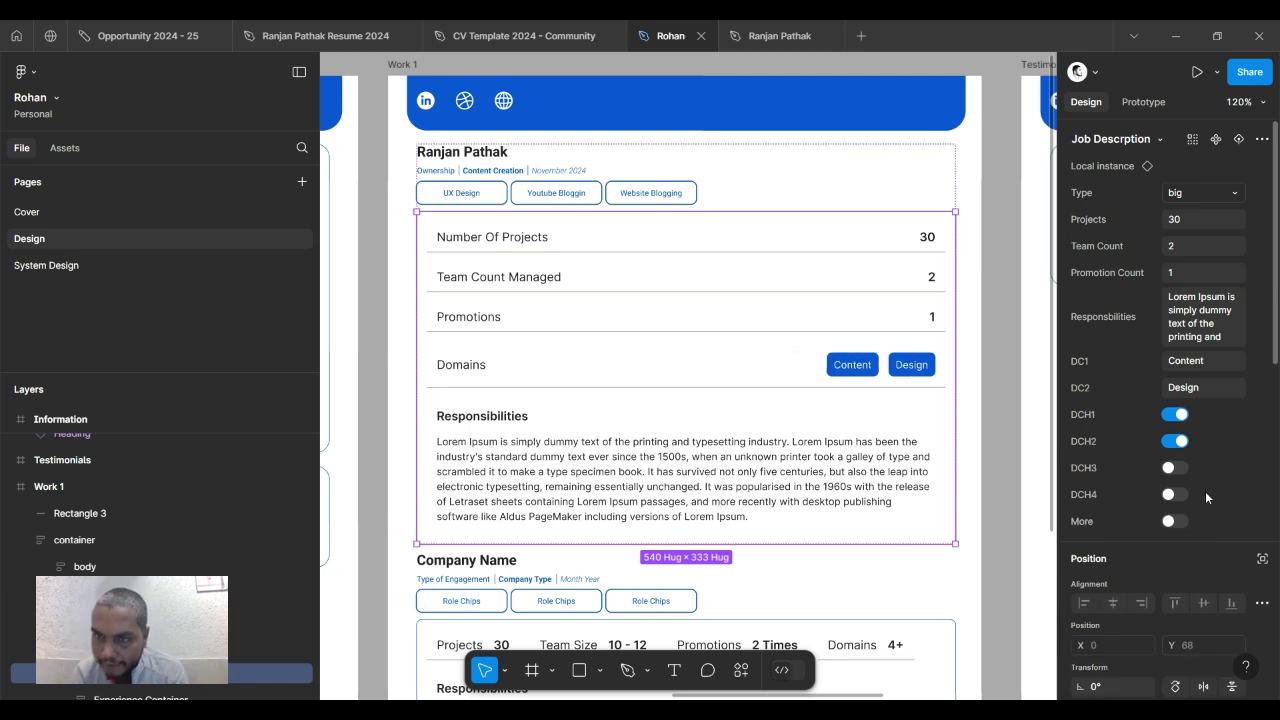
pyautogui.scroll(-5, 775, 331)
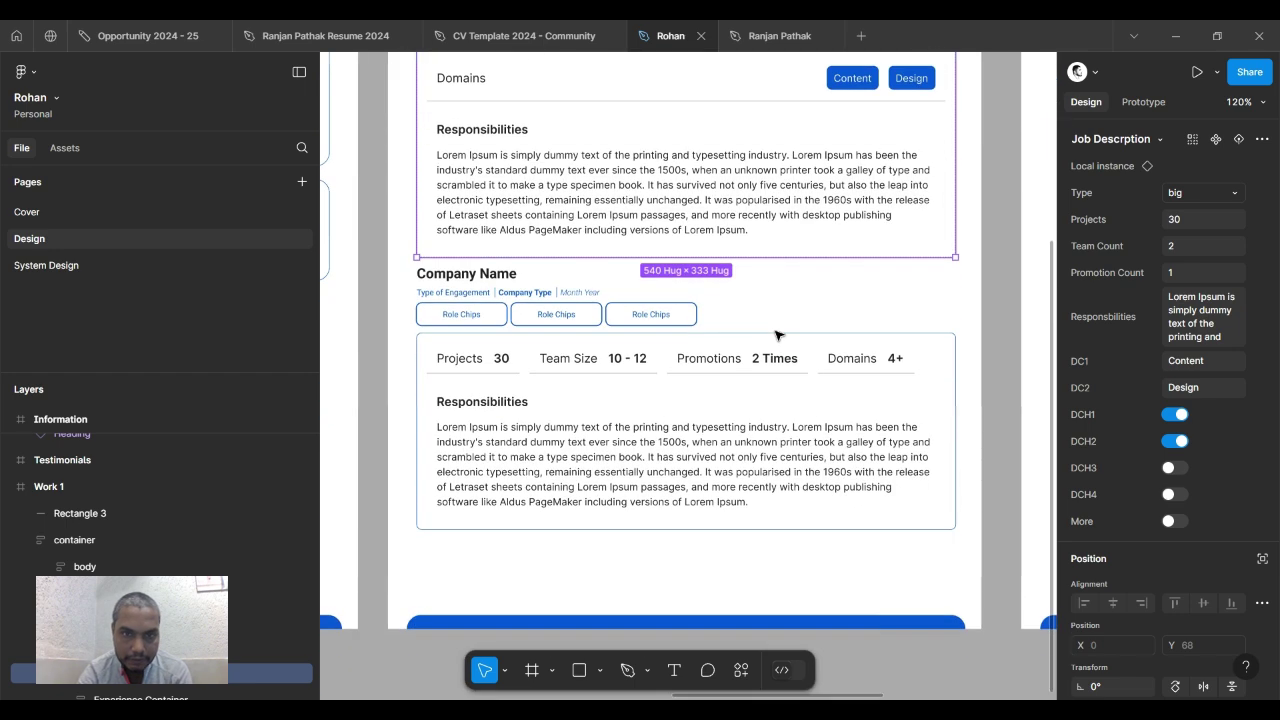
# Move to the Testimonials frame and select down through its body, container and Experience Container
pyautogui.click(639, 317)
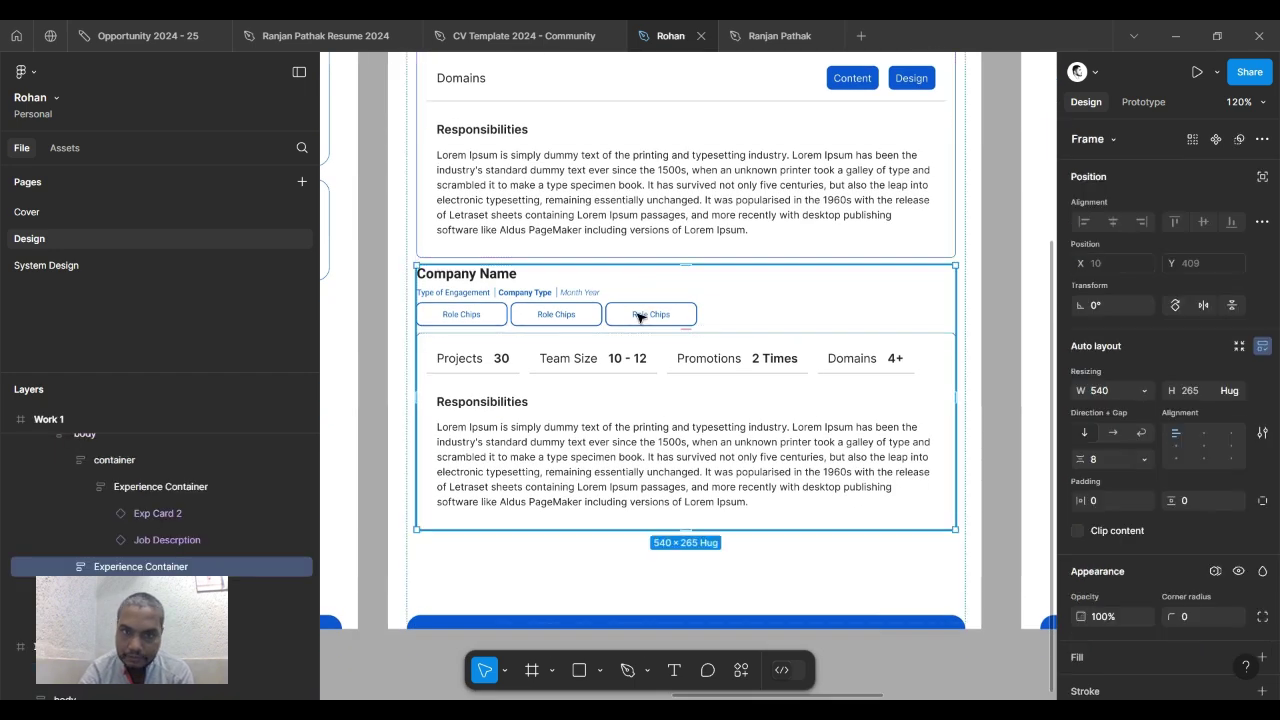
pyautogui.scroll(6, 639, 317)
pyautogui.scroll(-2, 639, 317)
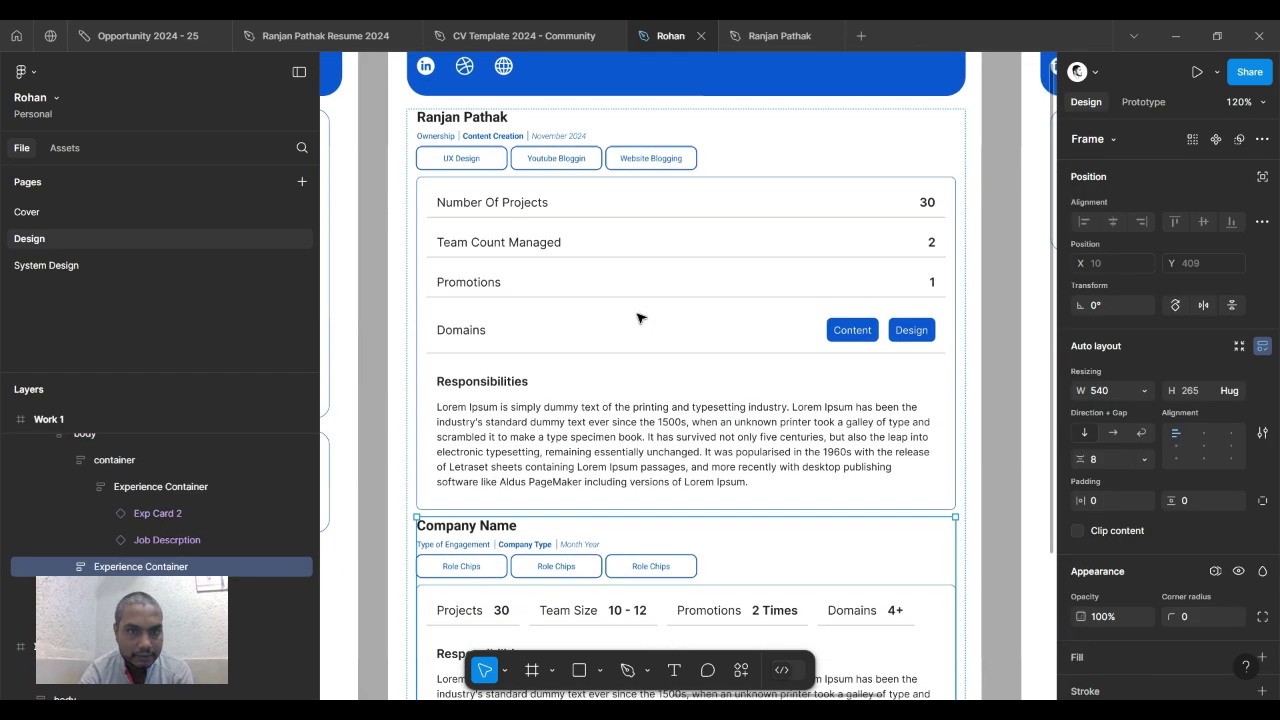
pyautogui.hscroll(8, 639, 317)
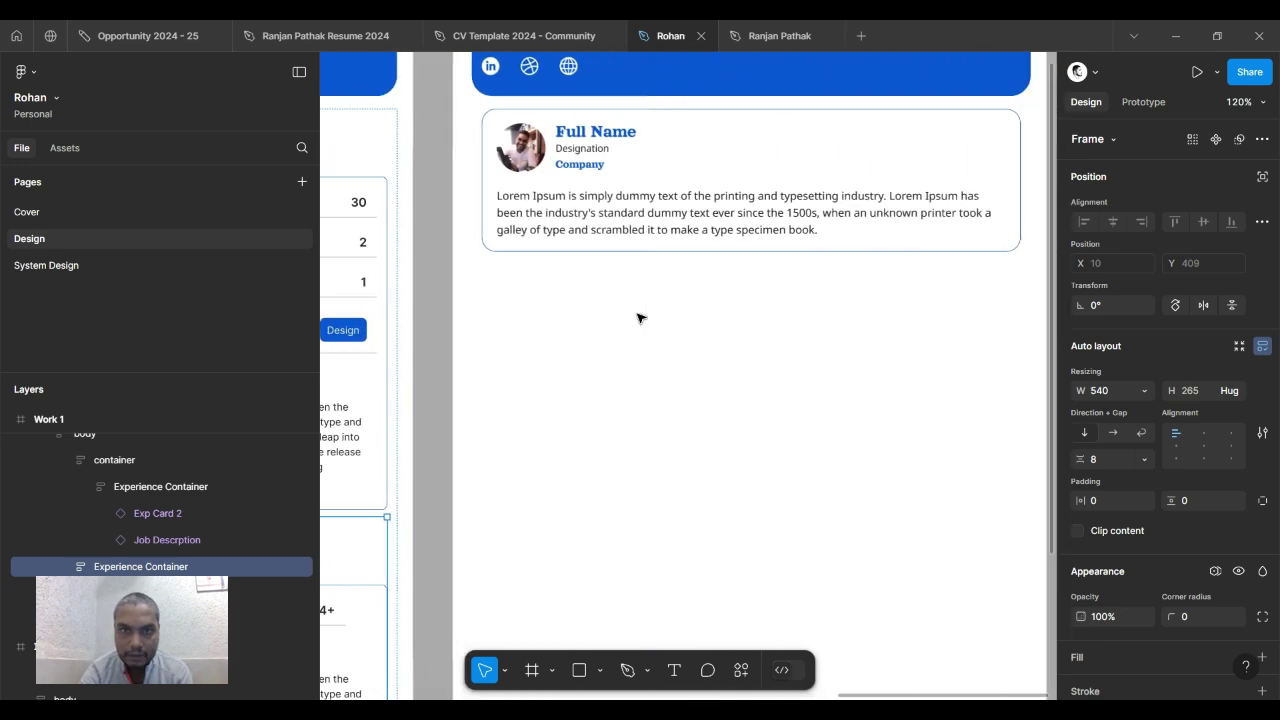
pyautogui.scroll(-5, 639, 317)
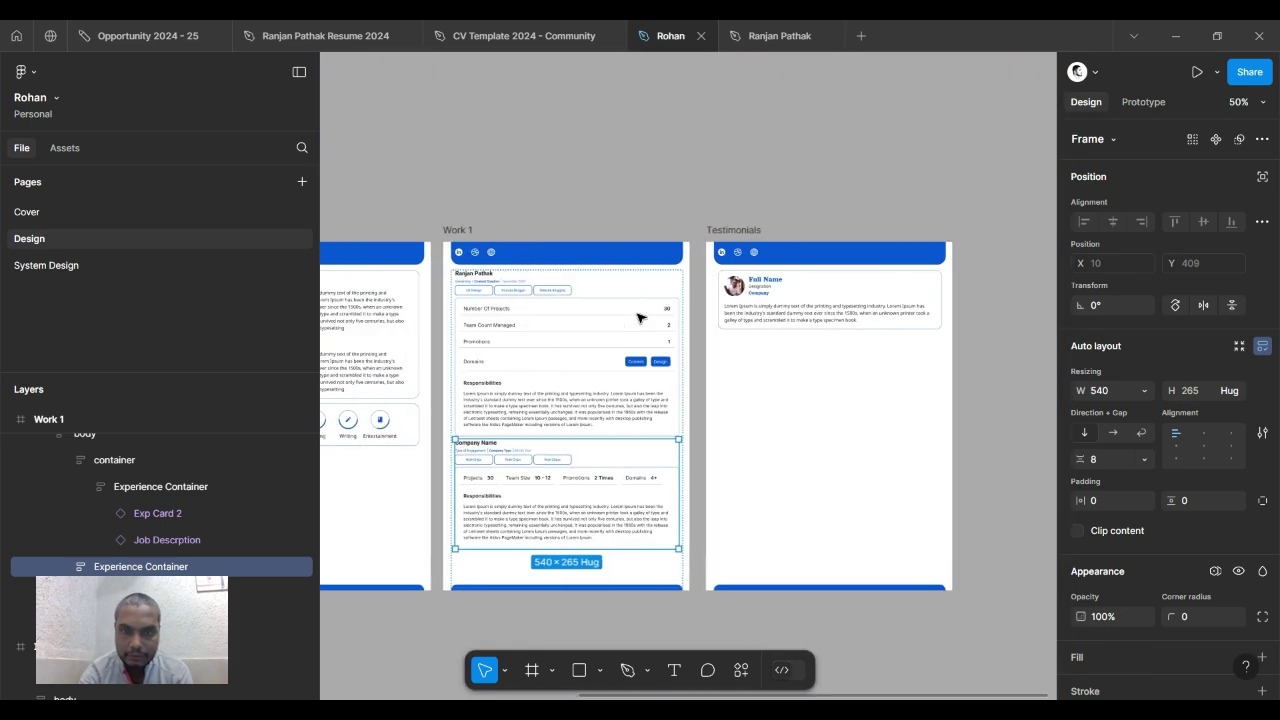
pyautogui.hscroll(2, 620, 280)
pyautogui.scroll(5, 603, 300)
pyautogui.click(603, 300)
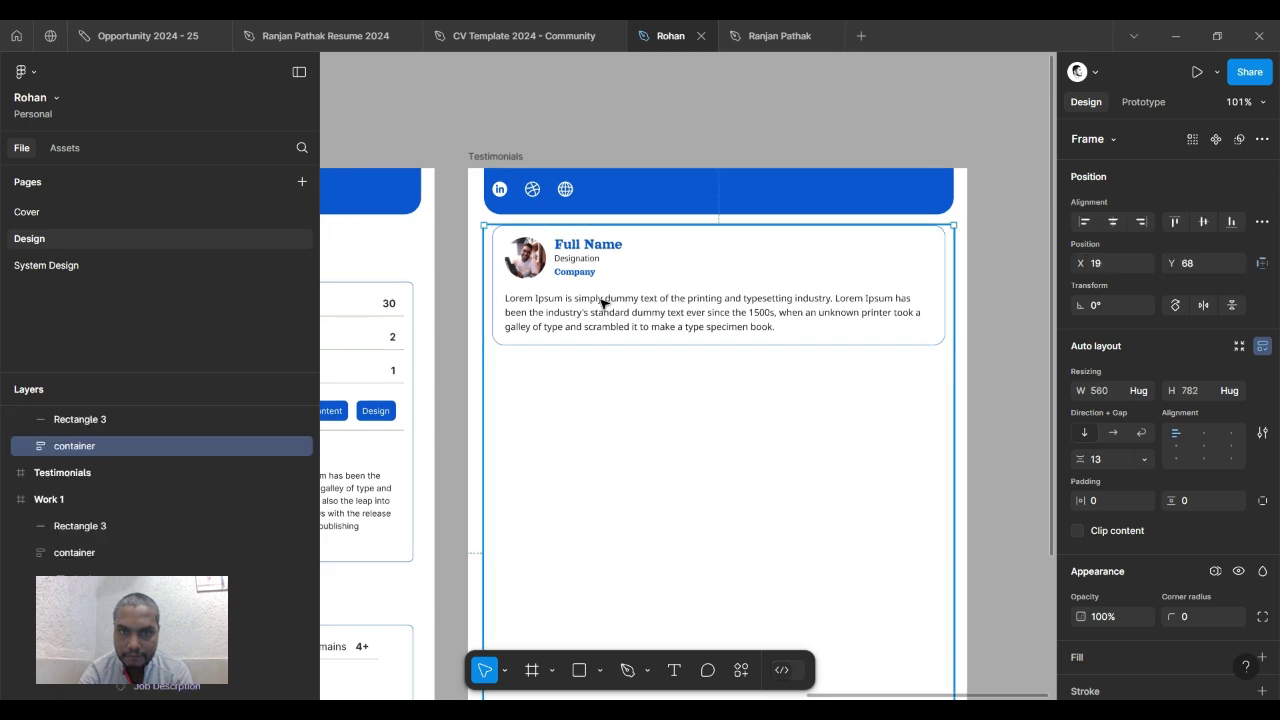
pyautogui.click(603, 301)
pyautogui.click(611, 296)
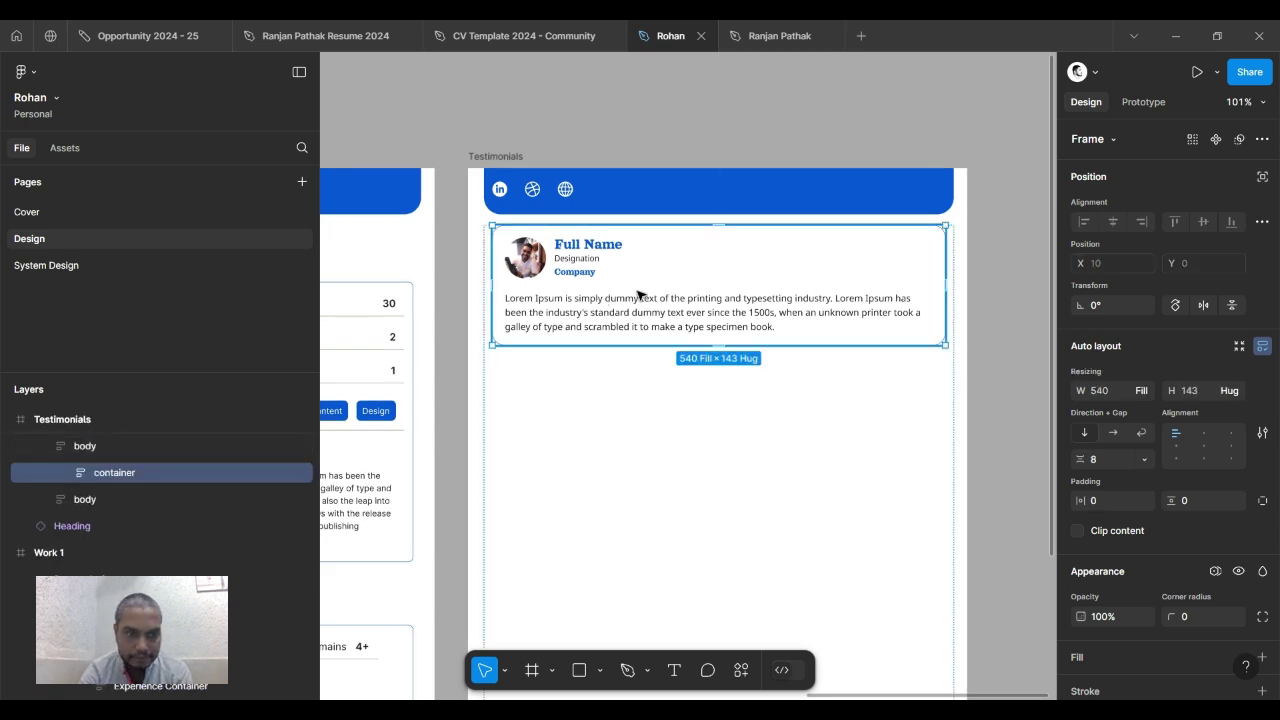
pyautogui.click(640, 295)
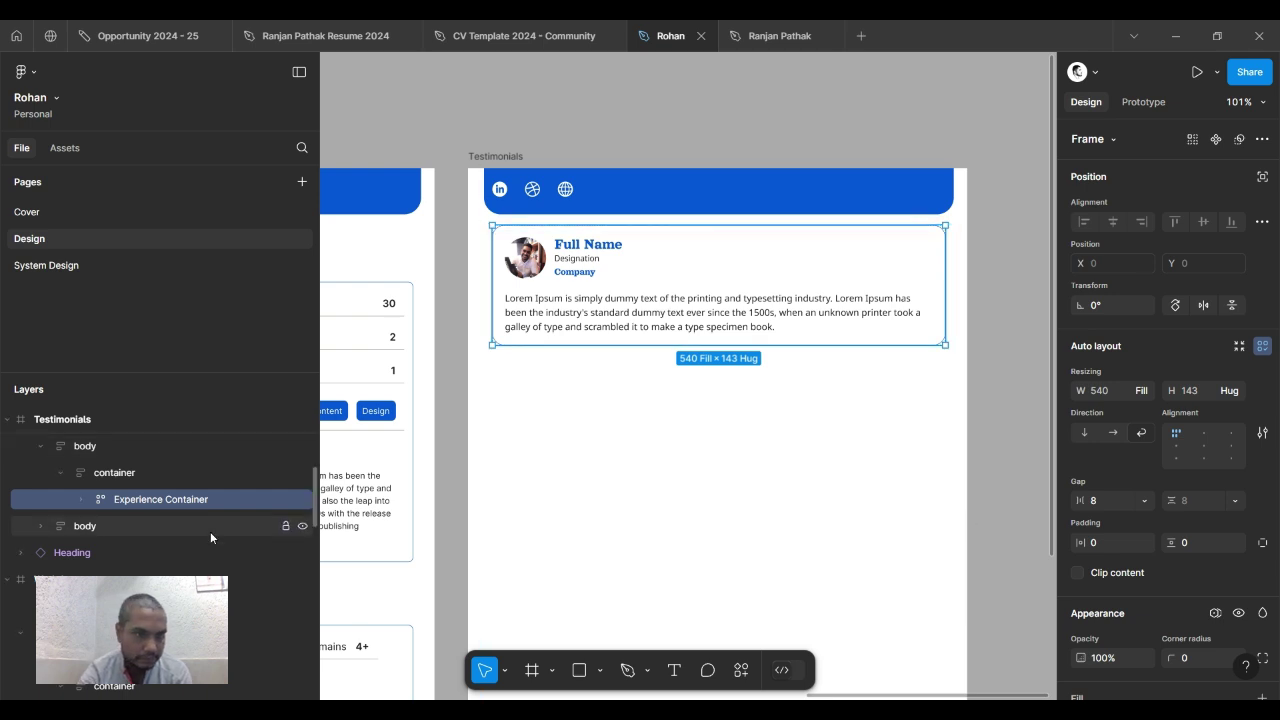
# Duplicate the Testimonial card instance and set the copy's Name property to the reviewer's full name
pyautogui.click(81, 503)
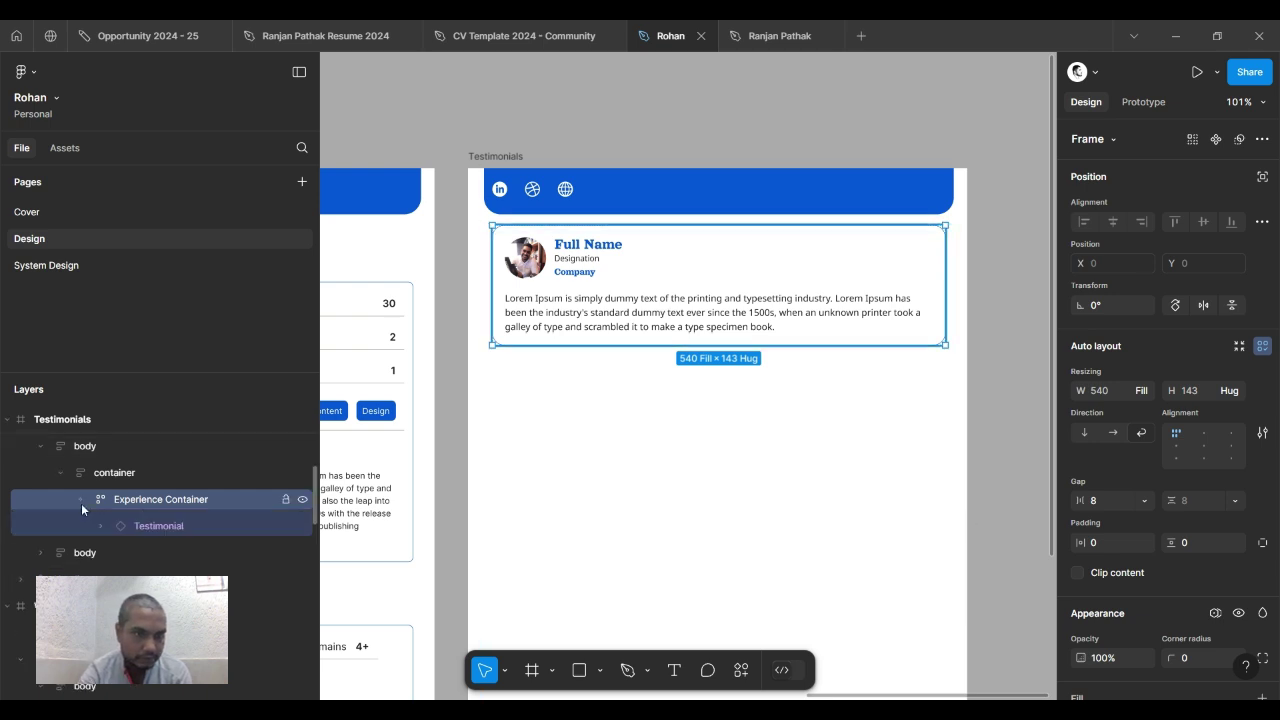
pyautogui.click(145, 526)
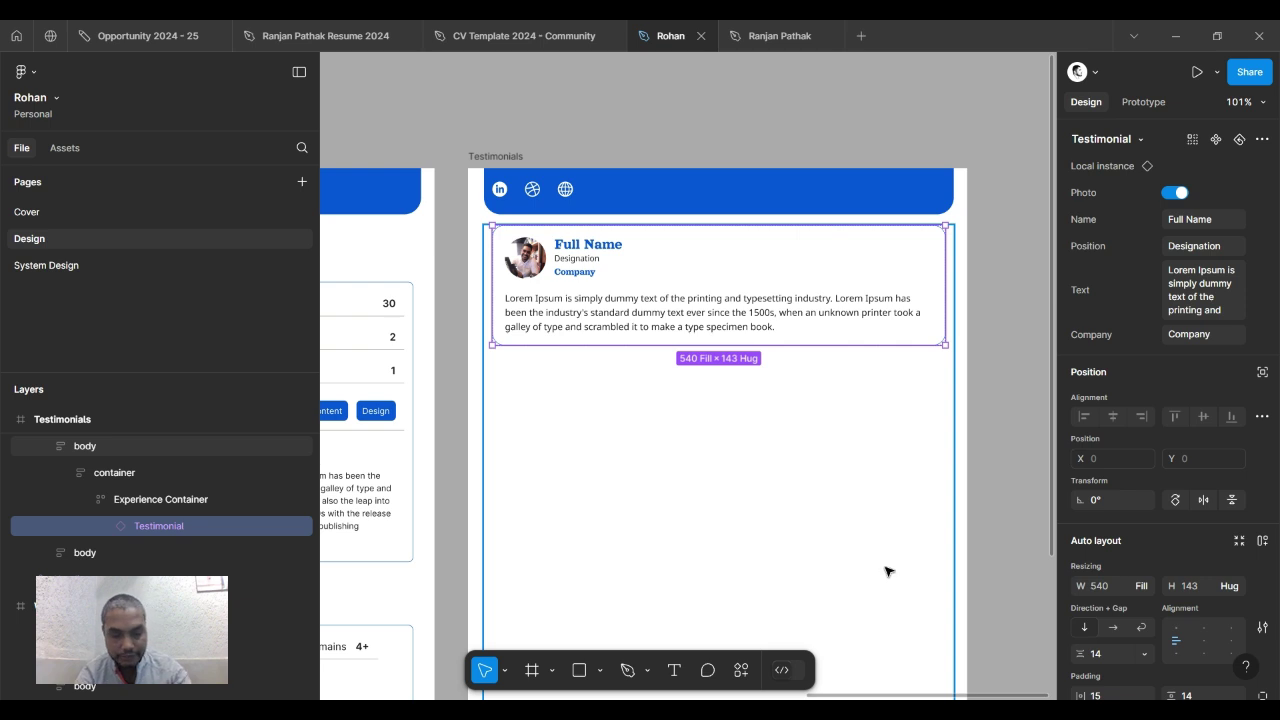
pyautogui.hotkey('ctrl', 'd')
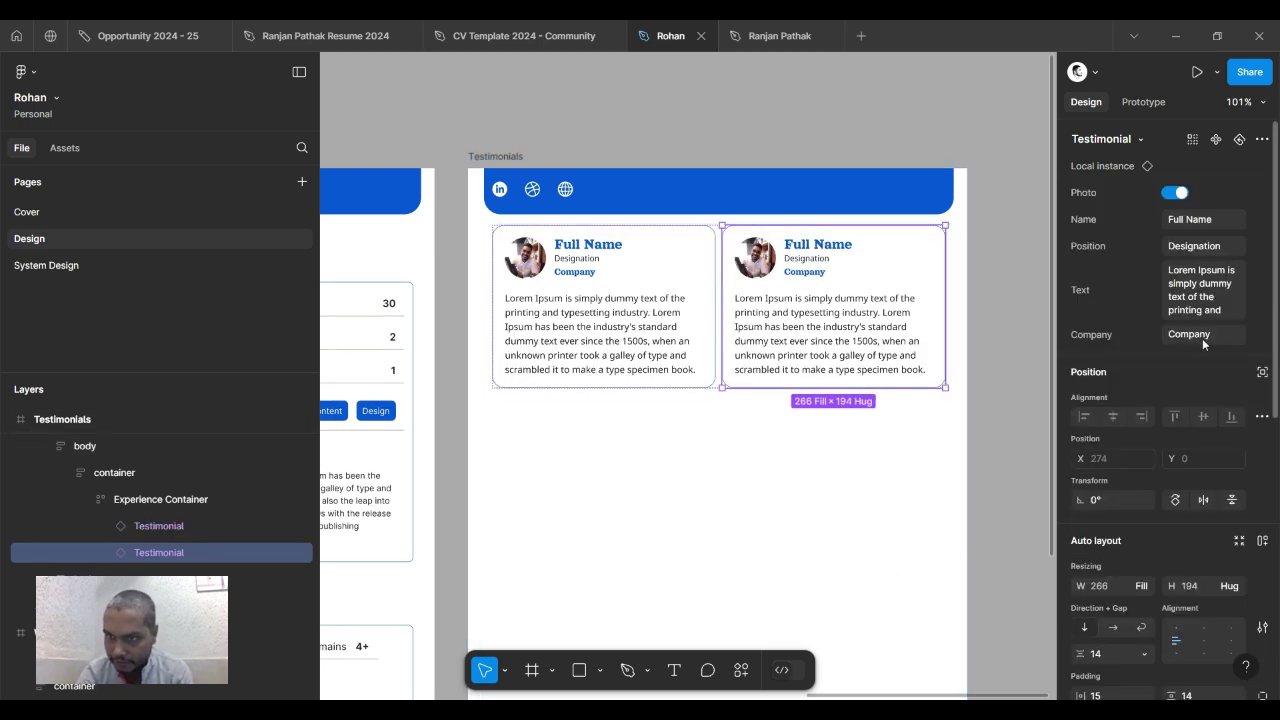
pyautogui.click(1216, 223)
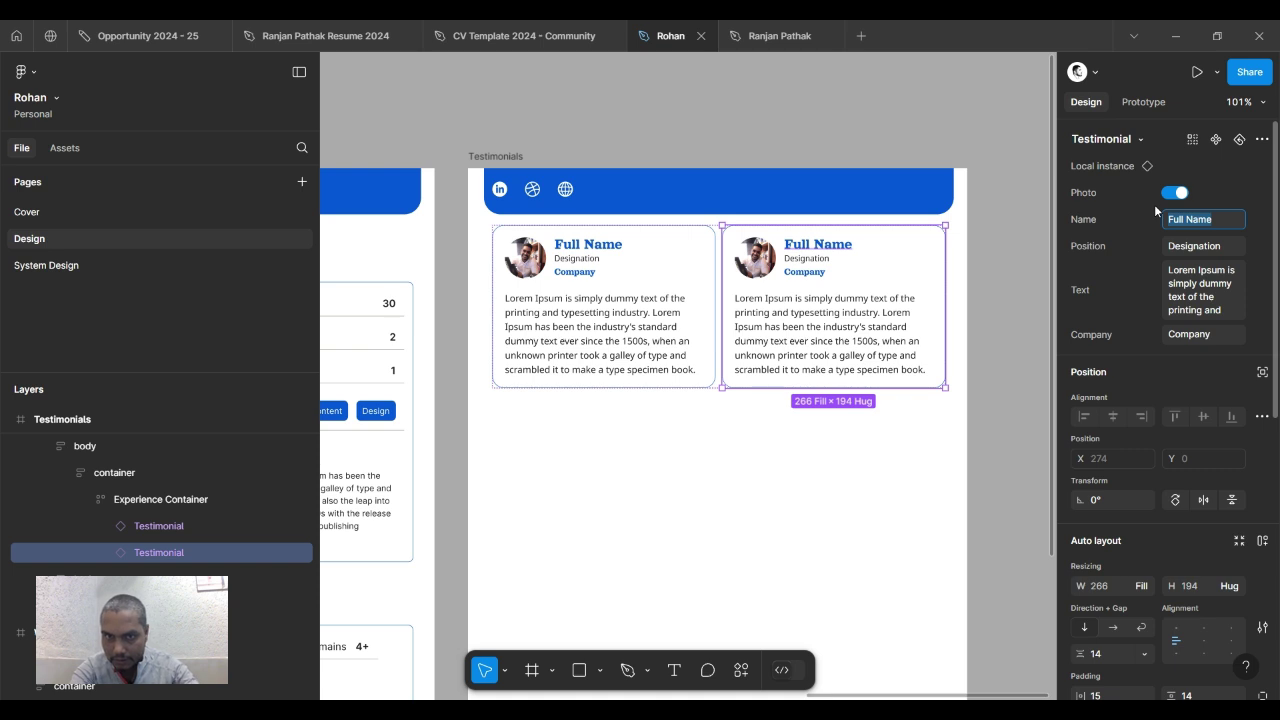
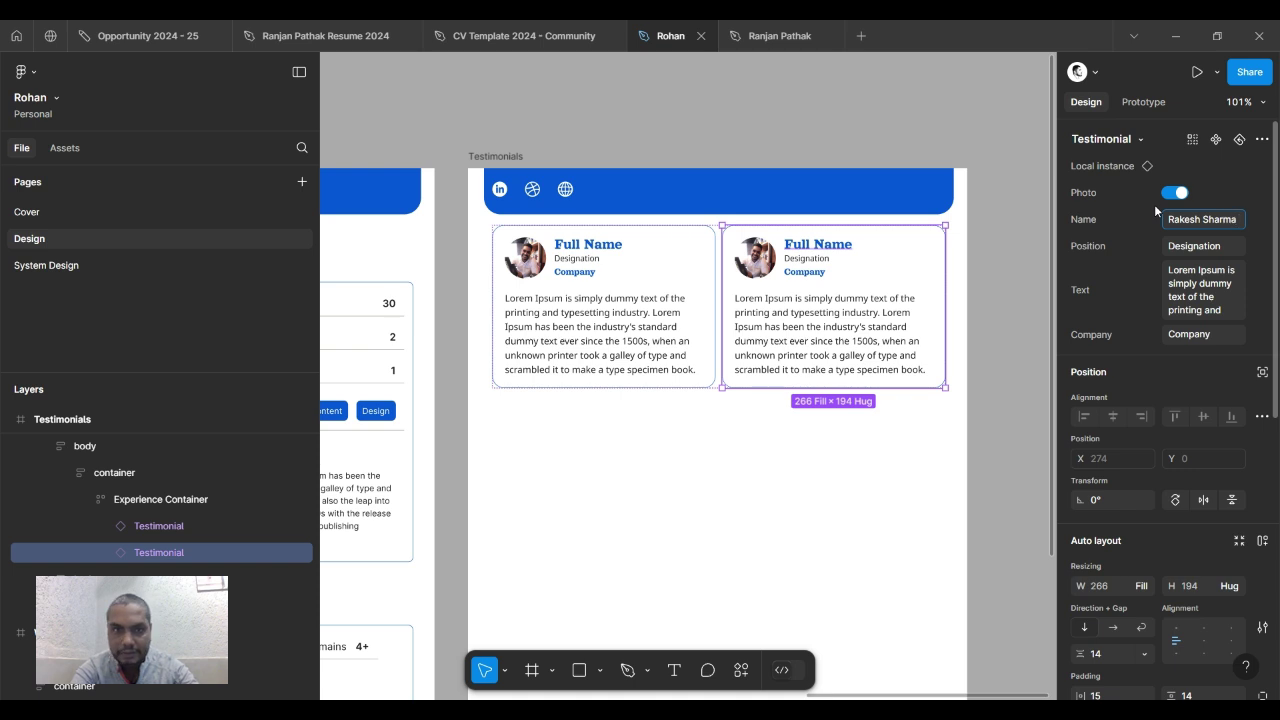
pyautogui.press('Return')
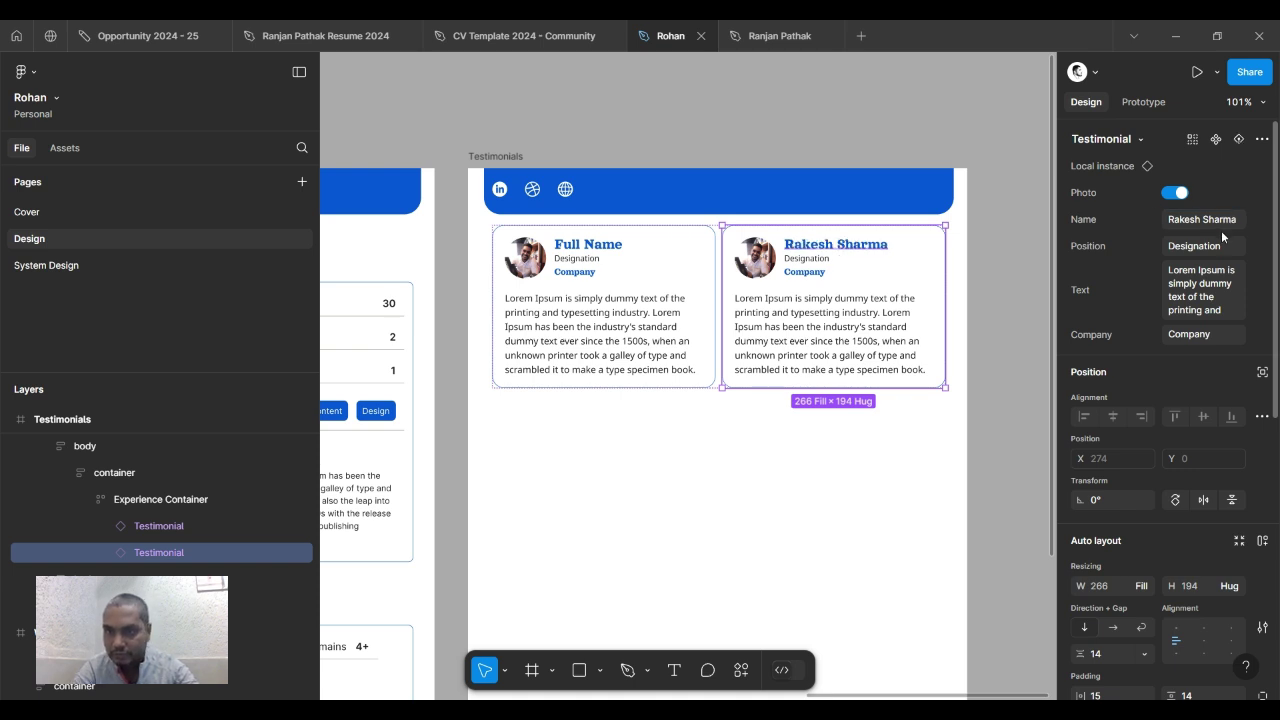
pyautogui.click(662, 315)
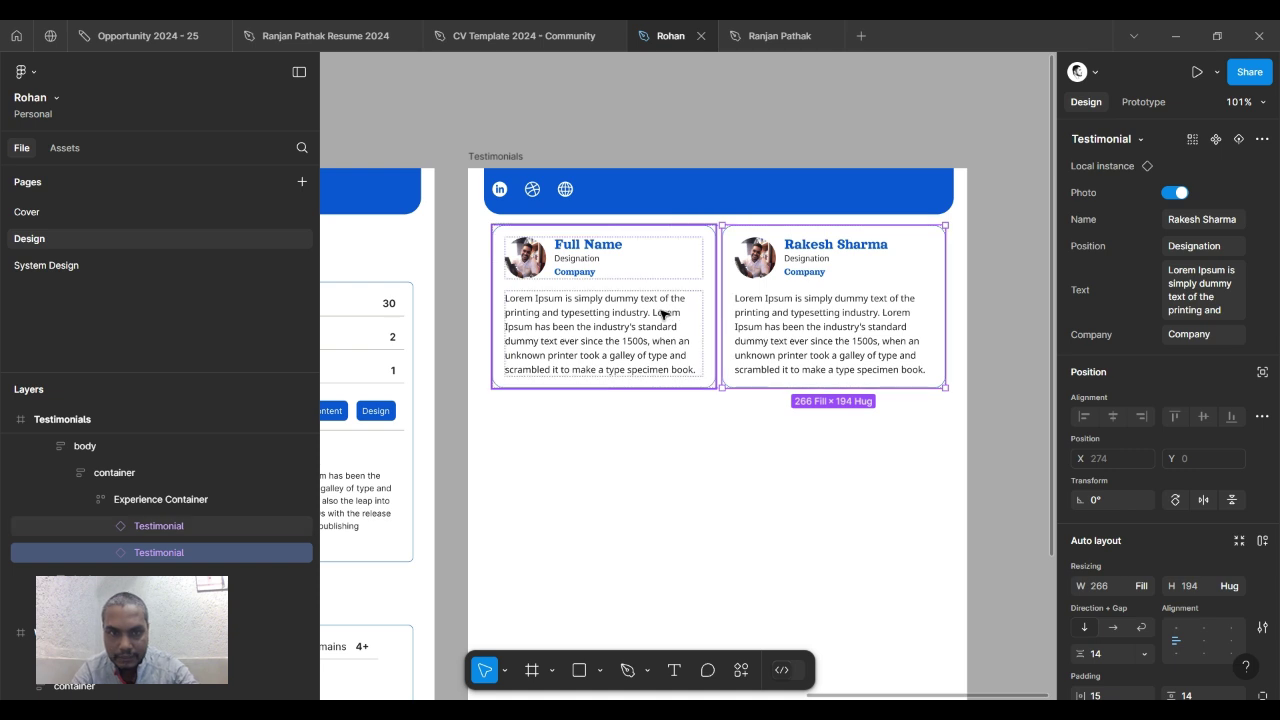
# Delete the Full Name placeholder card and select the remaining Testimonial instance
pyautogui.press('Delete')
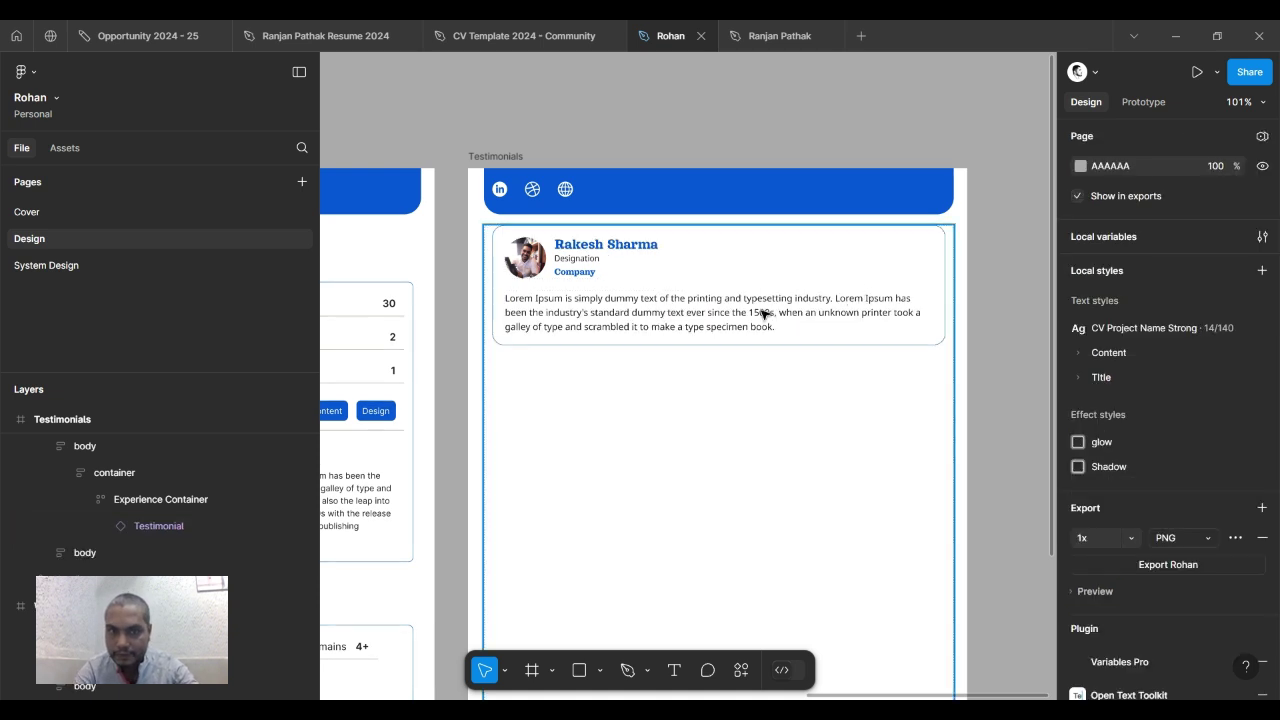
pyautogui.click(763, 314)
pyautogui.click(748, 308)
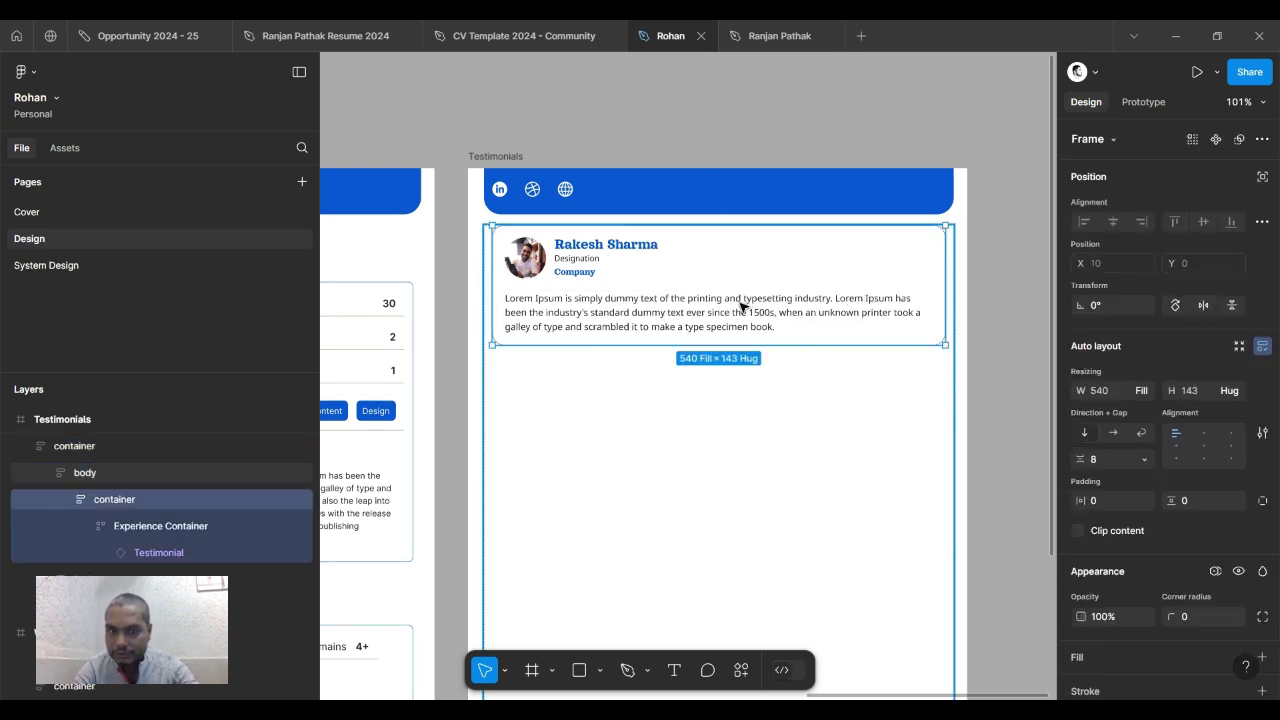
pyautogui.click(670, 275)
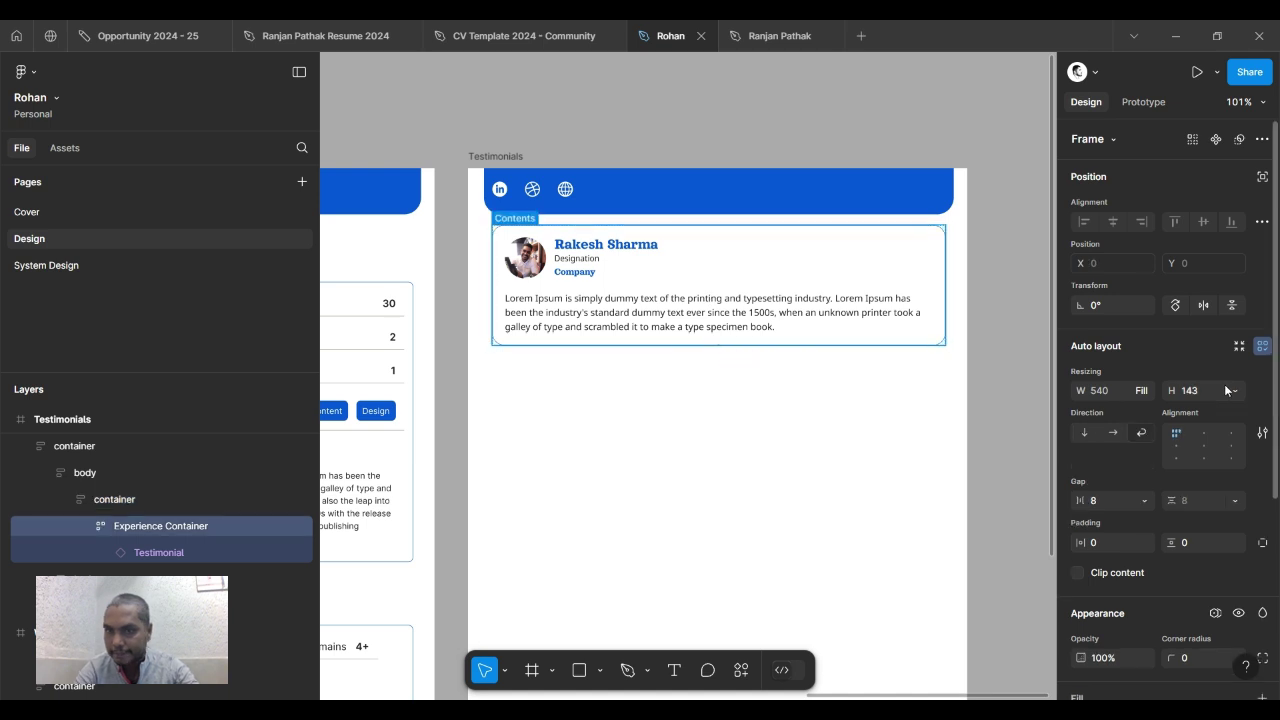
pyautogui.click(159, 552)
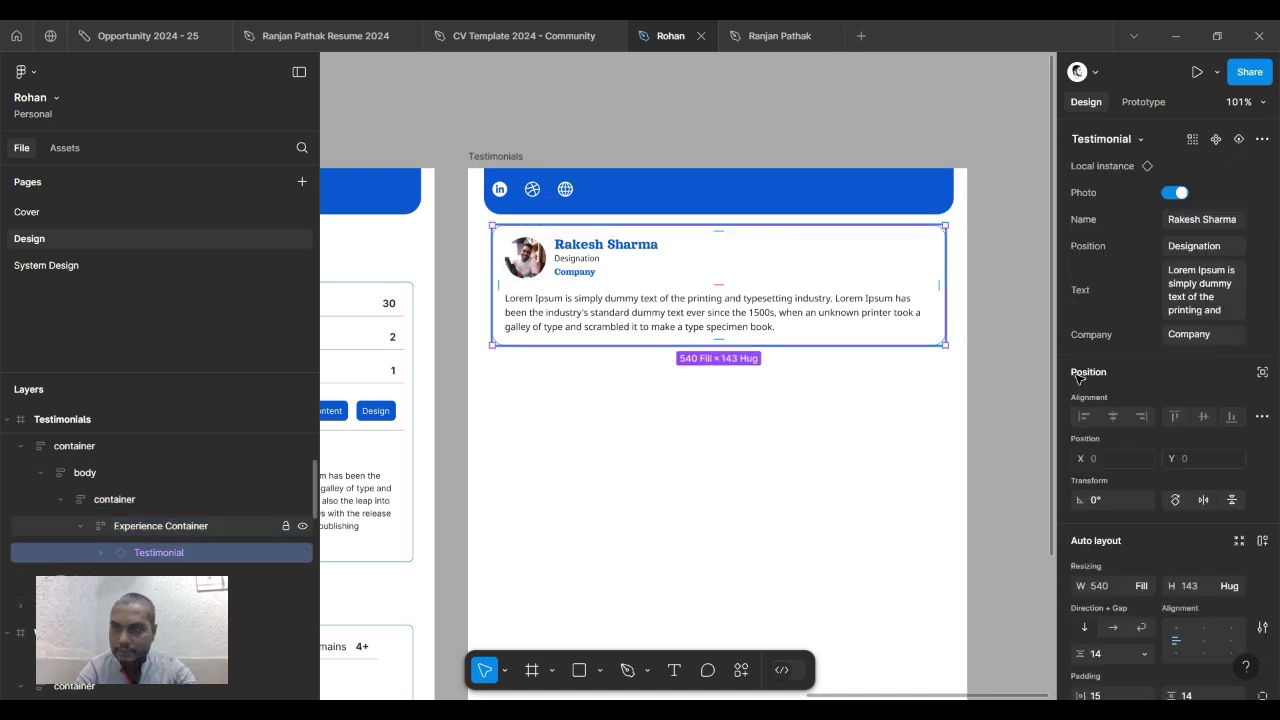
# Set the testimonial's Position to CEO and Company to AtMoon
pyautogui.click(1216, 246)
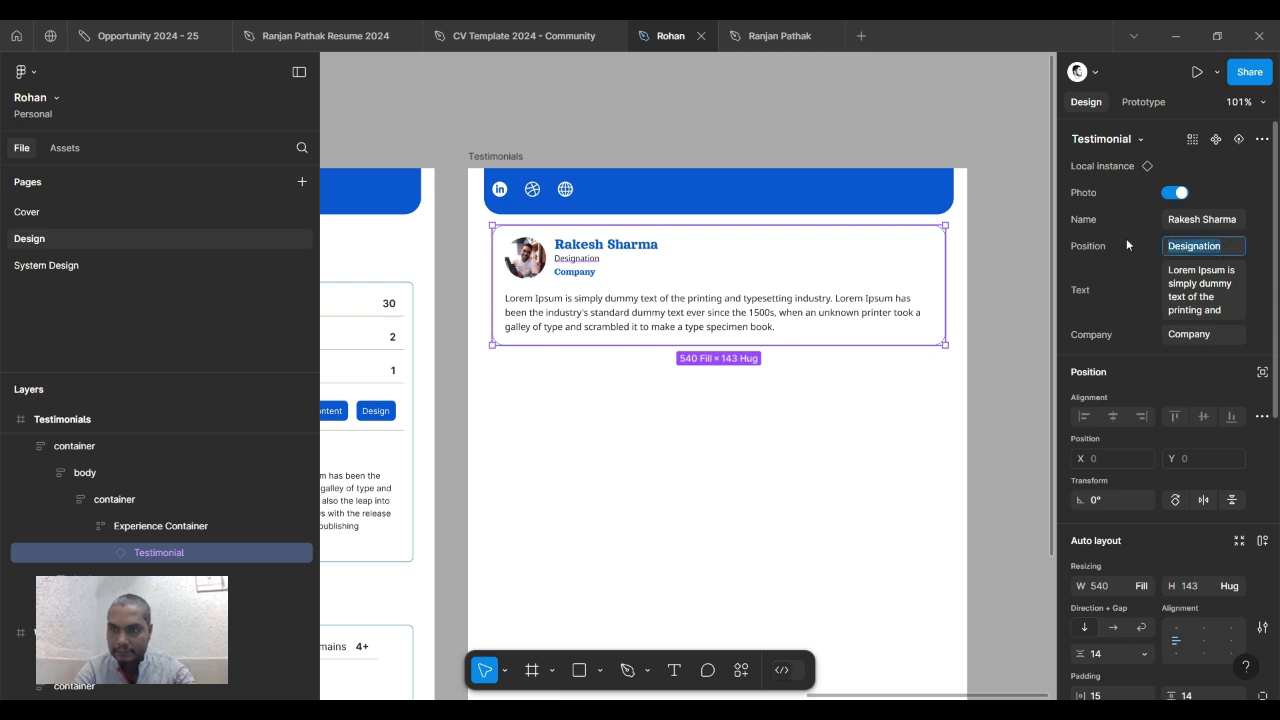
pyautogui.write('CEO')
pyautogui.press('Tab')
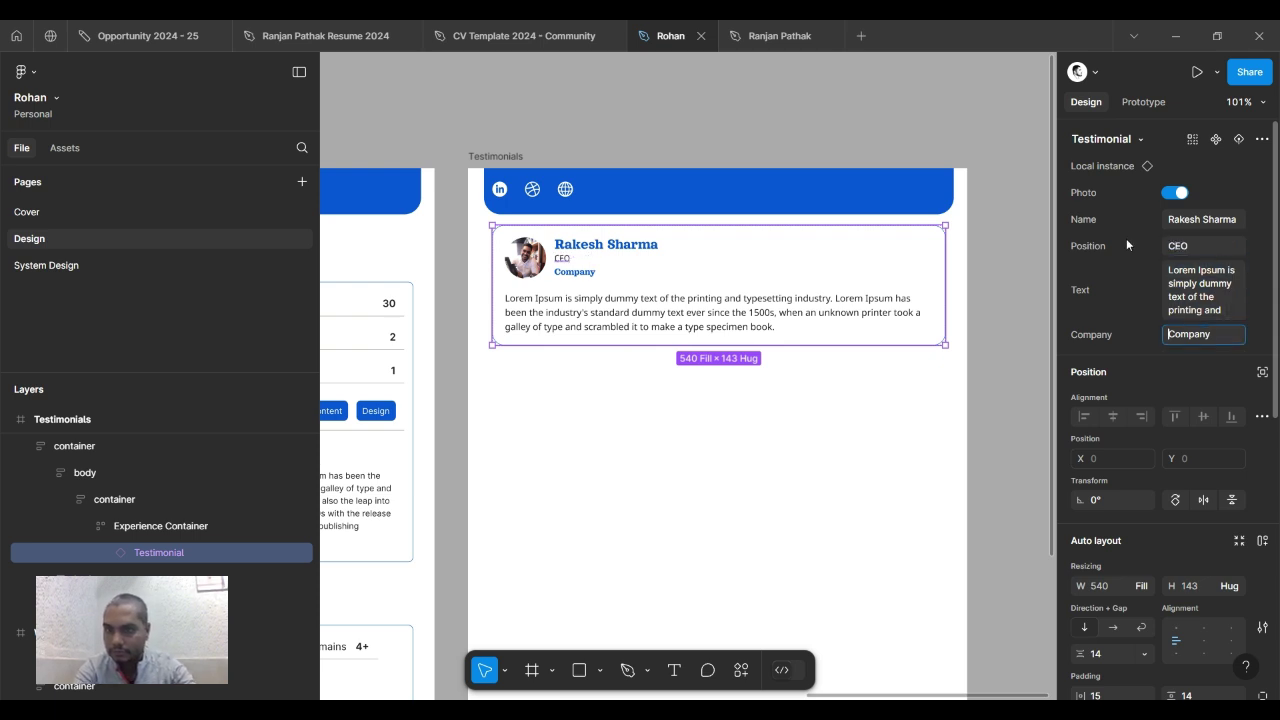
pyautogui.write('Ato')
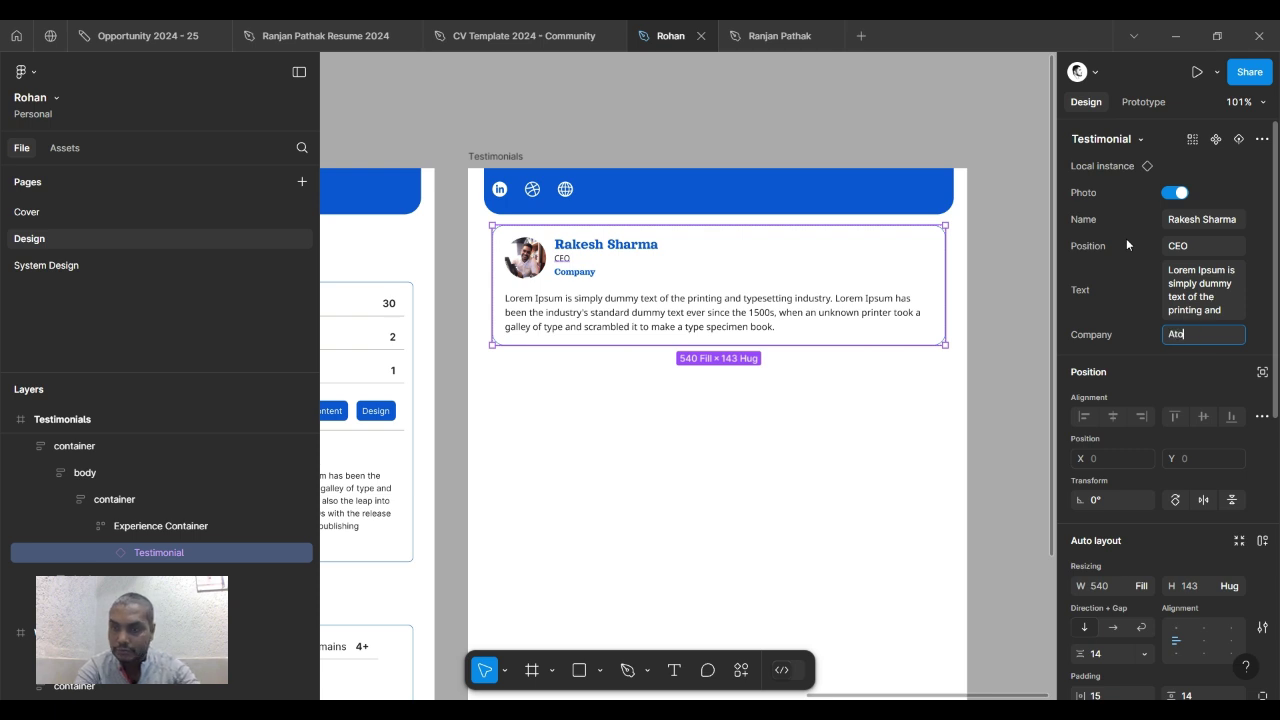
pyautogui.press('BackSpace')
pyautogui.write('Moon')
pyautogui.press('Return')
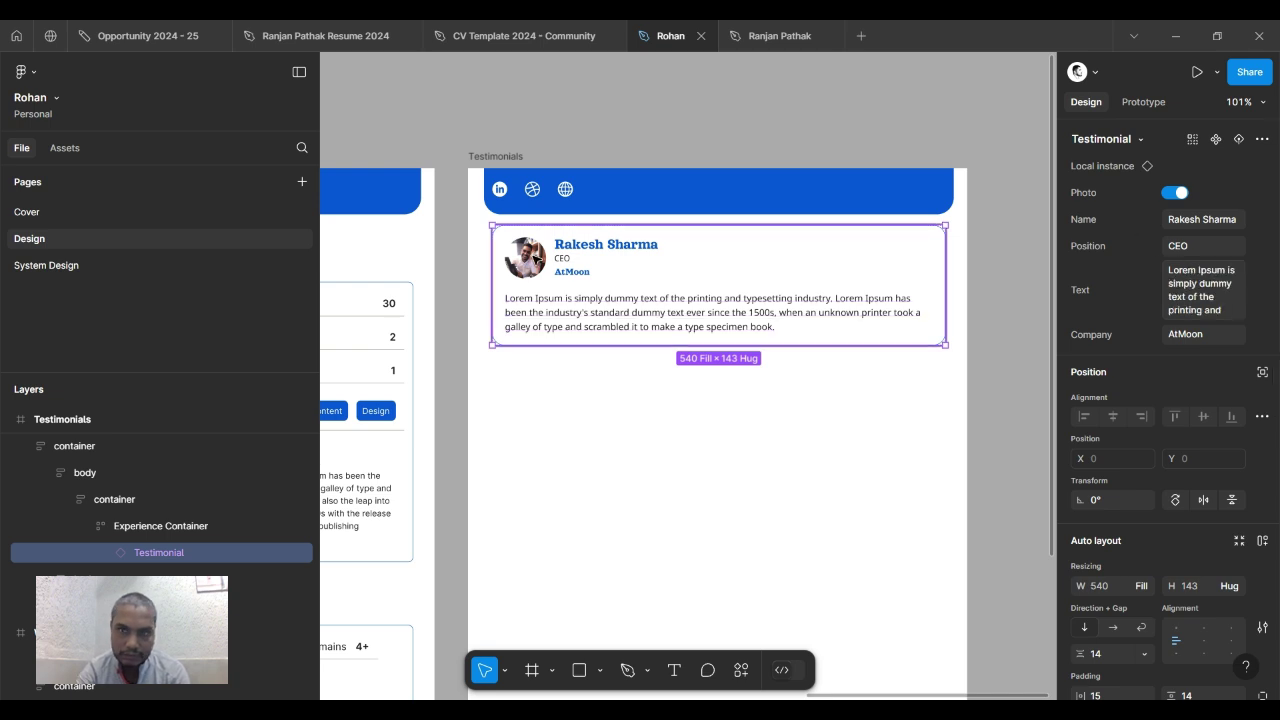
pyautogui.doubleClick(536, 257)
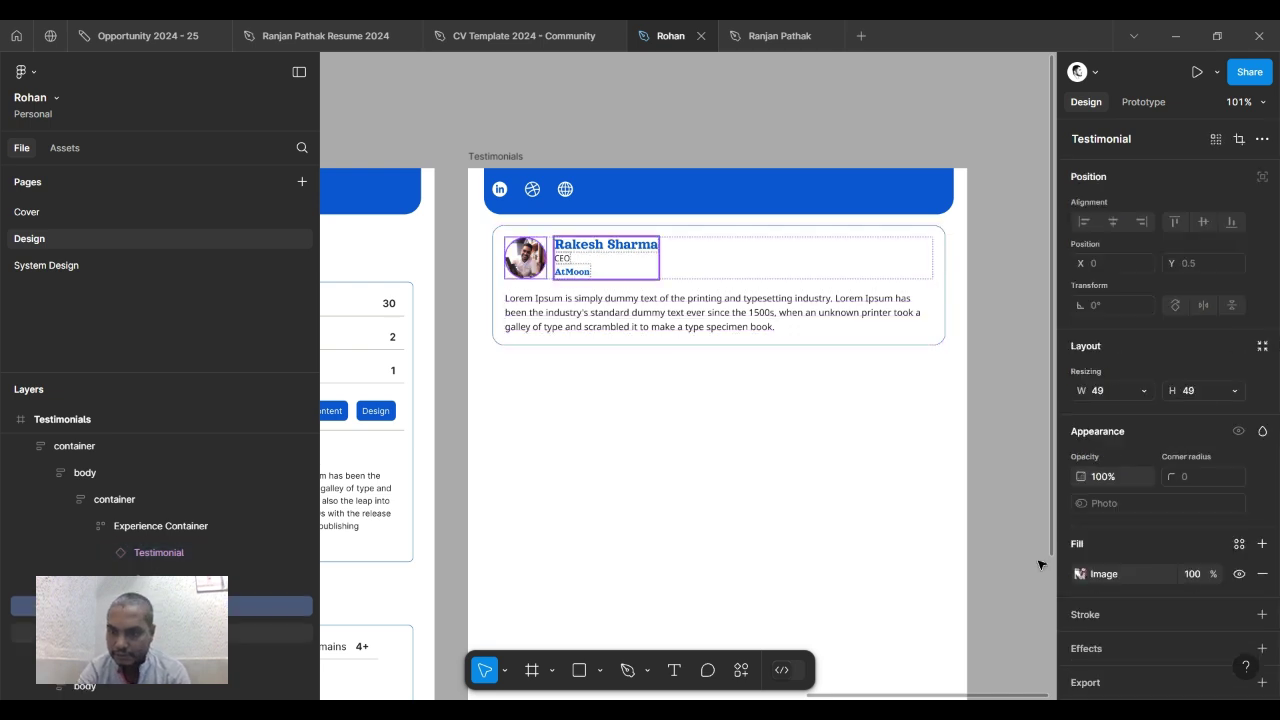
# Upload the cloud-headed figure image as the avatar photo's Image fill
pyautogui.click(1081, 574)
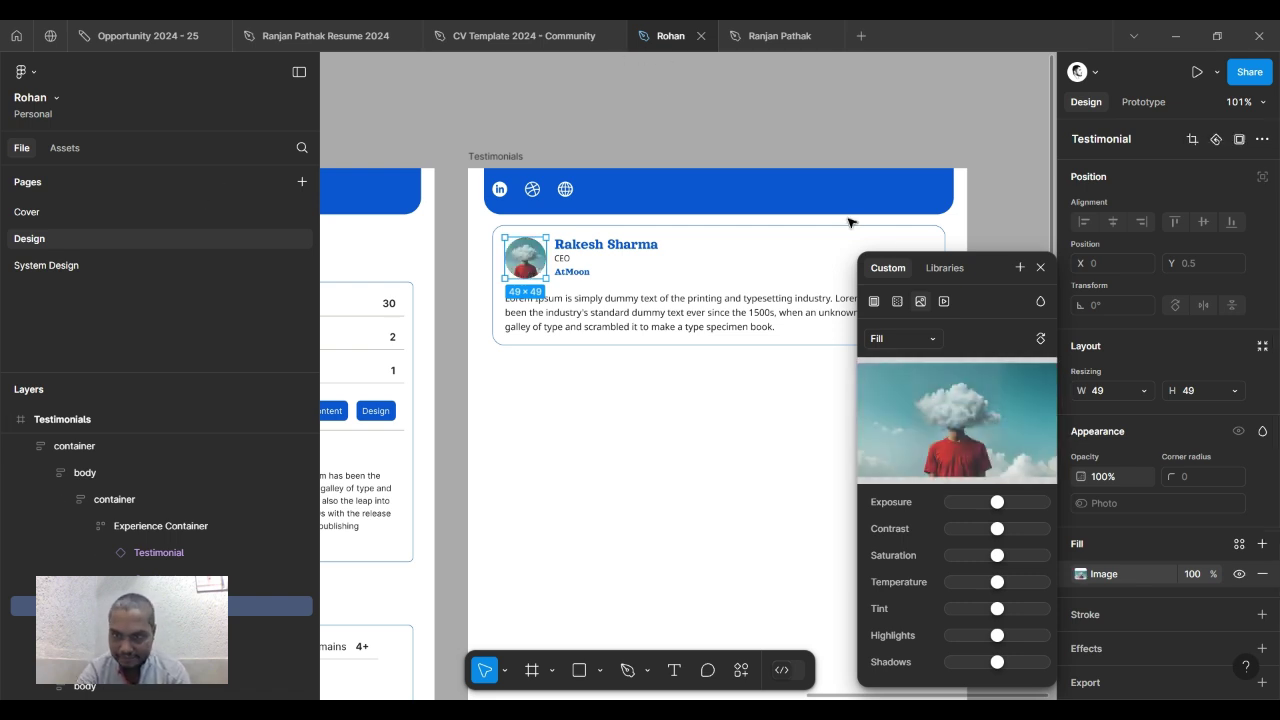
pyautogui.click(849, 106)
pyautogui.scroll(-5, 848, 106)
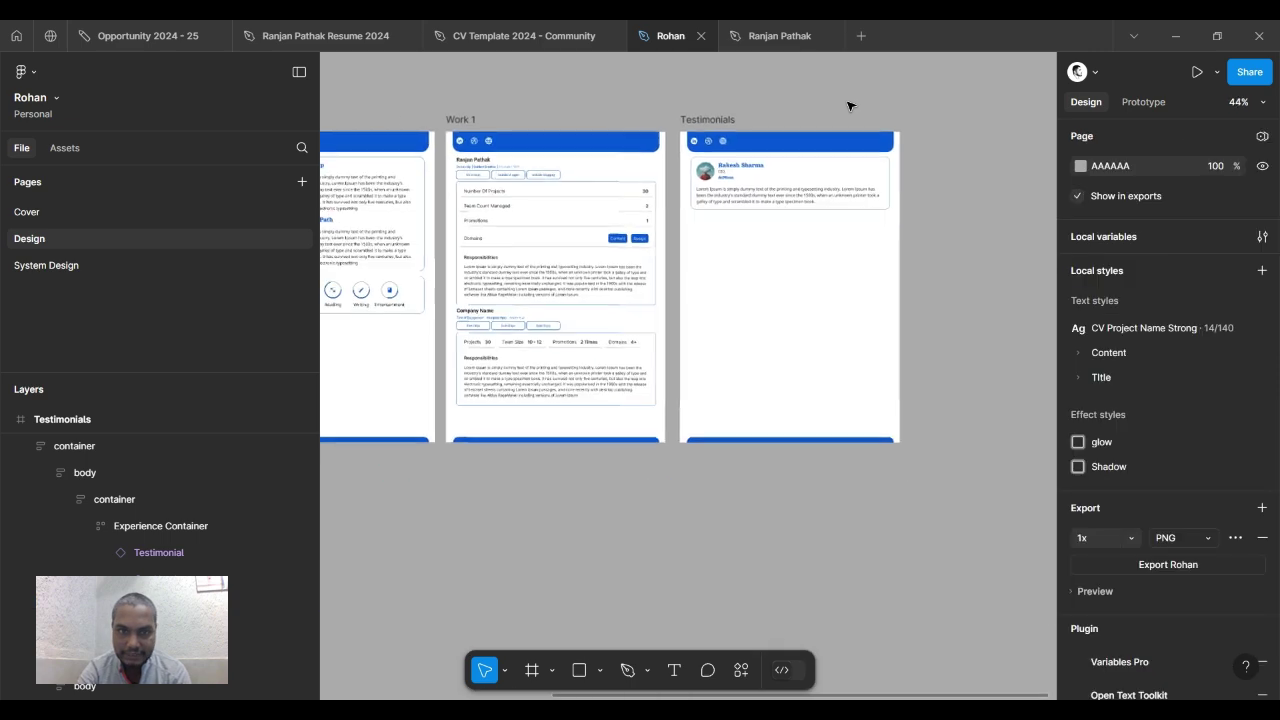
pyautogui.scroll(4, 812, 306)
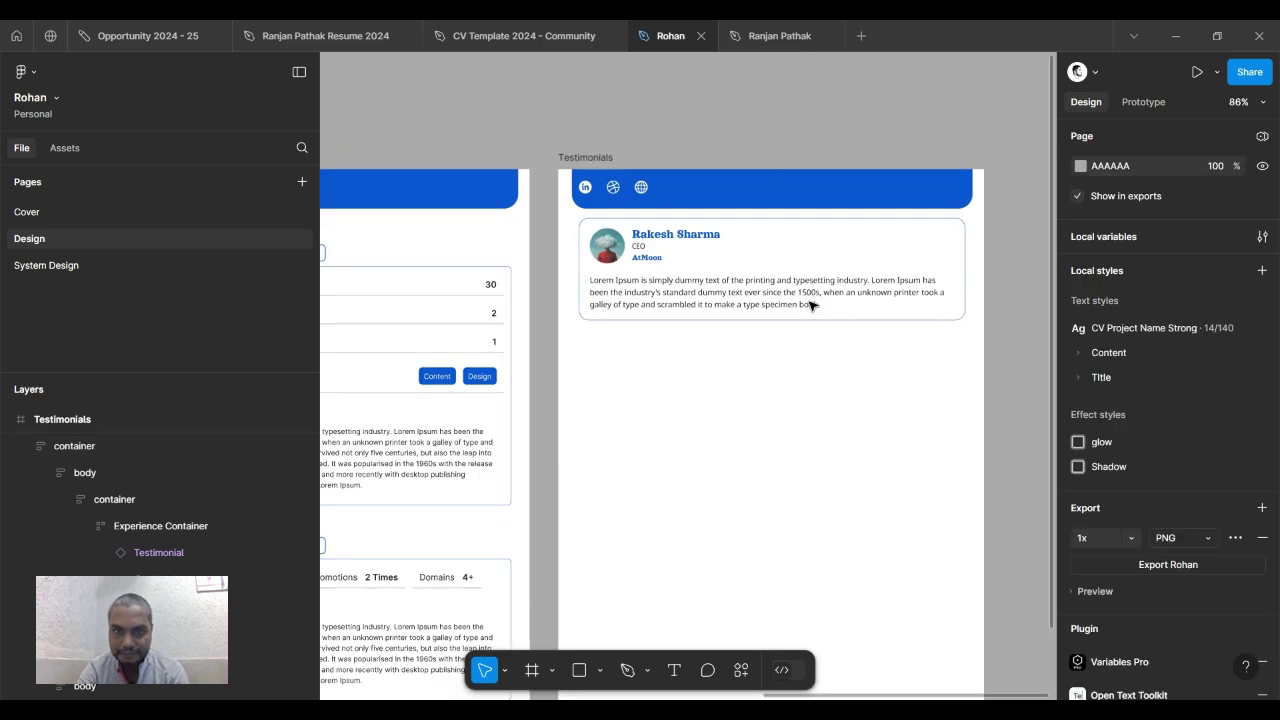
# Duplicate the Testimonial card instance inside the Experience Container
pyautogui.click(812, 306)
pyautogui.doubleClick(812, 306)
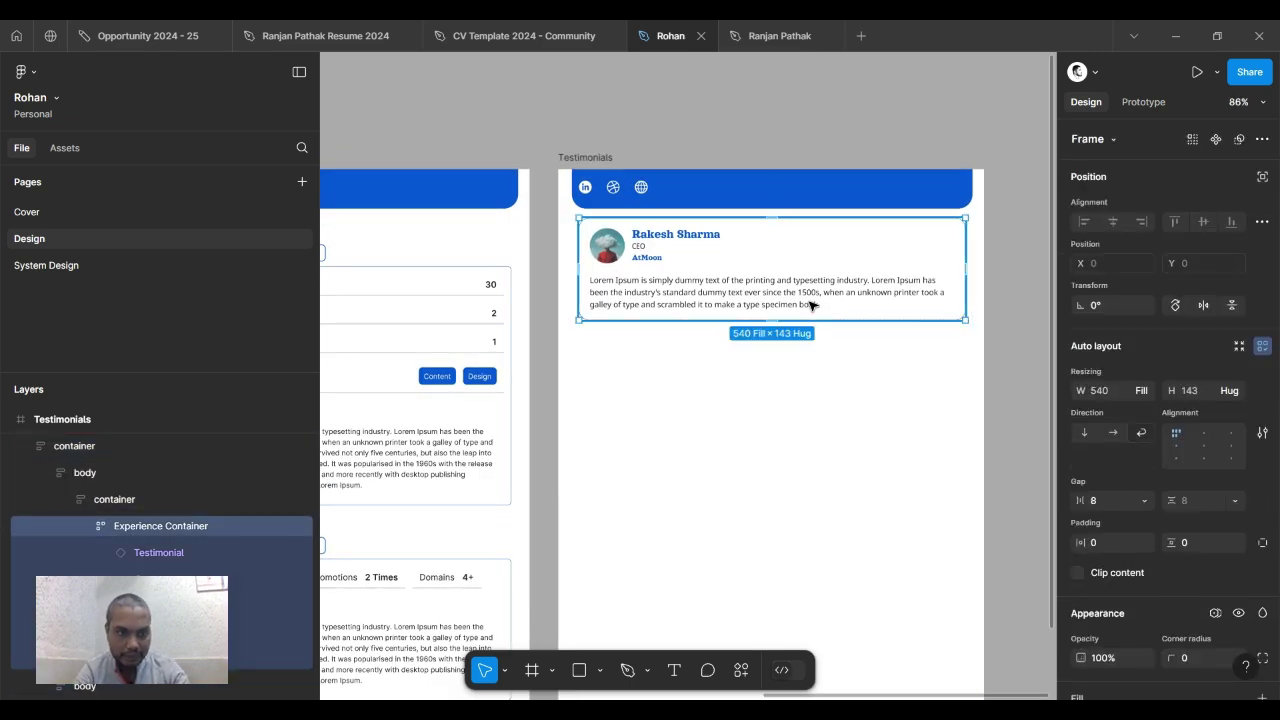
pyautogui.click(160, 552)
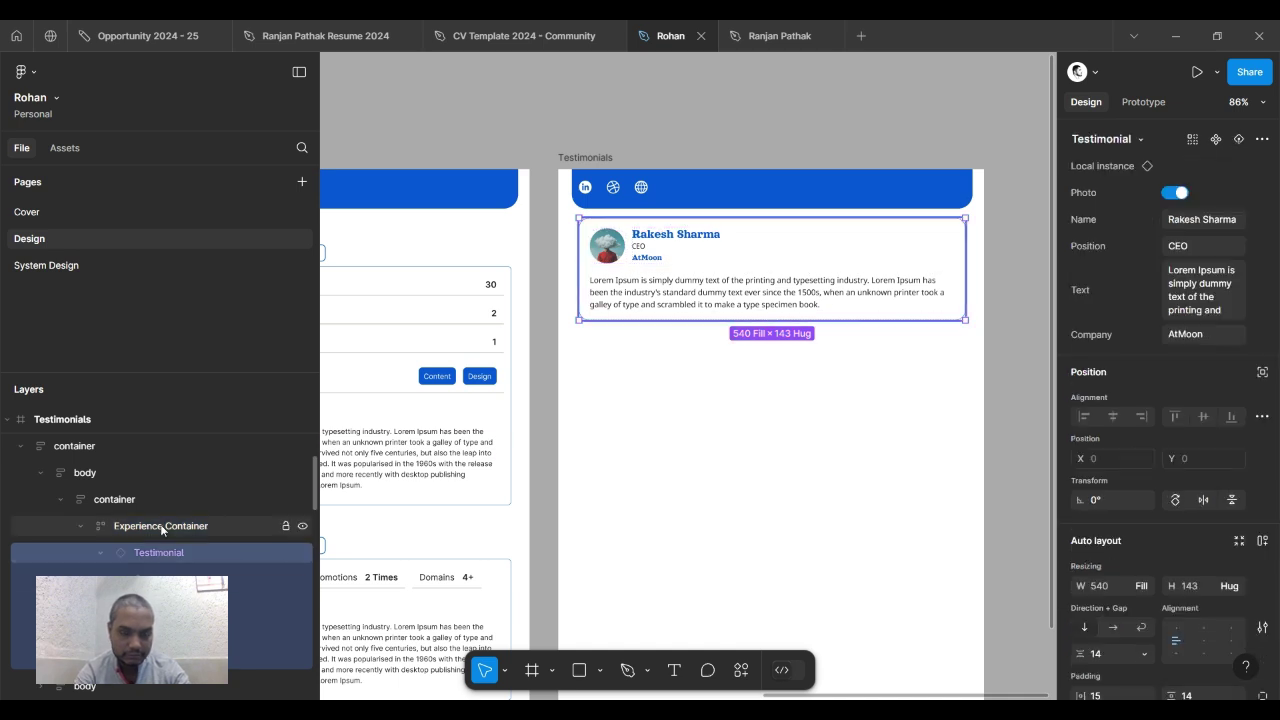
pyautogui.hotkey('ctrl', 'd')
pyautogui.hotkey('ctrl', 'd')
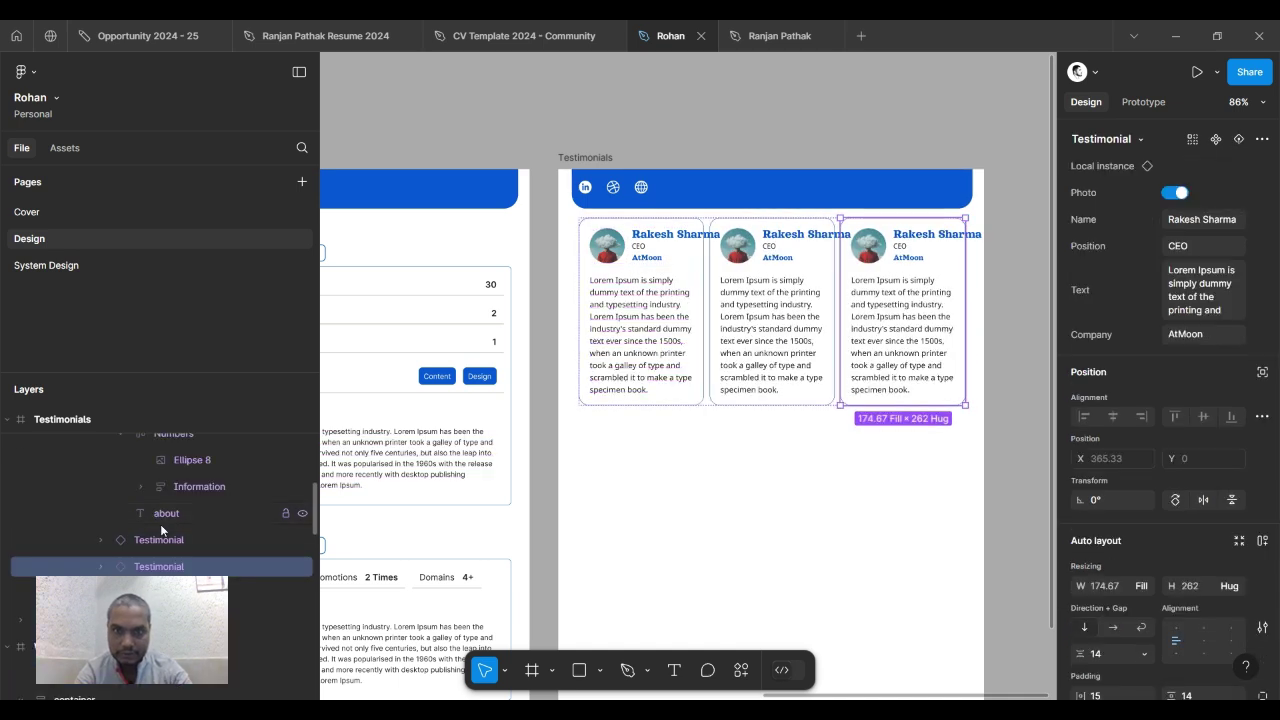
pyautogui.scroll(2, 172, 545)
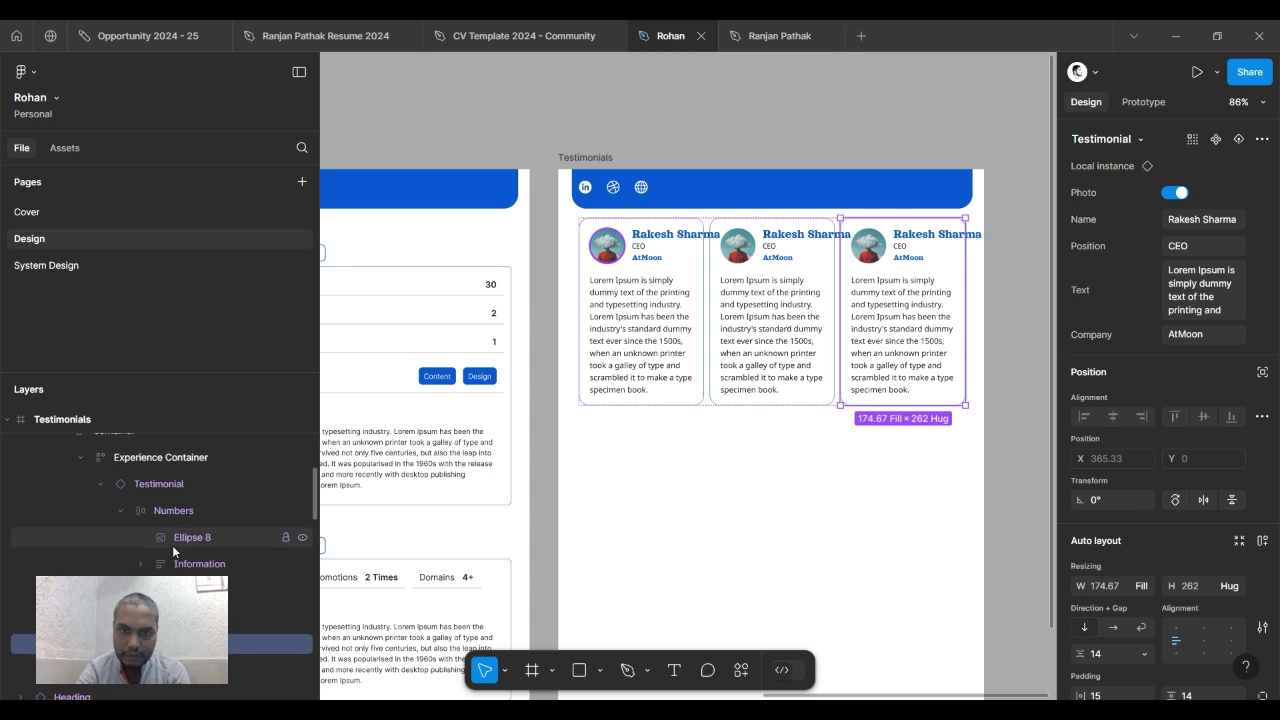
pyautogui.click(147, 459)
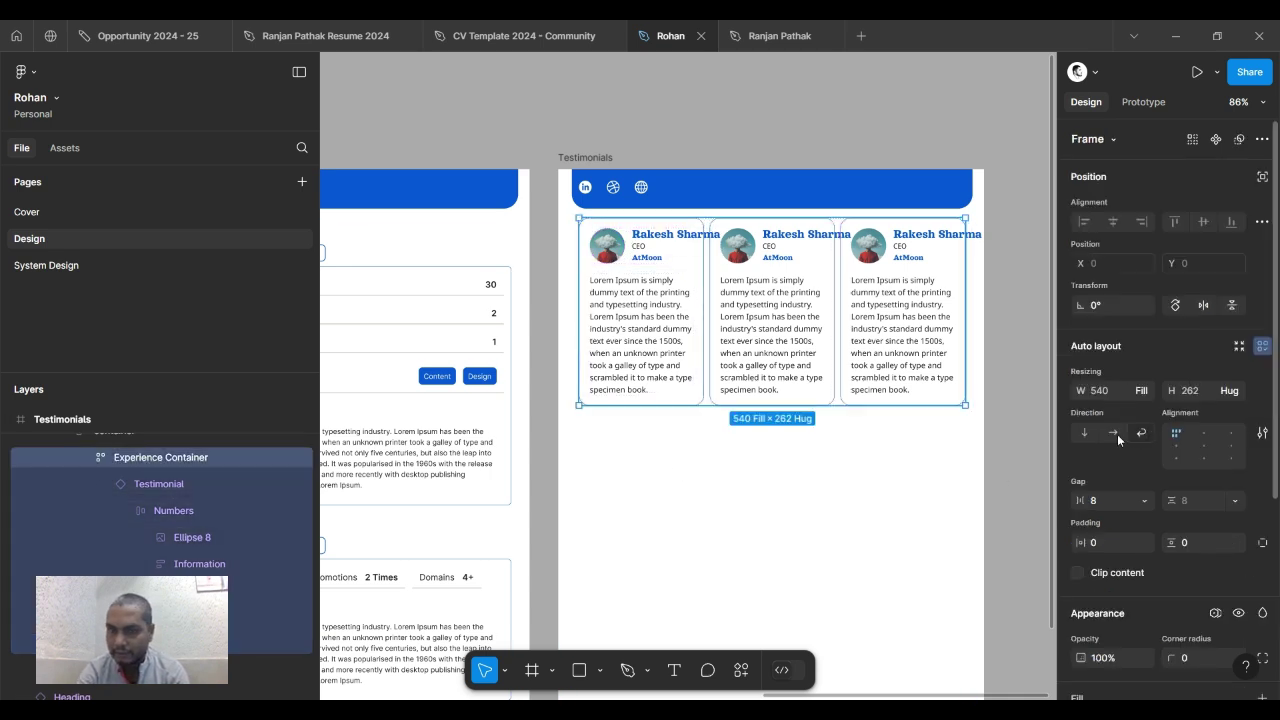
# Try Hug width on the first testimonial card, then undo it and reselect the Experience Container
pyautogui.click(683, 346)
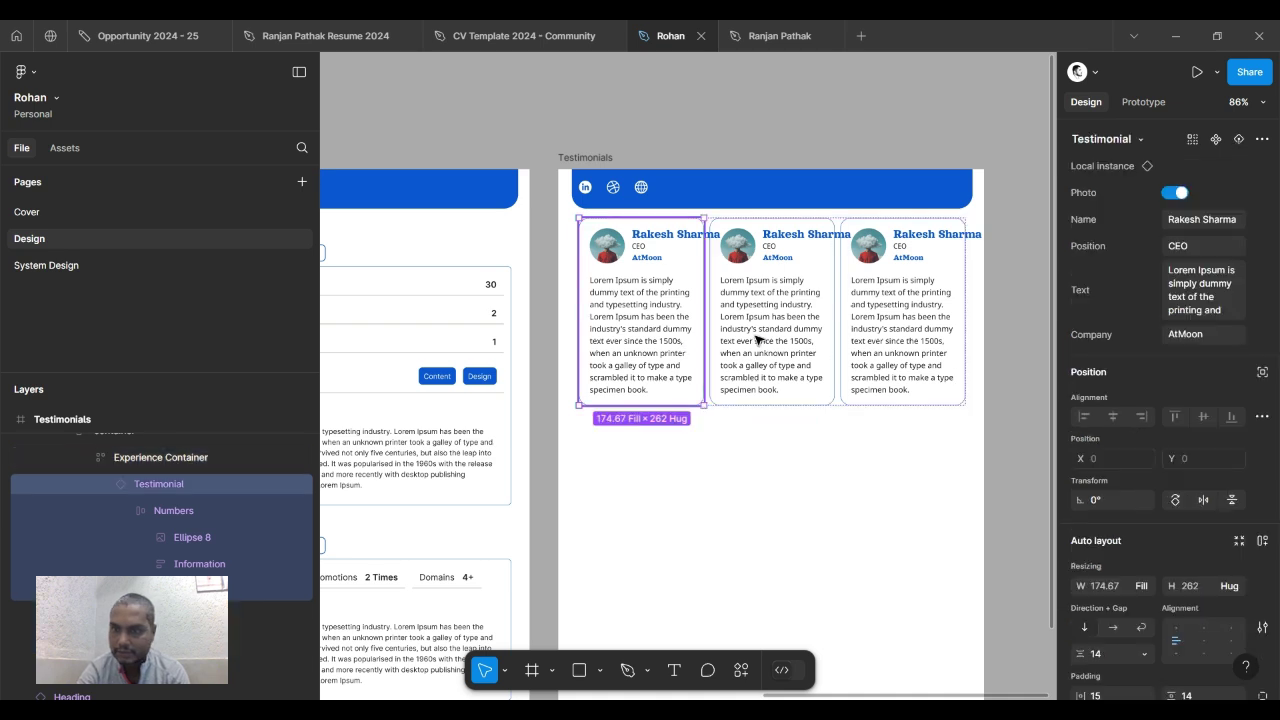
pyautogui.scroll(-1, 1200, 562)
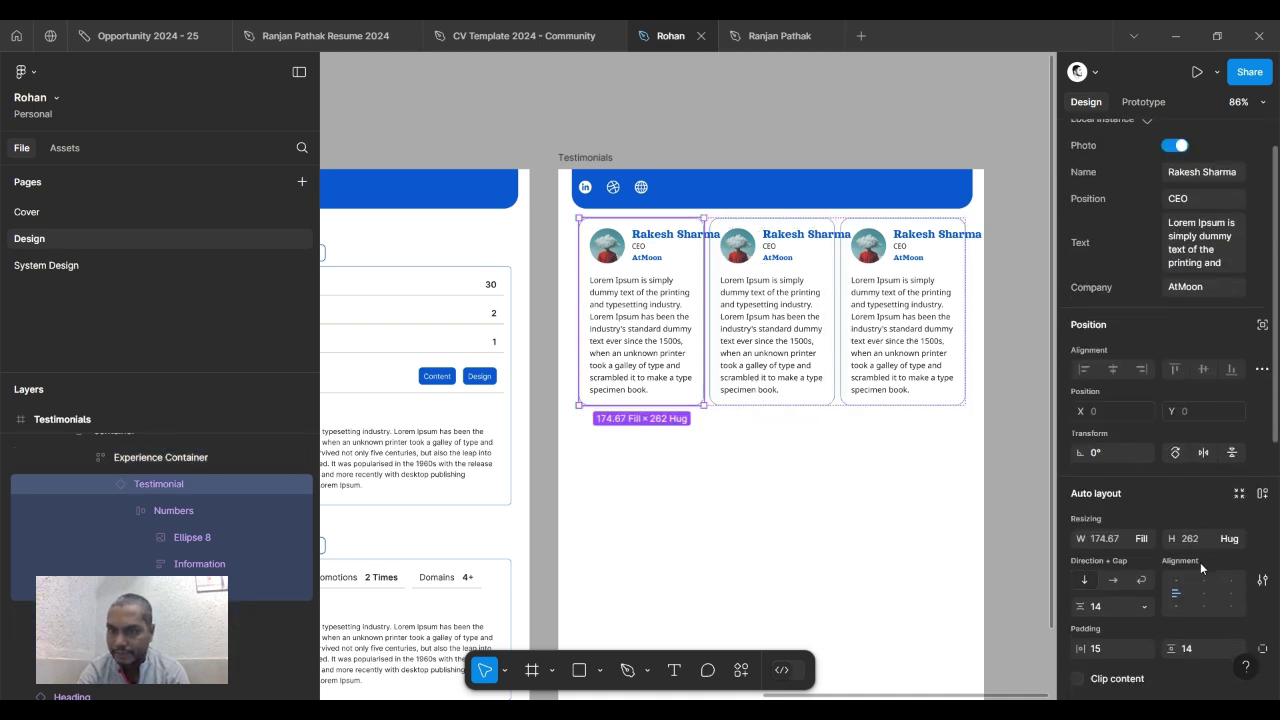
pyautogui.click(1146, 538)
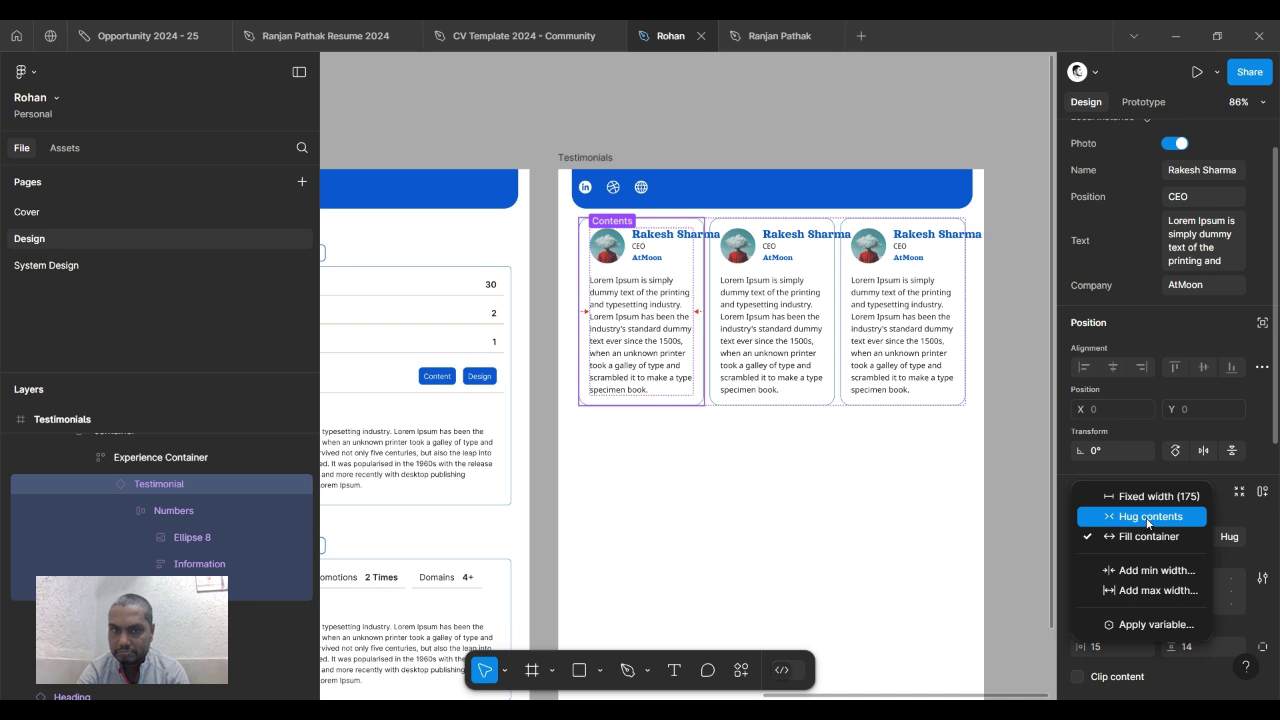
pyautogui.click(1146, 517)
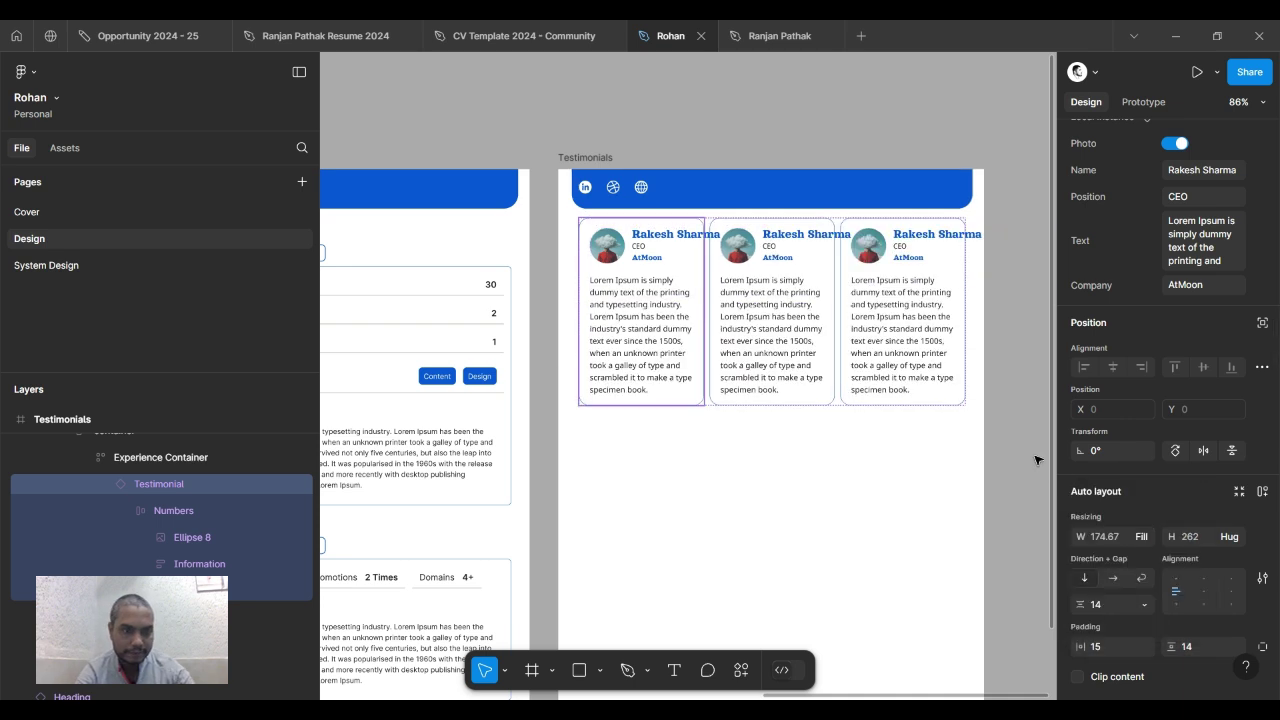
pyautogui.hotkey('ctrl', 'z')
pyautogui.click(183, 460)
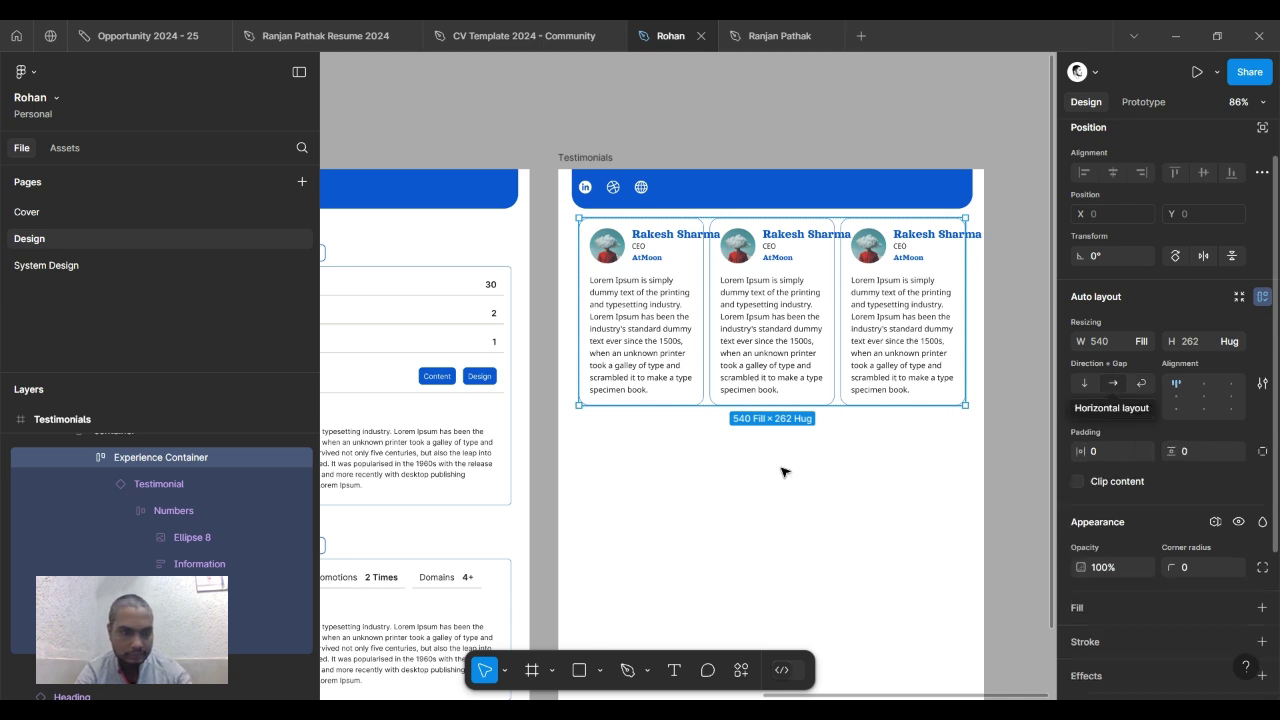
# Drag the first testimonial card wider to about 439 across the row
pyautogui.click(196, 481)
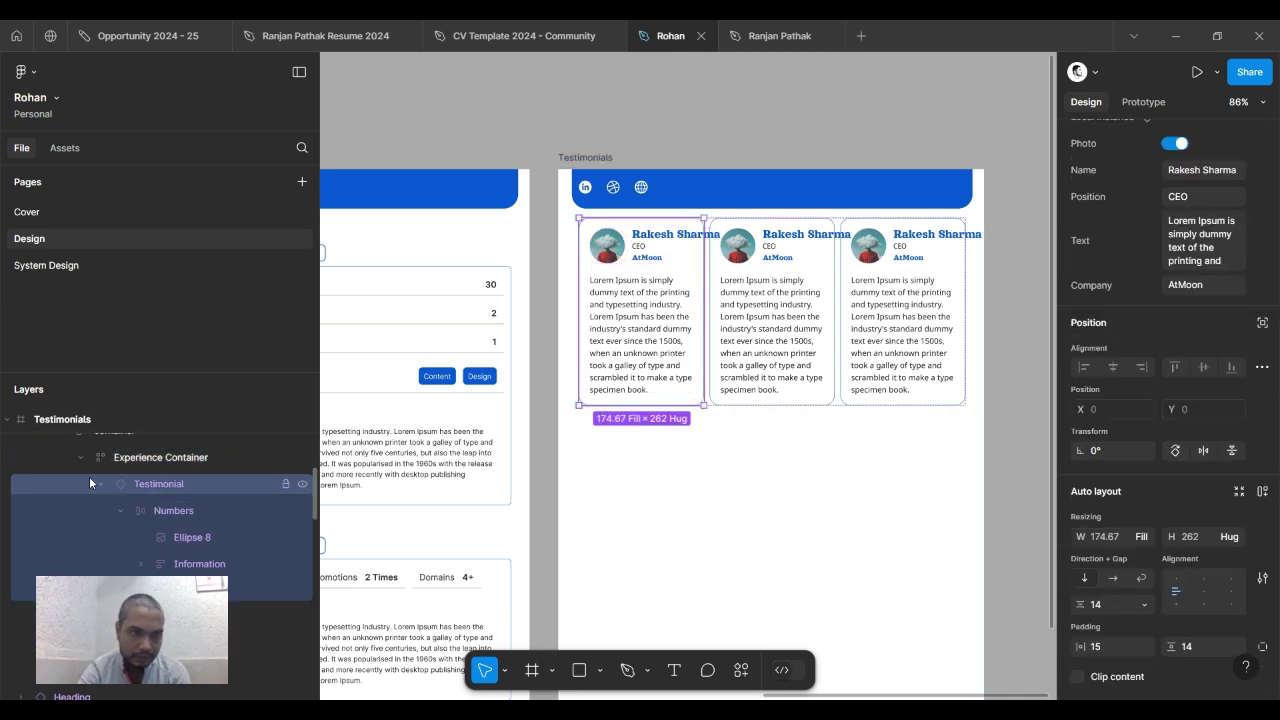
pyautogui.click(104, 485)
pyautogui.click(168, 509)
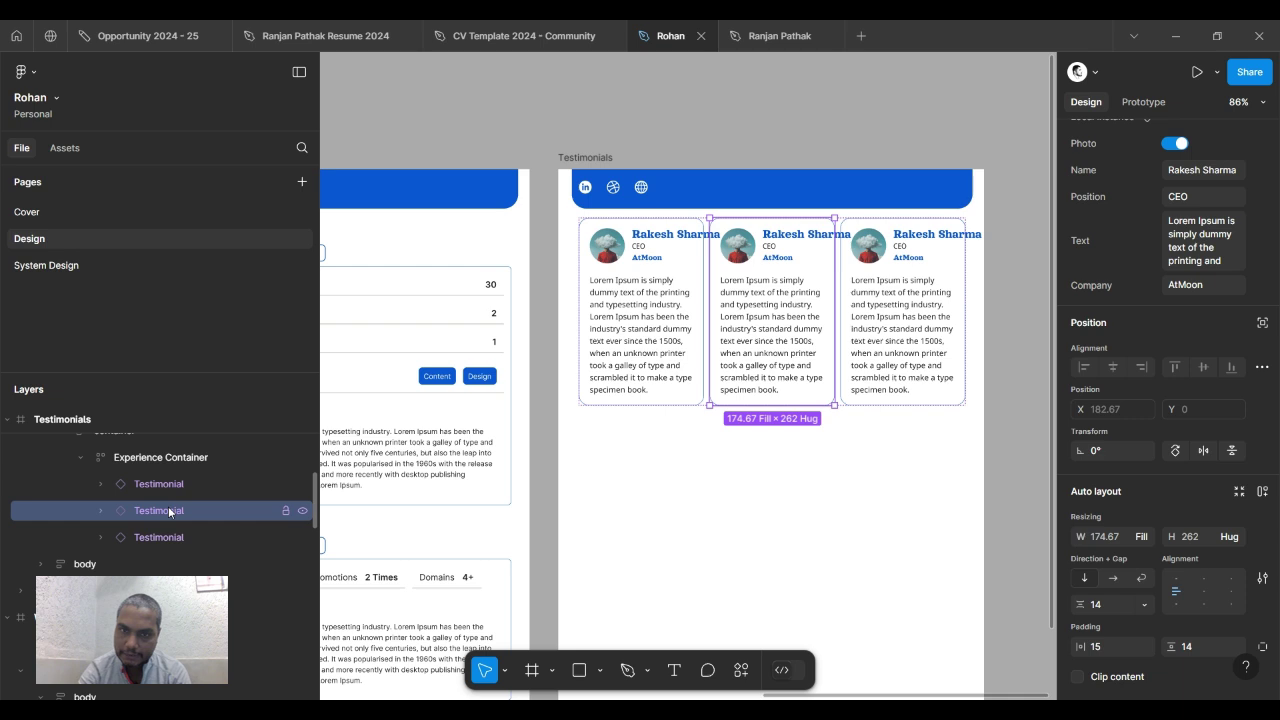
pyautogui.click(700, 310)
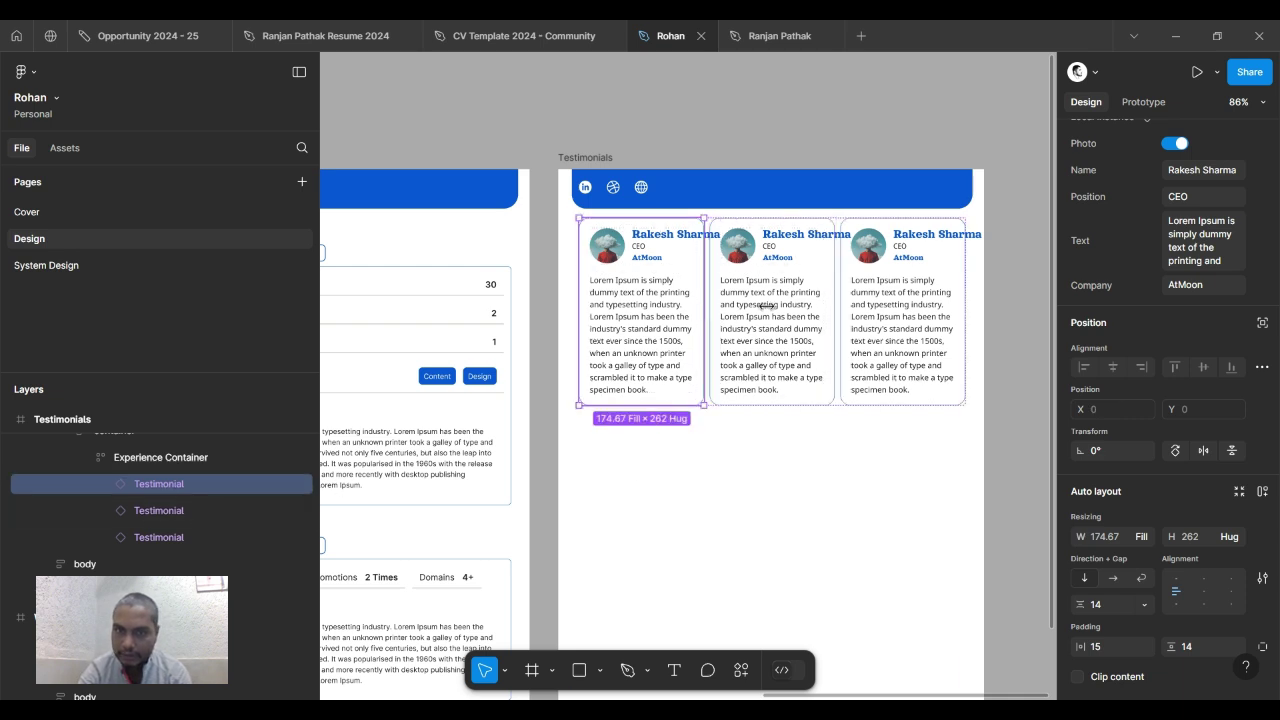
pyautogui.moveTo(705, 311); pyautogui.dragTo(897, 308)
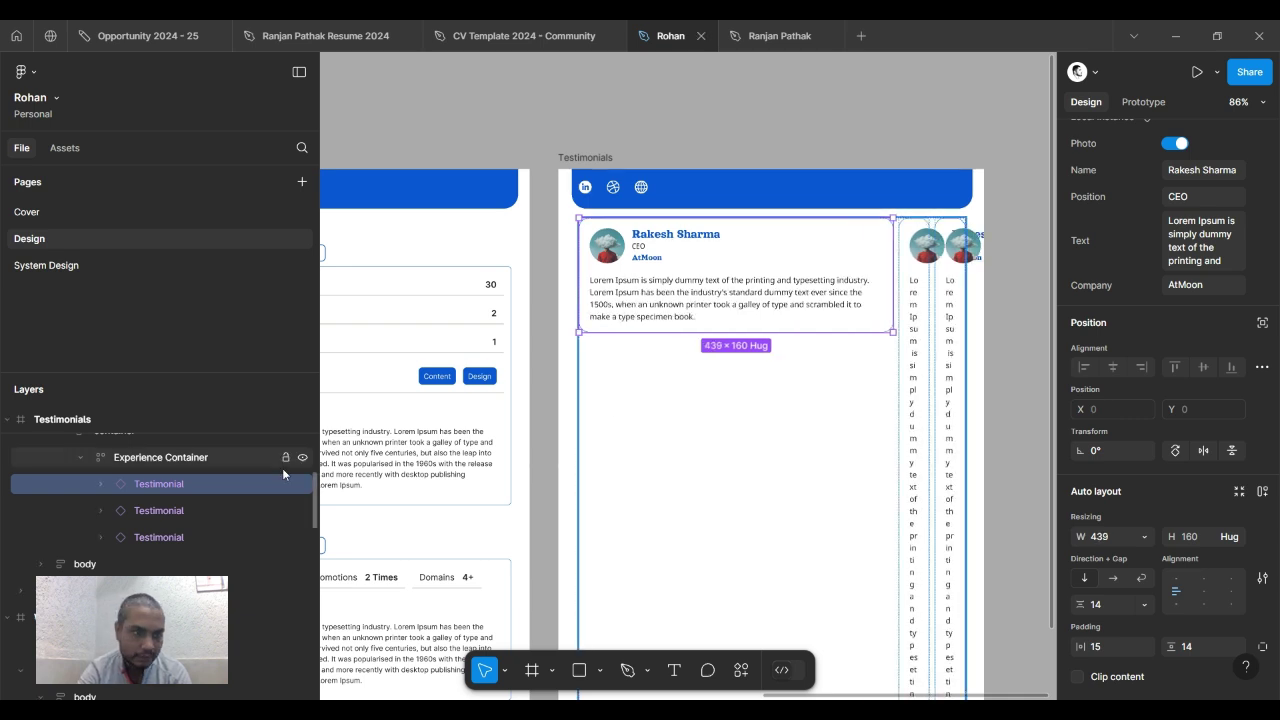
# Set the Experience Container height to Fill container and select the second and third cards
pyautogui.click(182, 462)
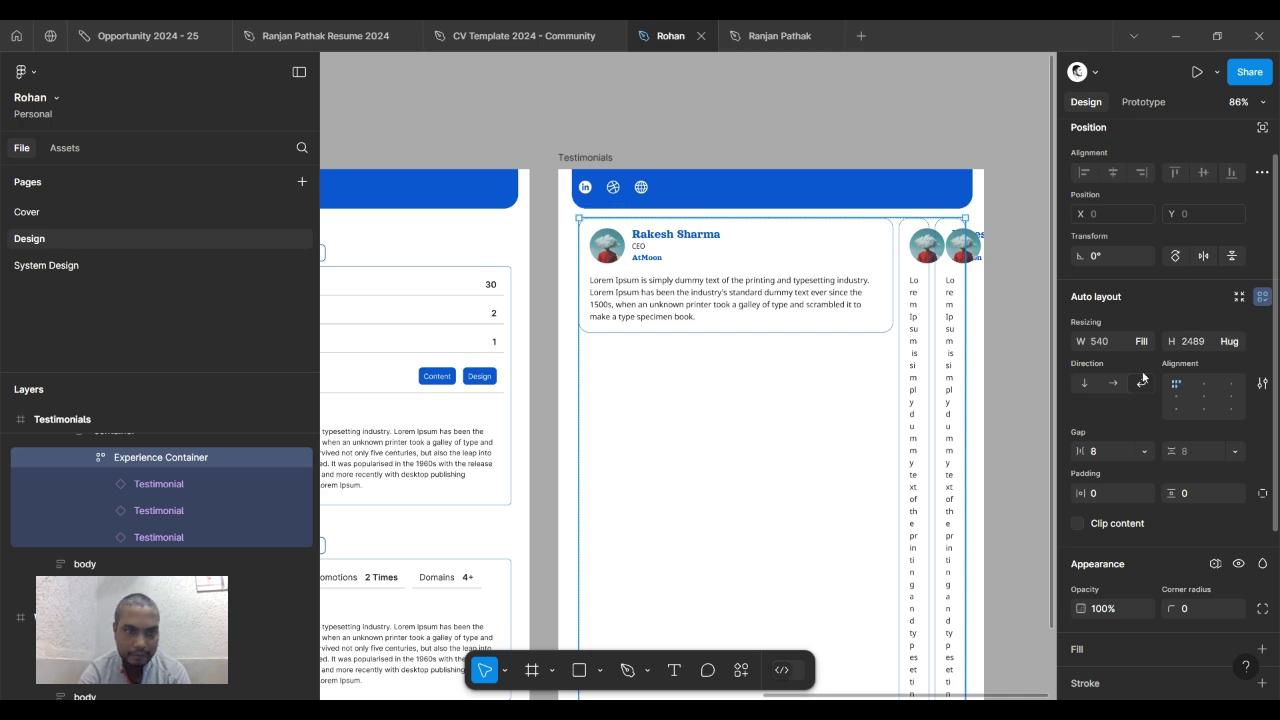
pyautogui.click(1234, 346)
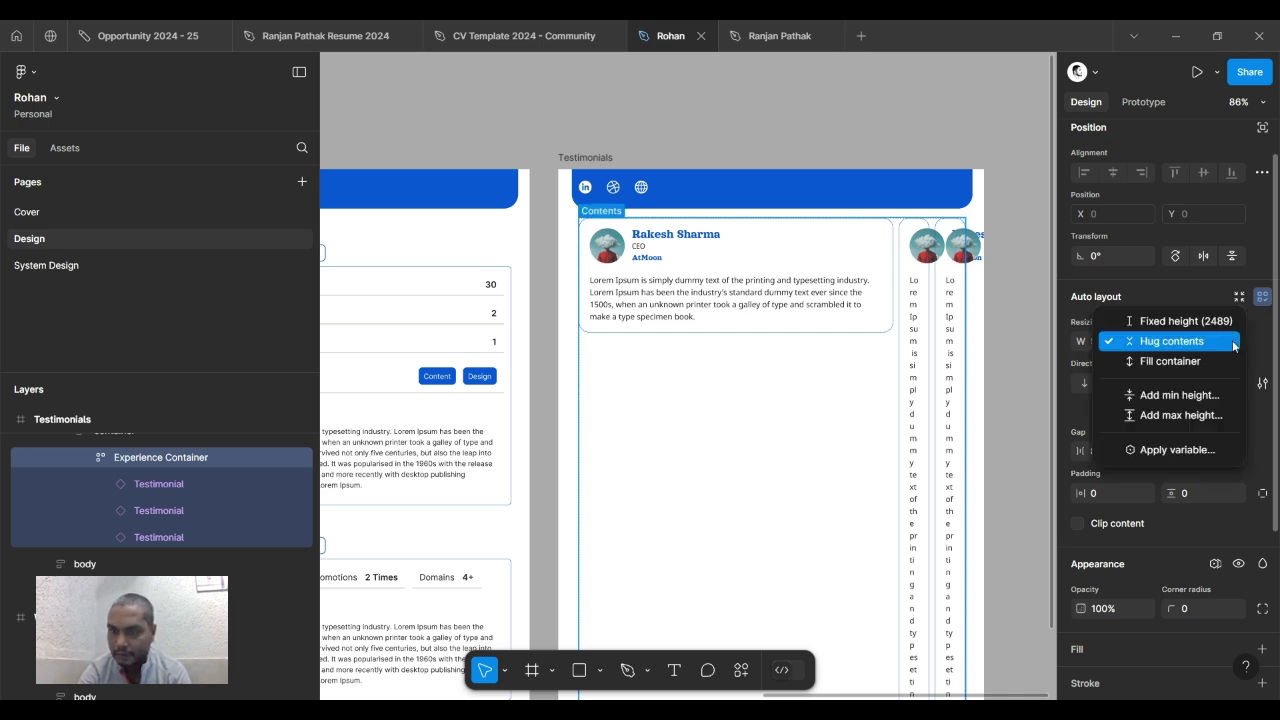
pyautogui.click(1212, 362)
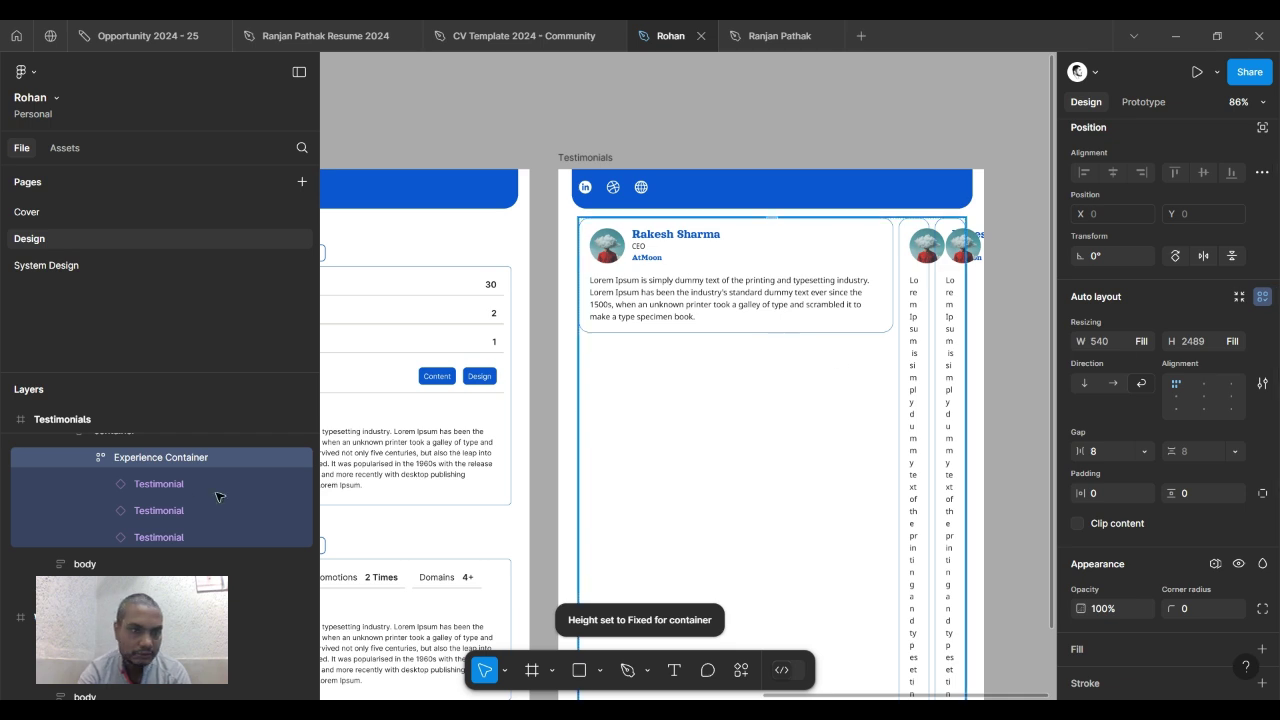
pyautogui.click(150, 511)
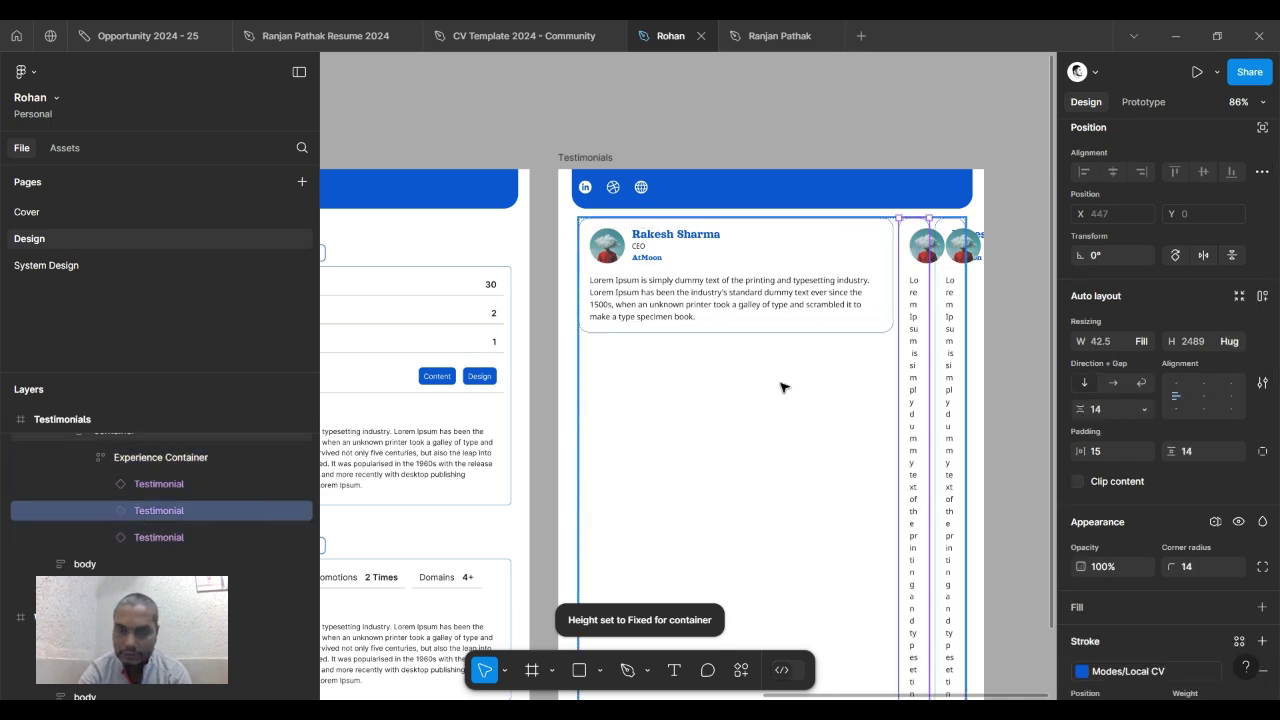
pyautogui.keyDown('shift'); pyautogui.click(940, 315); pyautogui.keyUp('shift')
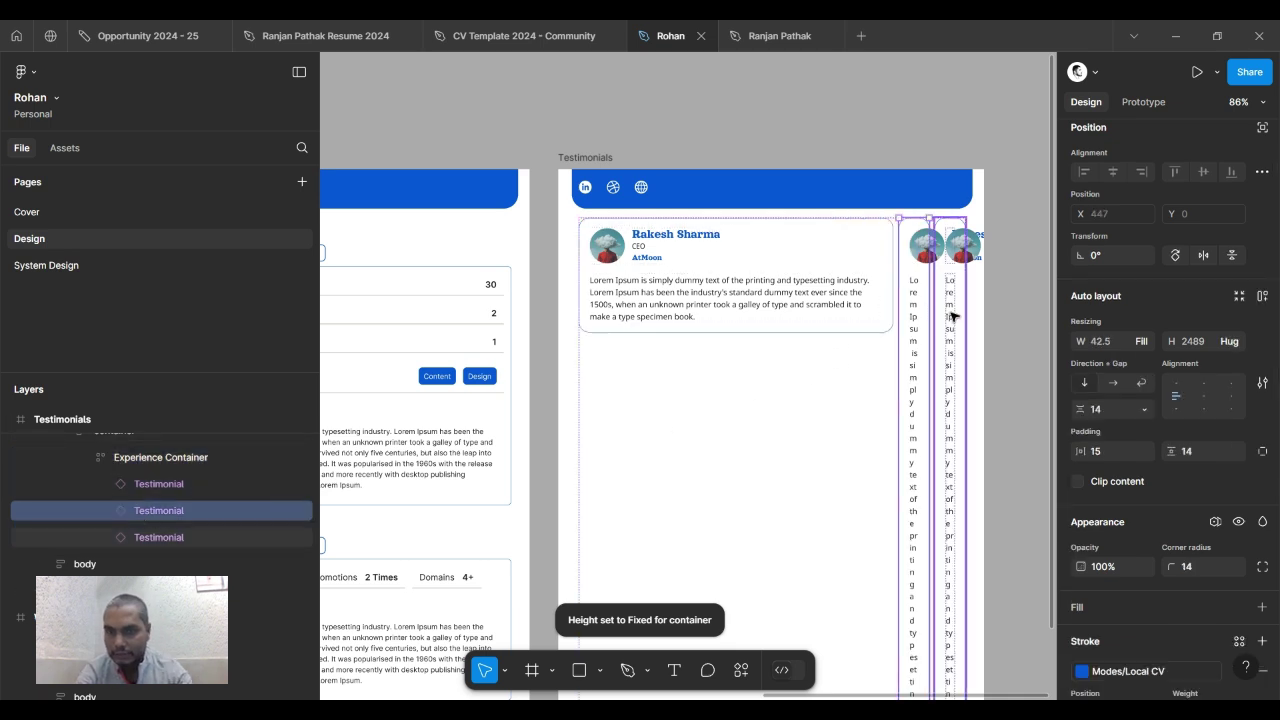
# Try Hug, Fill and Fixed width on the two cards, settling on Hug
pyautogui.click(1143, 341)
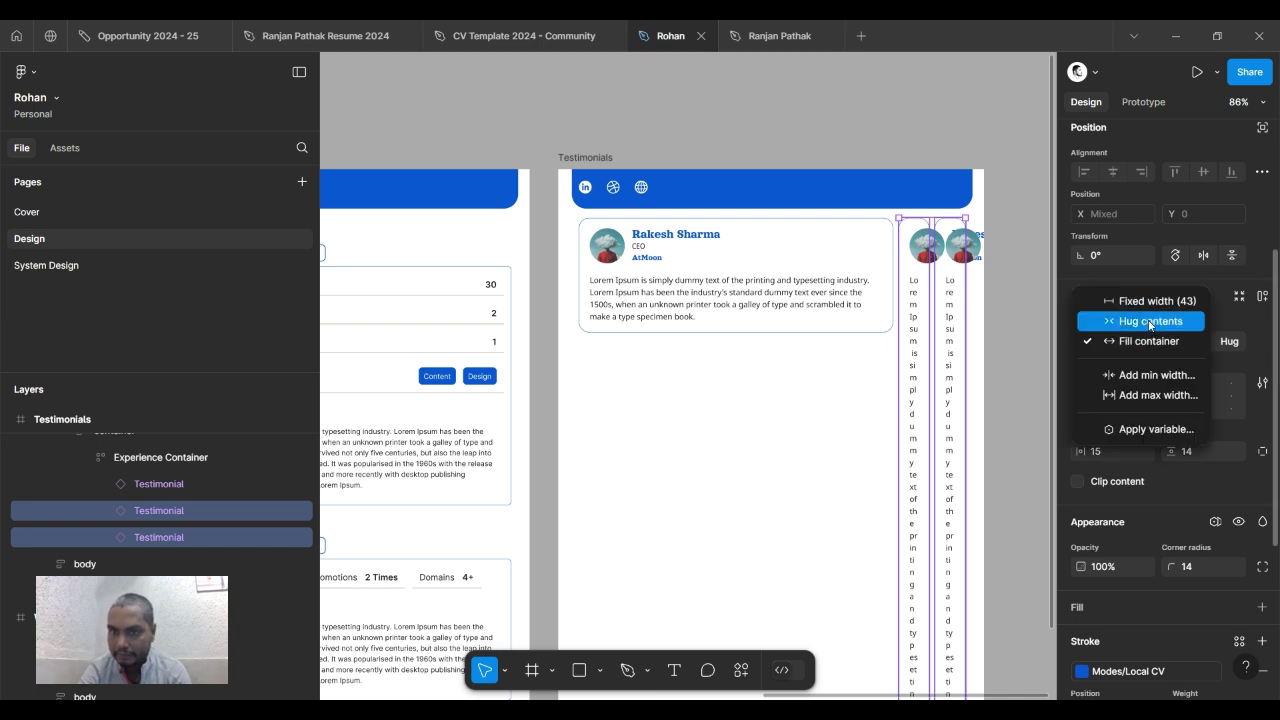
pyautogui.click(1148, 320)
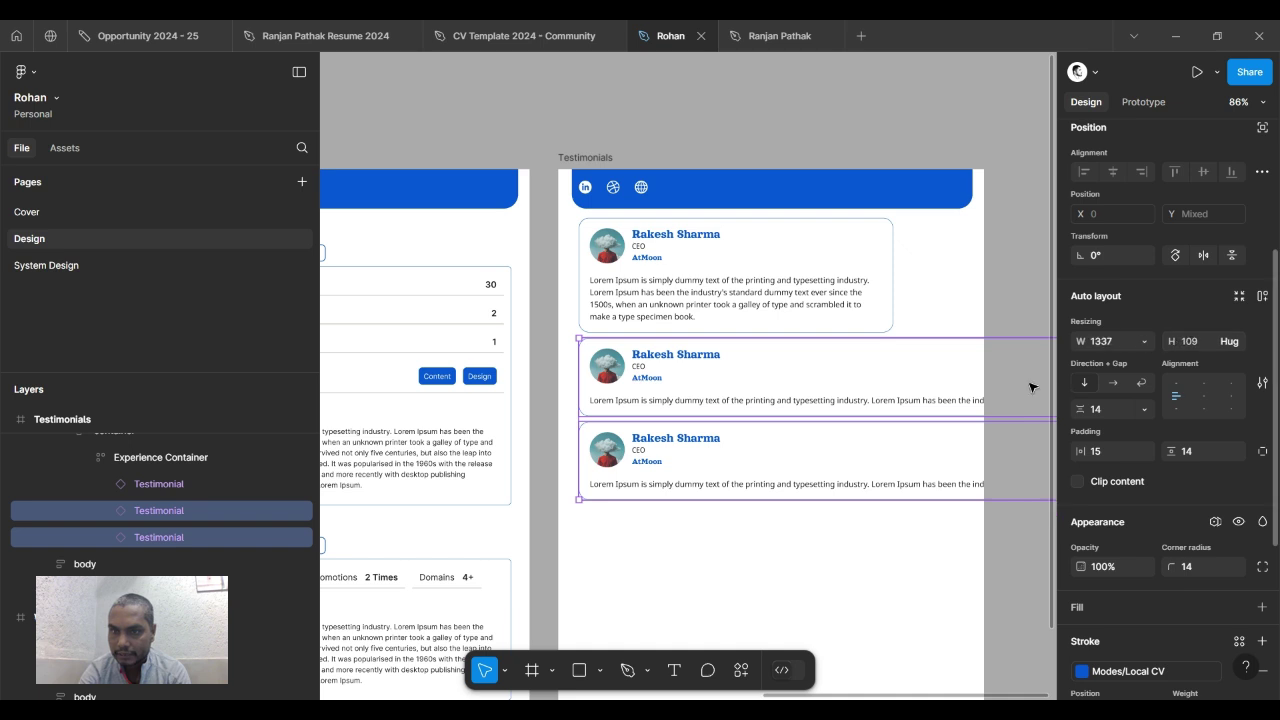
pyautogui.click(1143, 342)
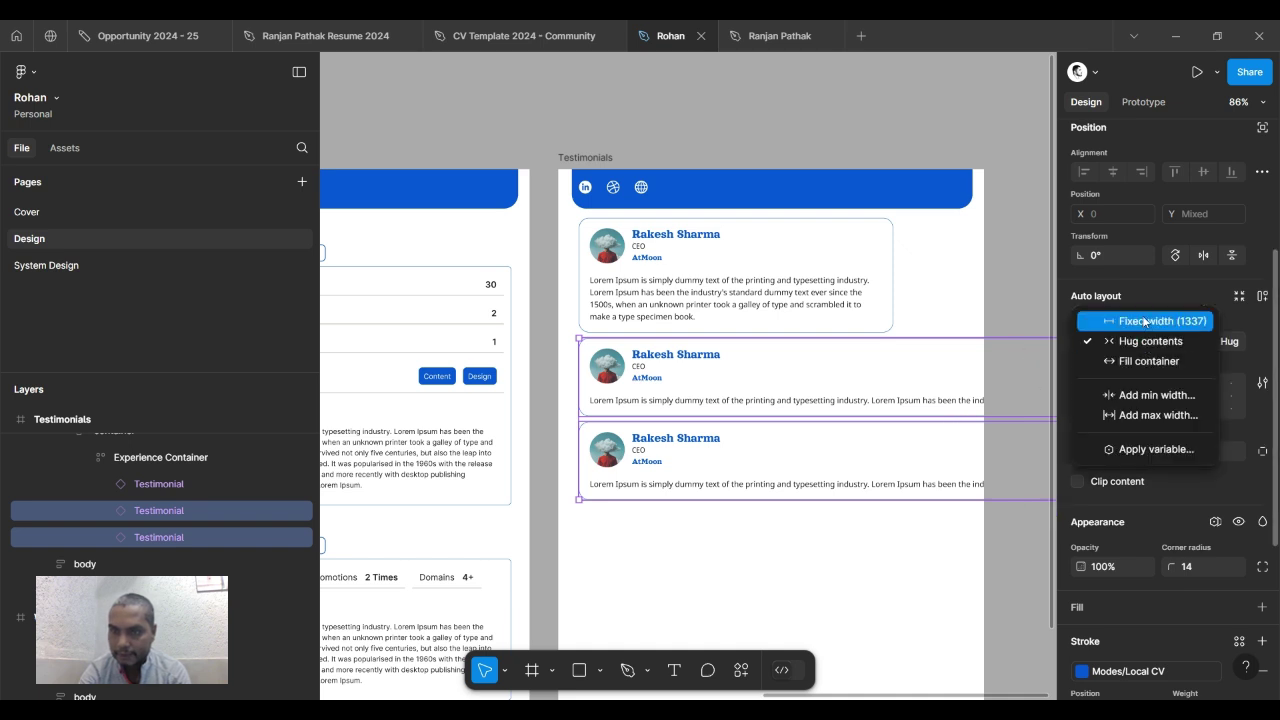
pyautogui.click(1150, 363)
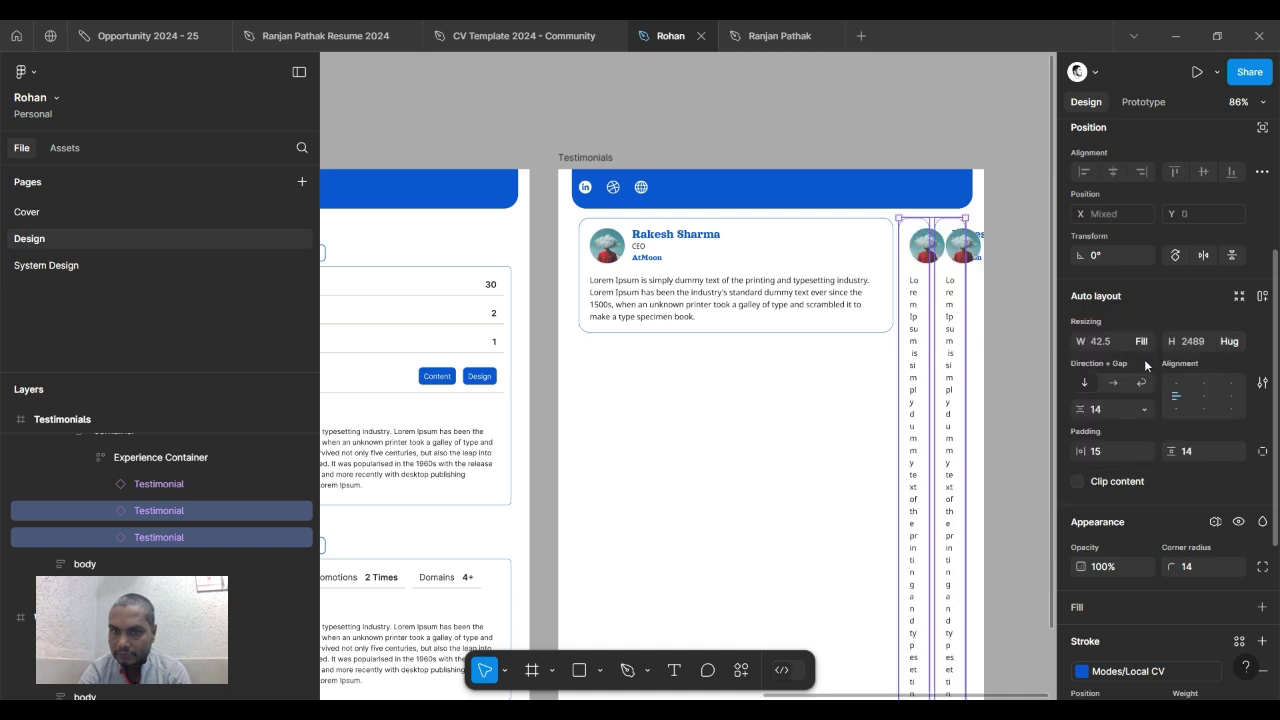
pyautogui.click(1144, 337)
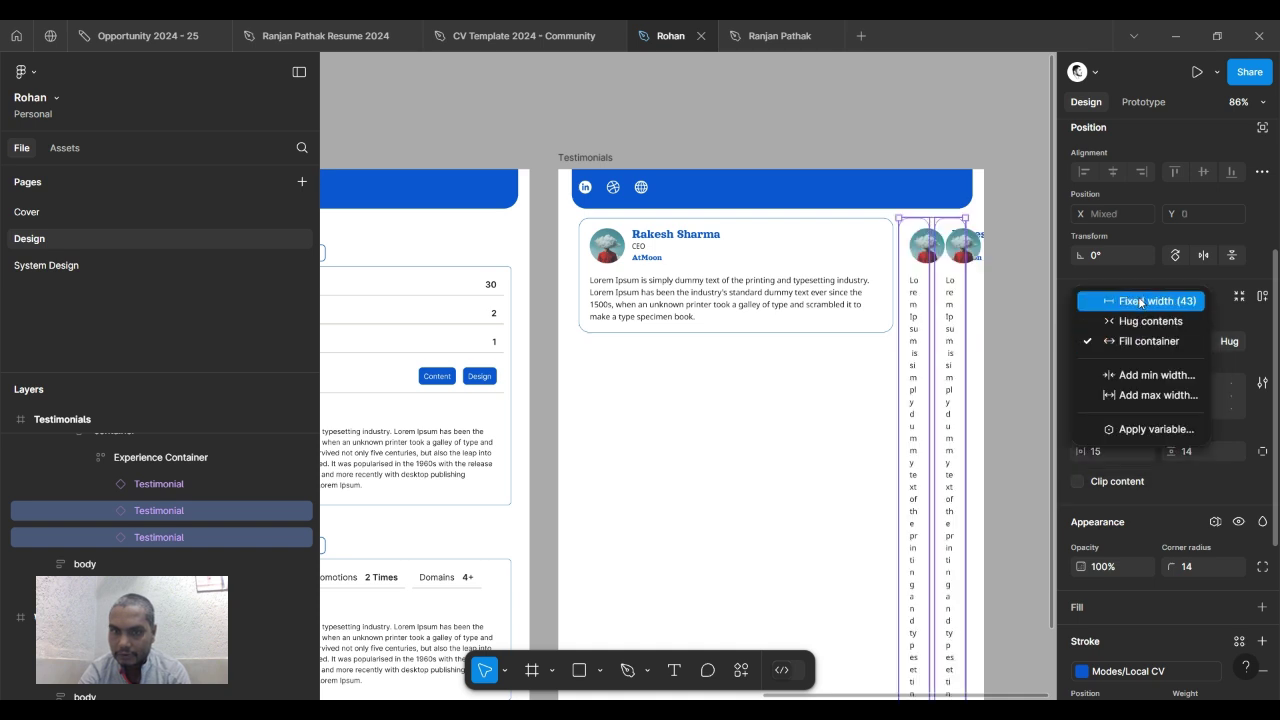
pyautogui.click(1140, 302)
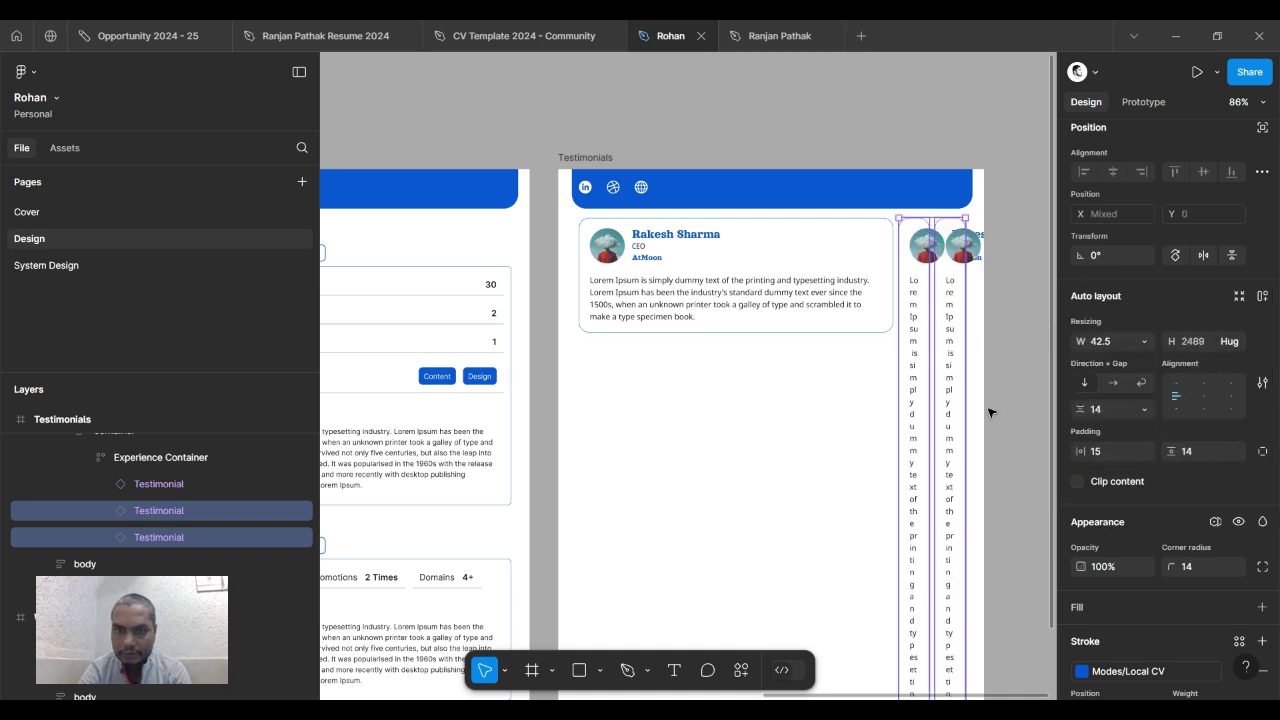
pyautogui.click(1145, 340)
pyautogui.click(1133, 362)
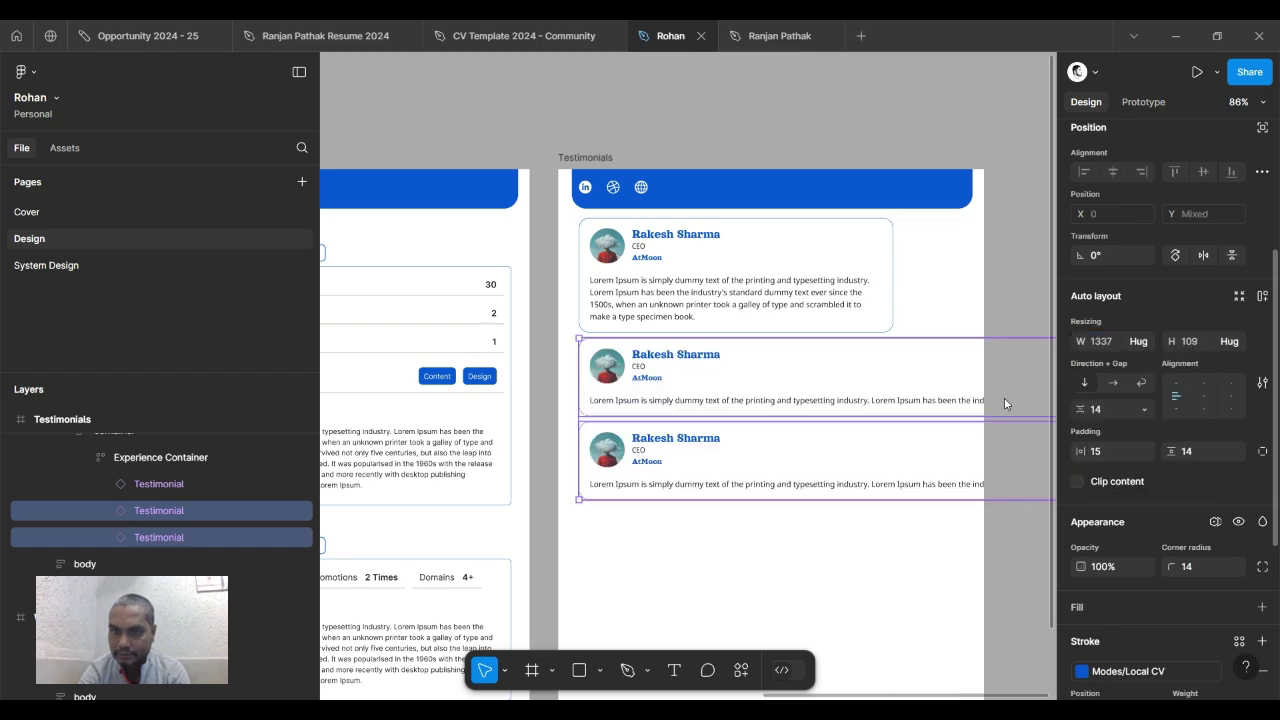
# Narrow the testimonial cards so two sit side by side at equal height
pyautogui.scroll(-3, 871, 406)
pyautogui.hscroll(2, 900, 408)
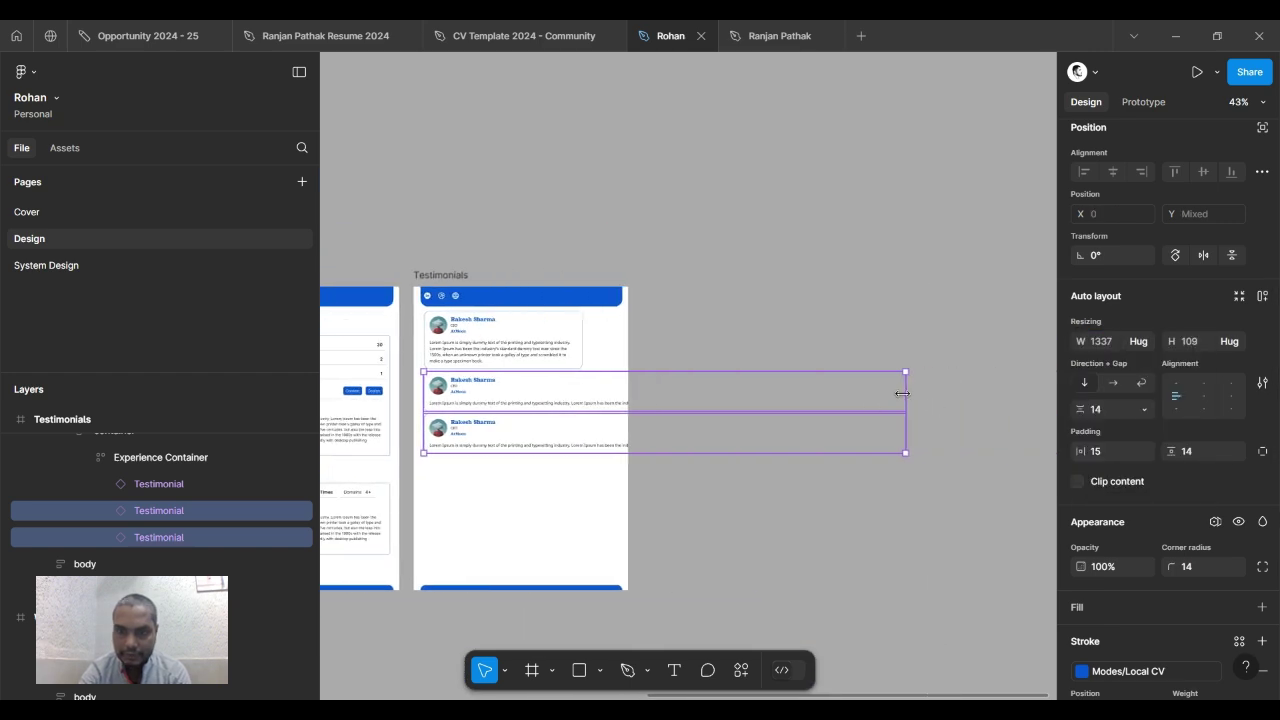
pyautogui.moveTo(655, 399); pyautogui.dragTo(581, 416)
pyautogui.scroll(5, 500, 323)
pyautogui.scroll(-2, 625, 437)
pyautogui.hscroll(-2, 625, 437)
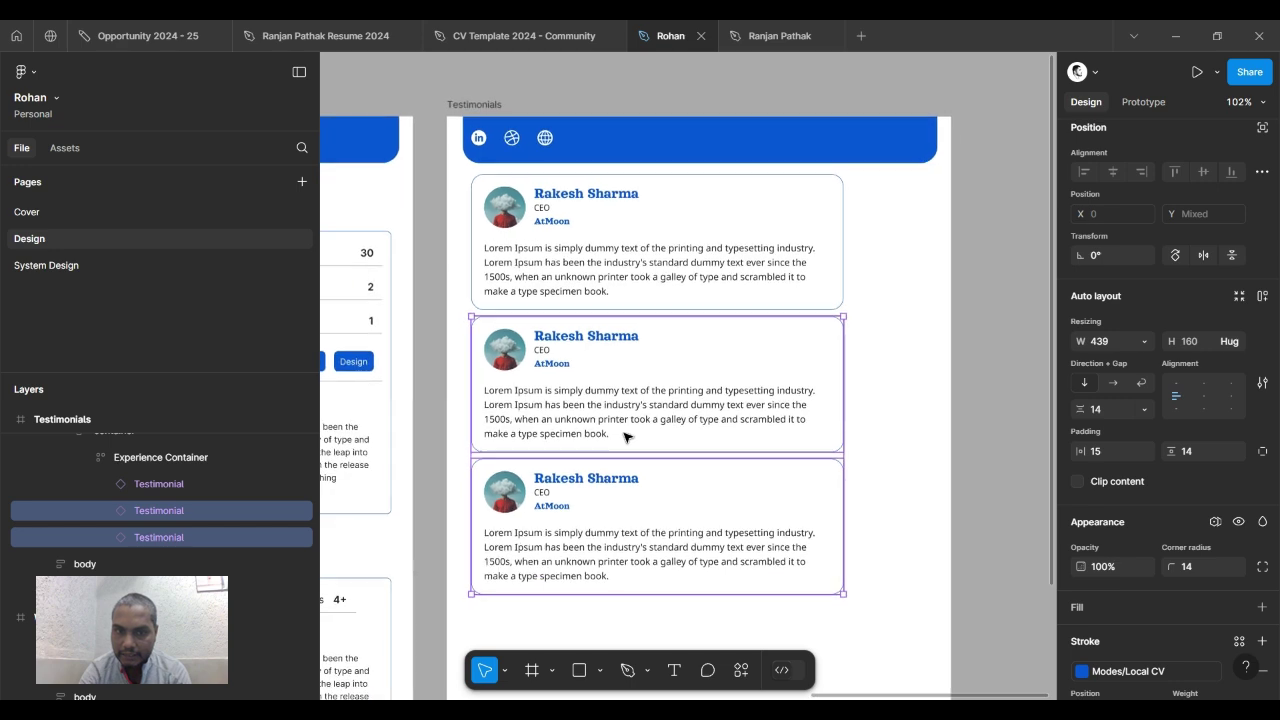
pyautogui.doubleClick(735, 204)
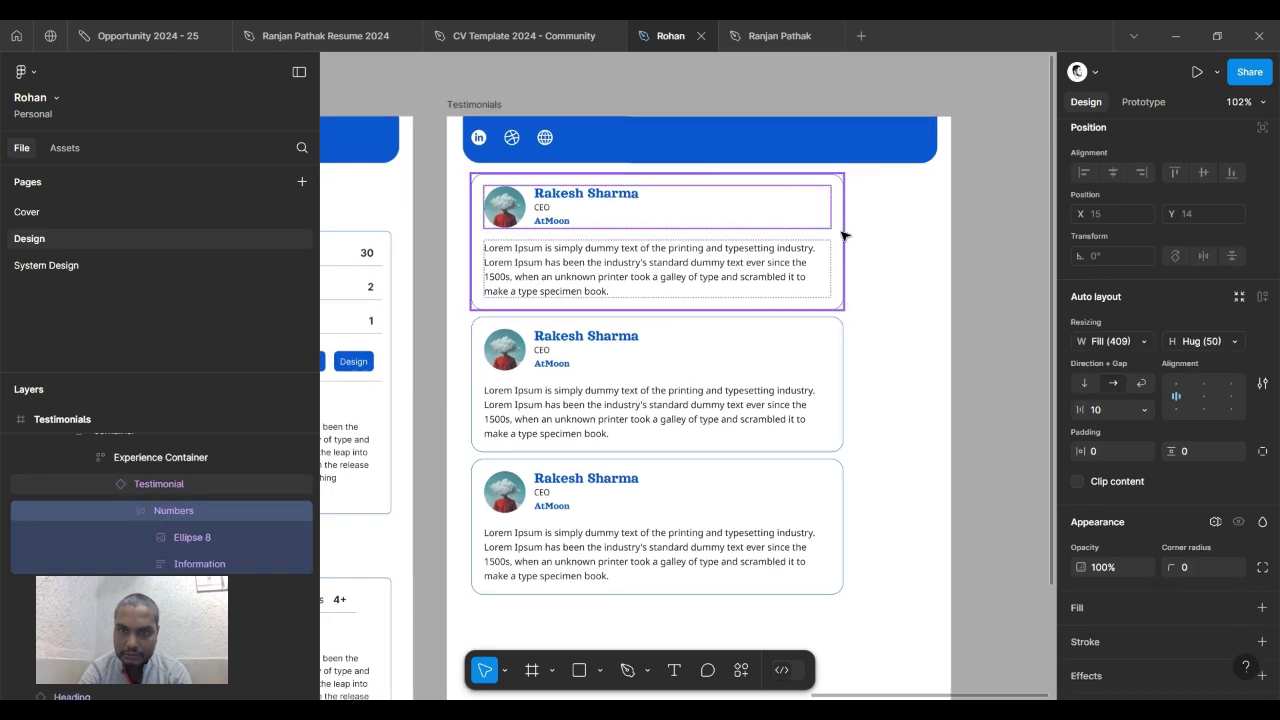
pyautogui.click(838, 281)
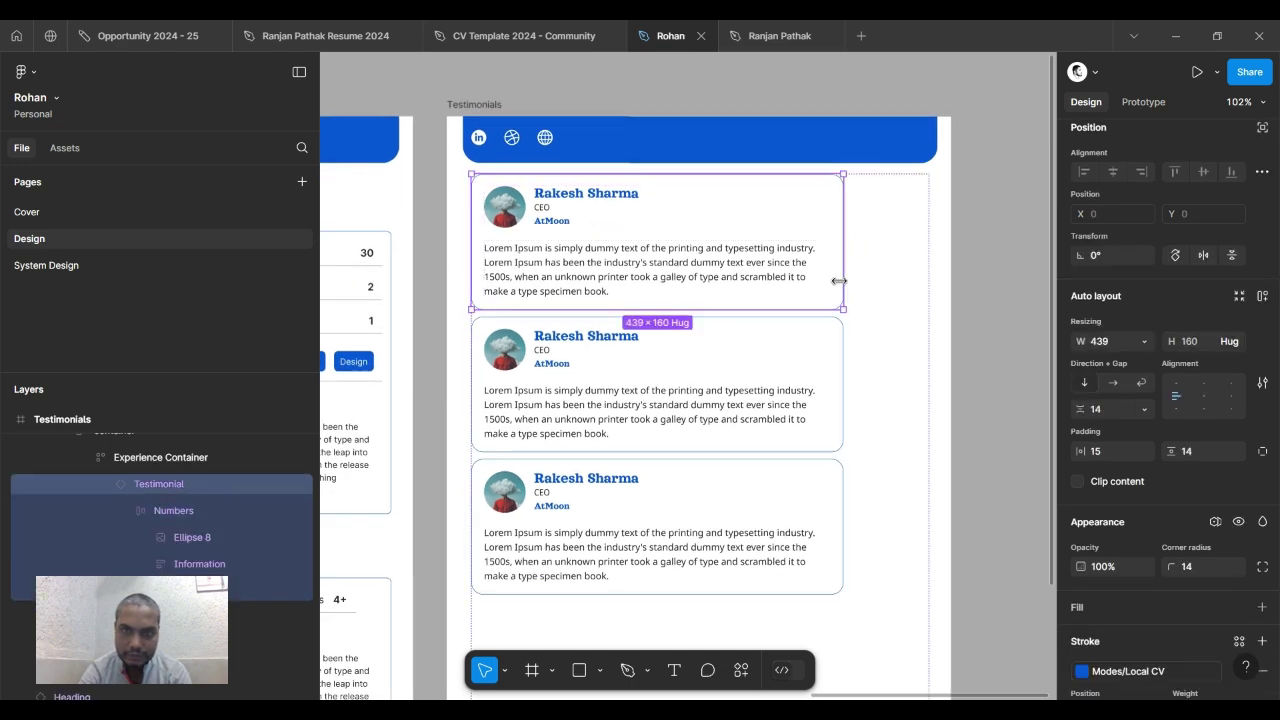
pyautogui.moveTo(838, 281); pyautogui.dragTo(665, 260)
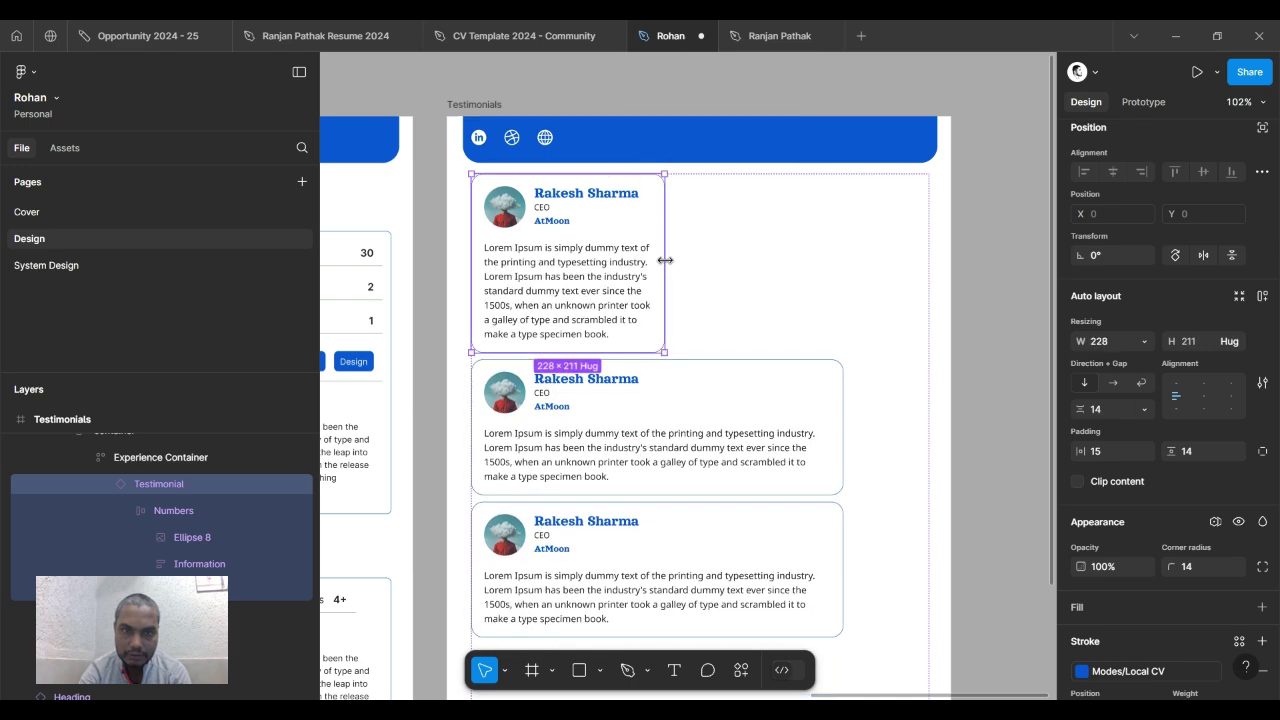
pyautogui.click(714, 428)
pyautogui.moveTo(838, 428); pyautogui.dragTo(718, 402)
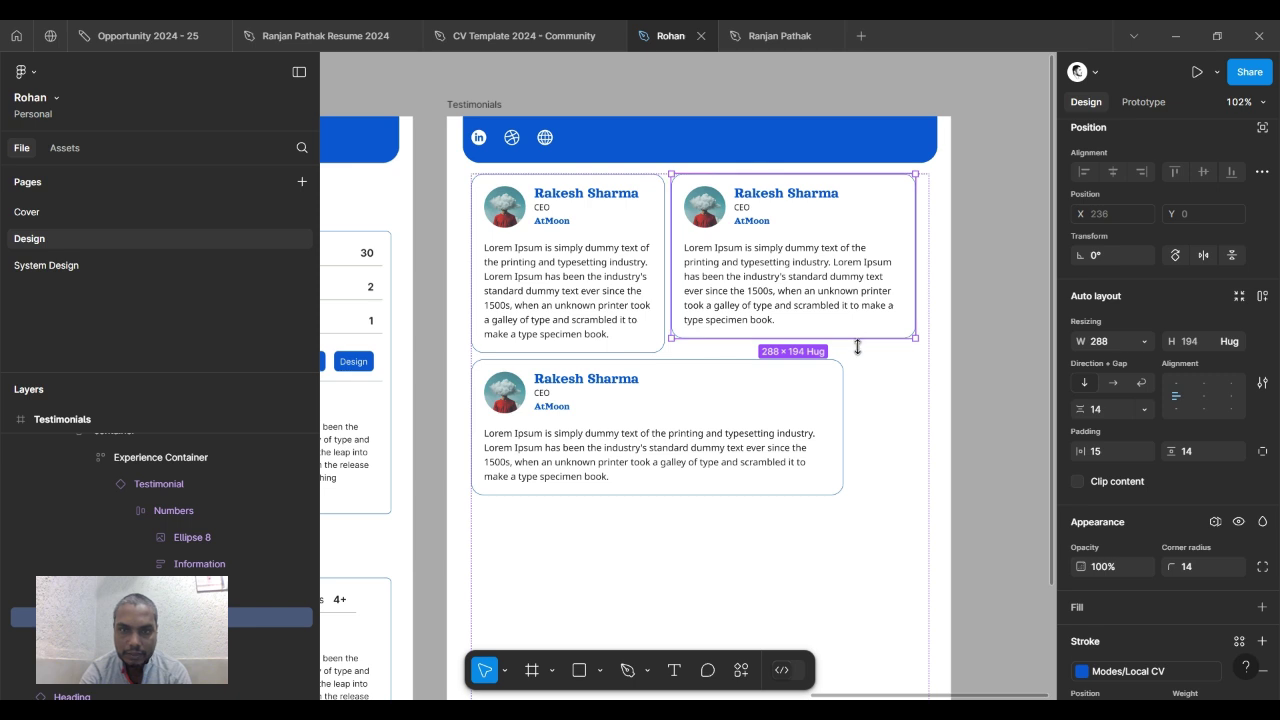
pyautogui.moveTo(857, 346); pyautogui.dragTo(858, 349)
# Widen the bottom testimonial card to span beneath the two cards above
pyautogui.click(823, 423)
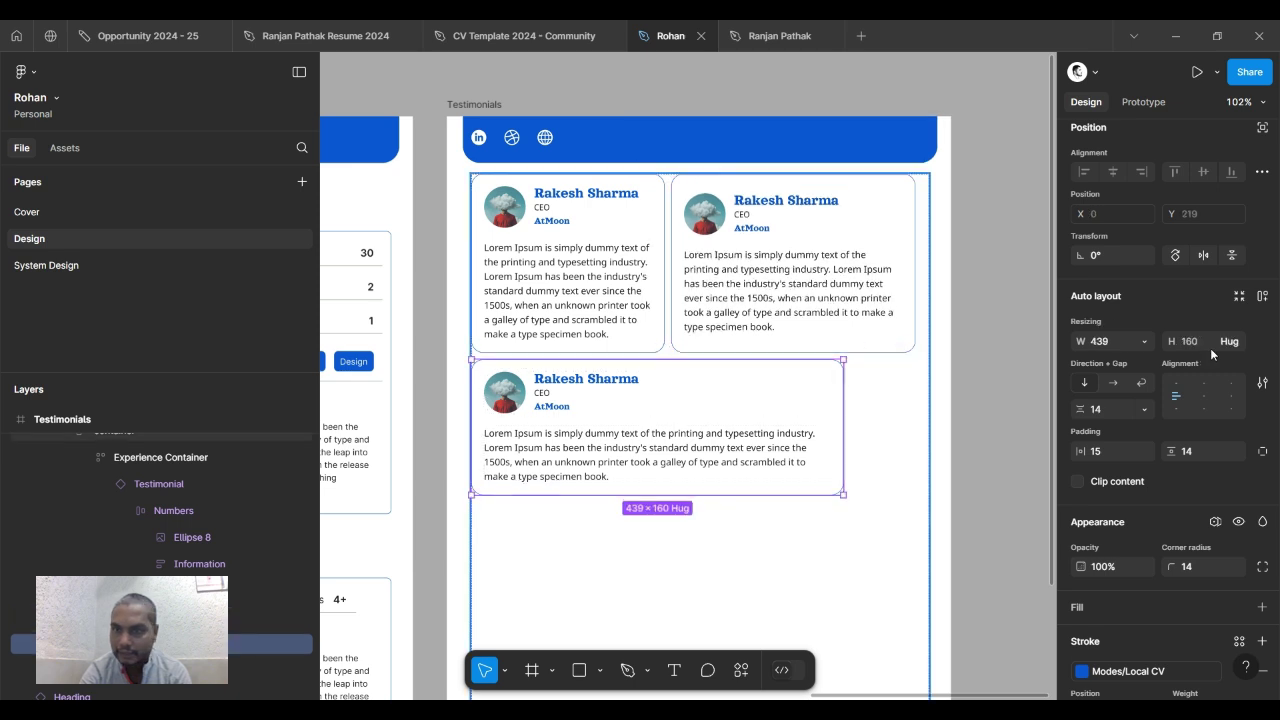
pyautogui.click(1145, 341)
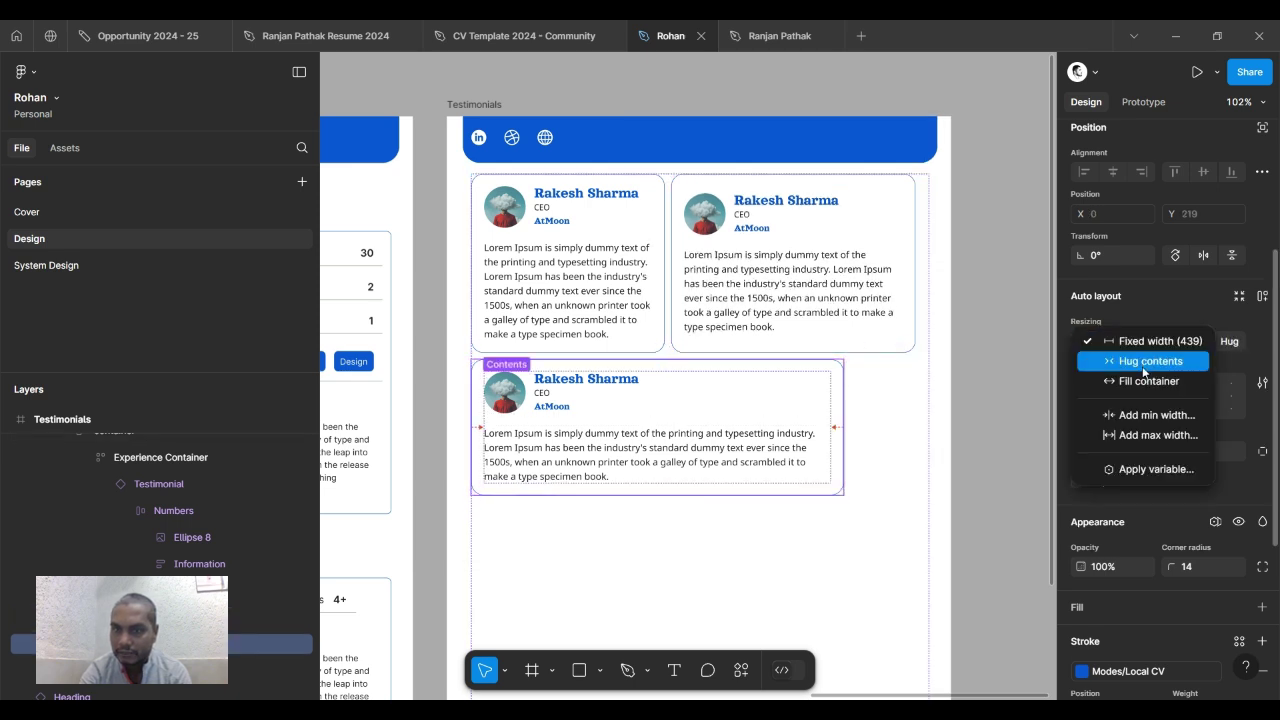
pyautogui.click(1145, 382)
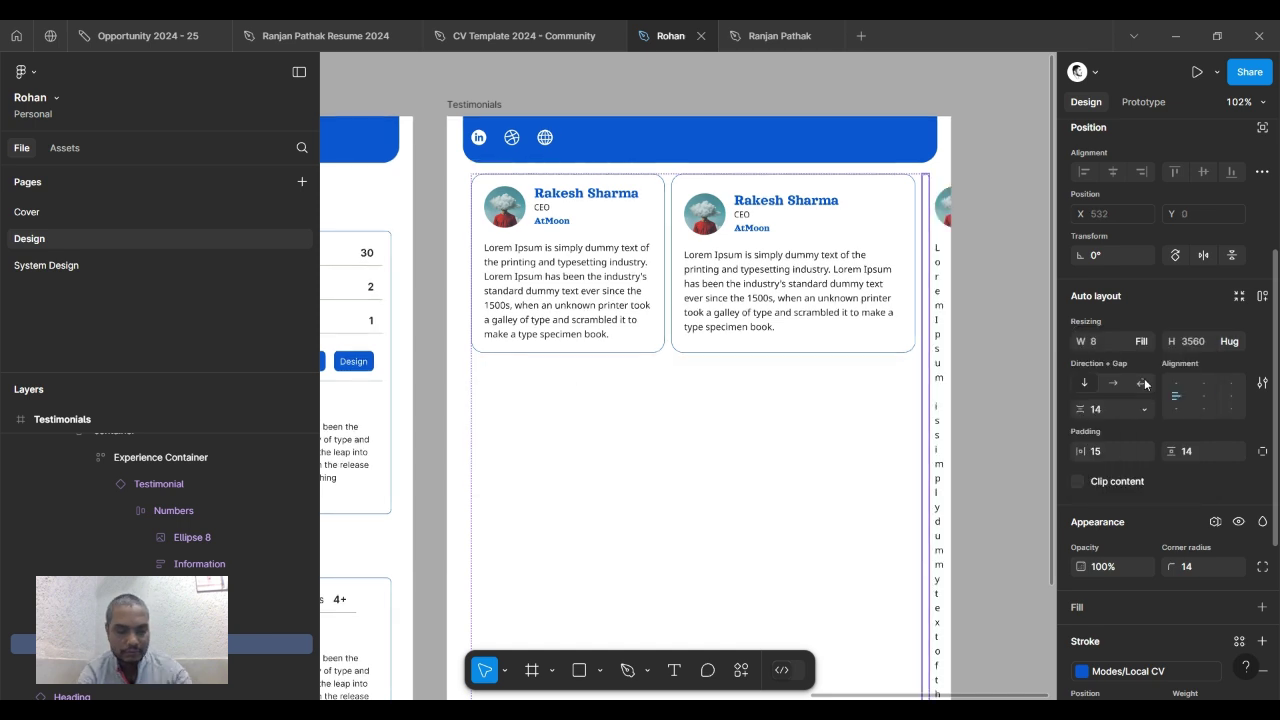
pyautogui.hotkey('ctrl', 'z')
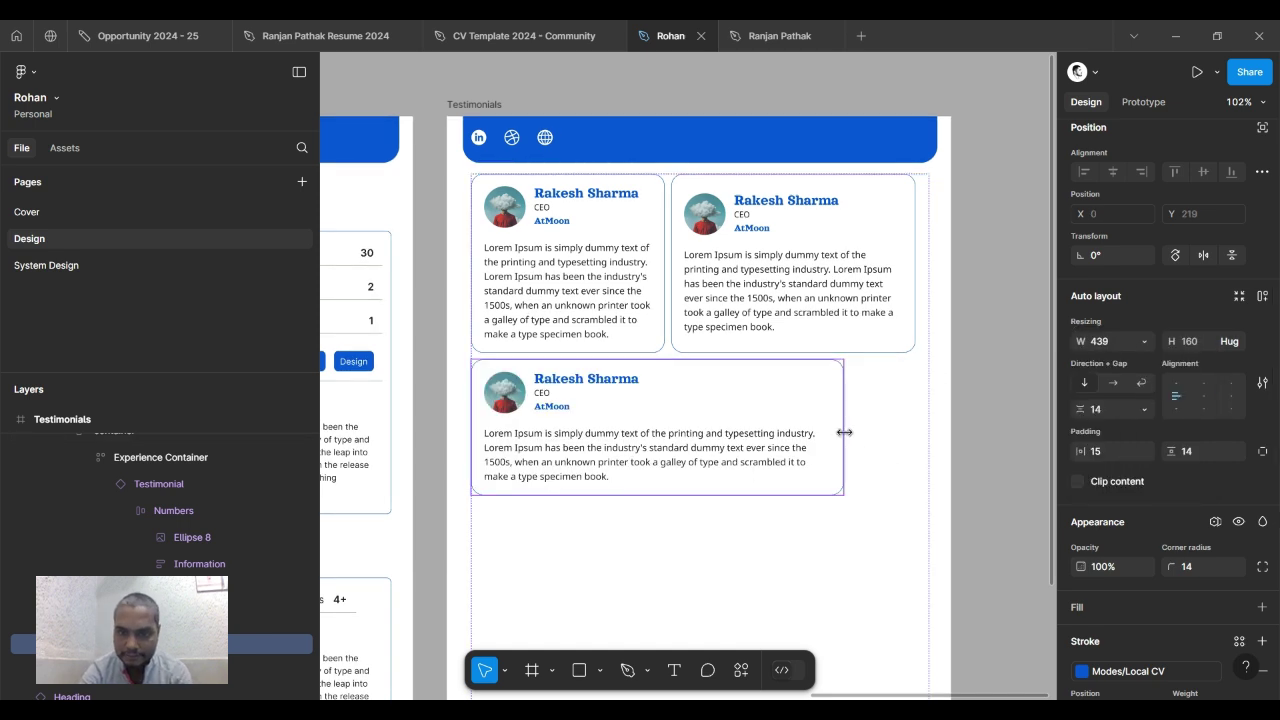
pyautogui.moveTo(884, 429); pyautogui.dragTo(942, 427)
pyautogui.click(963, 432)
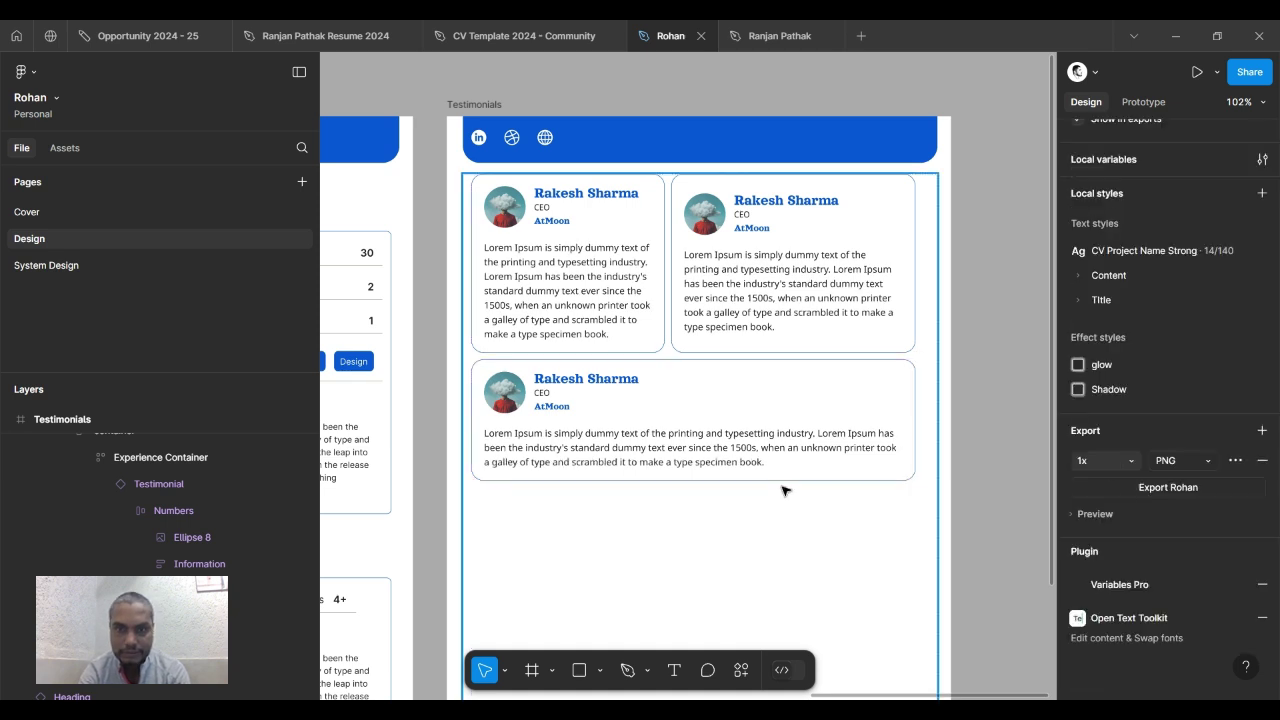
# Centre the testimonial cards horizontally with top-center alignment in the Experience Container
pyautogui.click(786, 489)
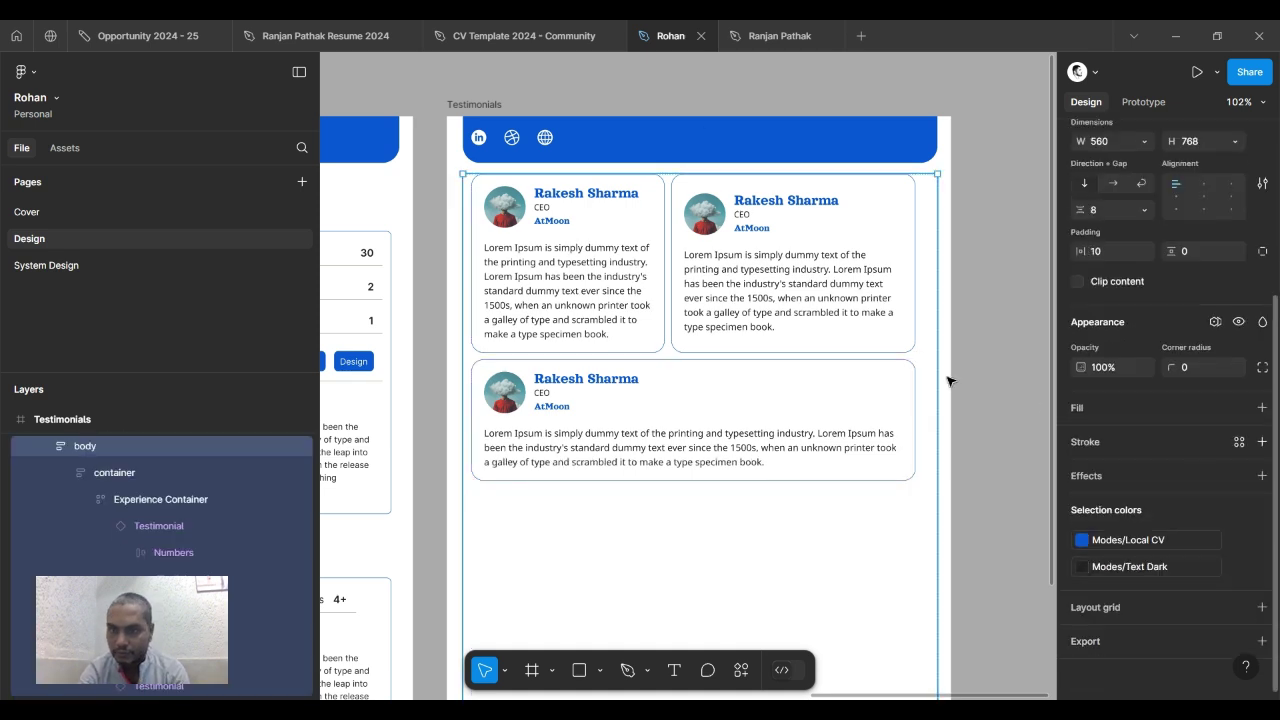
pyautogui.click(148, 506)
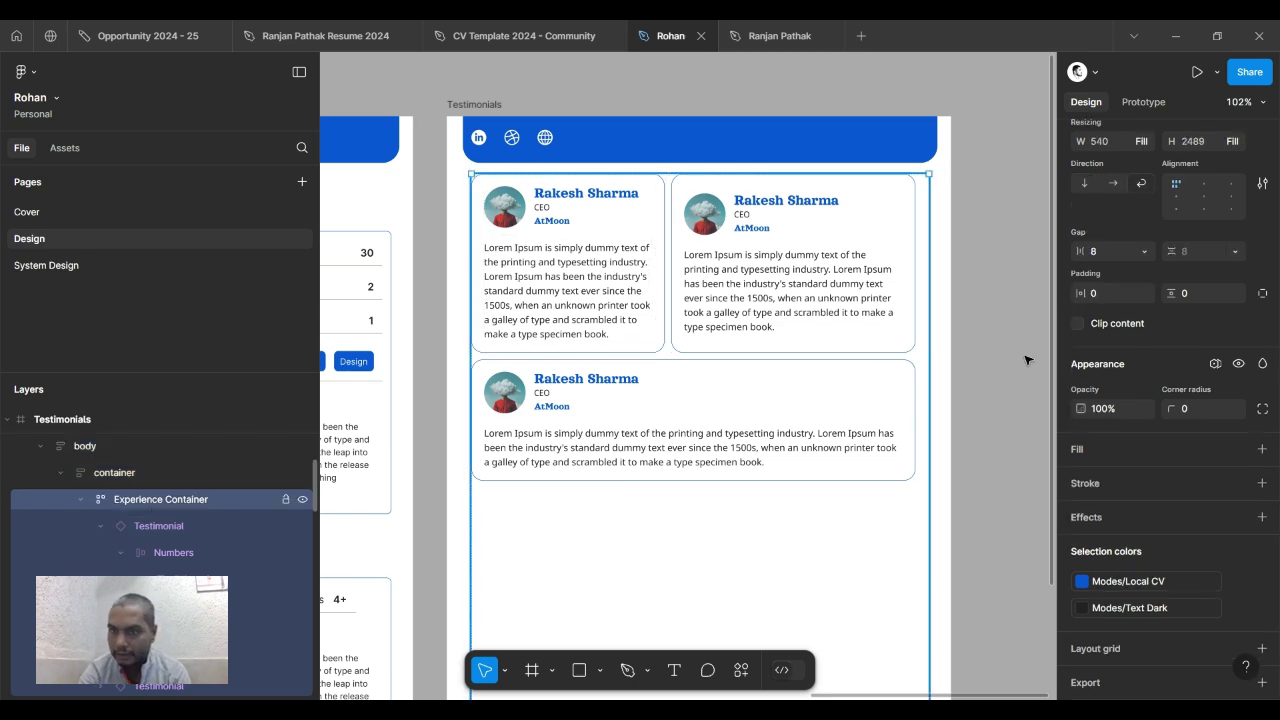
pyautogui.click(1205, 184)
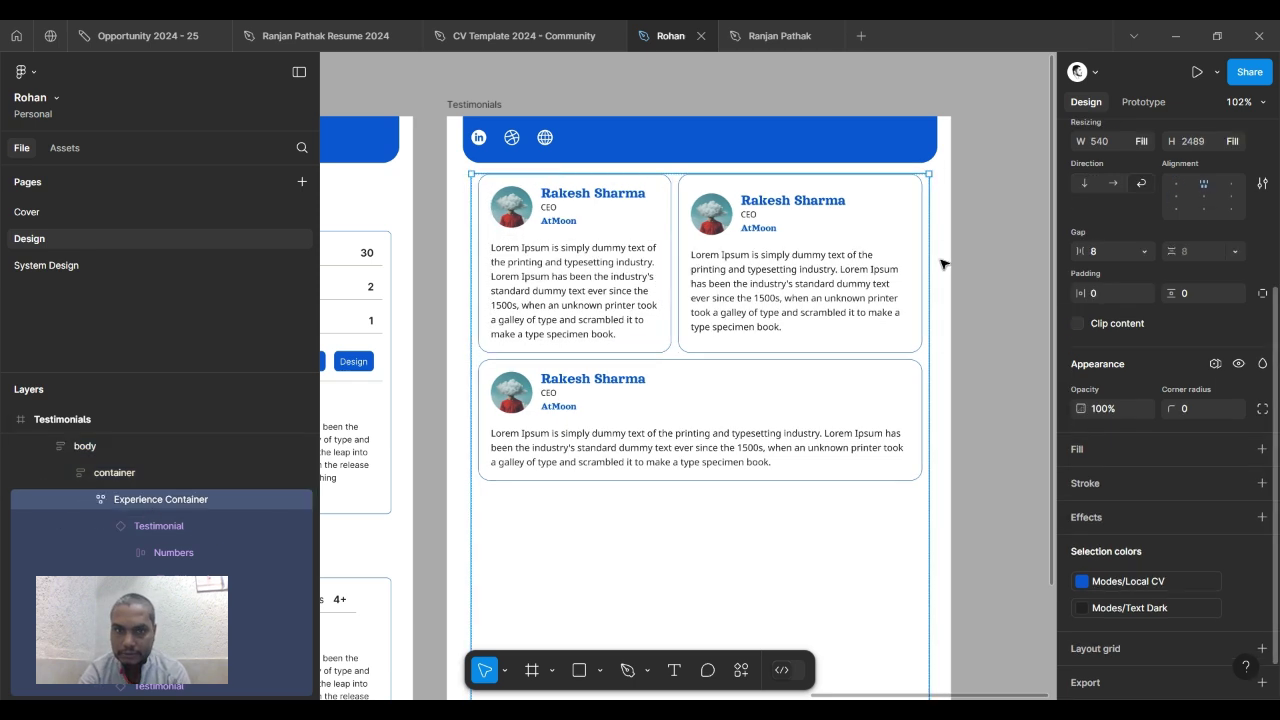
pyautogui.click(993, 263)
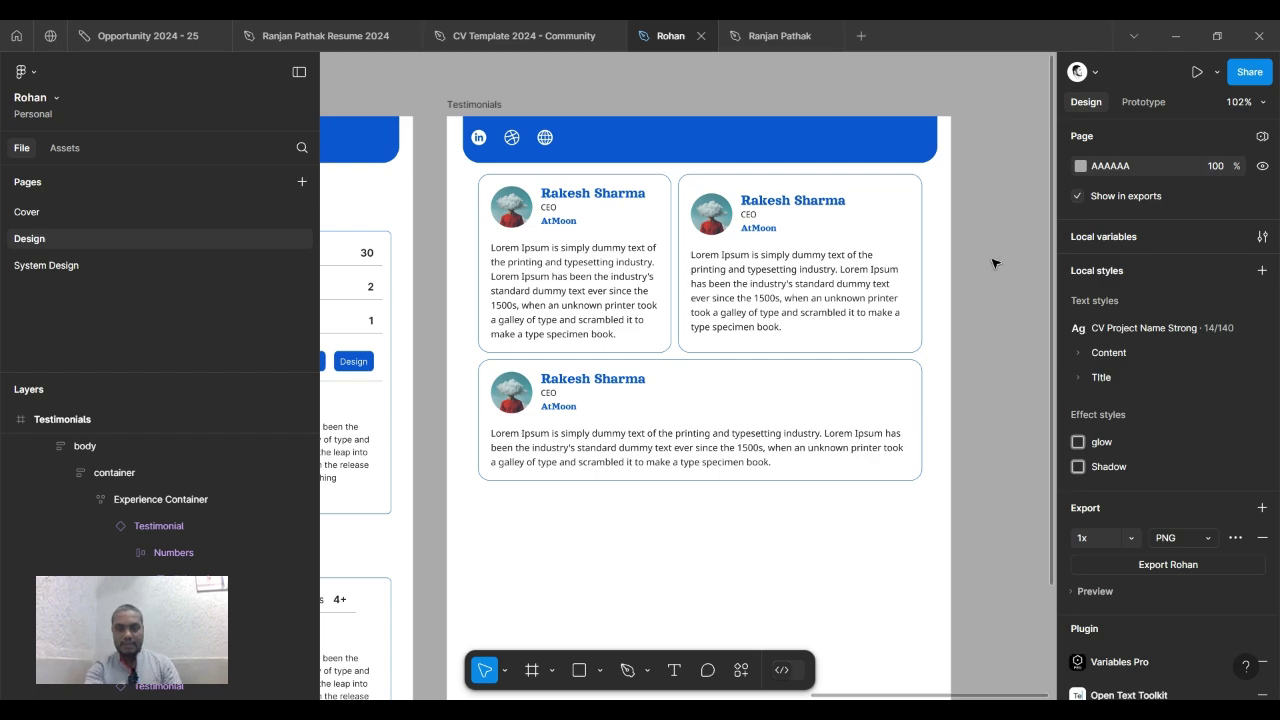
# Apply the Orange colour mode to the Information CV frame
pyautogui.scroll(-5, 993, 263)
pyautogui.hscroll(-5, 993, 263)
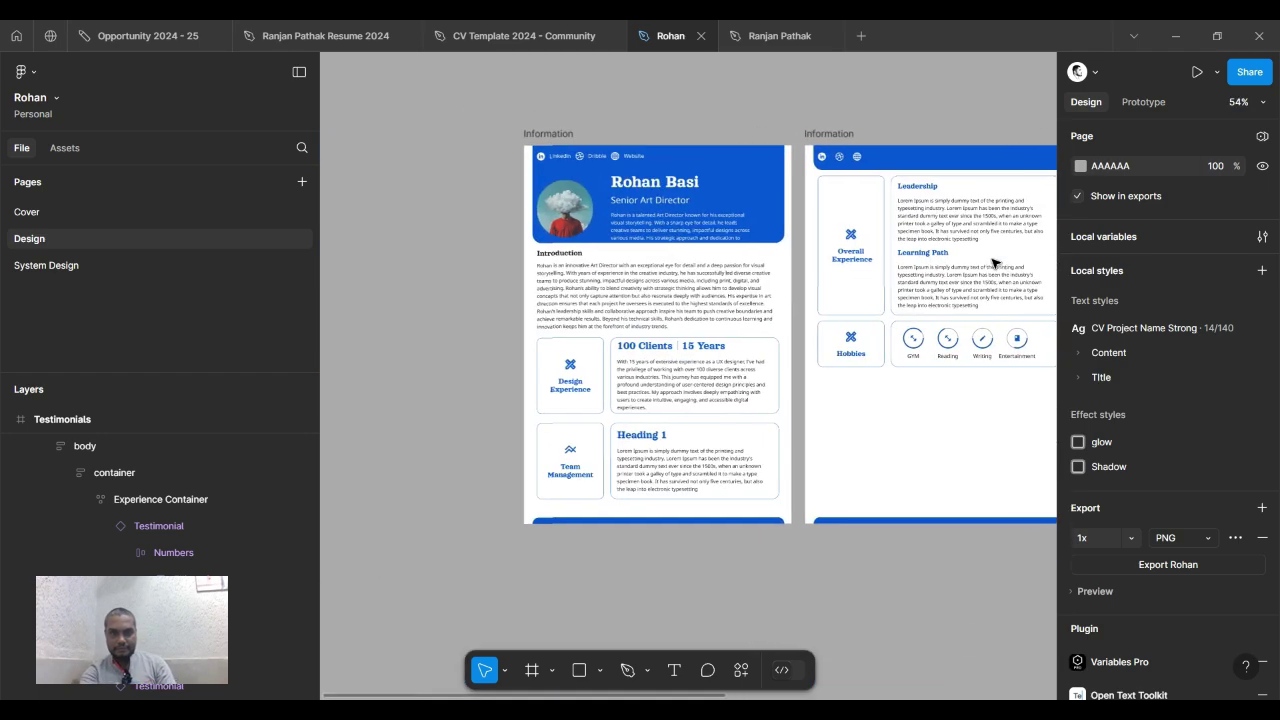
pyautogui.scroll(3, 738, 183)
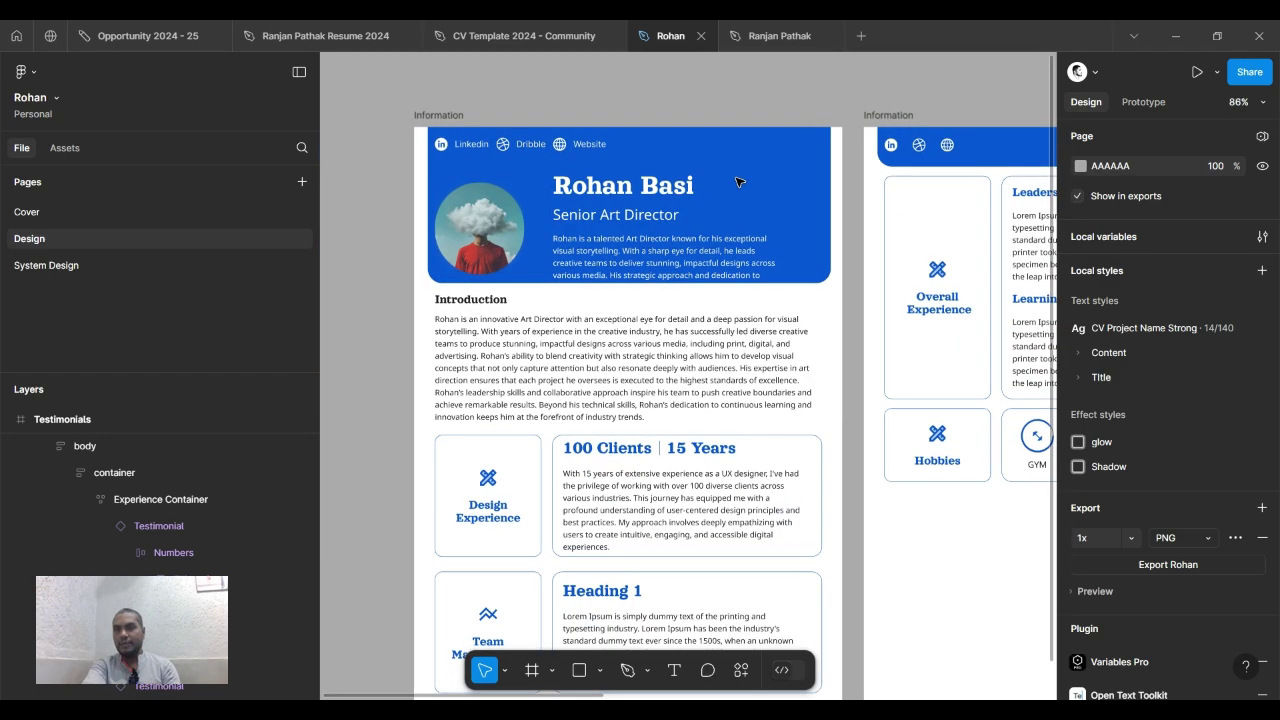
pyautogui.click(438, 117)
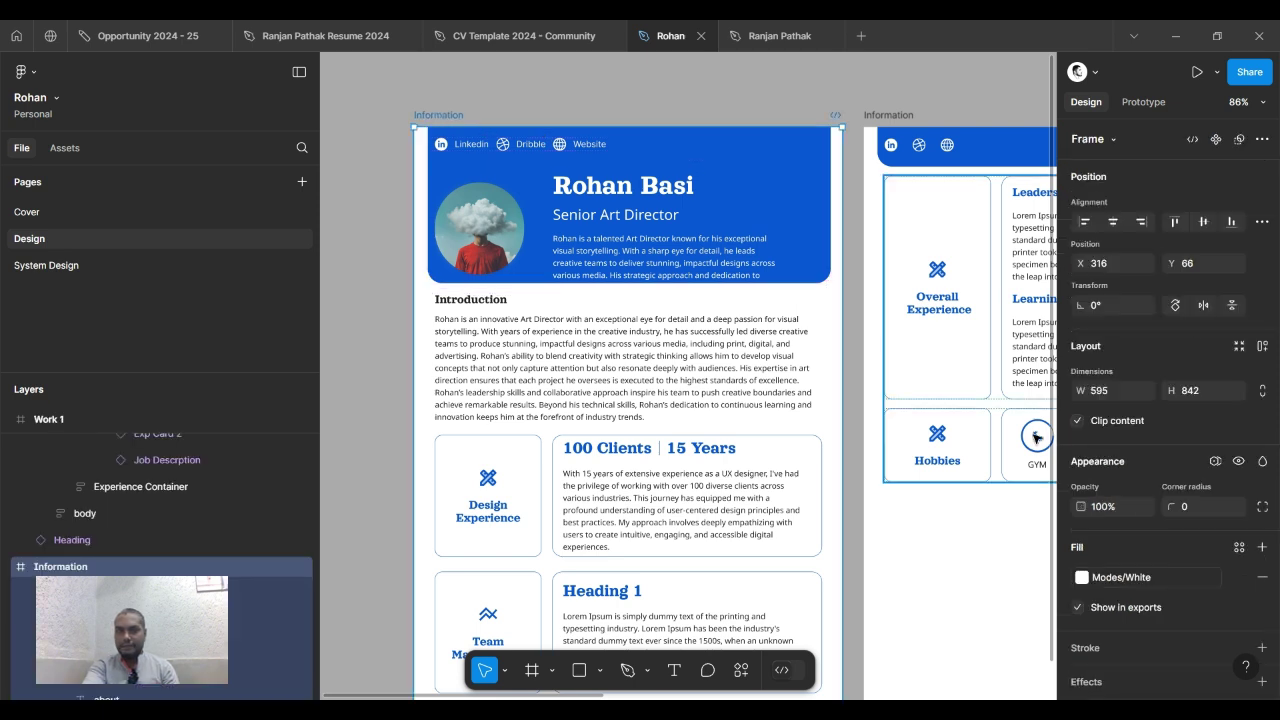
pyautogui.click(1215, 461)
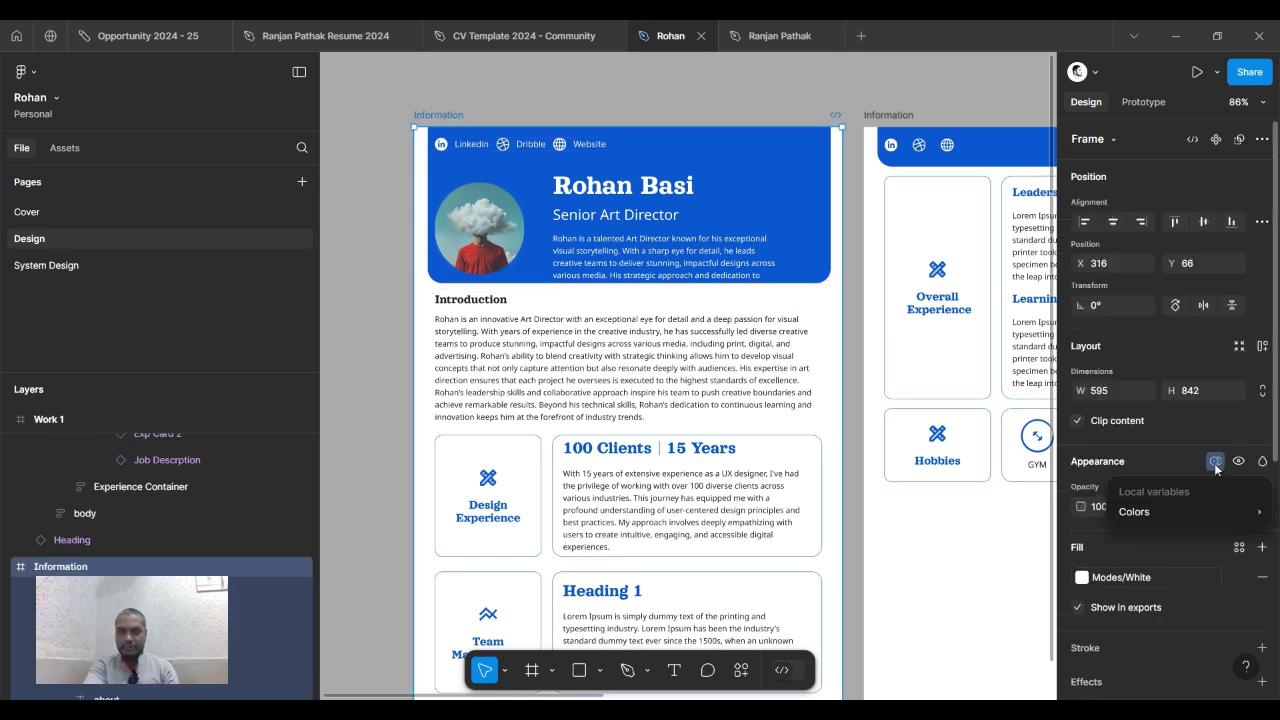
pyautogui.moveTo(1182, 514)
pyautogui.click(1003, 566)
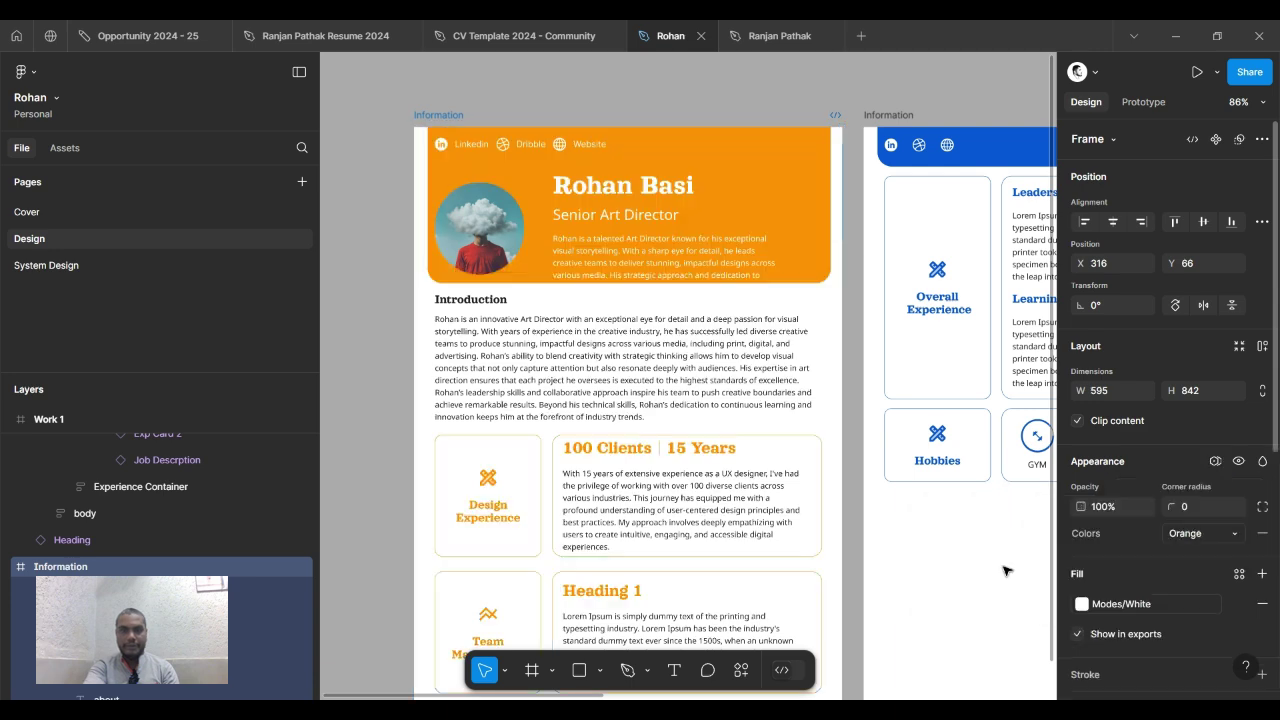
pyautogui.scroll(-2, 1005, 570)
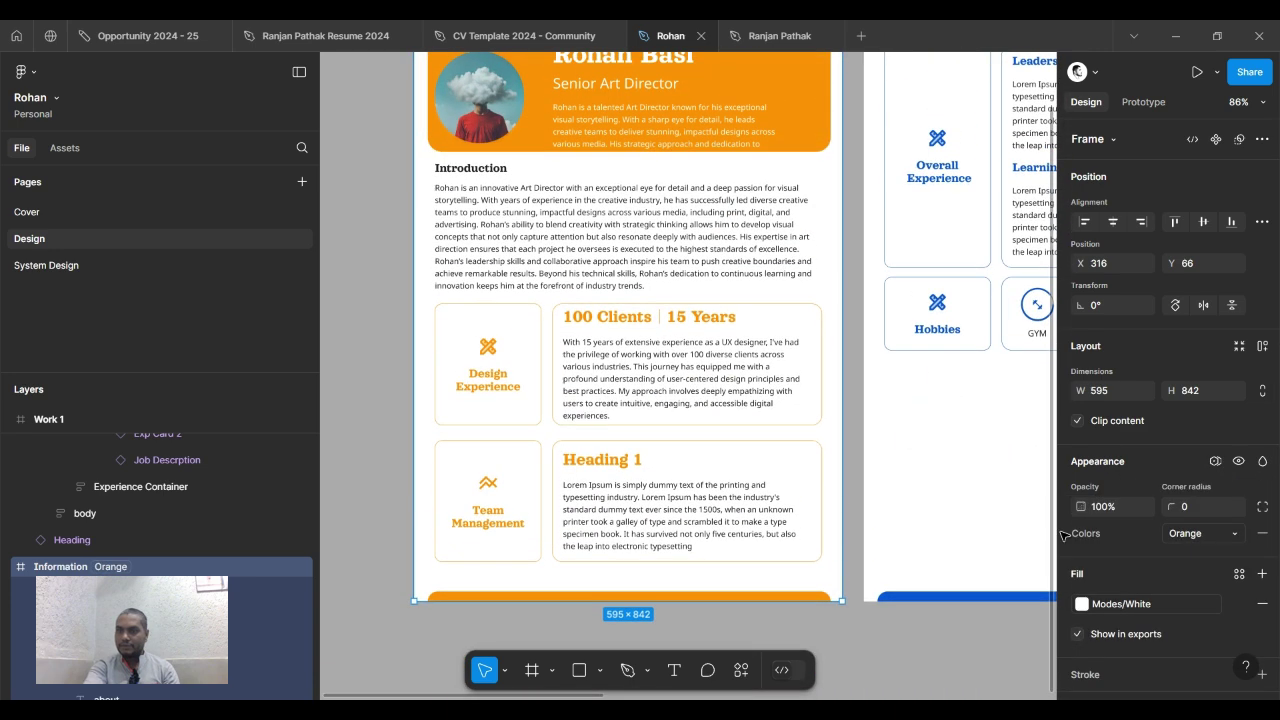
# Switch the Information frame's colour mode to Black and White
pyautogui.click(1215, 461)
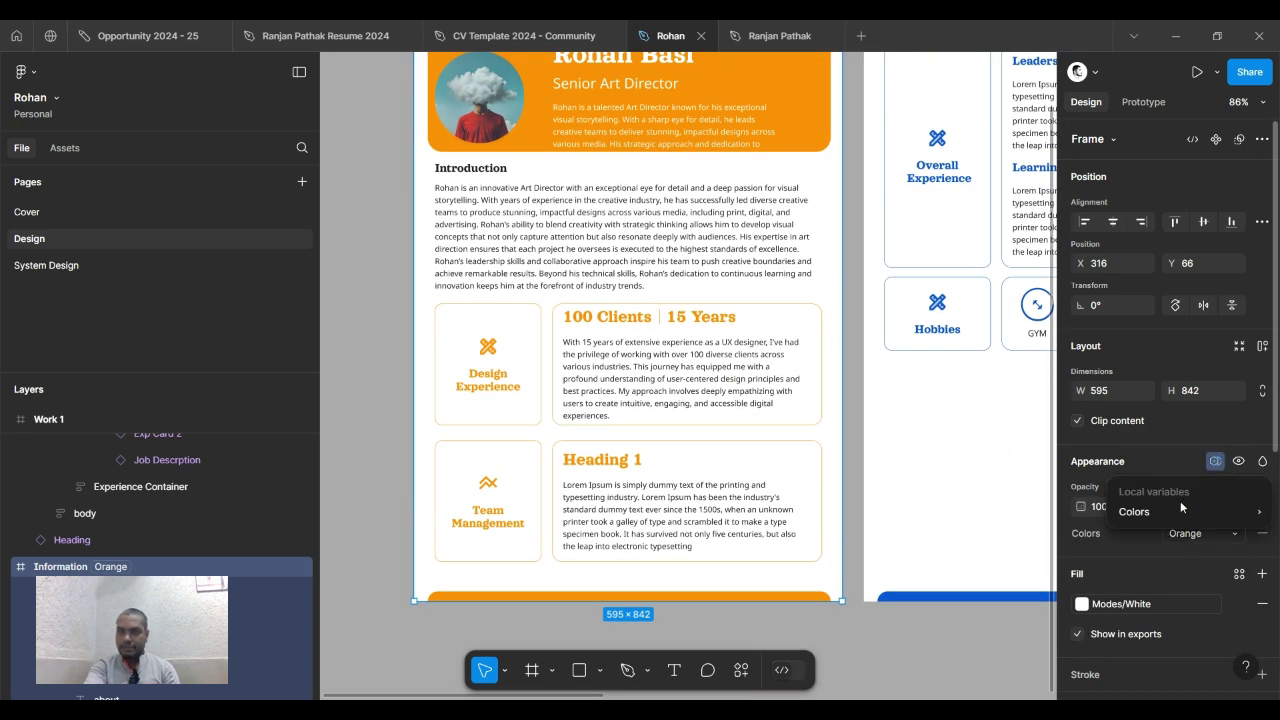
pyautogui.moveTo(1182, 510)
pyautogui.click(1002, 586)
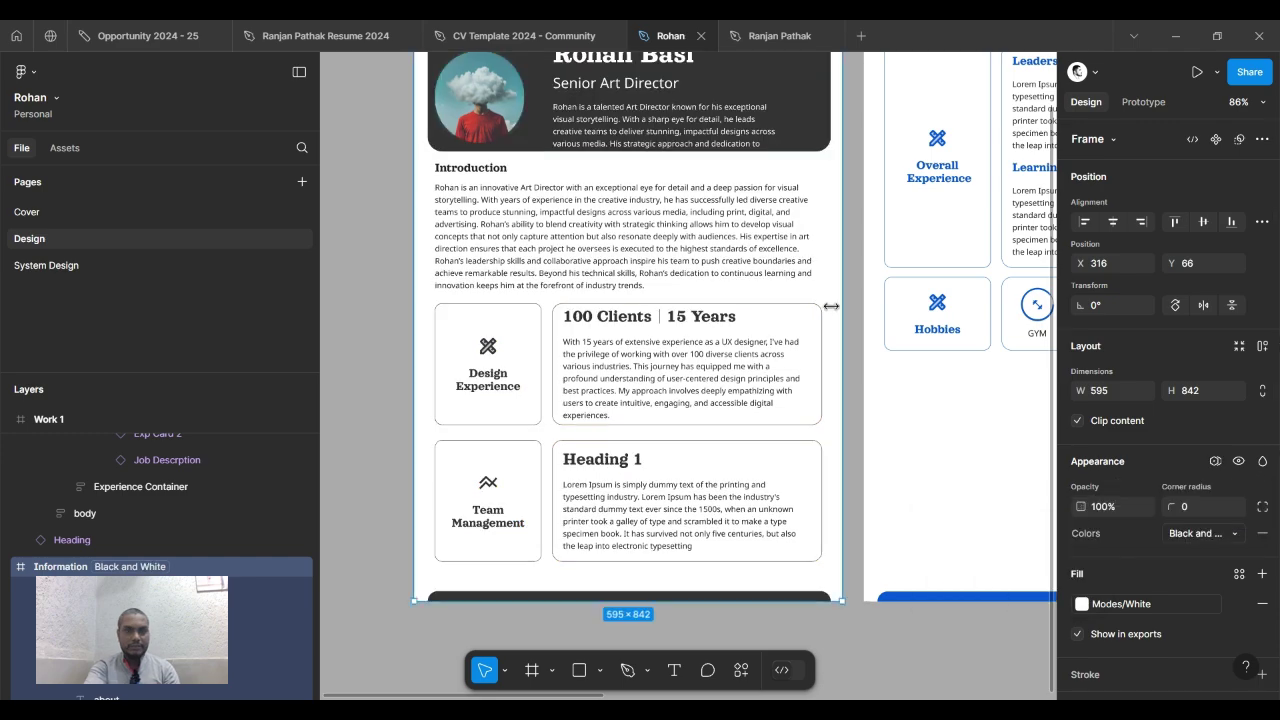
pyautogui.scroll(-4, 771, 123)
pyautogui.click(768, 140)
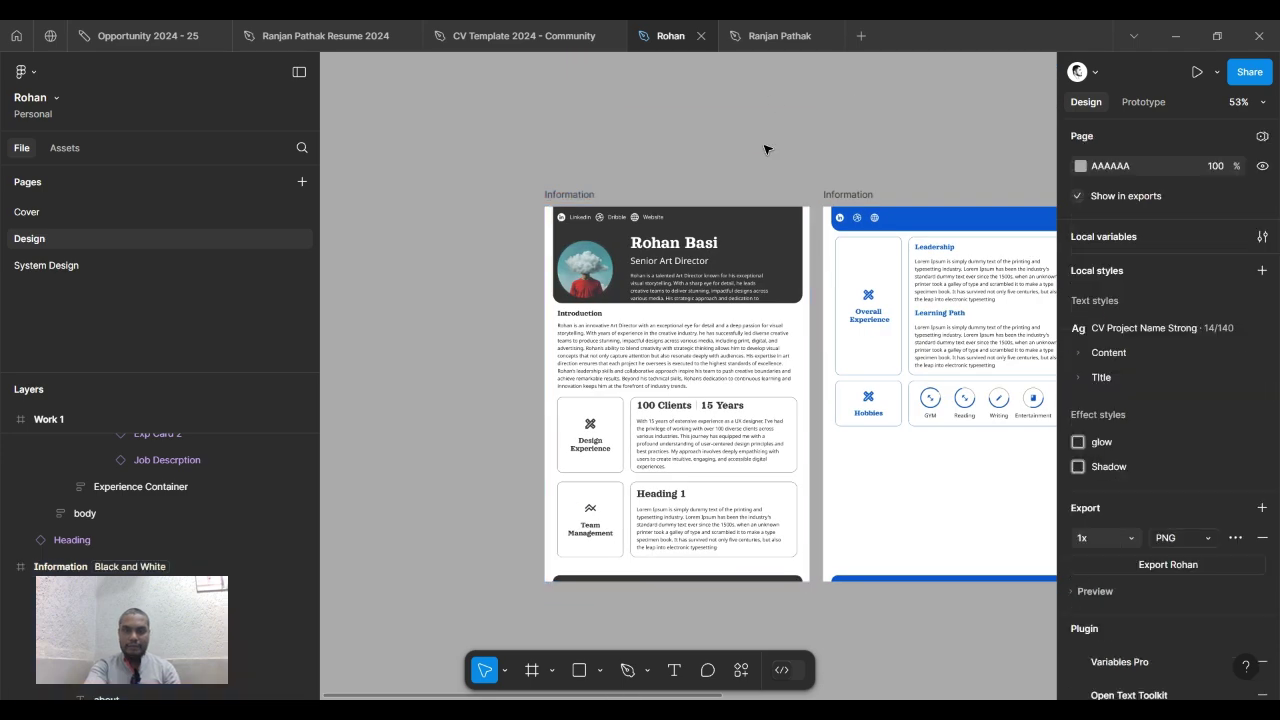
# Go from the Heading instance to its main component
pyautogui.scroll(5, 705, 290)
pyautogui.click(706, 295)
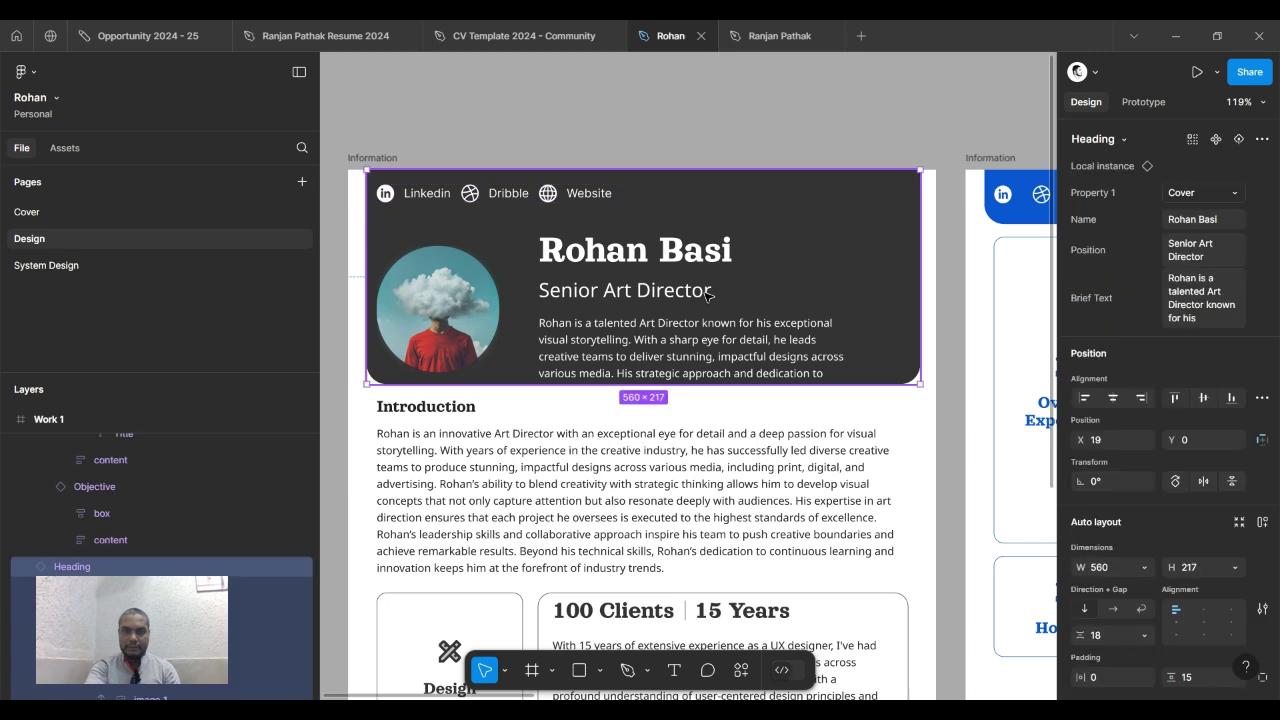
pyautogui.doubleClick(688, 352)
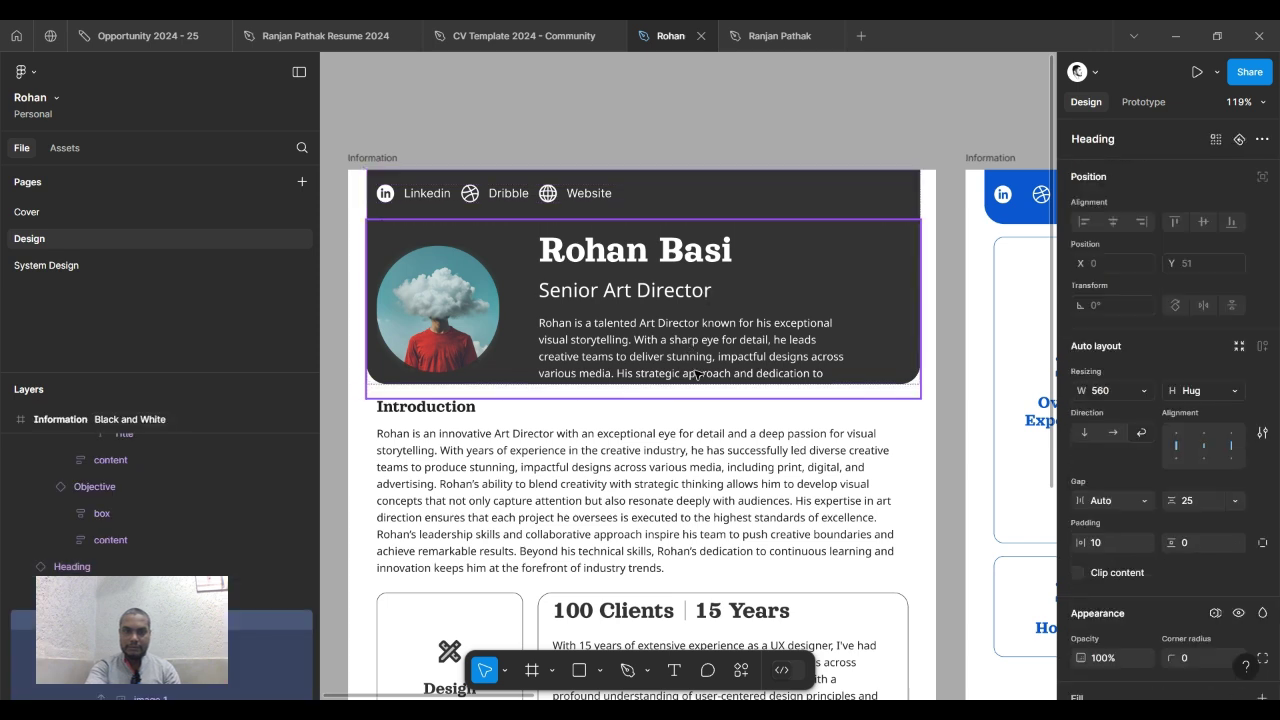
pyautogui.click(697, 133)
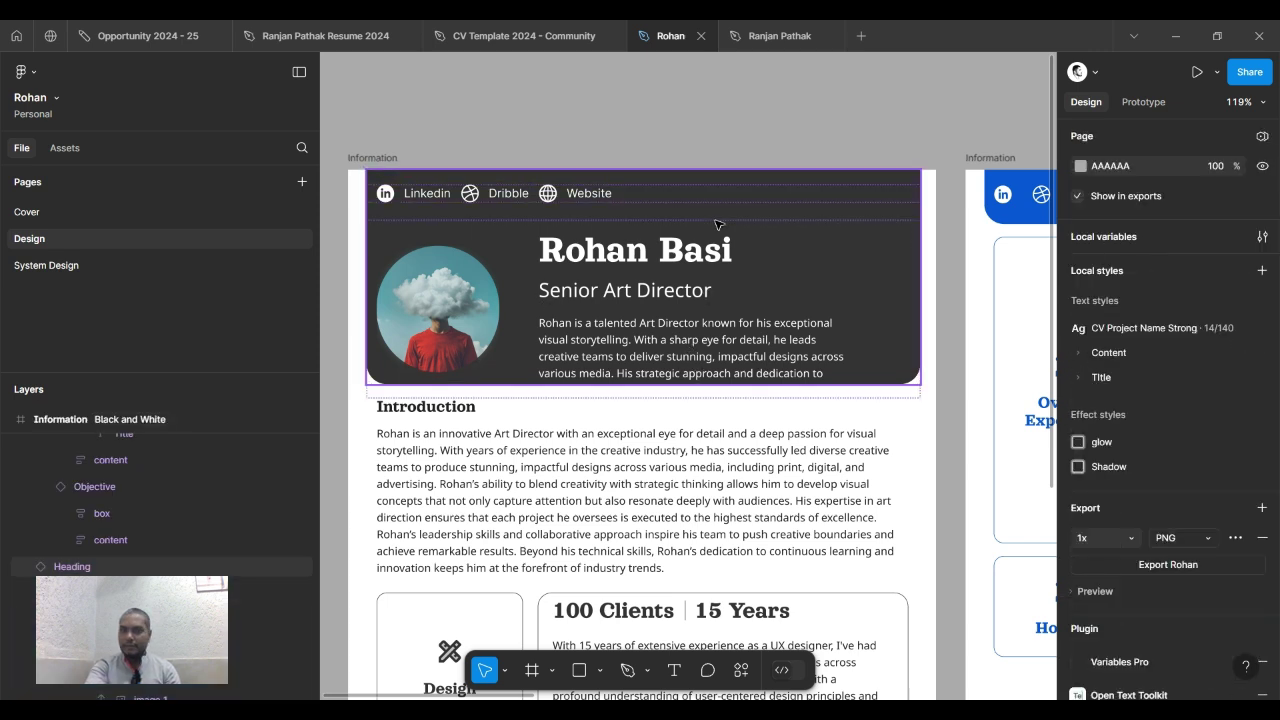
pyautogui.click(715, 220)
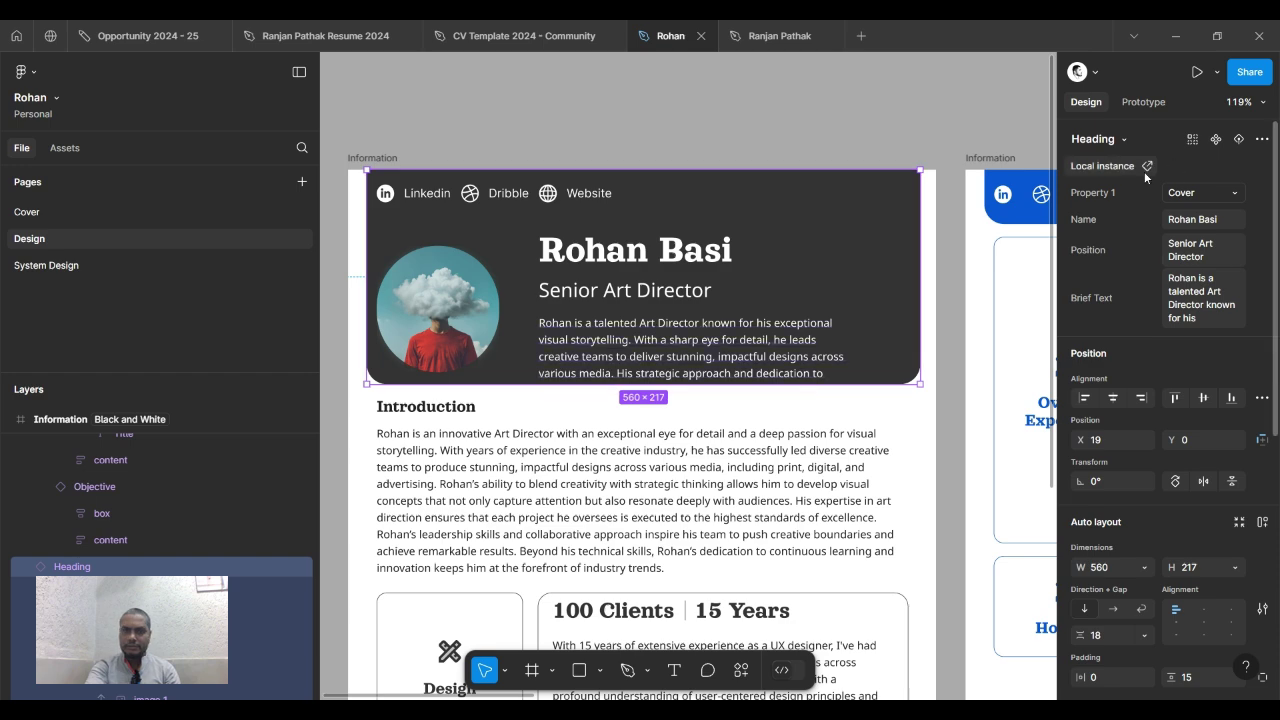
pyautogui.click(1147, 166)
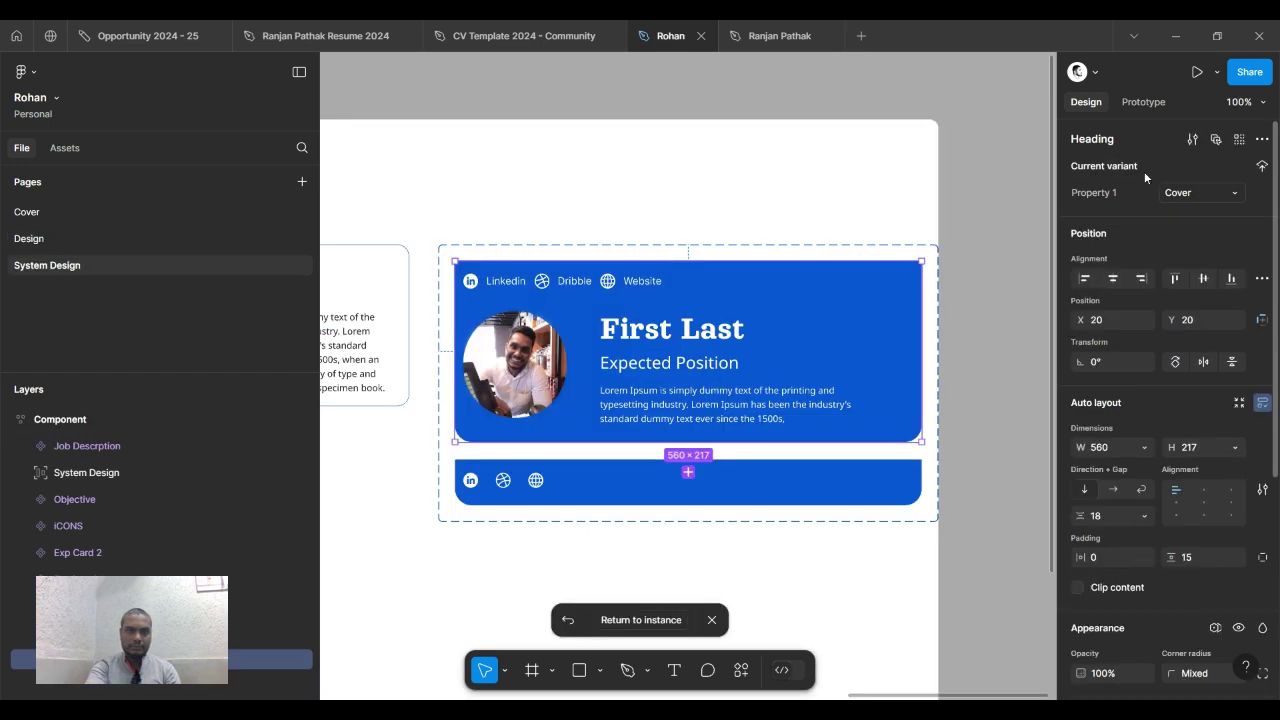
# Set the component's text block height to Fill container, then return to the Design page
pyautogui.doubleClick(676, 418)
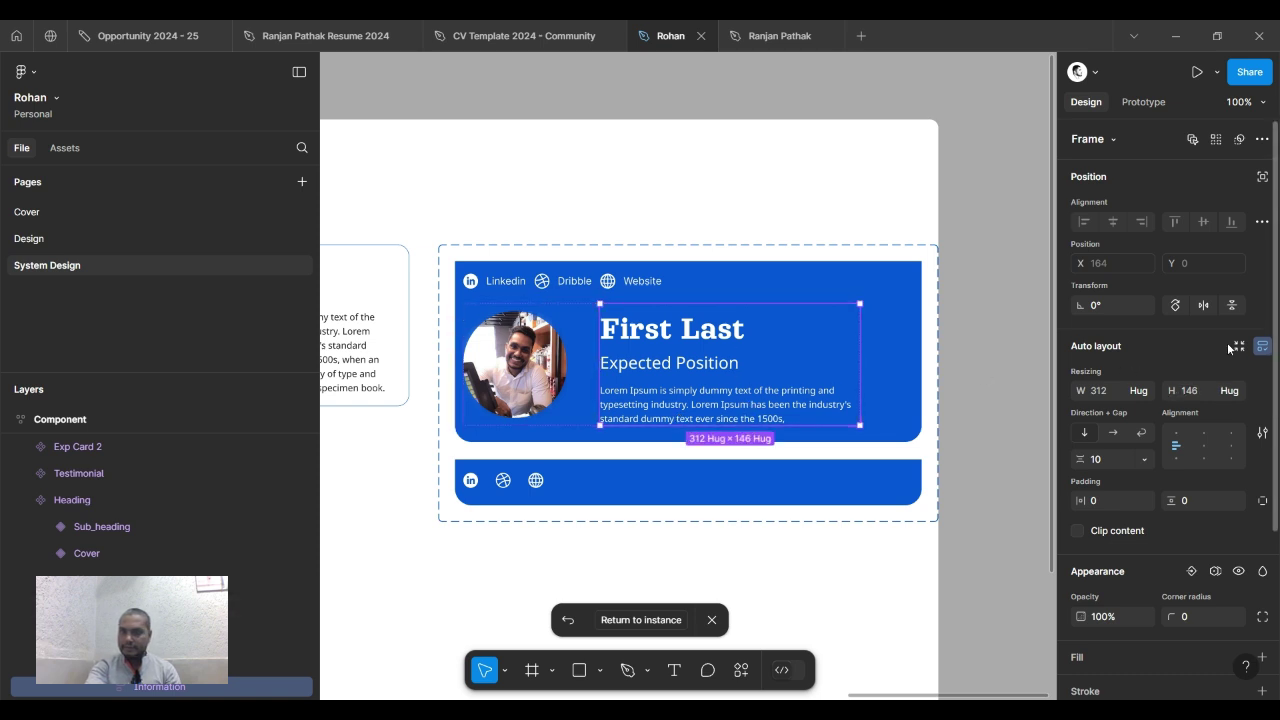
pyautogui.click(1142, 393)
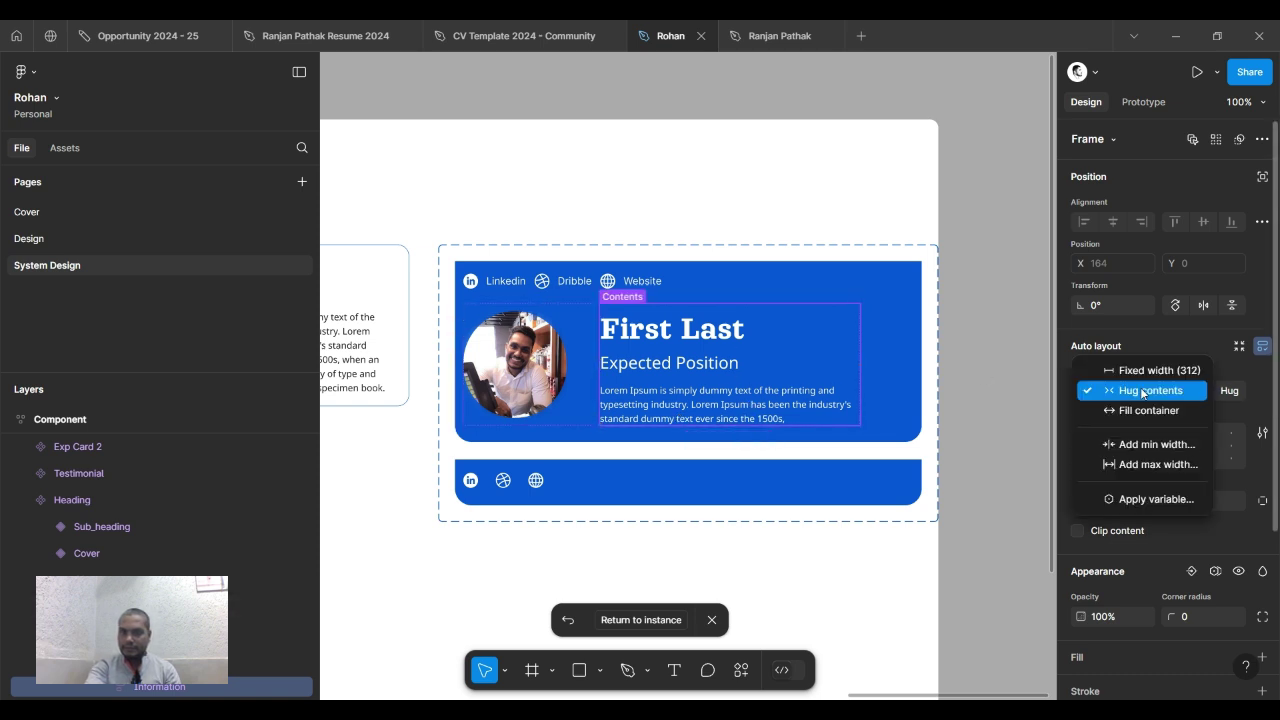
pyautogui.click(1145, 410)
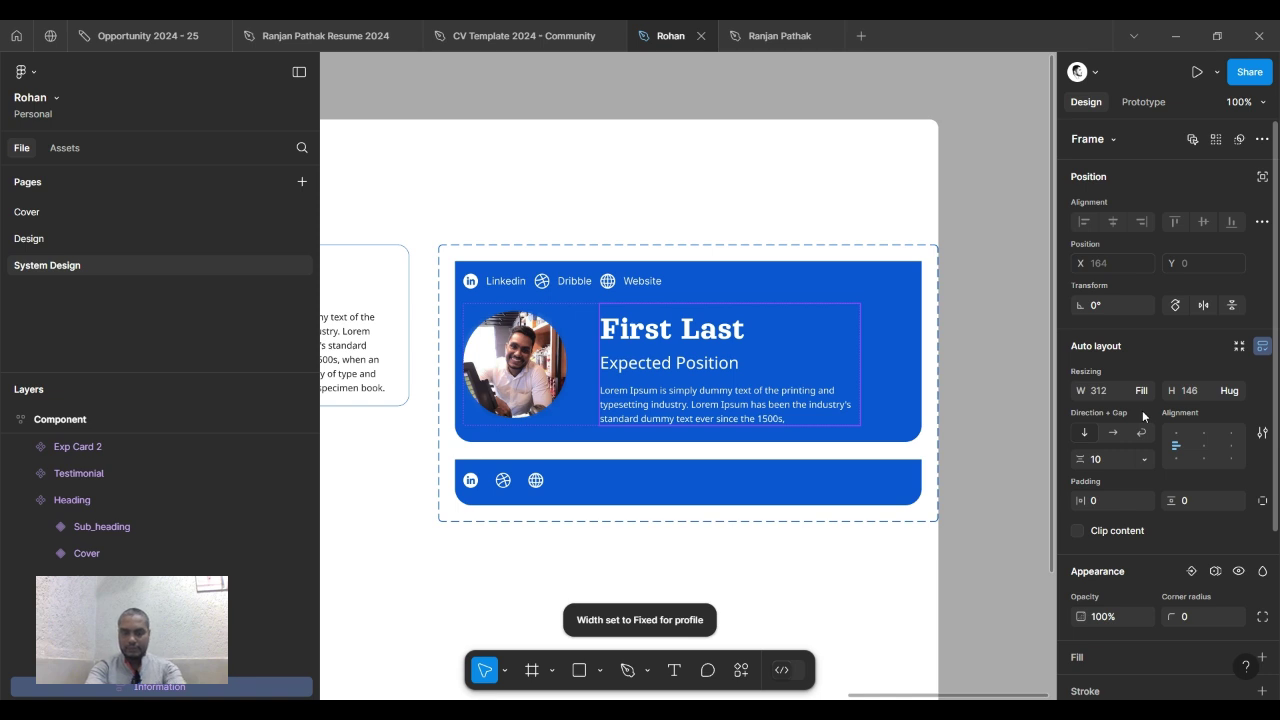
pyautogui.hotkey('ctrl', 'z')
pyautogui.click(1240, 393)
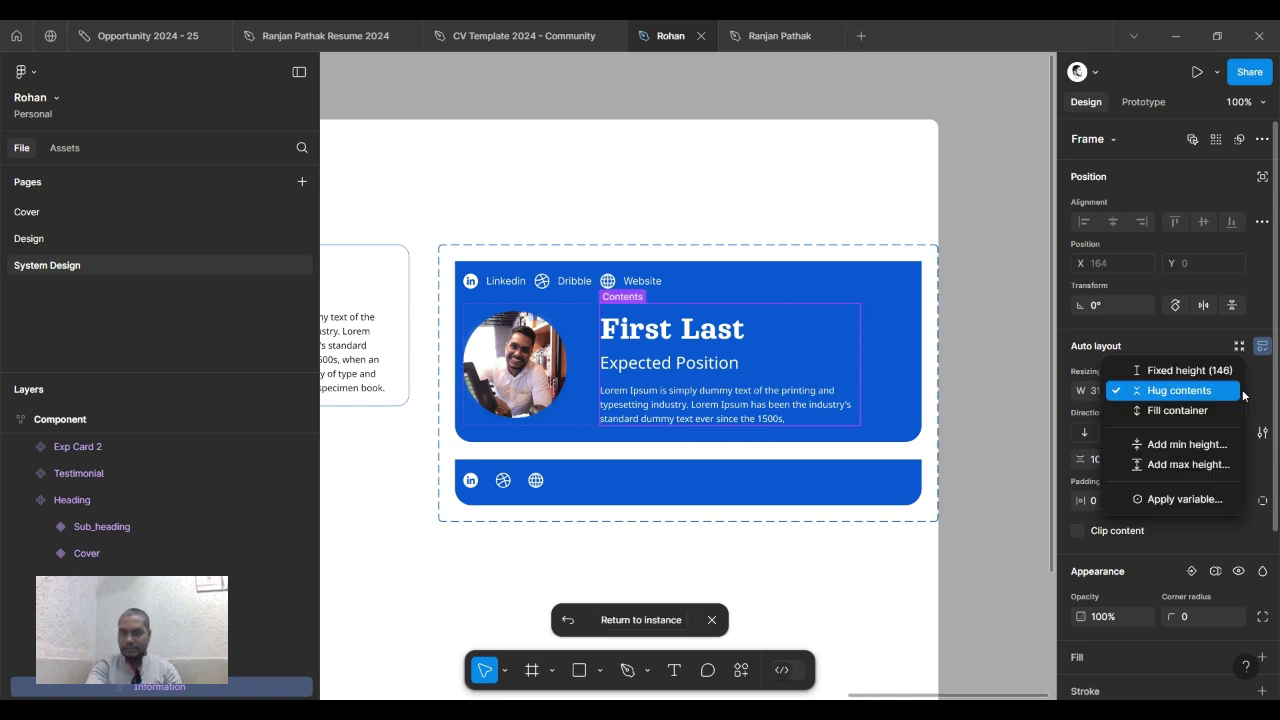
pyautogui.click(1160, 411)
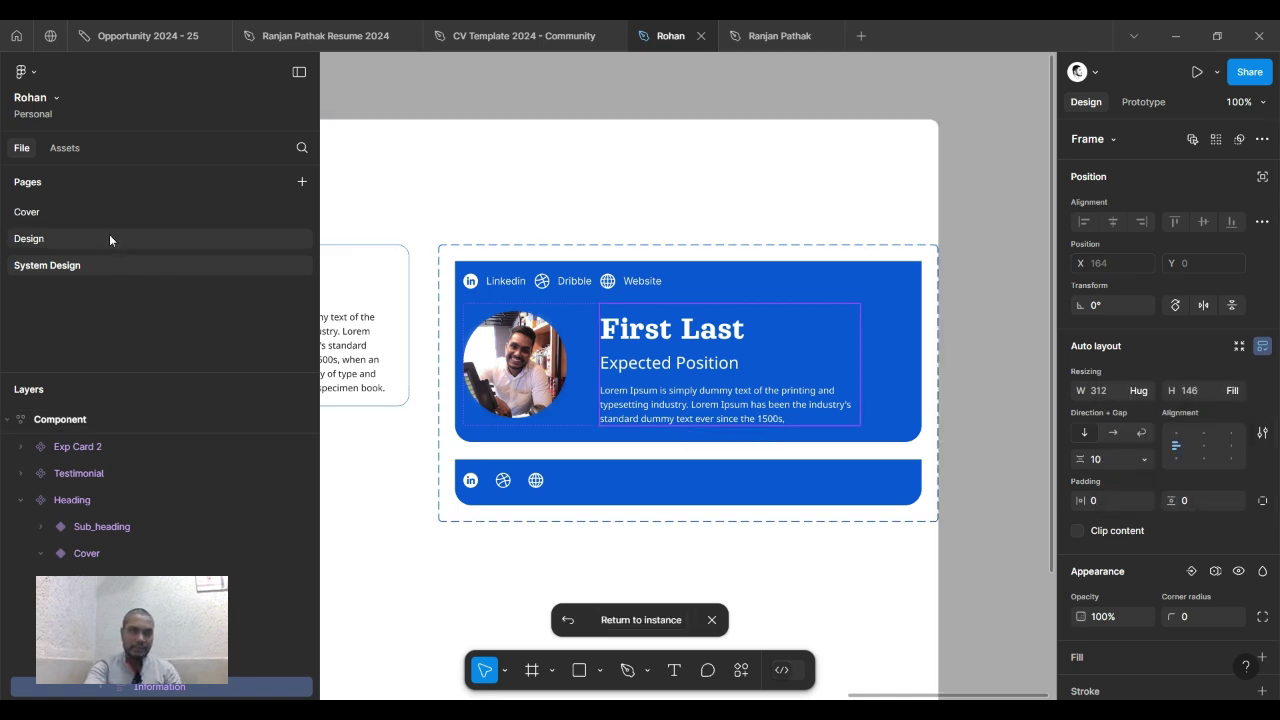
pyautogui.click(109, 234)
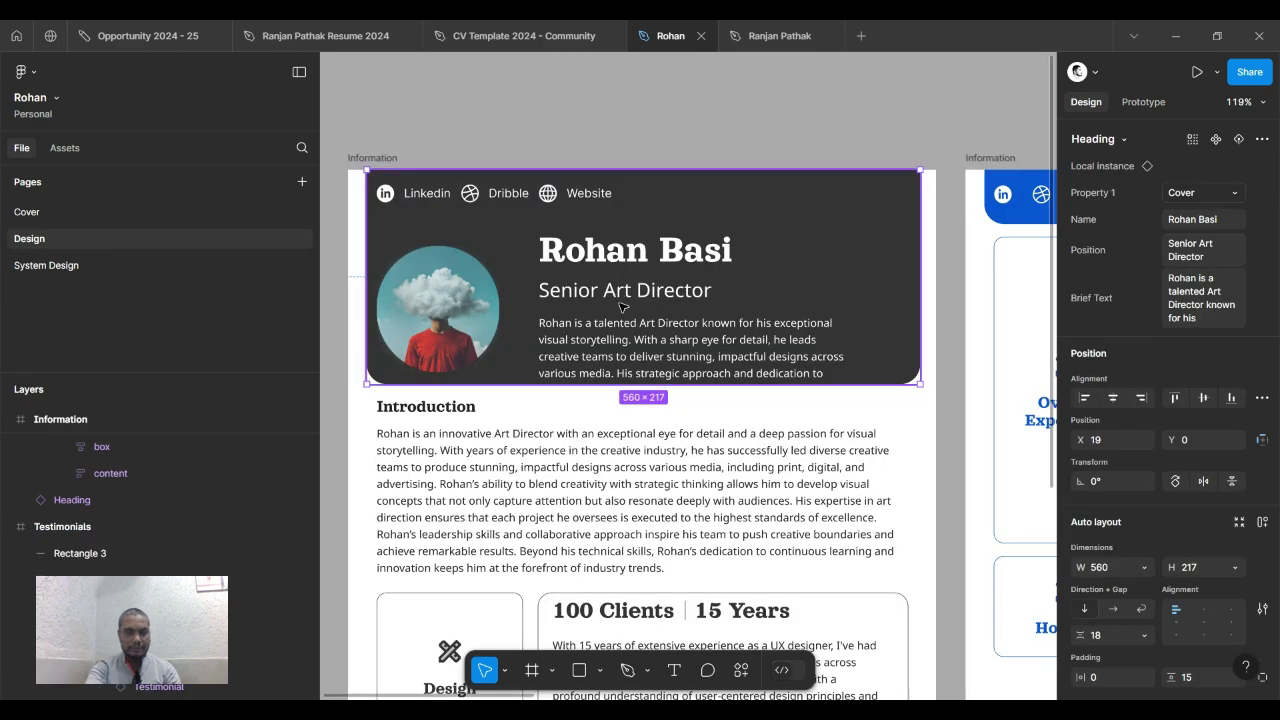
# Delete the header blurb text from 'impactful' onward so it ends at 'creative teams to deliver stunning.'
pyautogui.moveTo(530, 381)
pyautogui.mouseDown()
pyautogui.moveTo(527, 418)
pyautogui.moveTo(526, 352)
pyautogui.moveTo(526, 393)
pyautogui.mouseUp()
pyautogui.hotkey('ctrl', 'z')
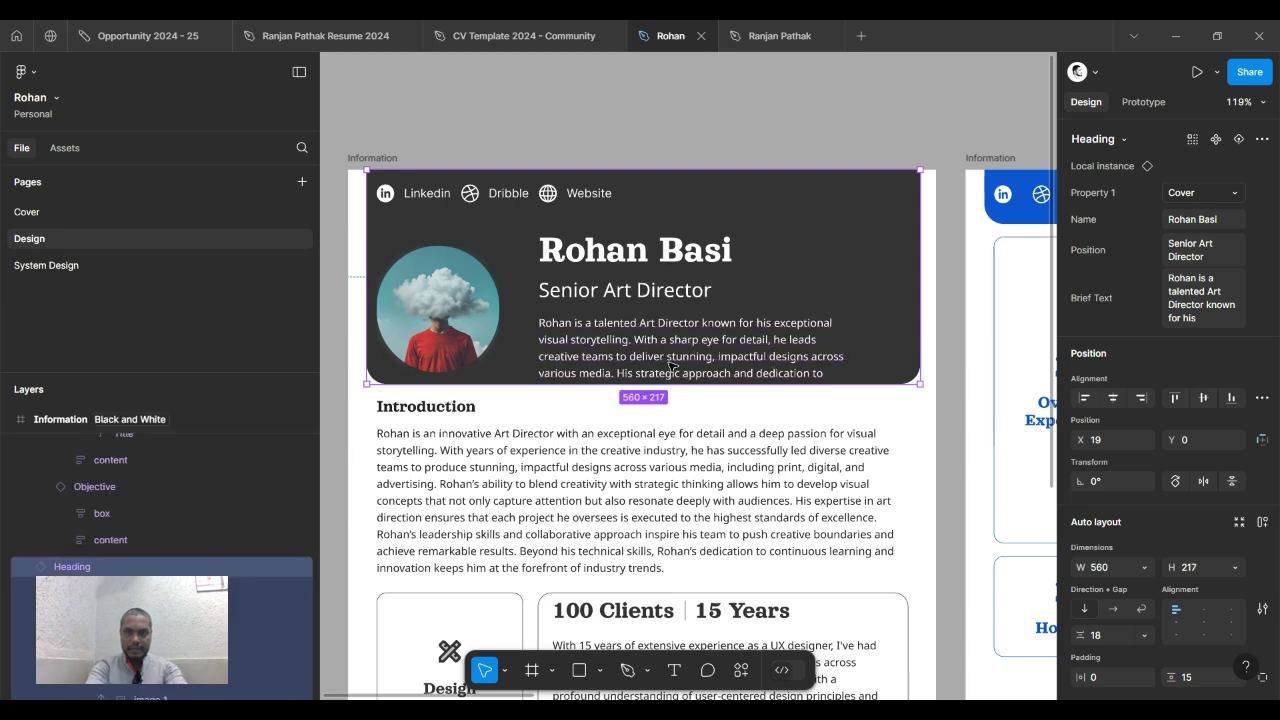
pyautogui.doubleClick(740, 365)
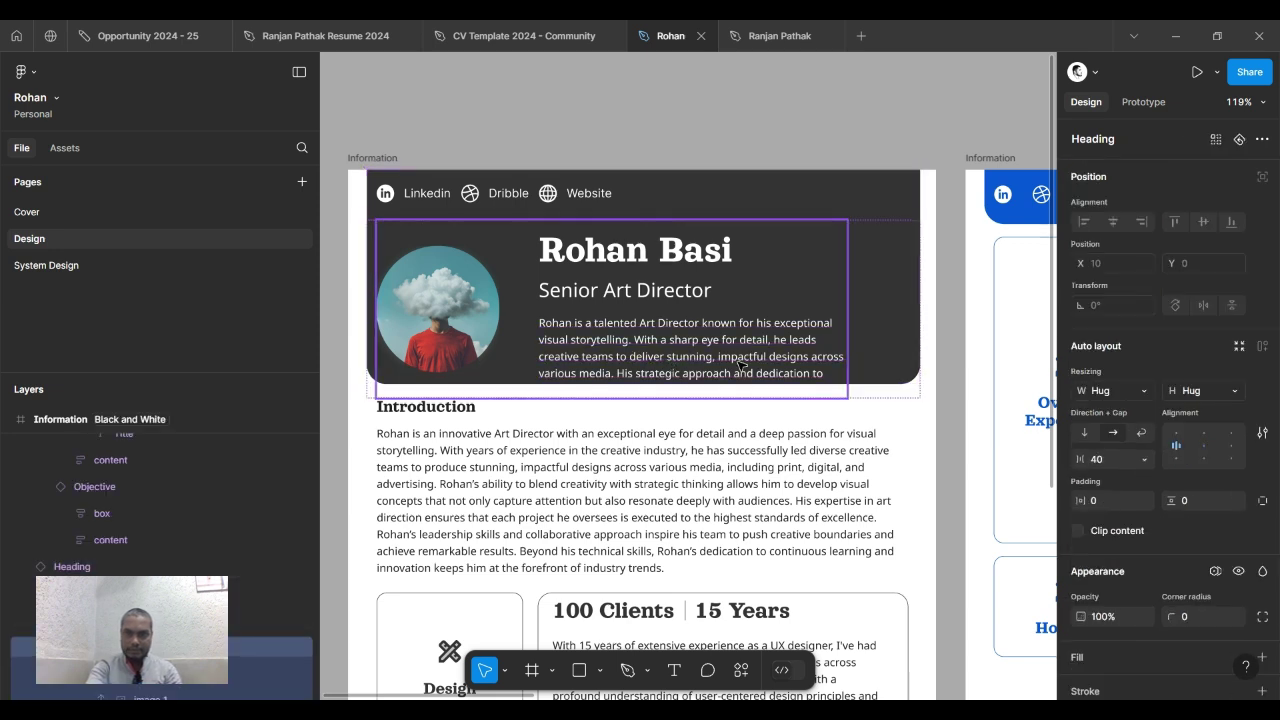
pyautogui.doubleClick(725, 365)
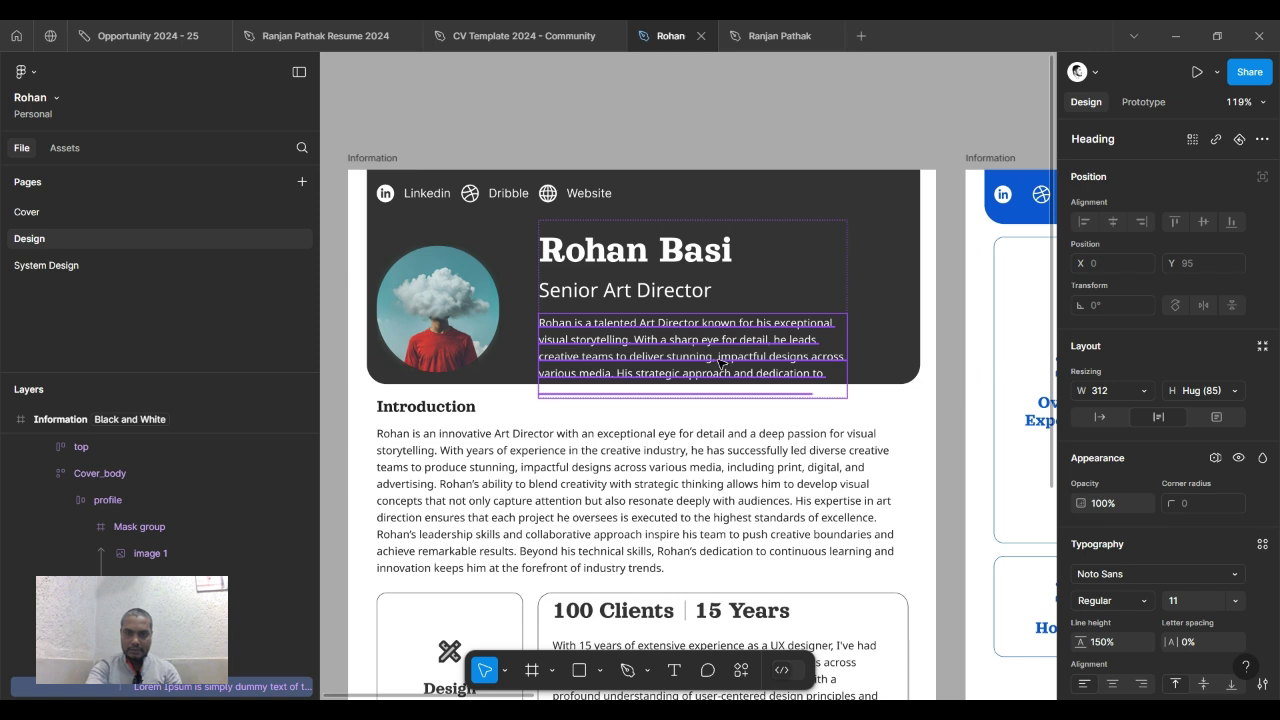
pyautogui.doubleClick(722, 364)
pyautogui.click(717, 357)
pyautogui.moveTo(804, 388); pyautogui.dragTo(805, 390)
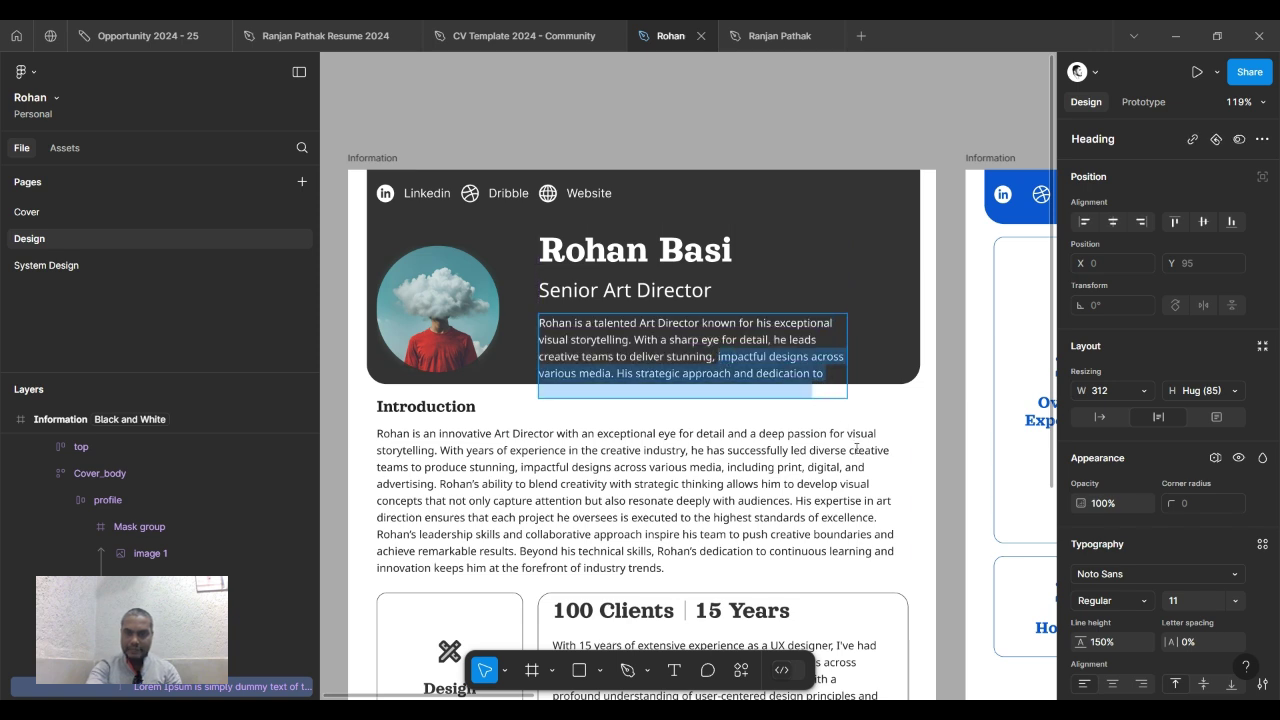
pyautogui.press('BackSpace')
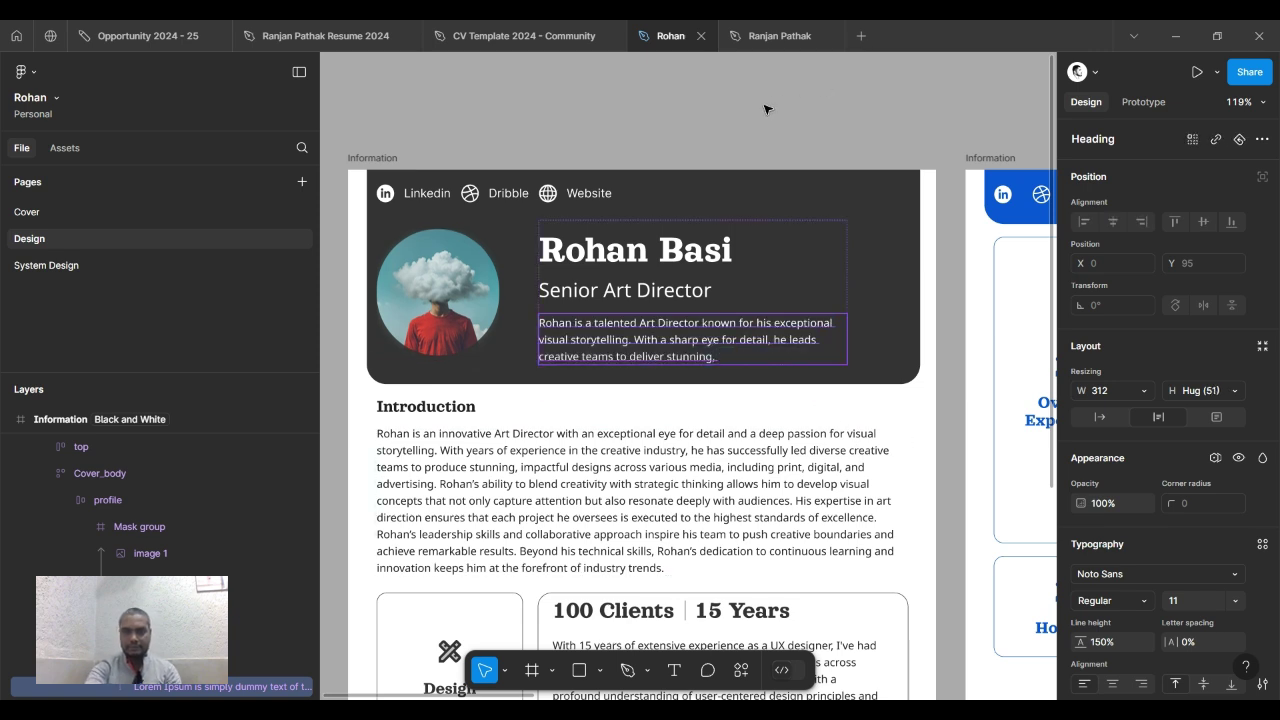
pyautogui.click(763, 106)
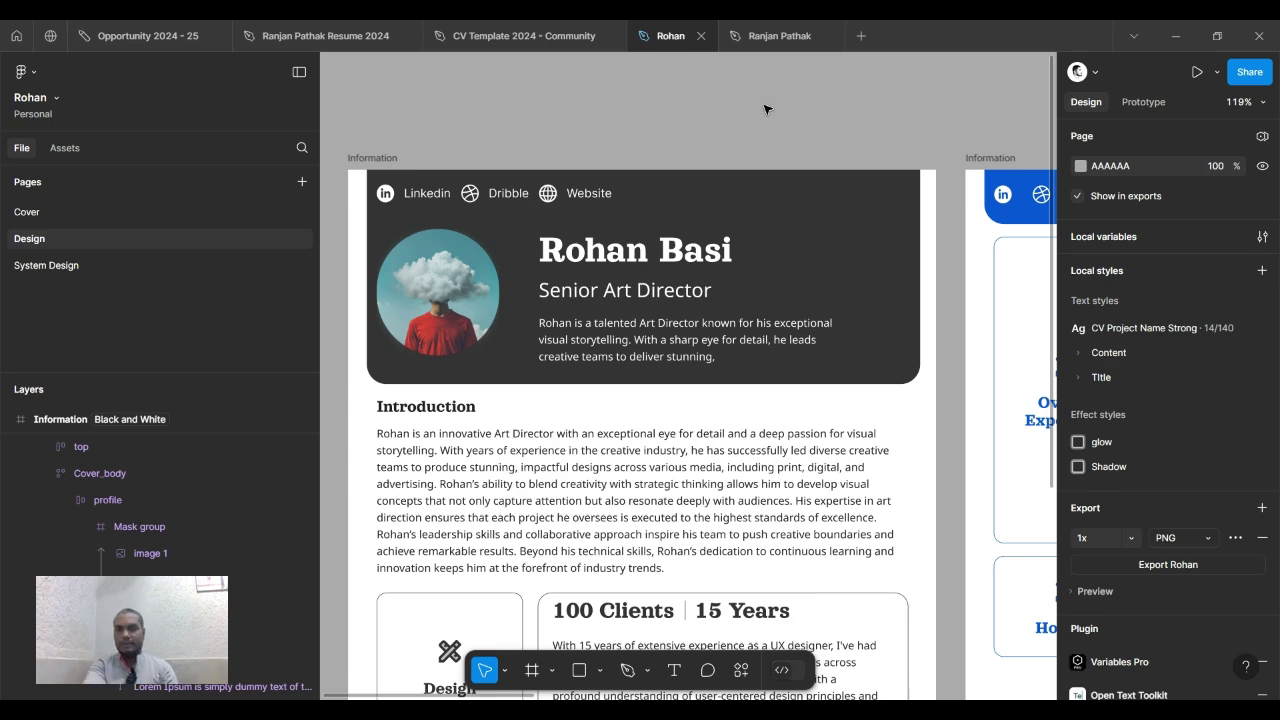
# Zoom out to bring all four CV frames into view
pyautogui.scroll(-5, 764, 109)
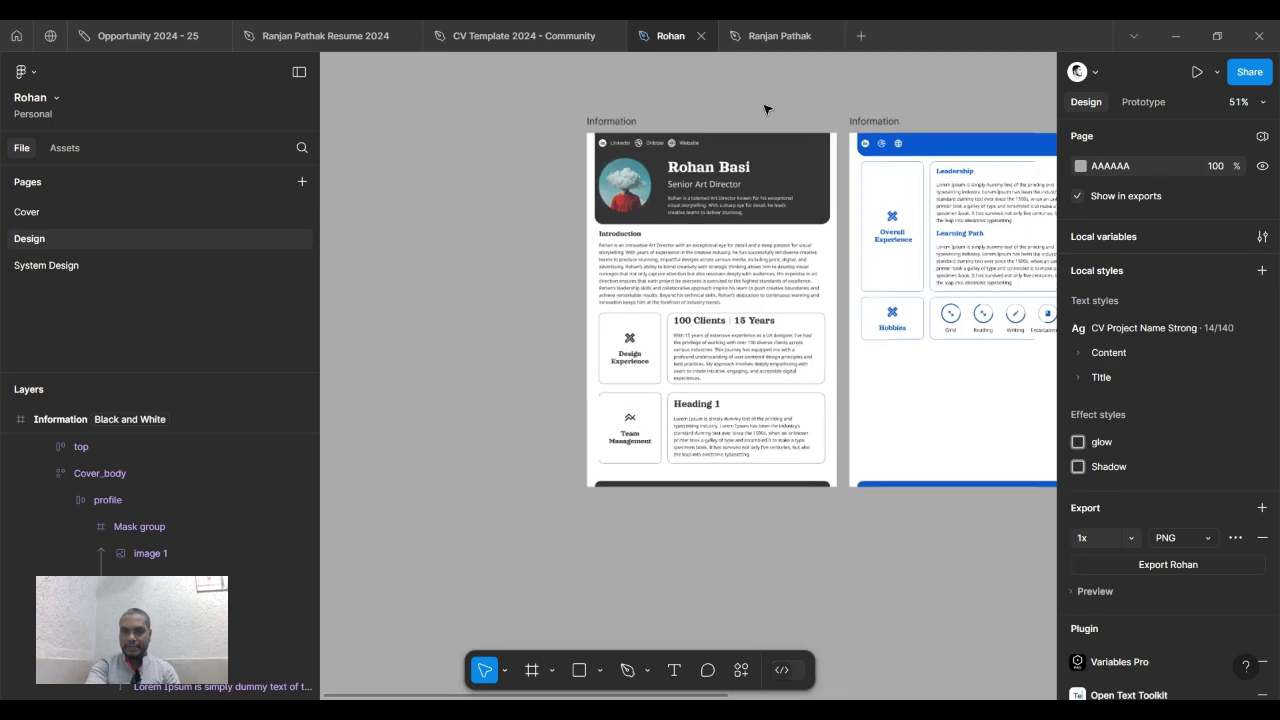
pyautogui.hscroll(3, 764, 109)
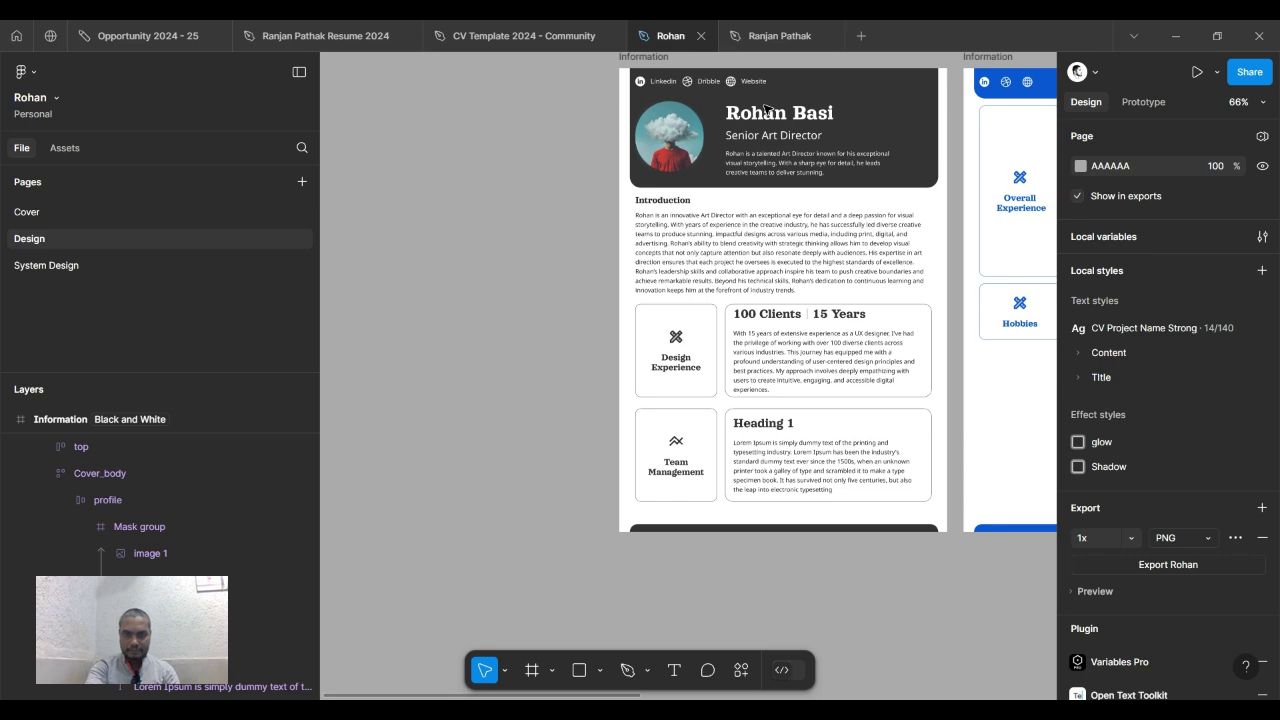
pyautogui.scroll(-5, 764, 109)
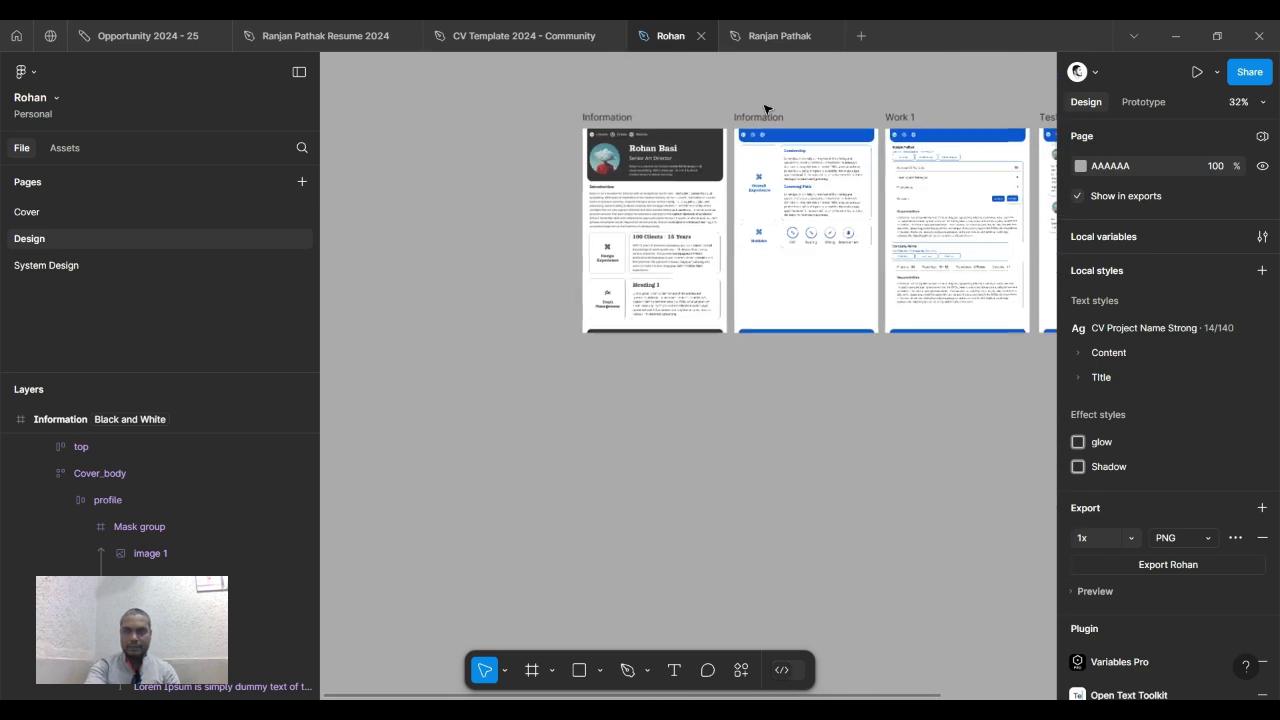
pyautogui.hscroll(5, 764, 109)
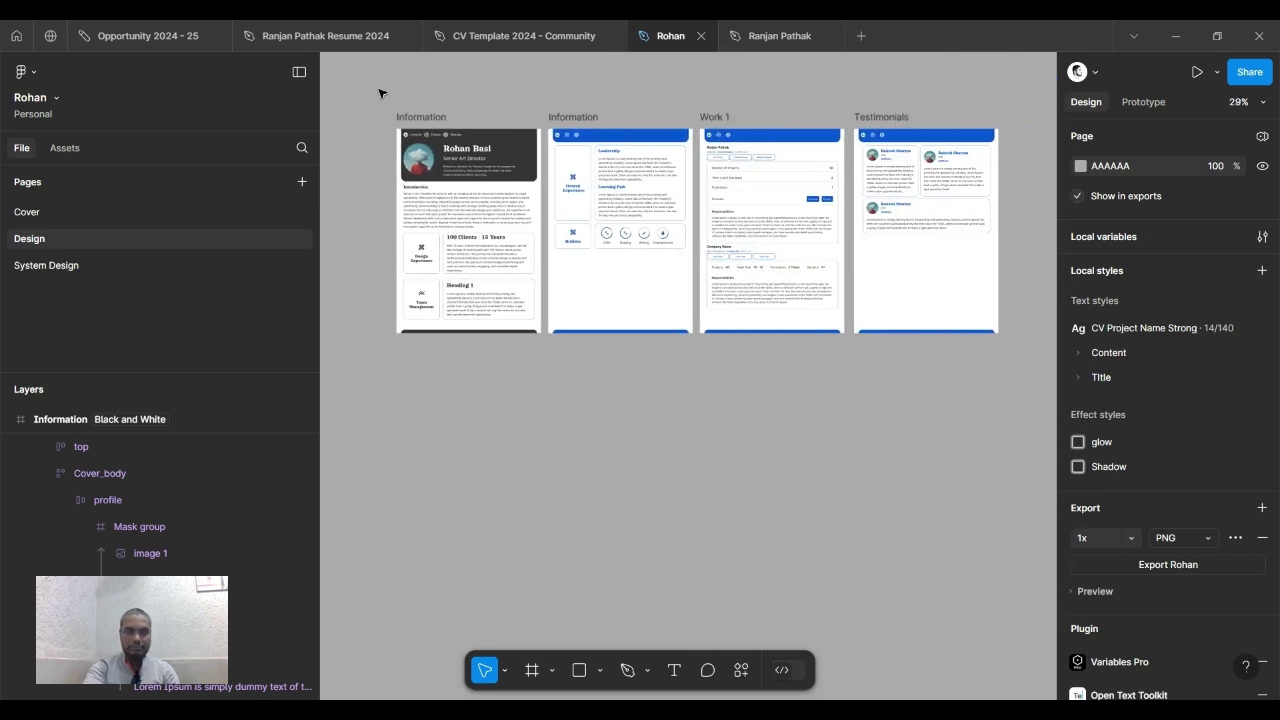
pyautogui.moveTo(379, 93); pyautogui.dragTo(903, 443)
pyautogui.click(726, 434)
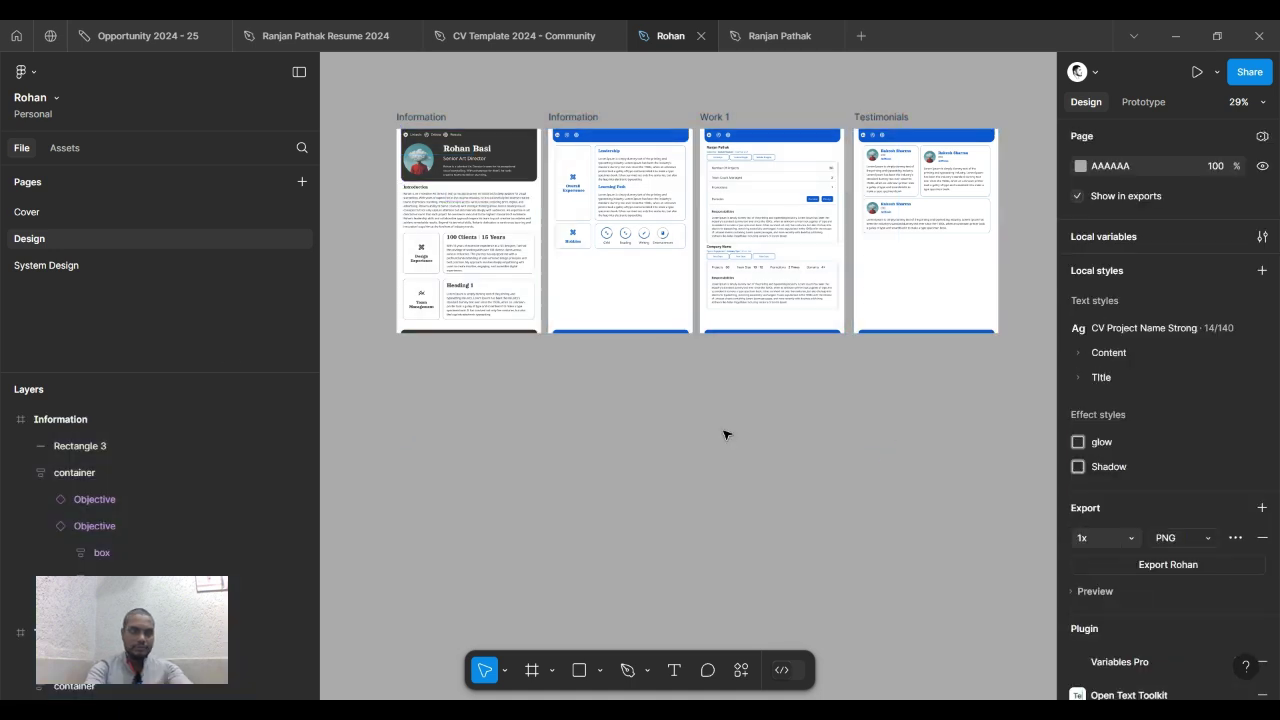
# Collapse the frame layers, then shift-select from the top Information frame to Information Black and White
pyautogui.click(9, 420)
pyautogui.click(4, 450)
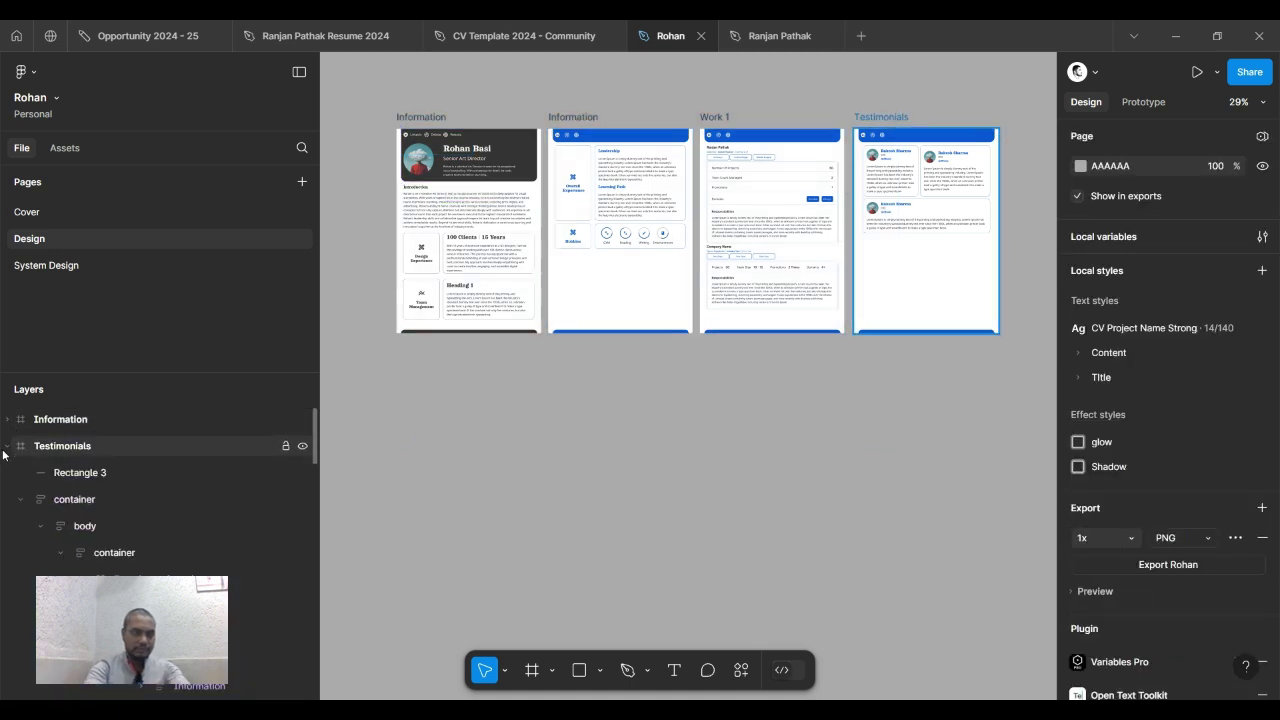
pyautogui.click(6, 446)
pyautogui.click(5, 474)
pyautogui.click(7, 472)
pyautogui.click(10, 502)
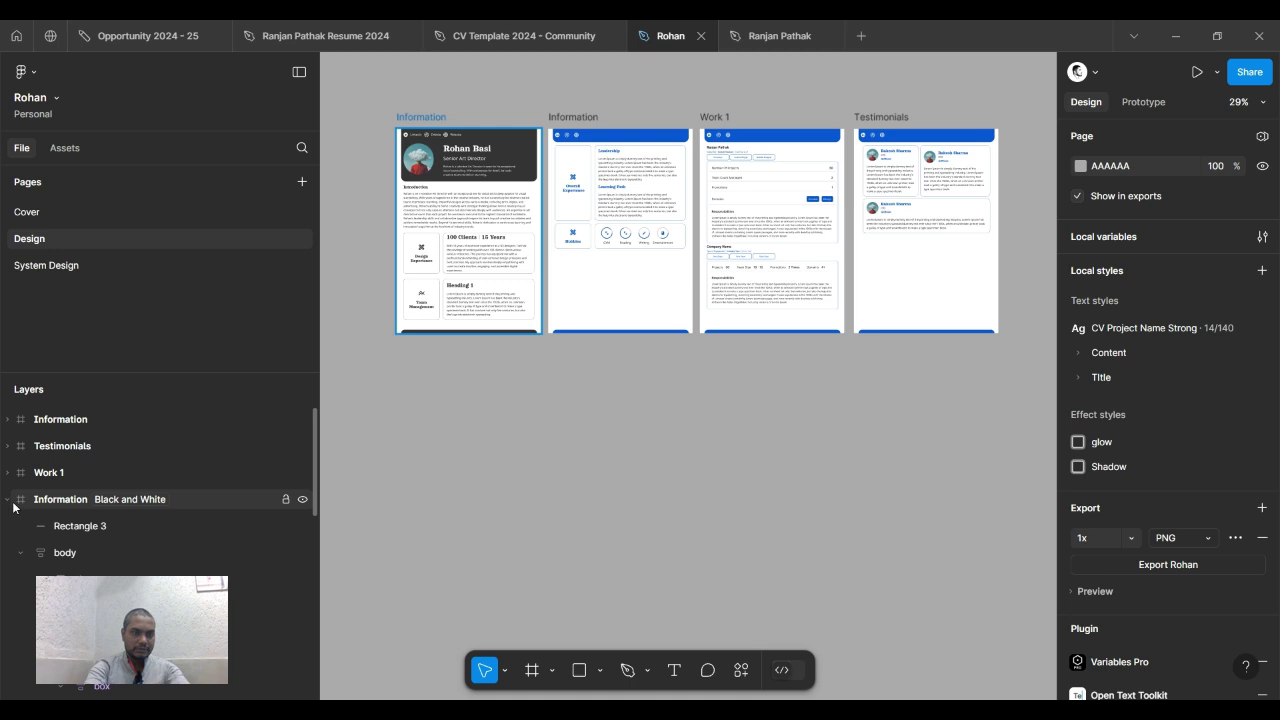
pyautogui.click(9, 500)
pyautogui.click(104, 415)
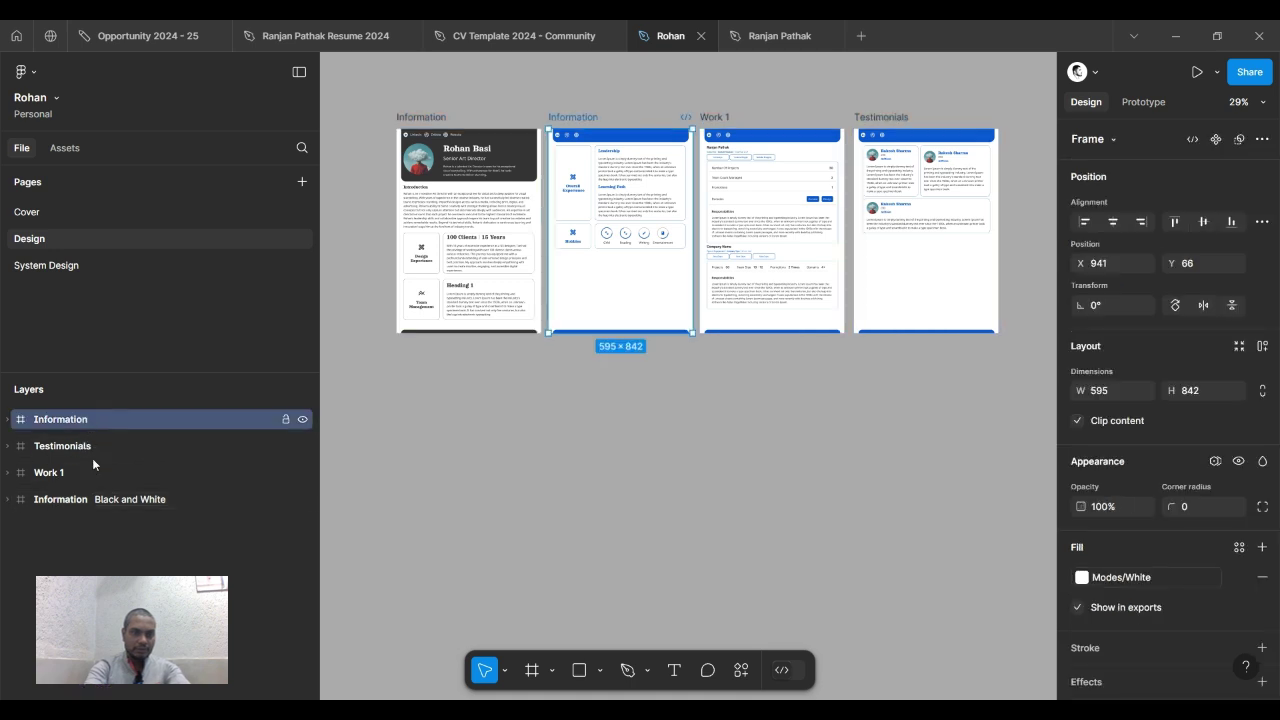
pyautogui.keyDown('shift'); pyautogui.click(92, 499); pyautogui.keyUp('shift')
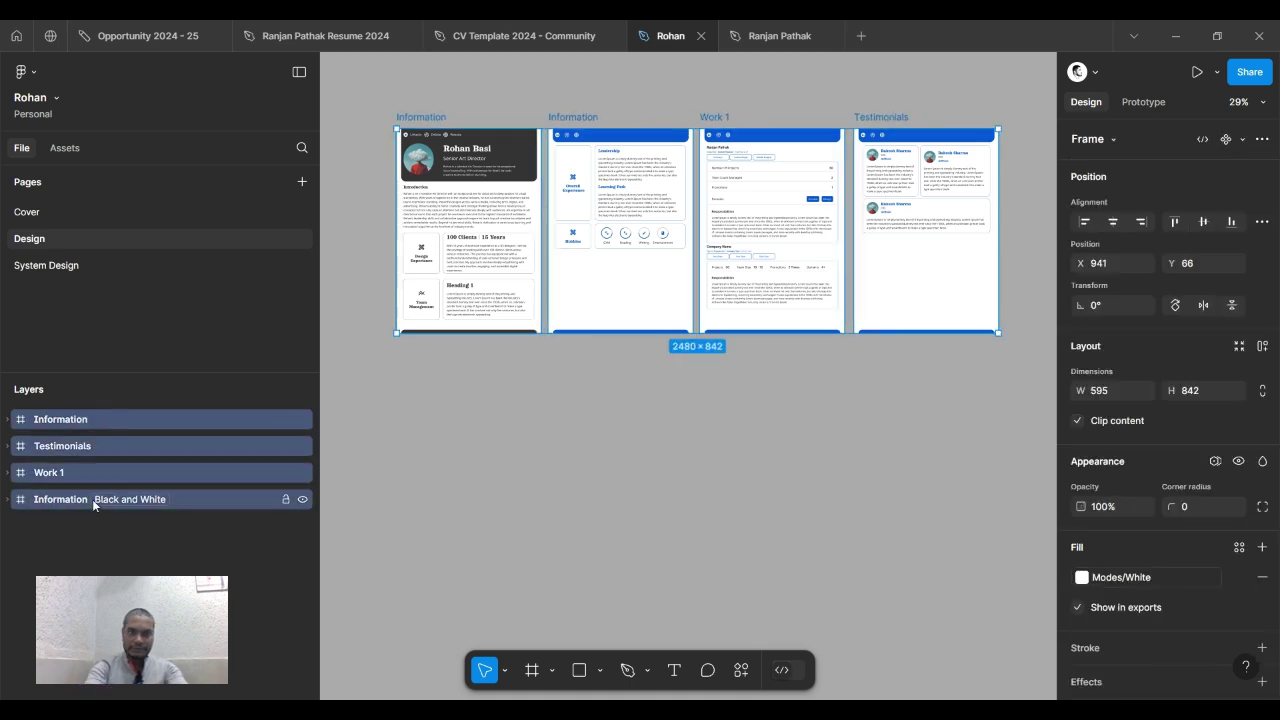
# Set the selected frames' Colors variable mode to Black and White and review the result
pyautogui.click(1218, 461)
pyautogui.moveTo(1182, 518)
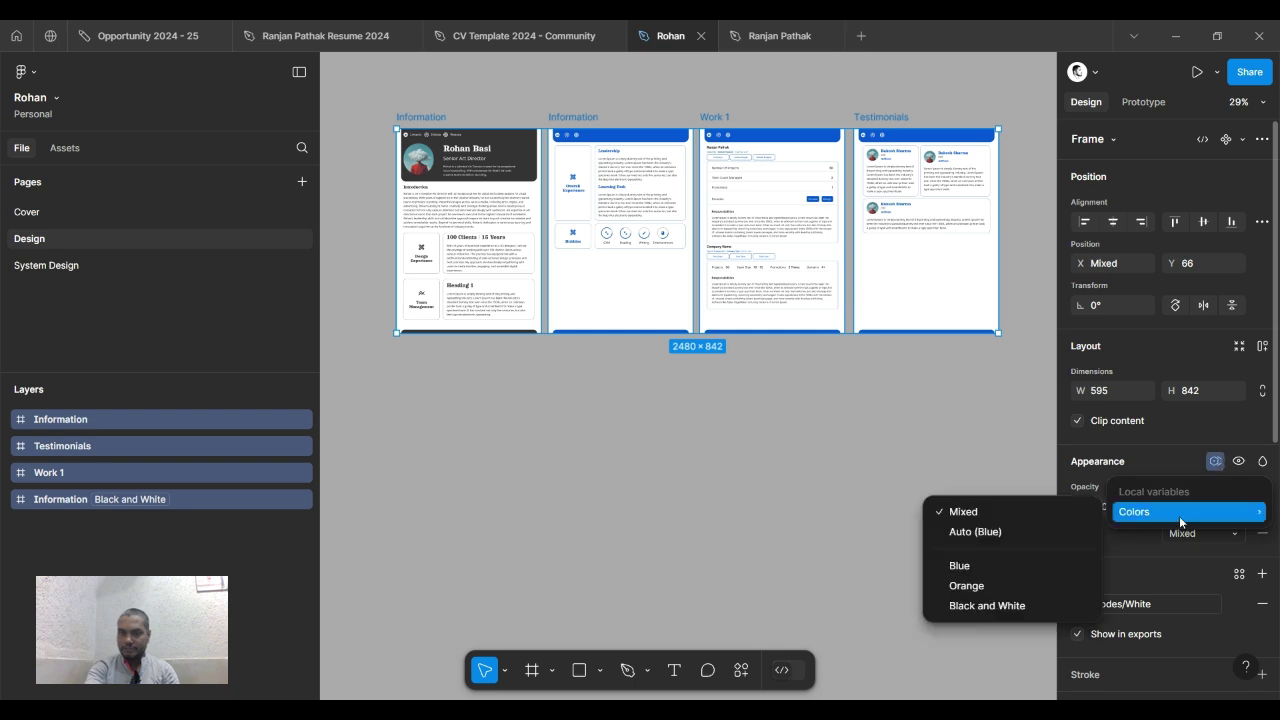
pyautogui.click(987, 605)
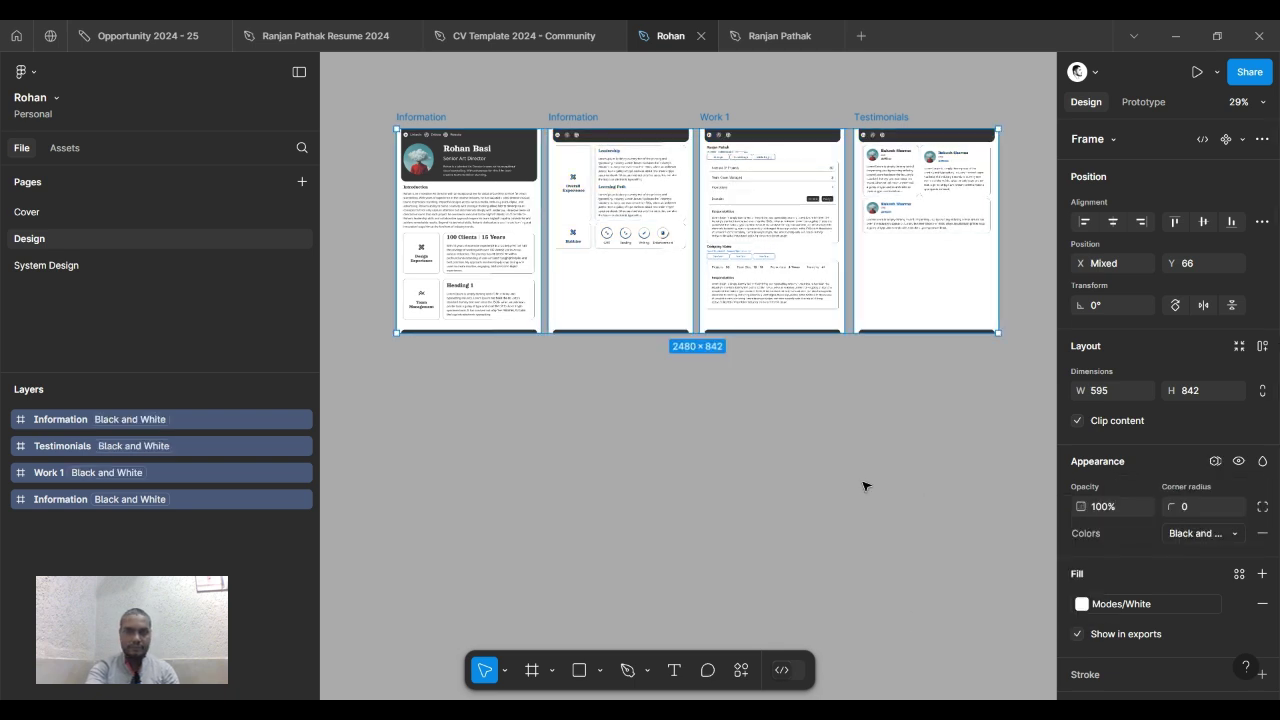
pyautogui.click(866, 483)
pyautogui.scroll(2, 866, 483)
pyautogui.scroll(5, 677, 298)
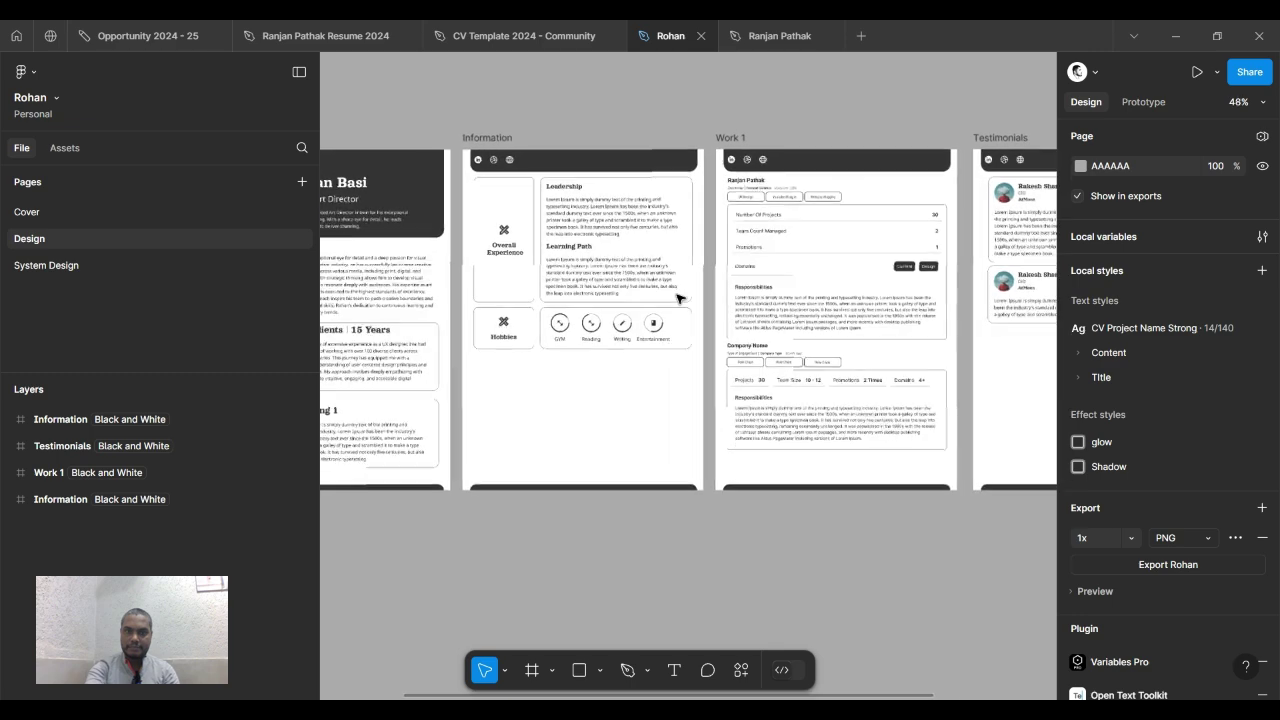
pyautogui.hscroll(-3, 677, 298)
pyautogui.scroll(-1, 677, 298)
pyautogui.hscroll(1, 677, 298)
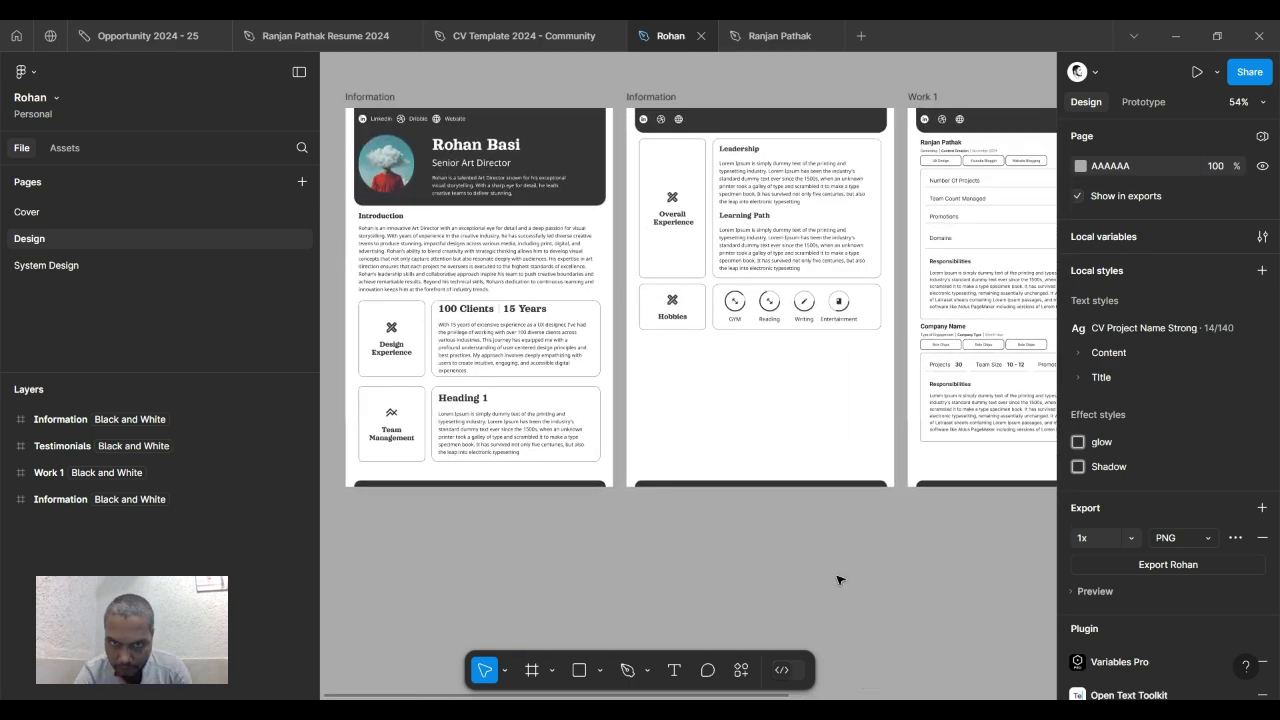
pyautogui.hscroll(5, 838, 580)
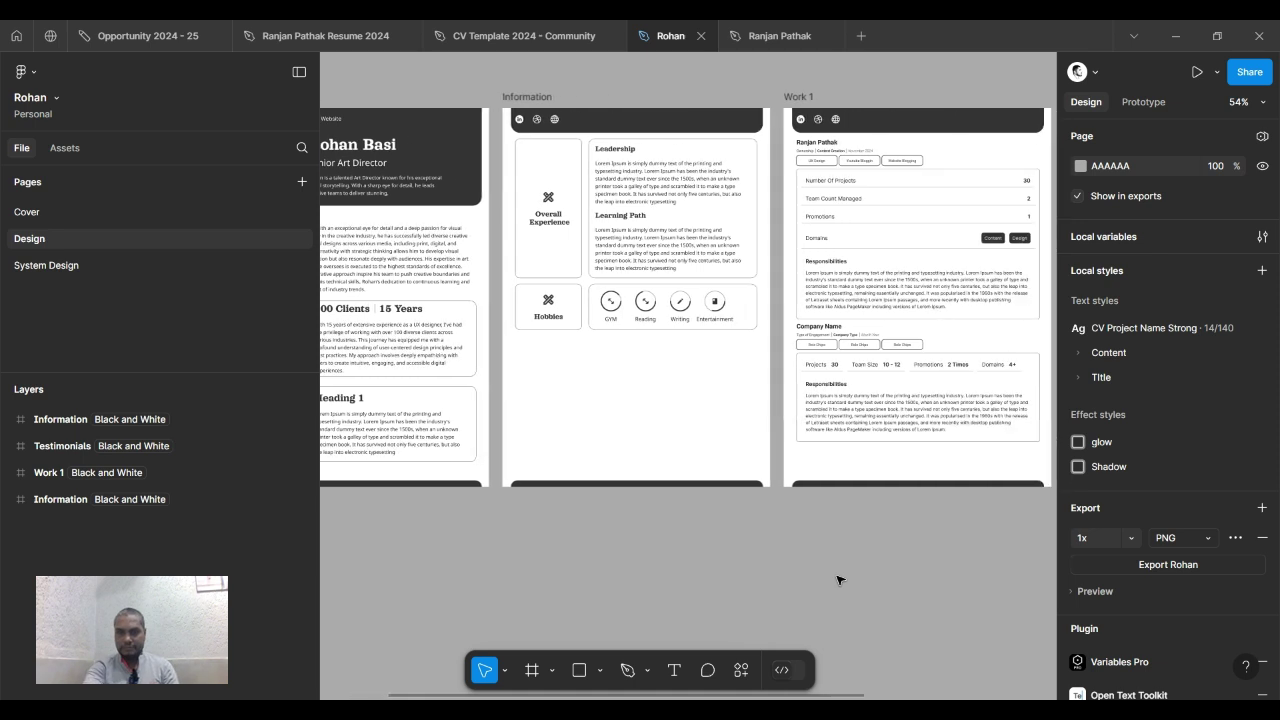
# Open the Colors local variables table and resize it to show the Blue, Orange and Black and White columns
pyautogui.click(1261, 237)
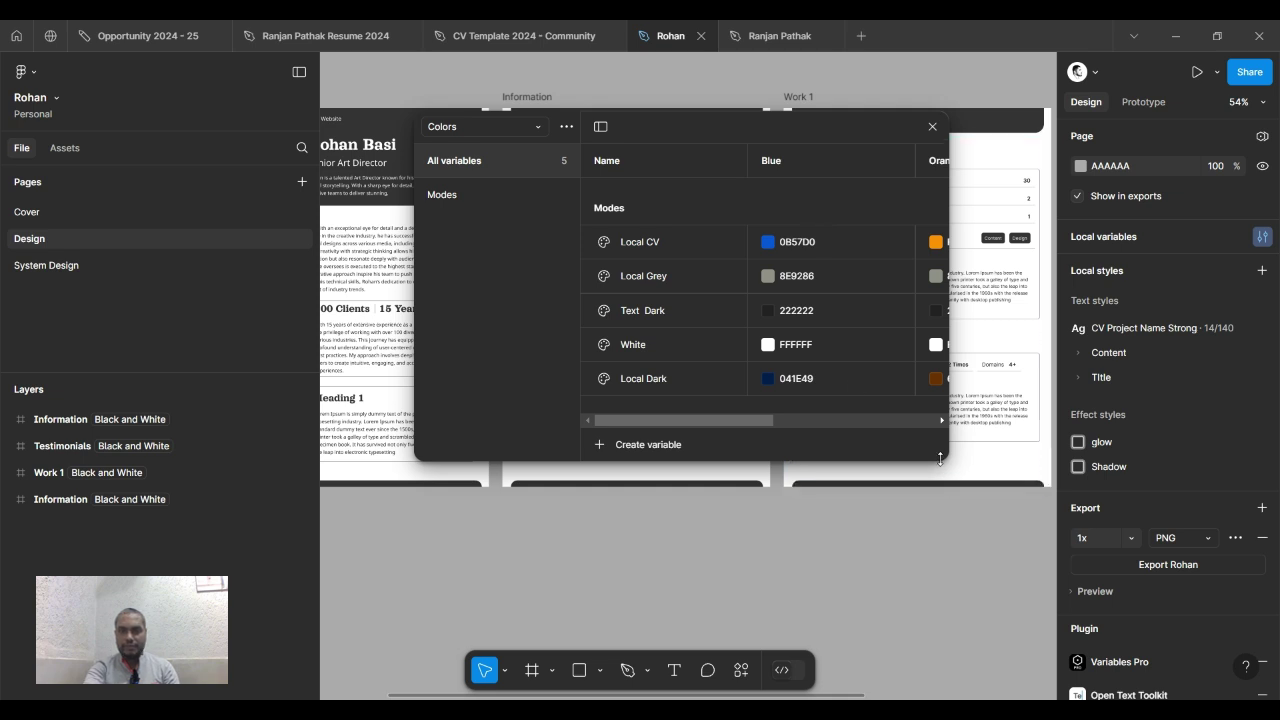
pyautogui.moveTo(940, 458); pyautogui.dragTo(940, 623)
pyautogui.click(491, 197)
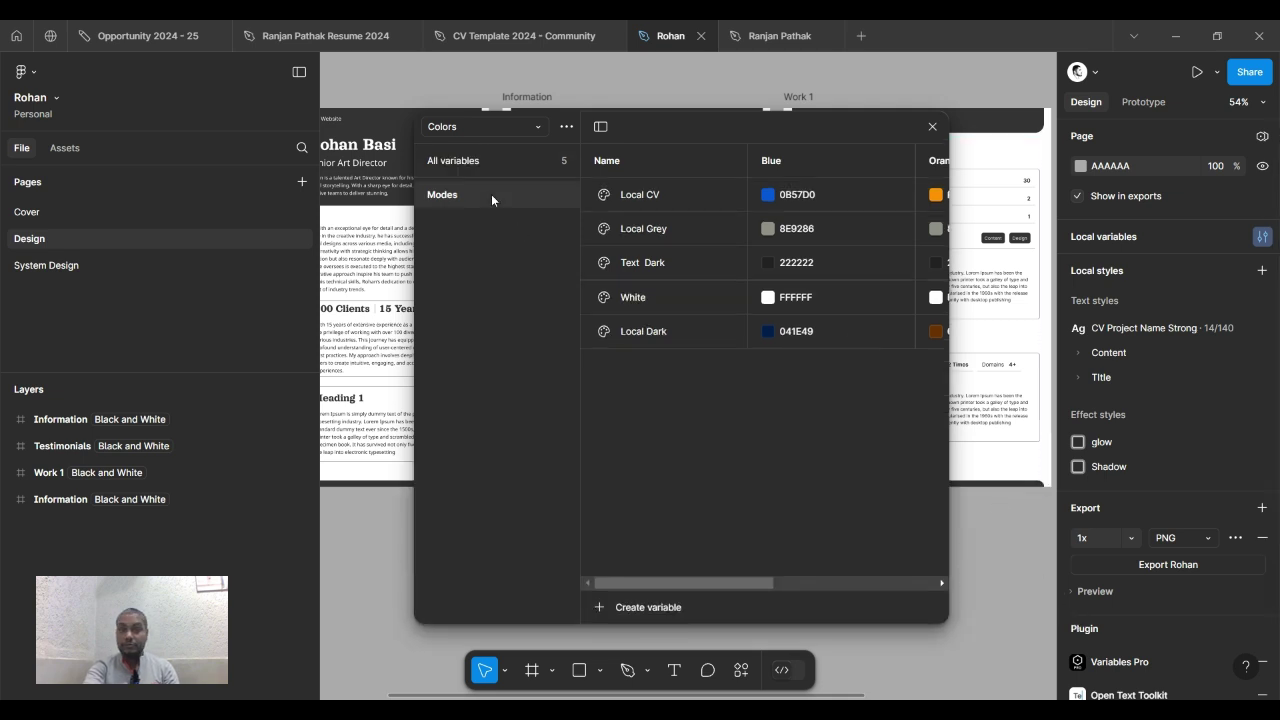
pyautogui.moveTo(698, 124); pyautogui.dragTo(618, 169)
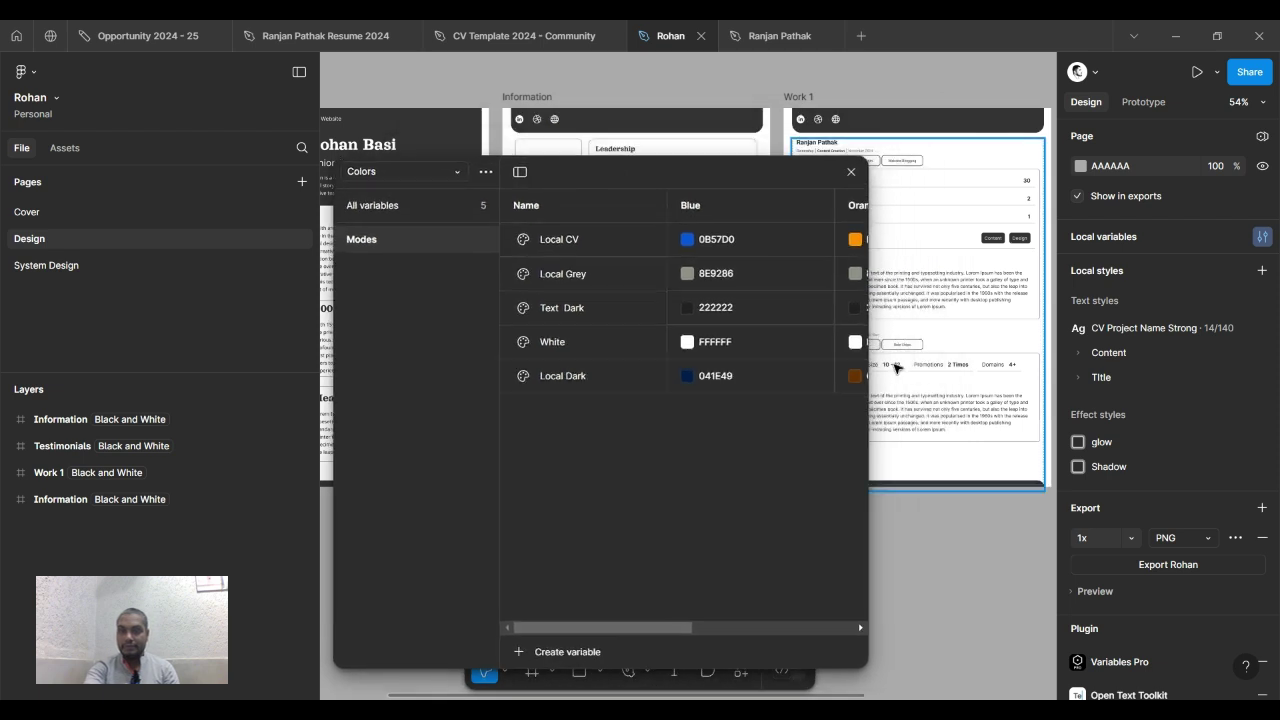
pyautogui.moveTo(869, 352); pyautogui.dragTo(1098, 299)
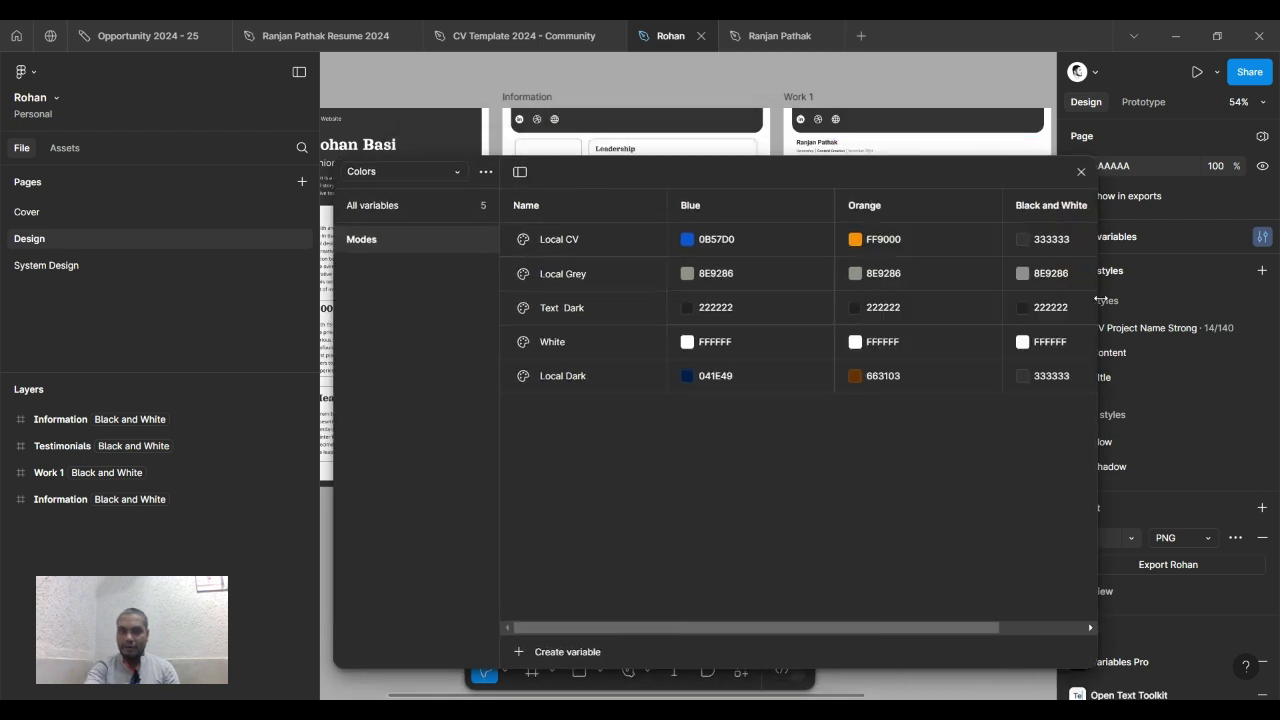
pyautogui.hscroll(3, 973, 433)
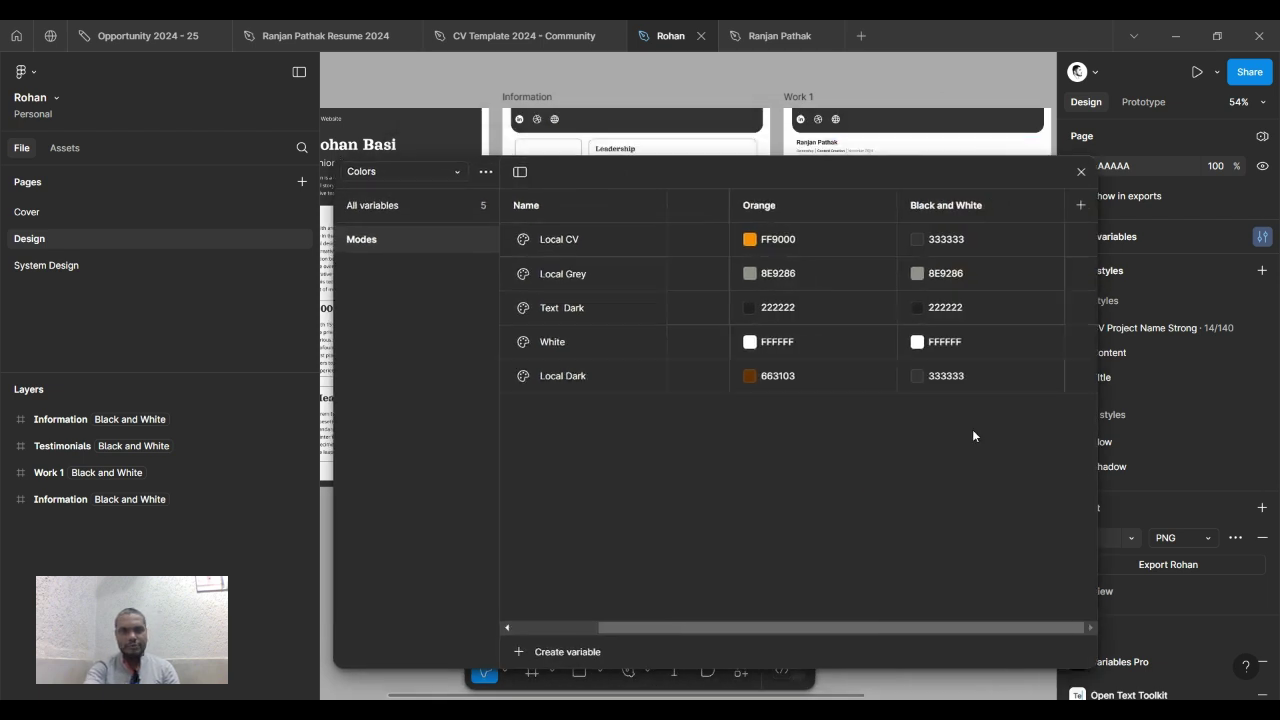
pyautogui.hscroll(-3, 973, 432)
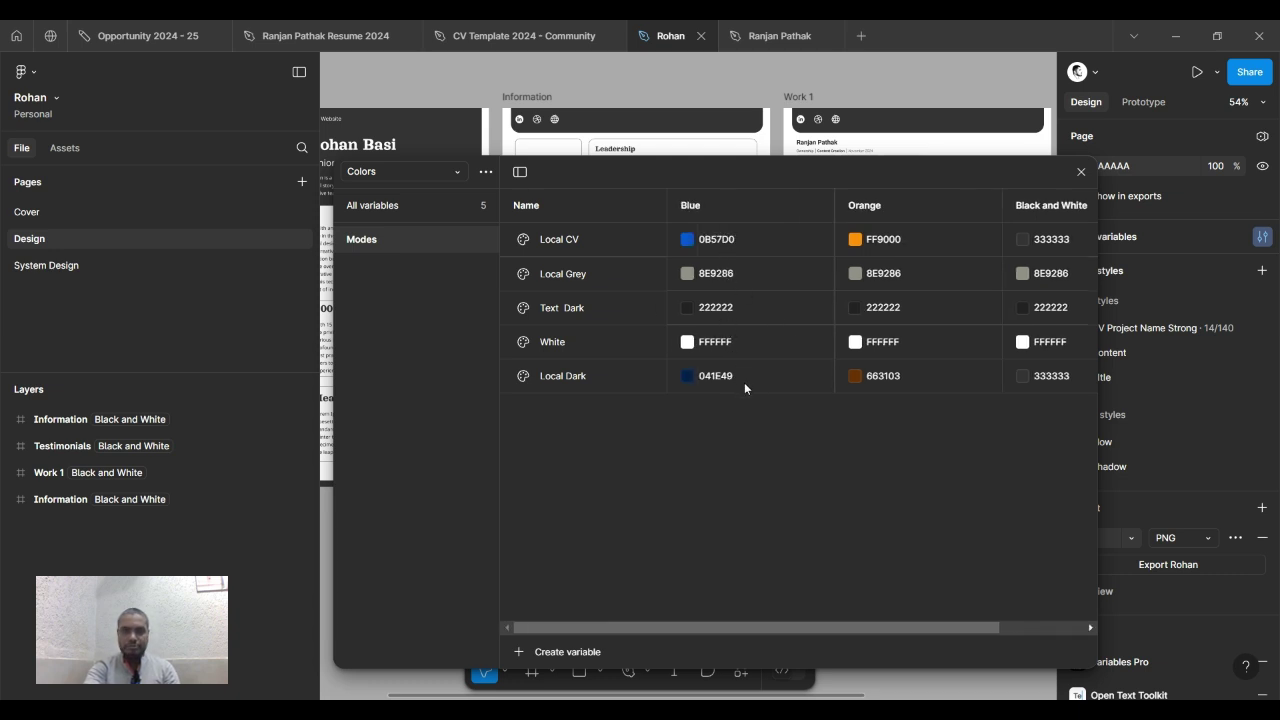
pyautogui.hscroll(3, 796, 375)
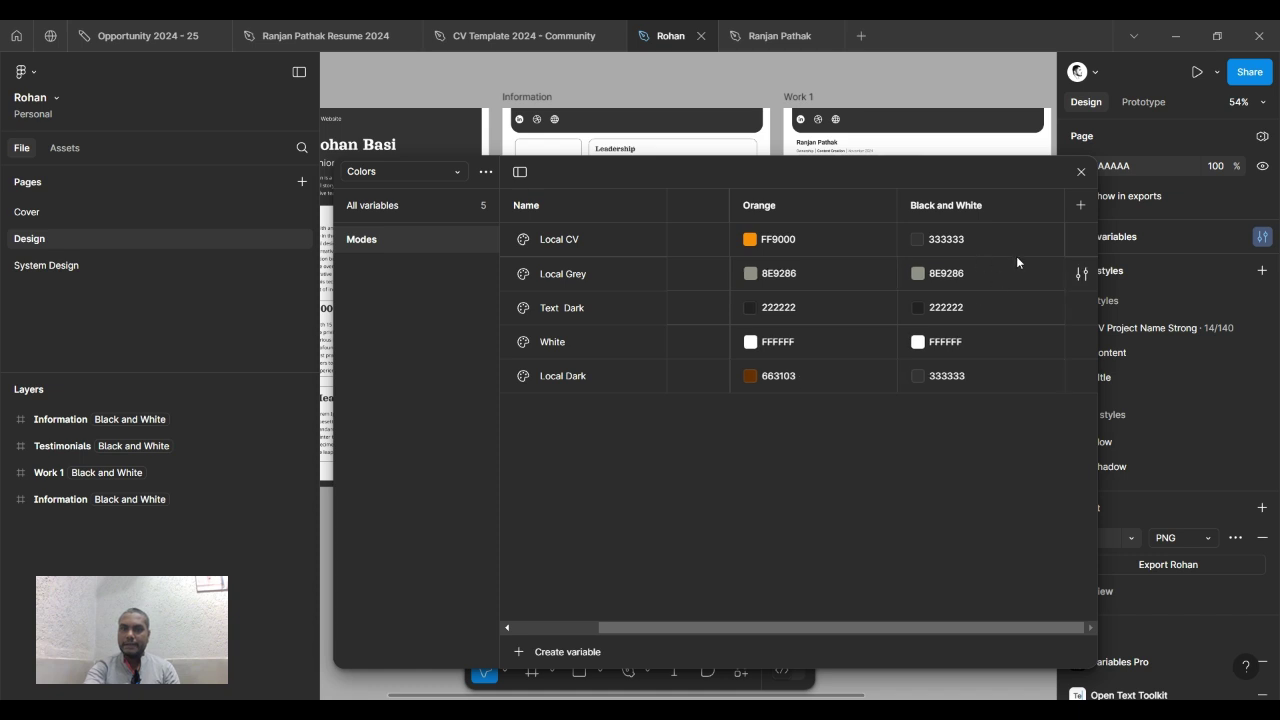
# Add a new colour mode to the Colors collection and name it Green
pyautogui.click(1087, 202)
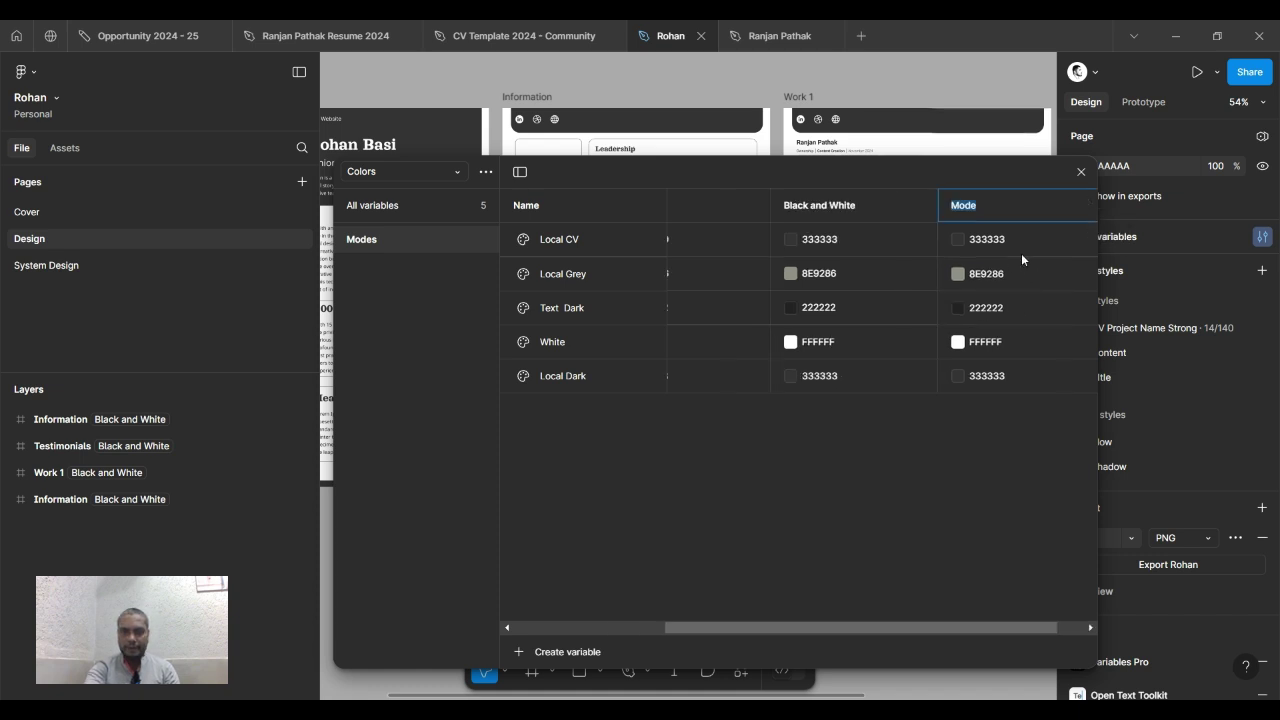
pyautogui.hscroll(-5, 971, 378)
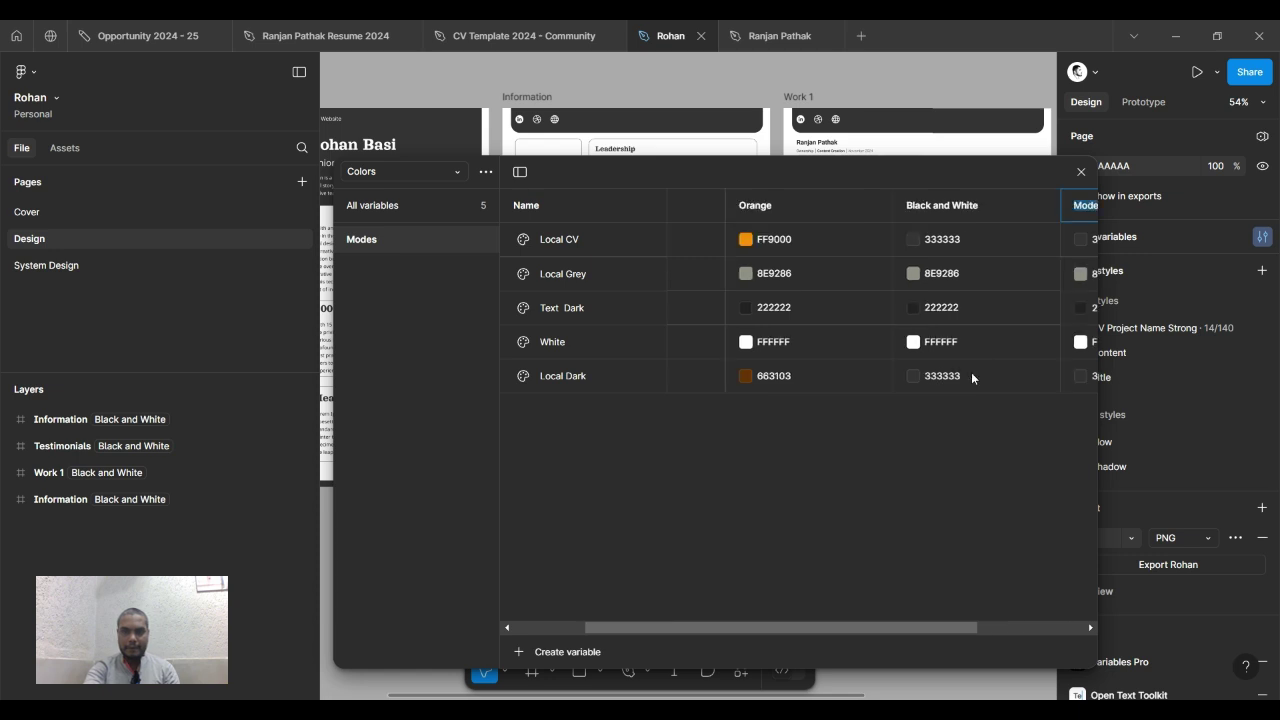
pyautogui.hscroll(6, 971, 378)
pyautogui.hscroll(-5, 971, 376)
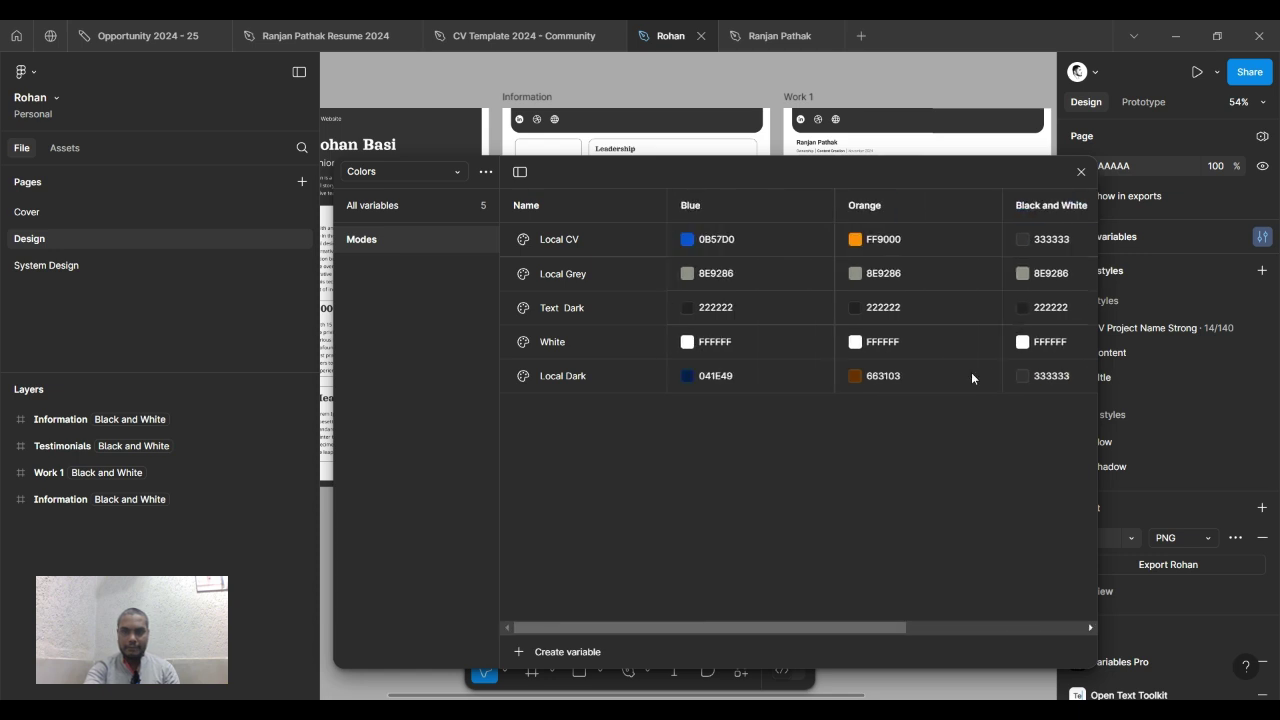
pyautogui.hscroll(5, 971, 376)
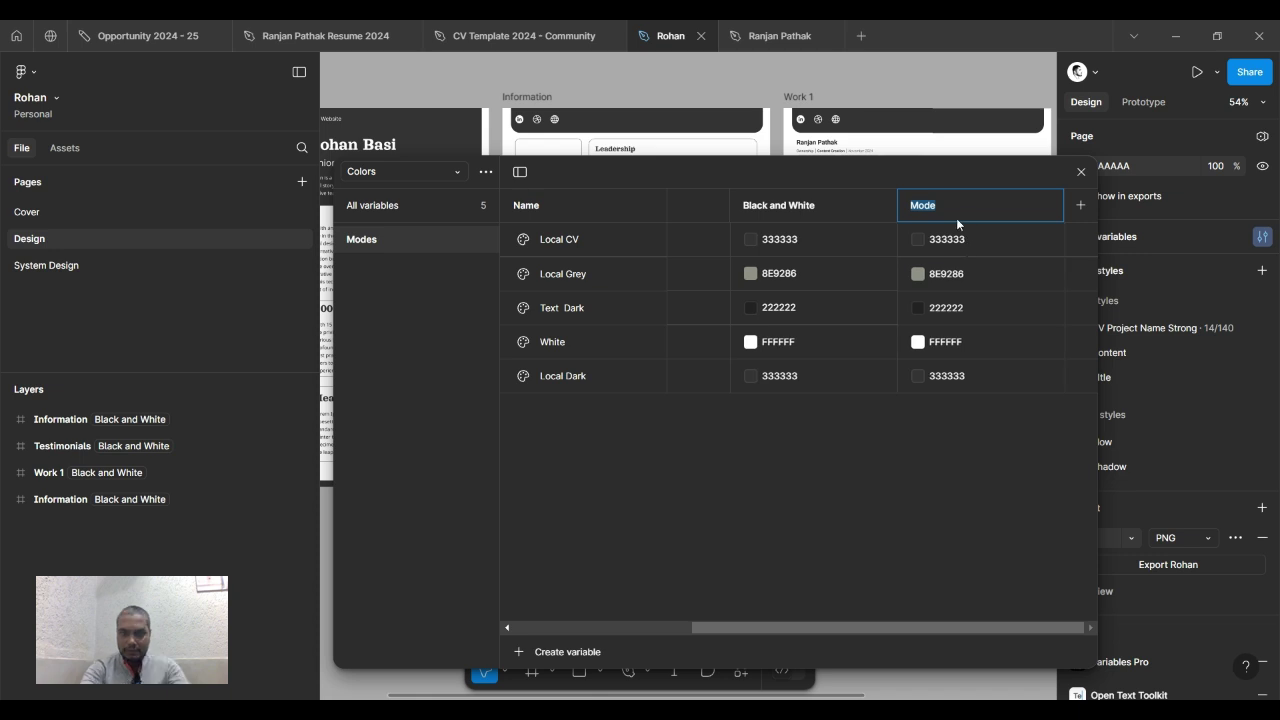
pyautogui.write('Gre')
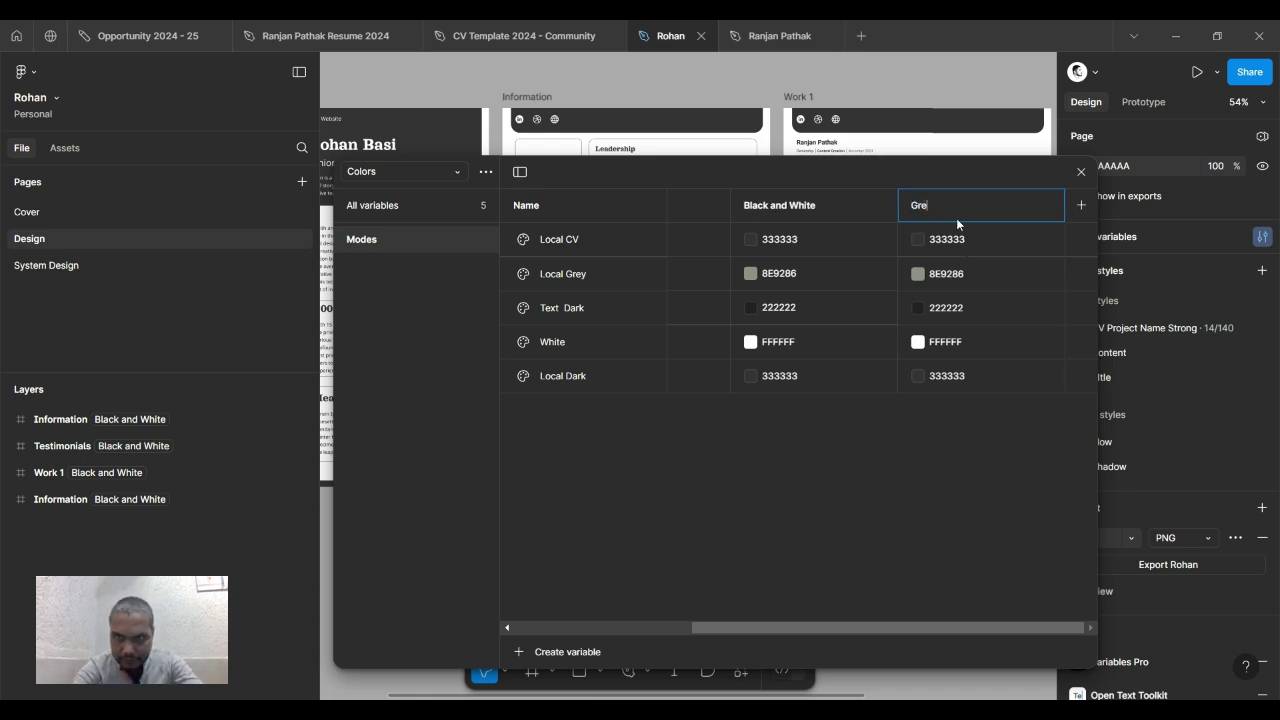
pyautogui.write('en')
pyautogui.press('Return')
# Set Local CV's Green value to 008000
pyautogui.click(942, 252)
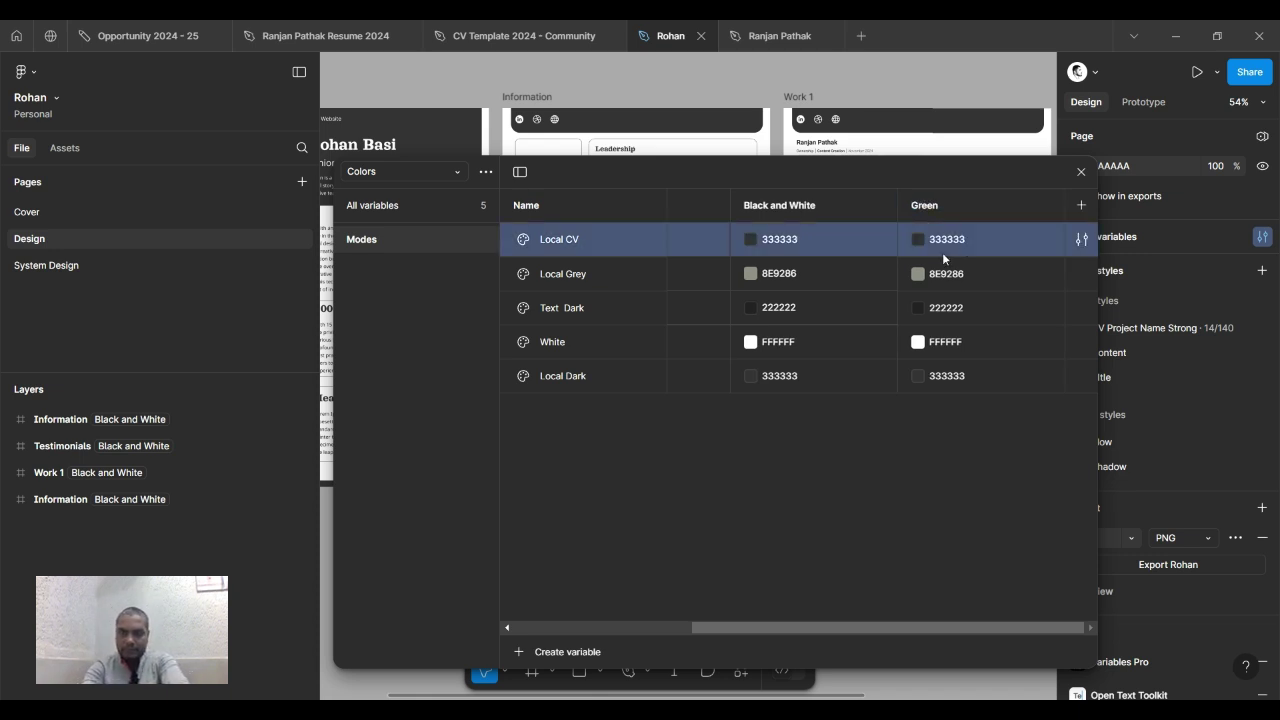
pyautogui.click(944, 247)
pyautogui.write('008000')
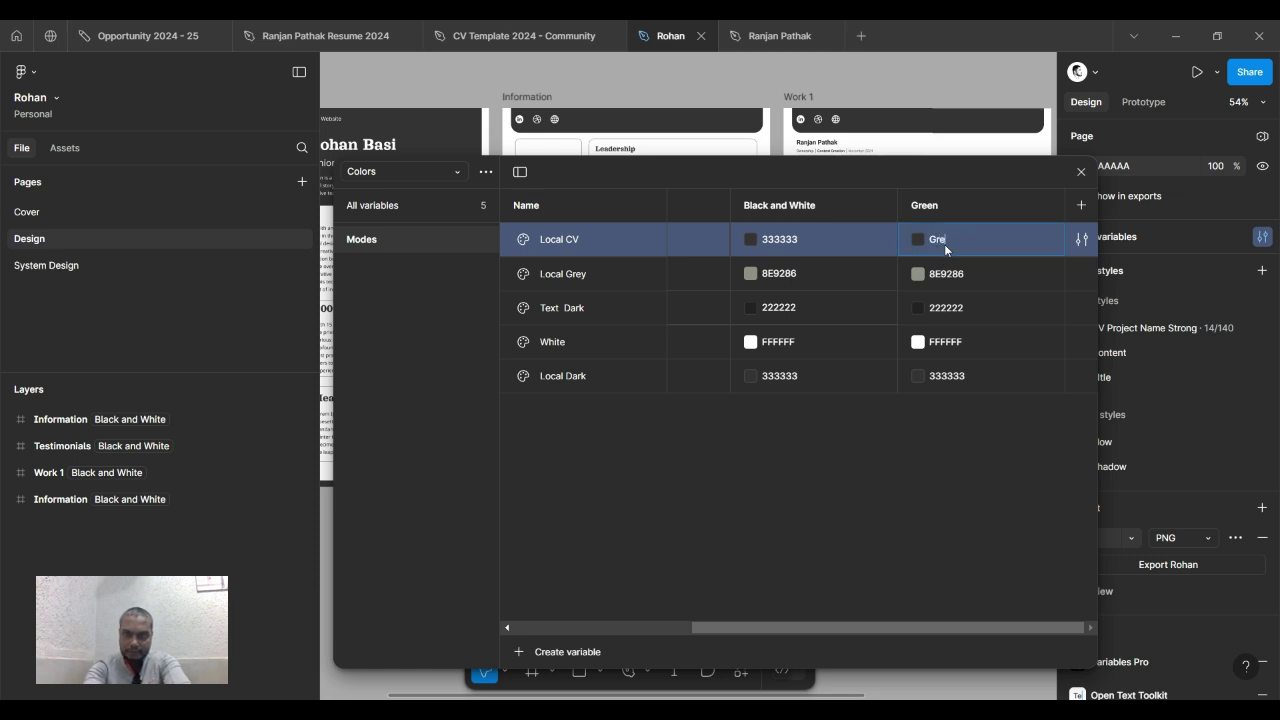
pyautogui.press('Return')
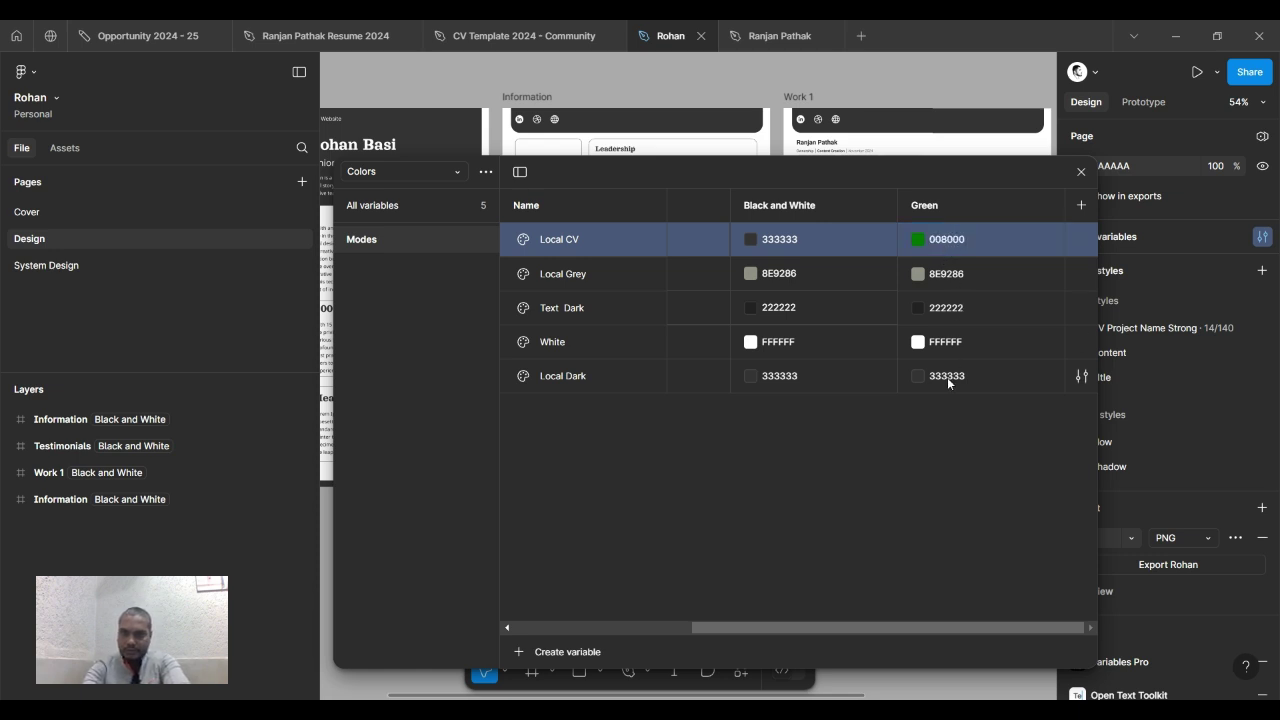
# Set Local Dark's Green value to dark green 054C12 using the colour picker
pyautogui.doubleClick(947, 377)
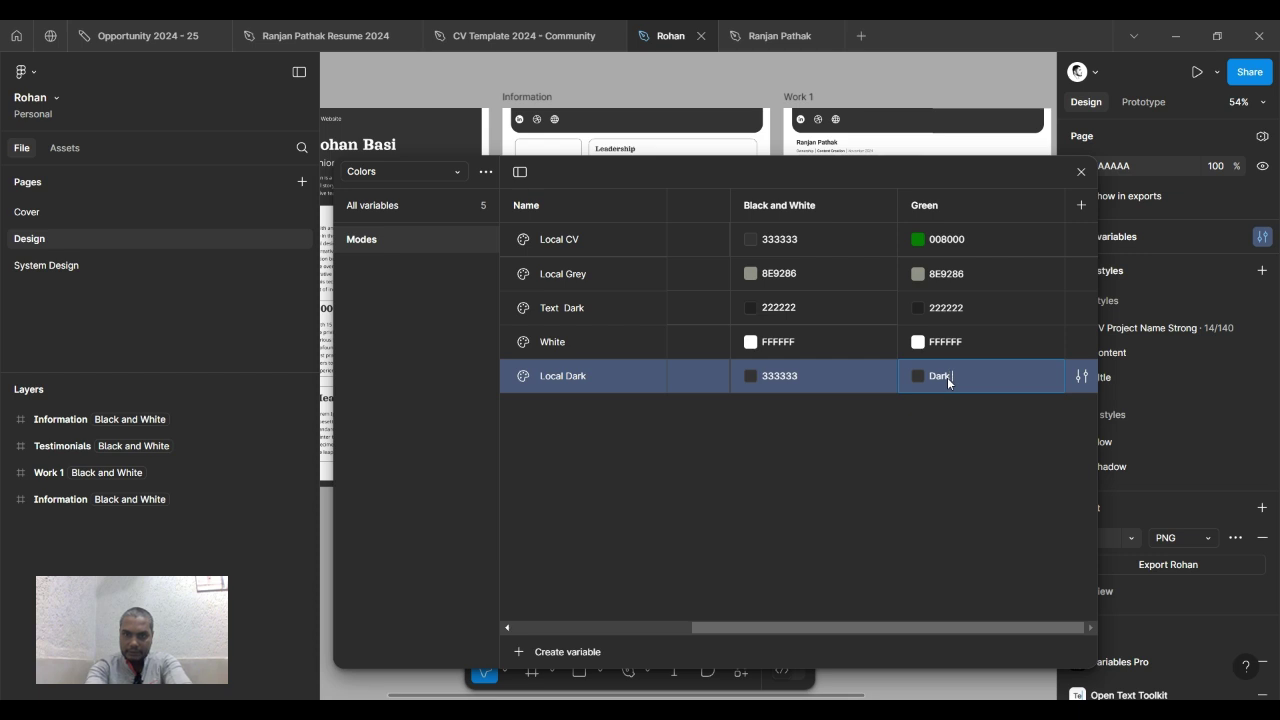
pyautogui.write('Dark Green')
pyautogui.press('Return')
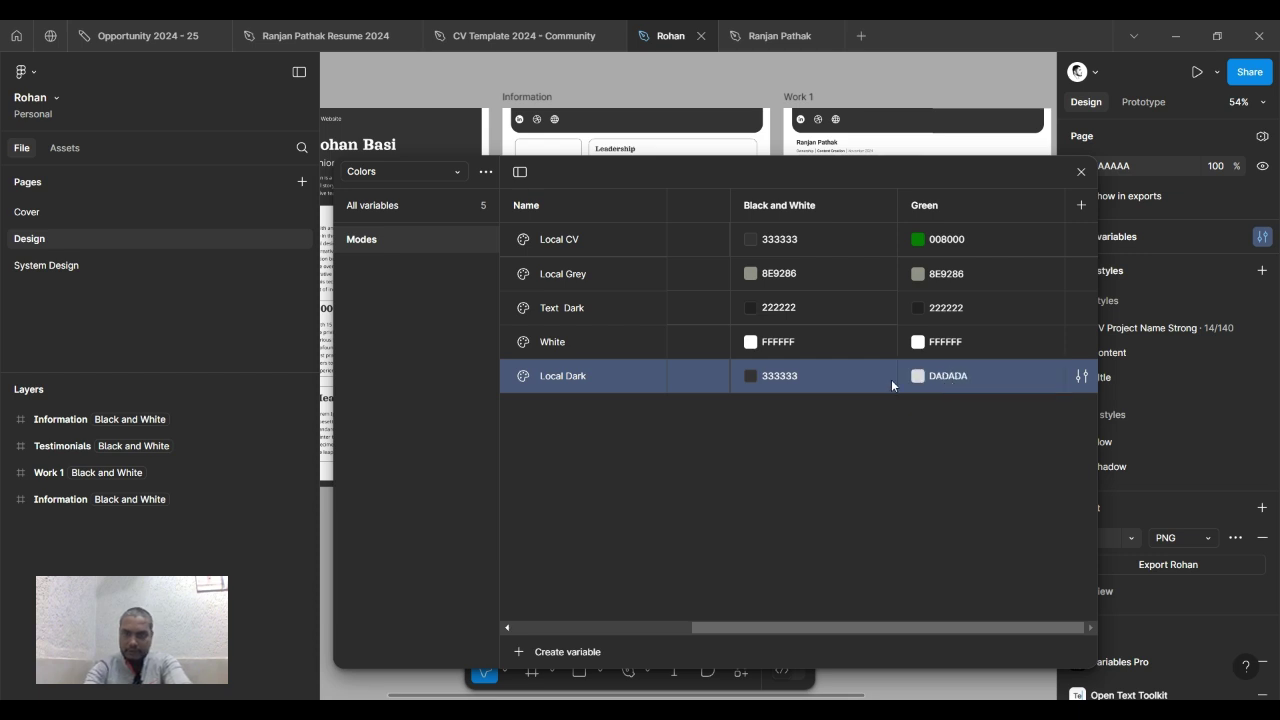
pyautogui.click(916, 380)
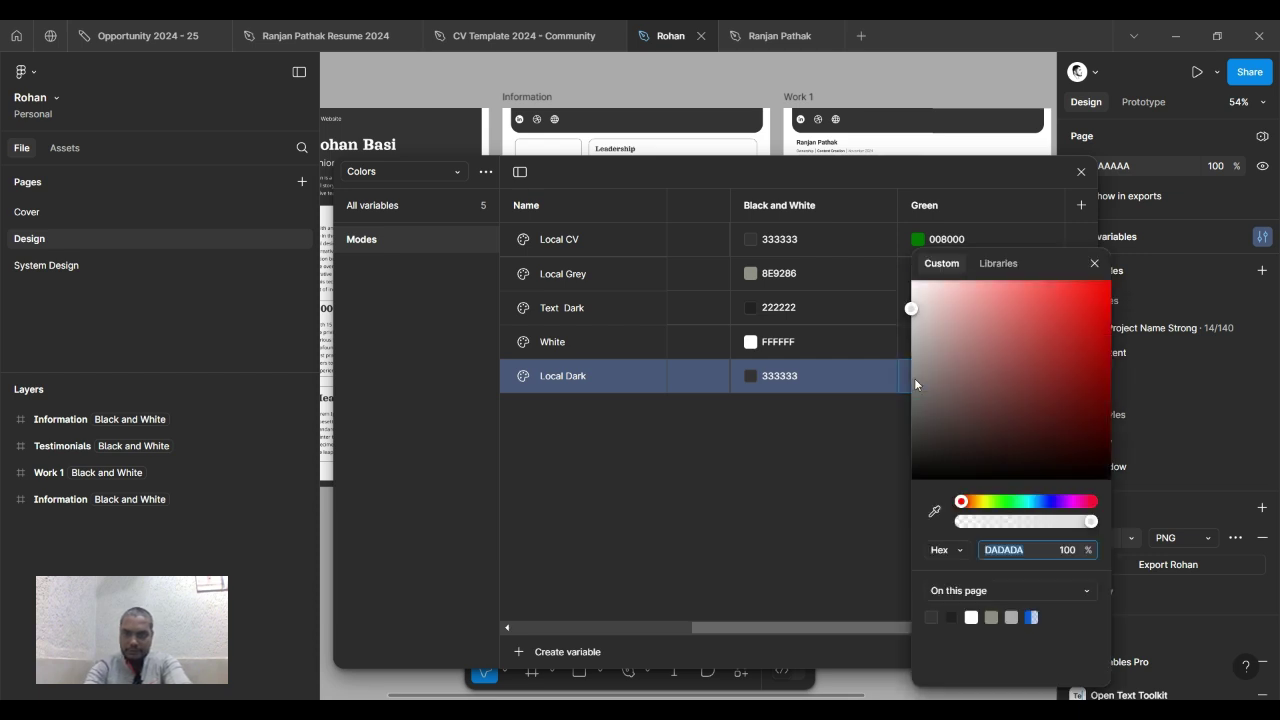
pyautogui.click(991, 502)
pyautogui.moveTo(991, 502); pyautogui.dragTo(1009, 502)
pyautogui.moveTo(1089, 388); pyautogui.dragTo(1098, 420)
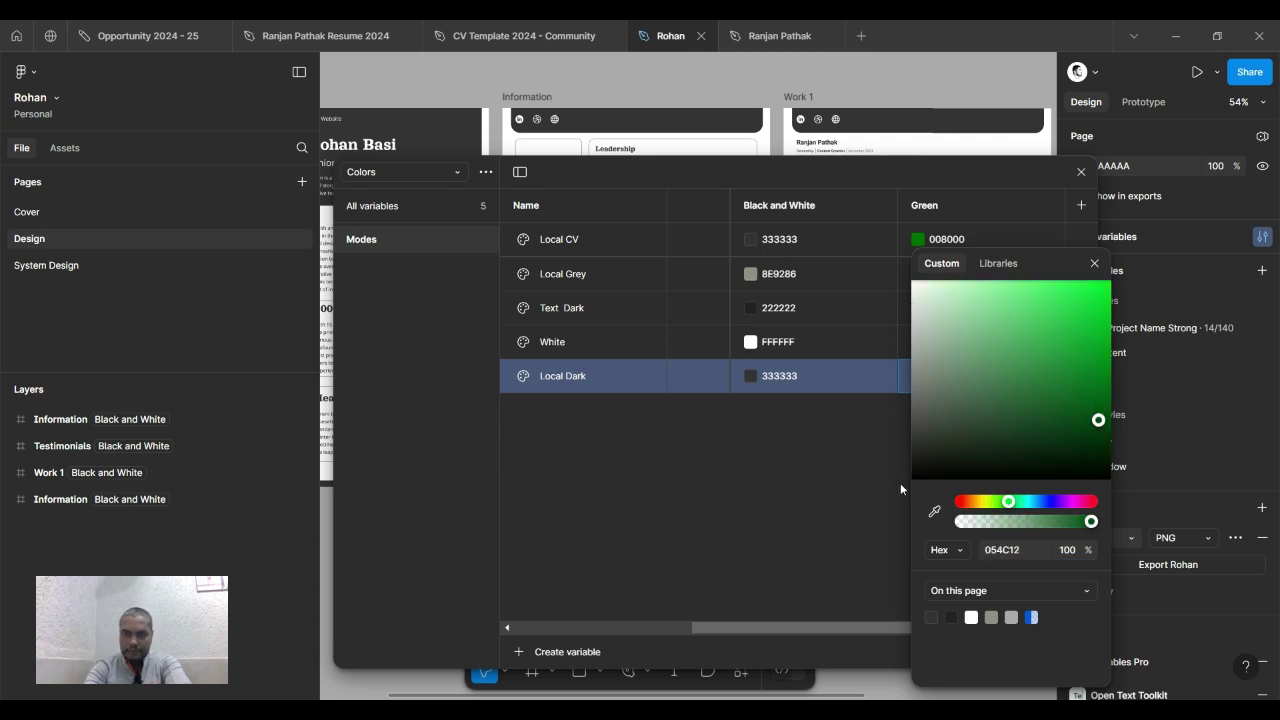
pyautogui.click(856, 496)
# Brighten Local CV's Green value to 0AC10A
pyautogui.click(918, 240)
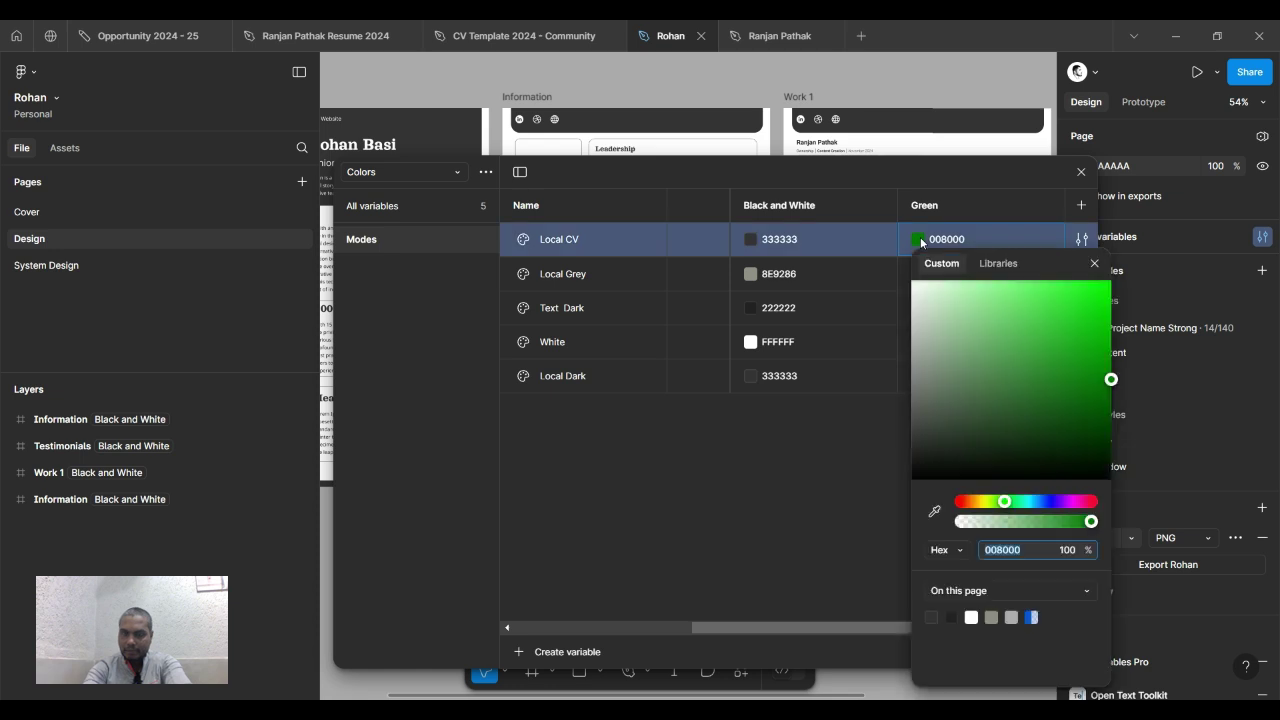
pyautogui.moveTo(1089, 382); pyautogui.dragTo(1101, 340)
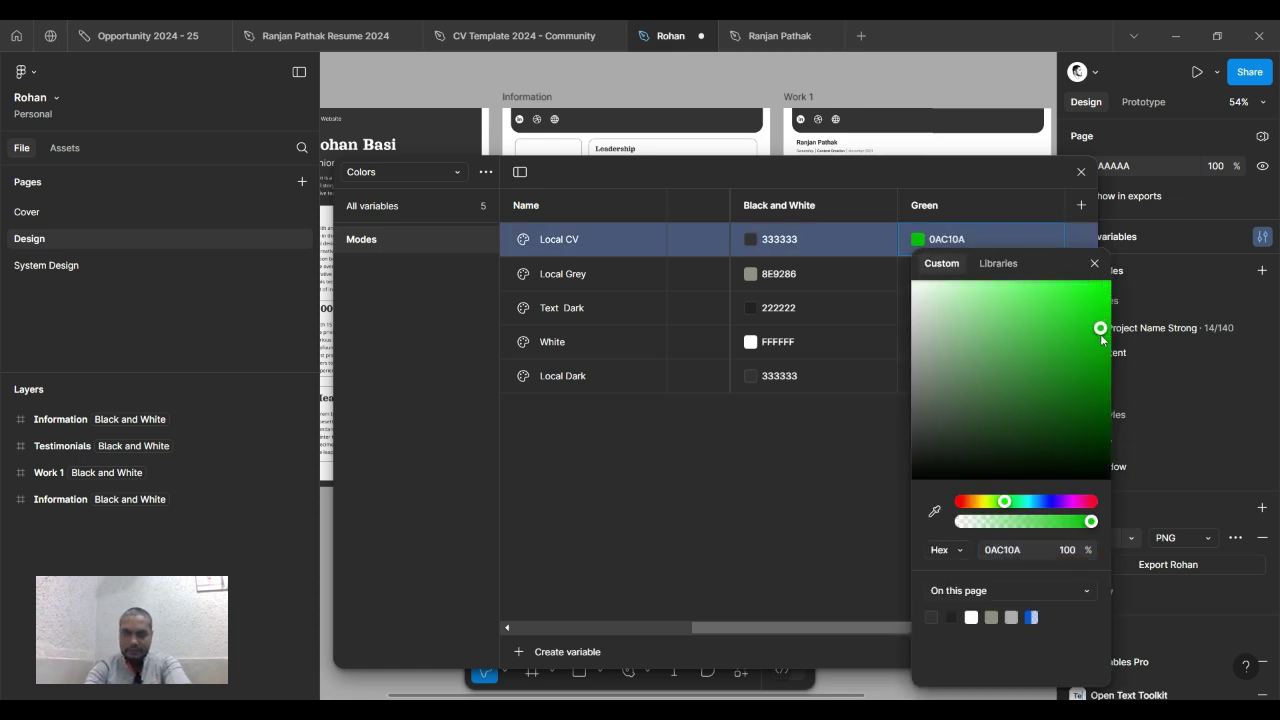
pyautogui.click(815, 67)
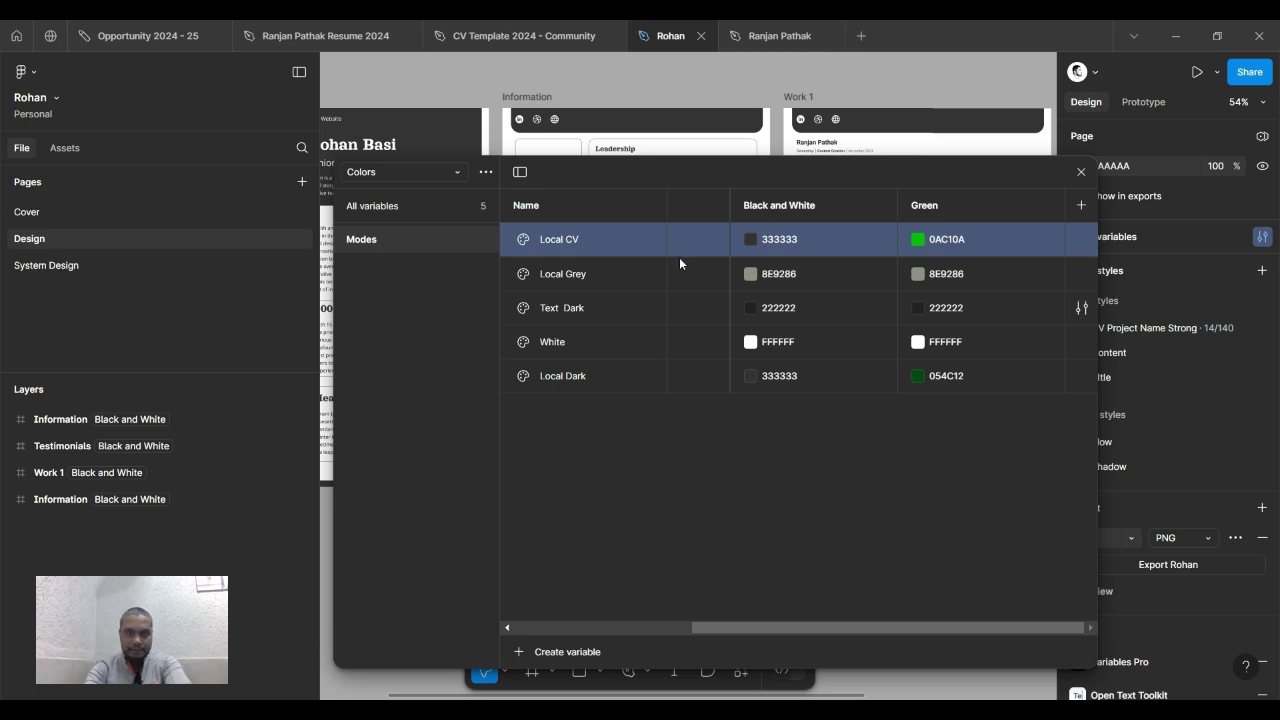
pyautogui.moveTo(690, 172); pyautogui.dragTo(469, 128)
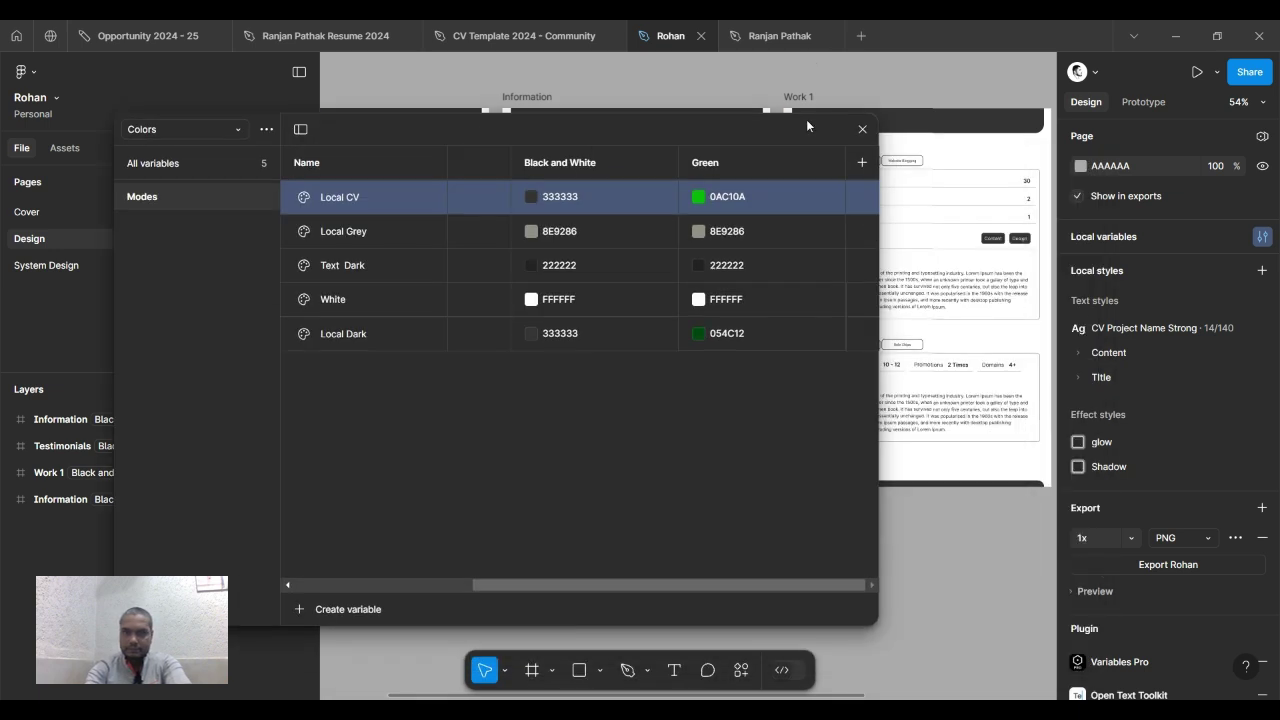
# Close the variables dialog and select all four CV frames in the Layers panel
pyautogui.click(862, 130)
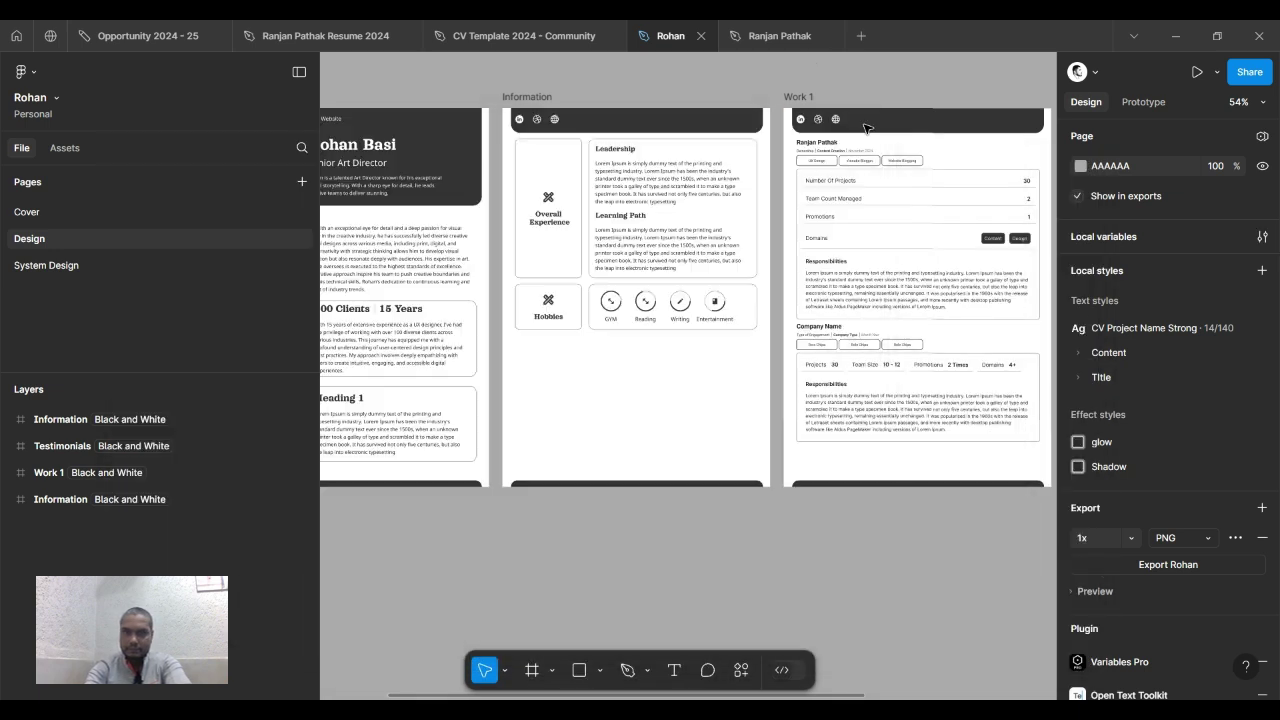
pyautogui.rightClick(866, 539)
pyautogui.click(660, 531)
pyautogui.hscroll(-6, 660, 531)
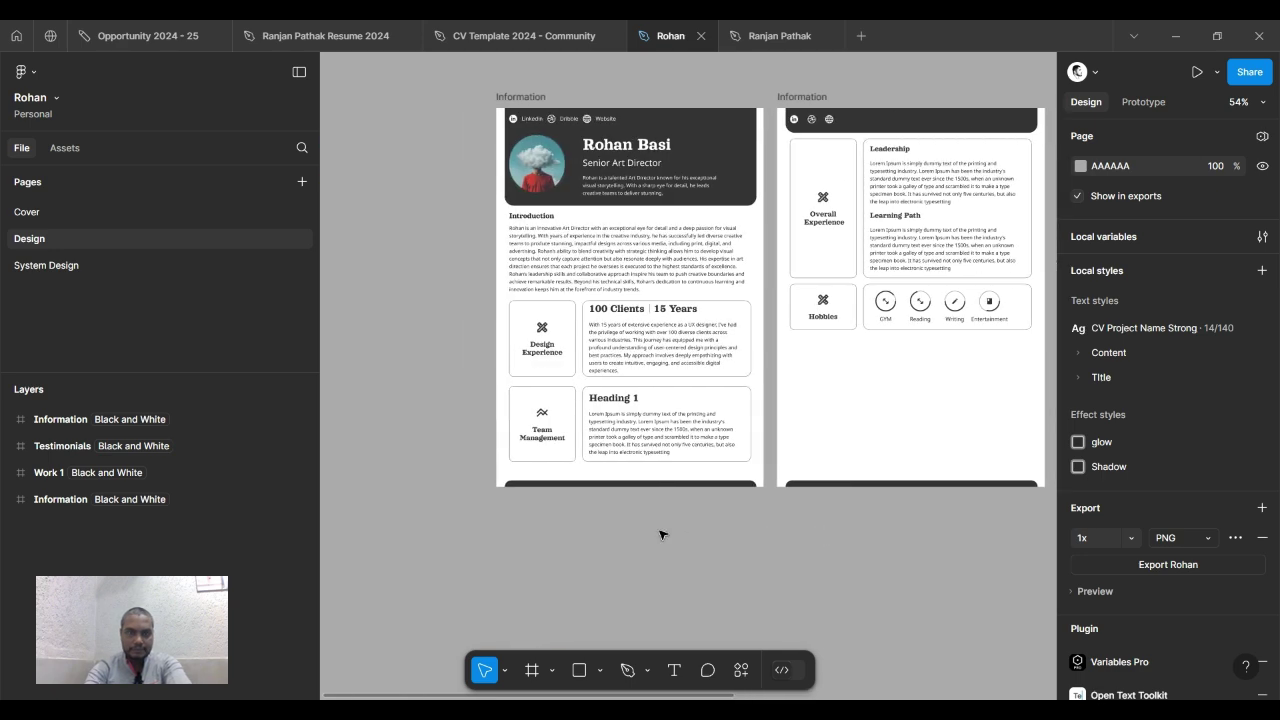
pyautogui.click(120, 420)
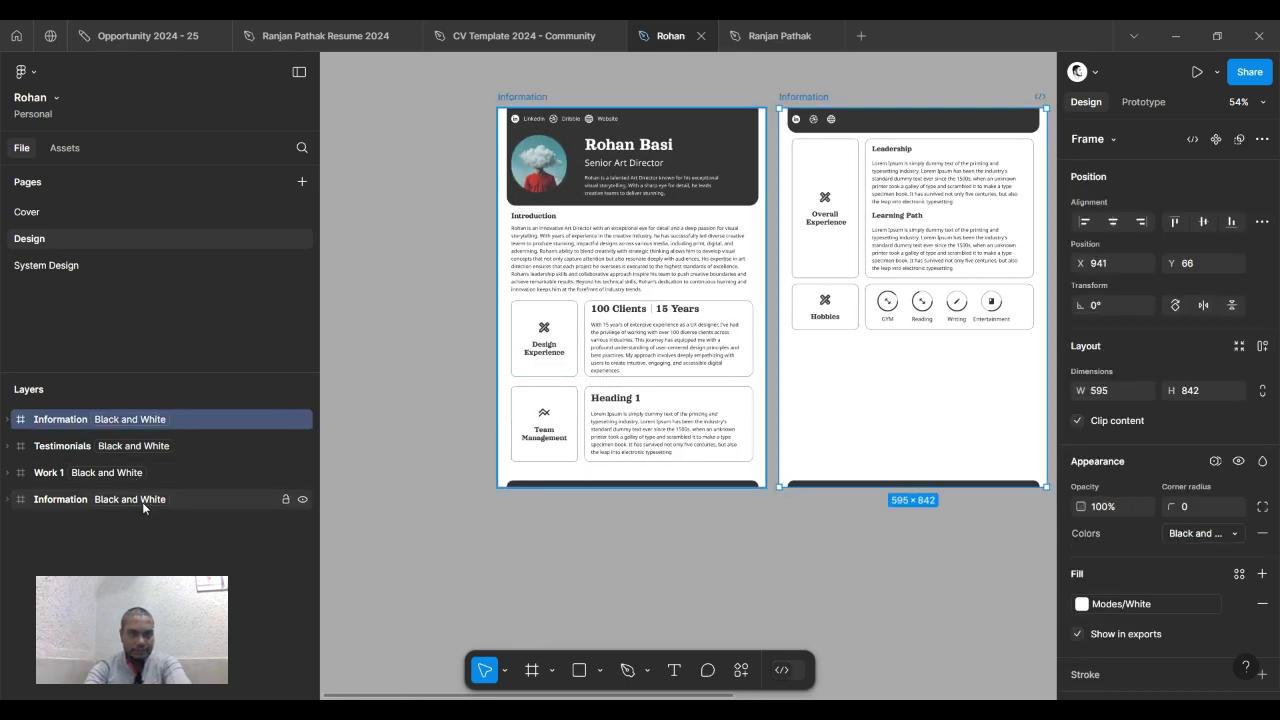
pyautogui.keyDown('shift'); pyautogui.click(147, 504); pyautogui.keyUp('shift')
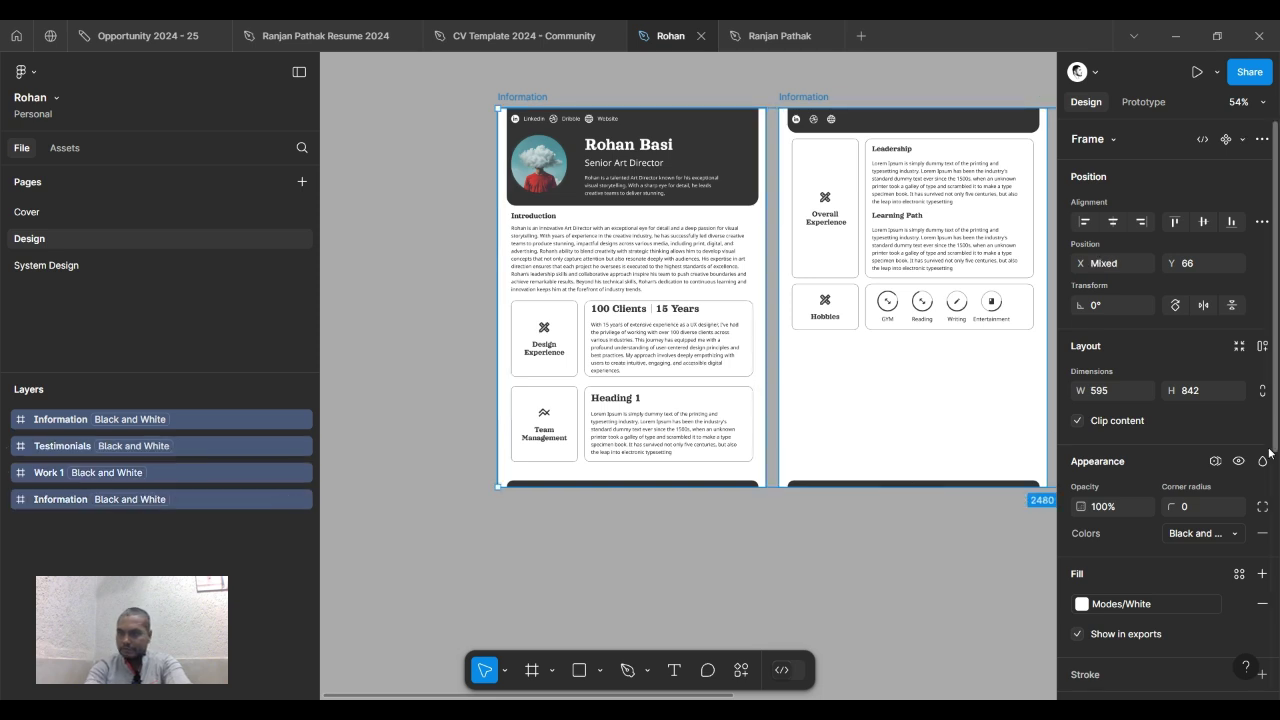
# Apply the Green colour mode to the selected CV frames
pyautogui.click(1215, 461)
pyautogui.moveTo(1203, 516)
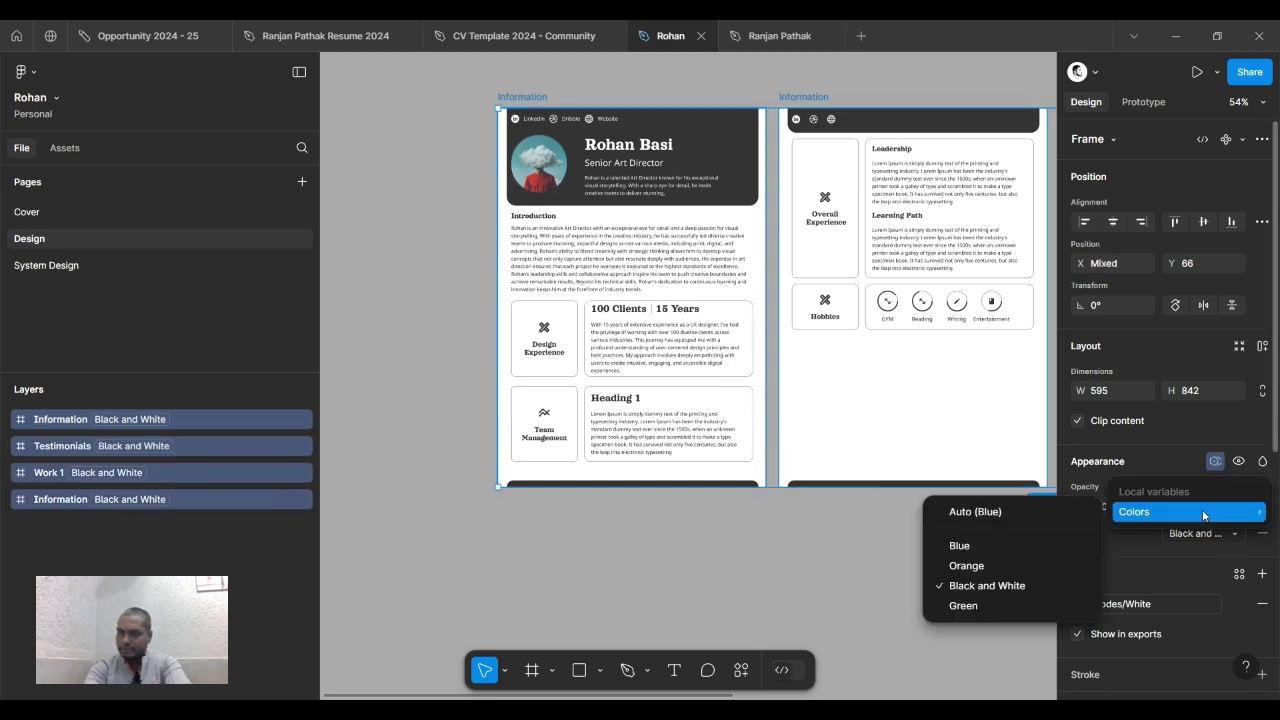
pyautogui.click(1023, 606)
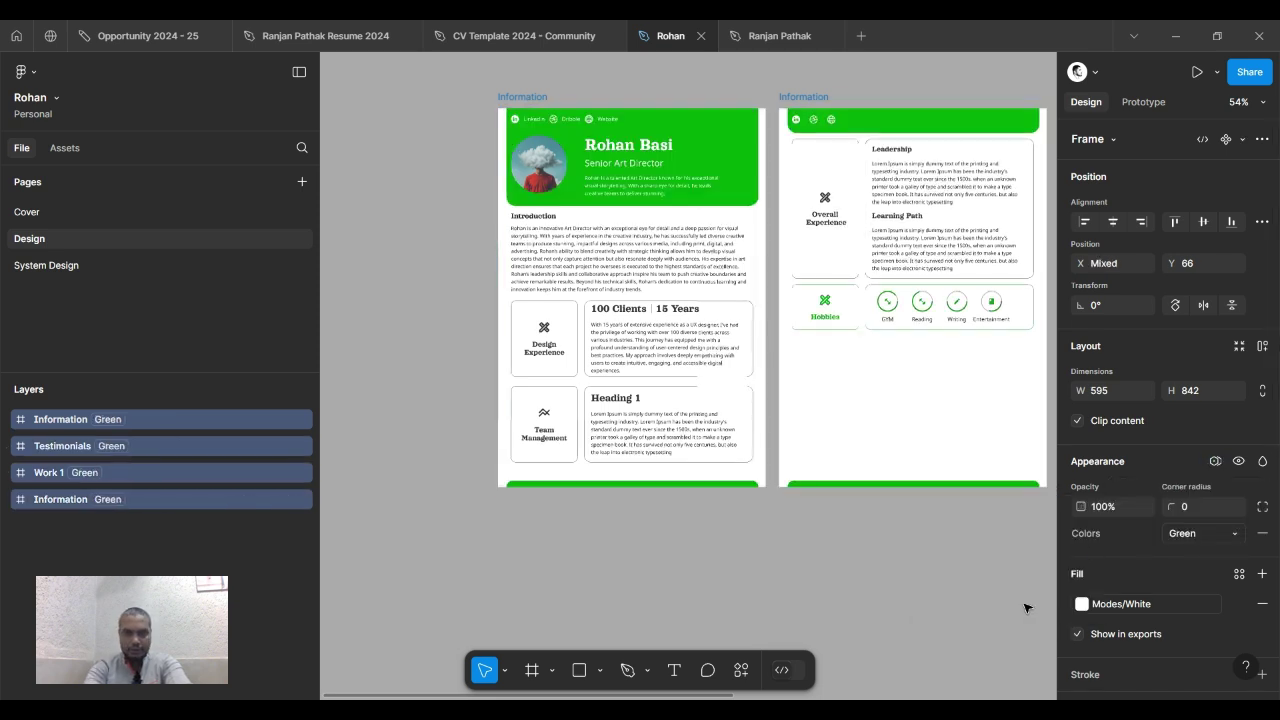
pyautogui.click(929, 570)
pyautogui.hscroll(10, 929, 570)
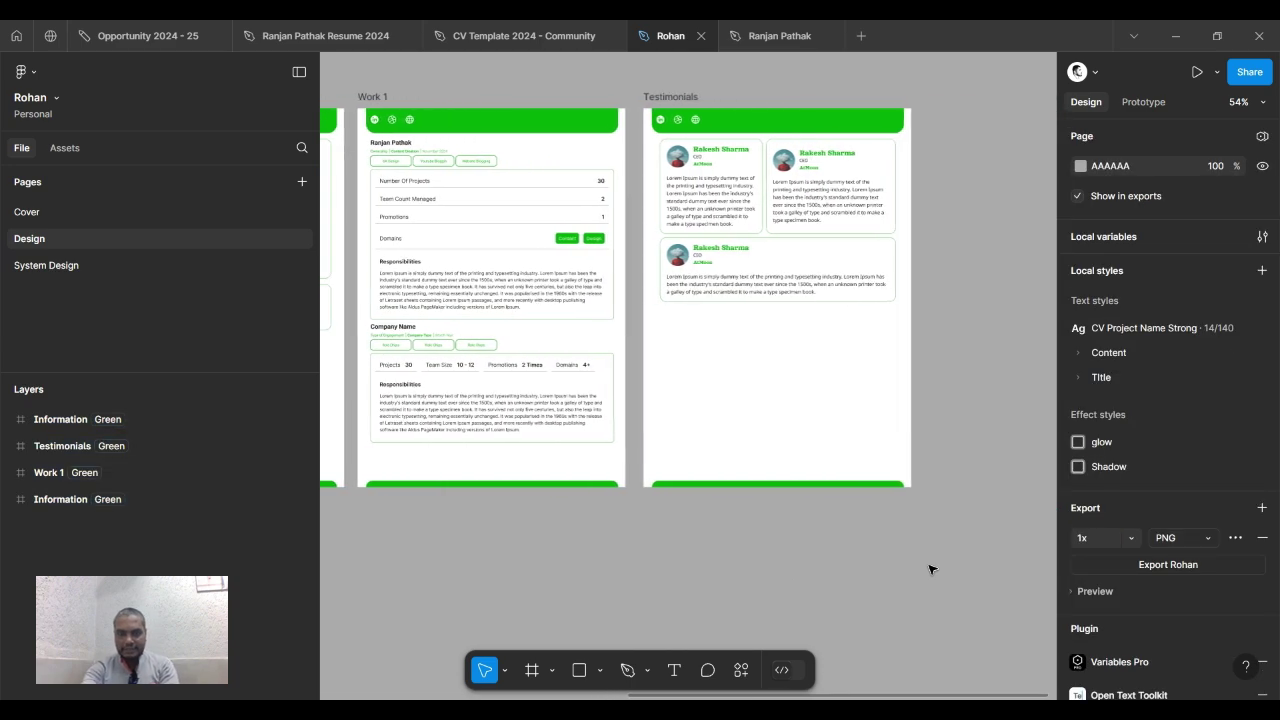
pyautogui.hscroll(2, 929, 570)
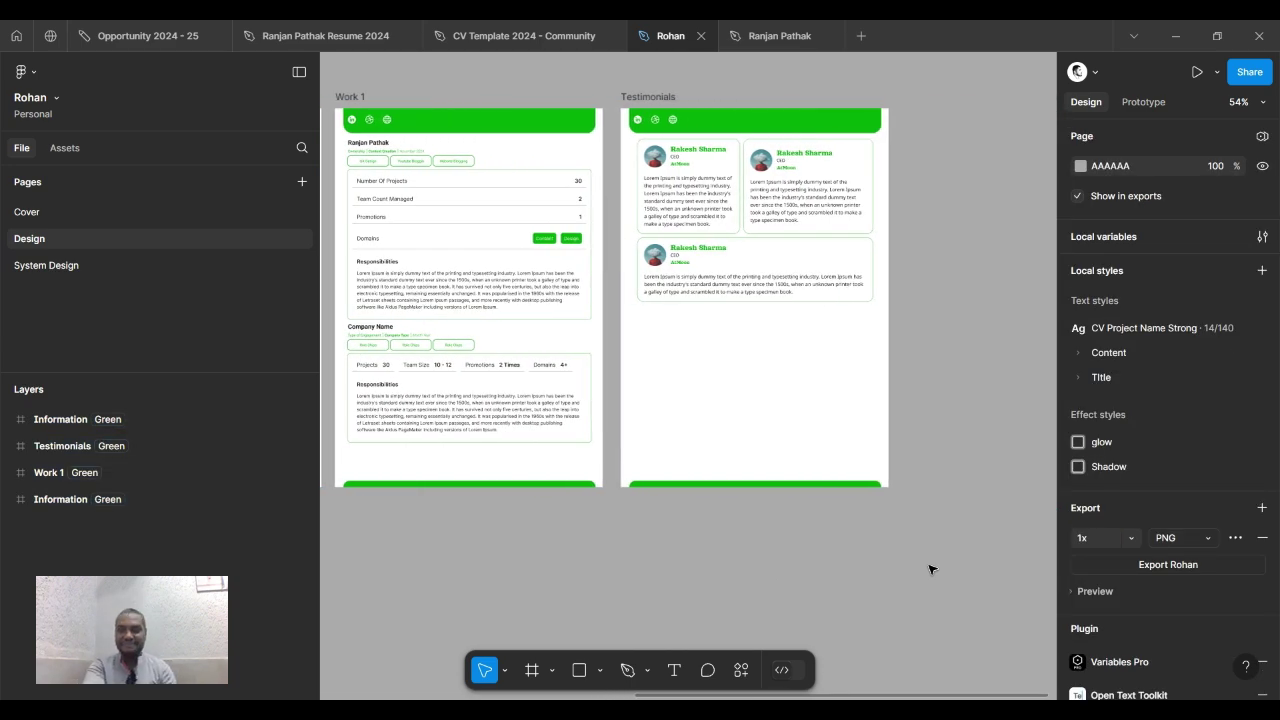
pyautogui.scroll(-1, 874, 371)
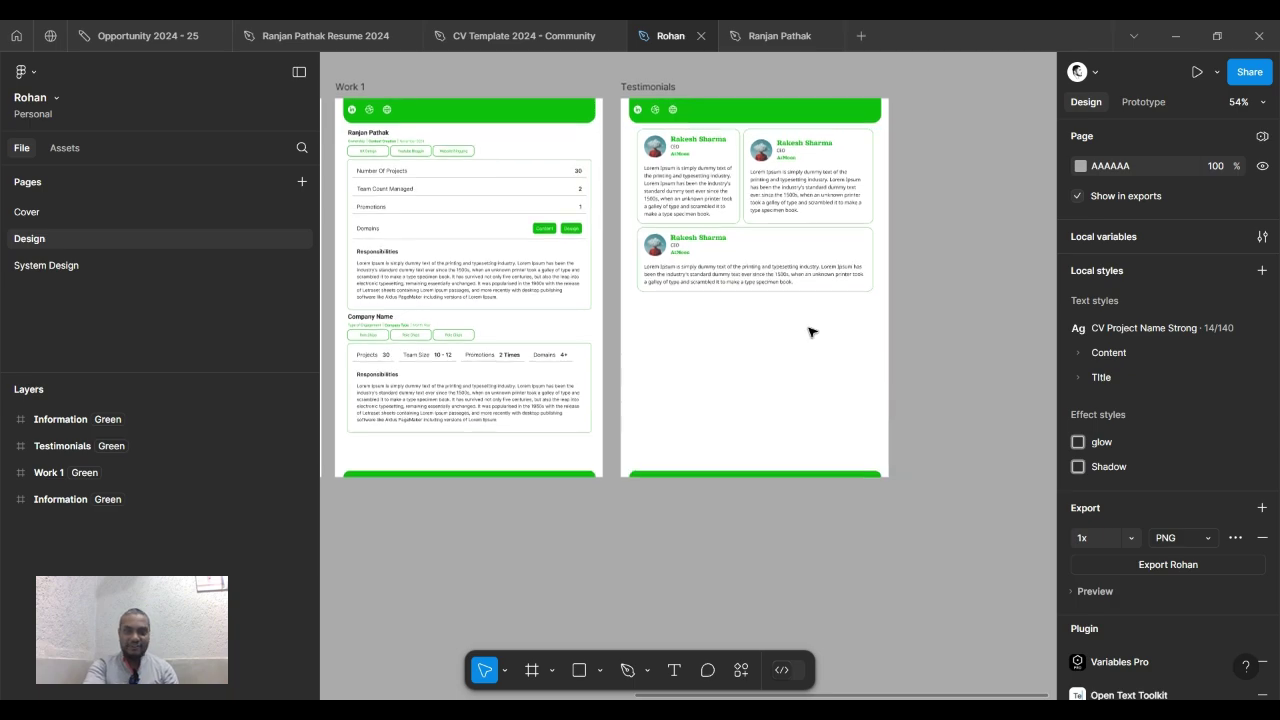
pyautogui.scroll(5, 751, 294)
pyautogui.hscroll(-5, 751, 294)
pyautogui.scroll(3, 753, 292)
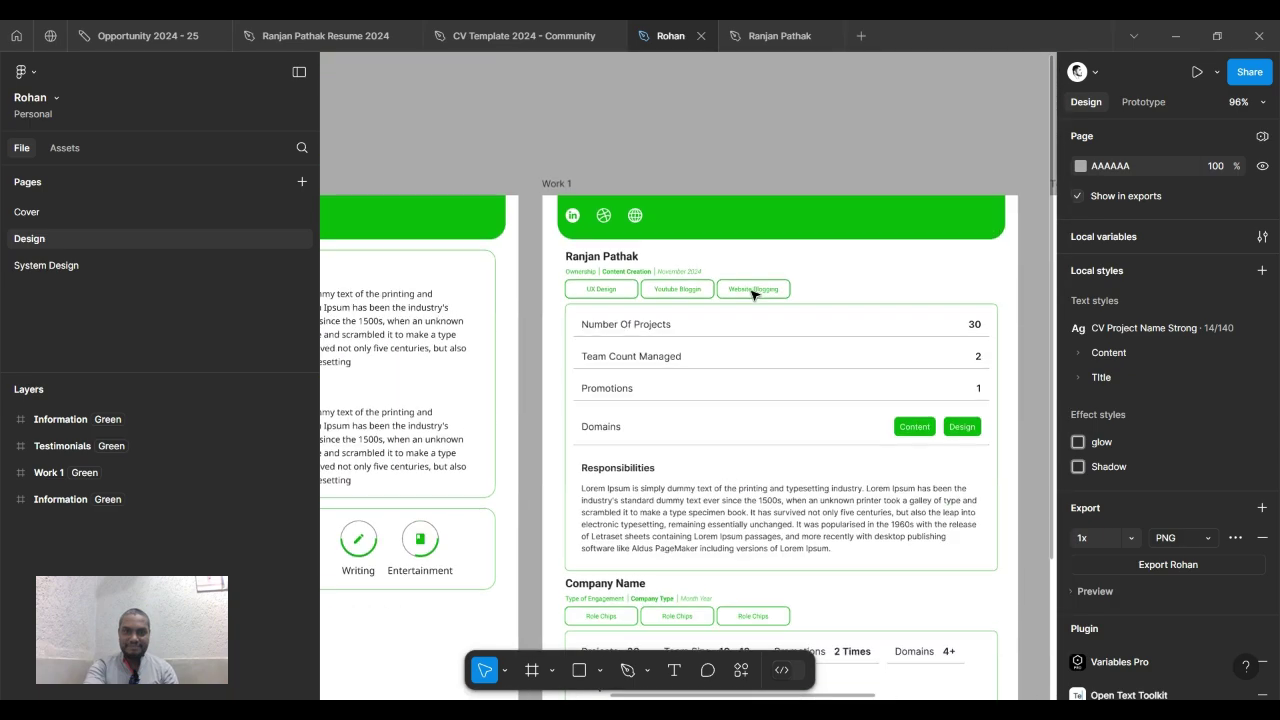
pyautogui.scroll(-4, 753, 292)
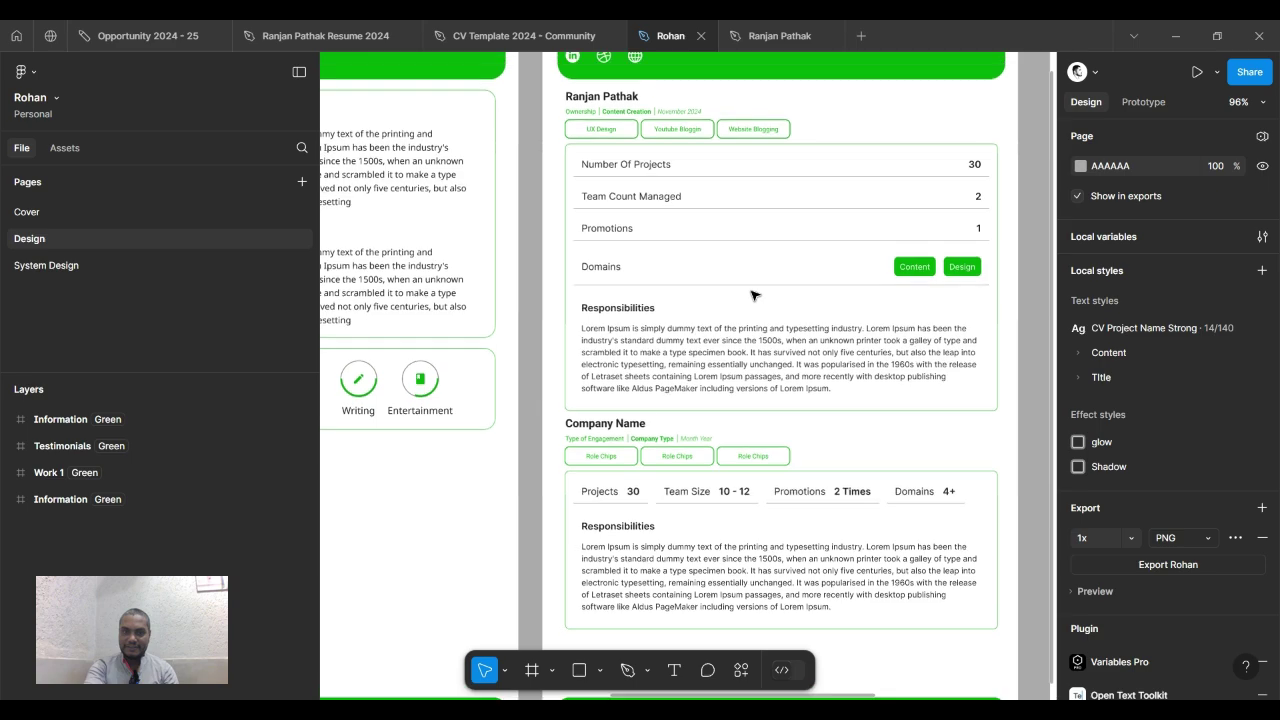
pyautogui.scroll(1, 753, 294)
pyautogui.hscroll(-10, 753, 294)
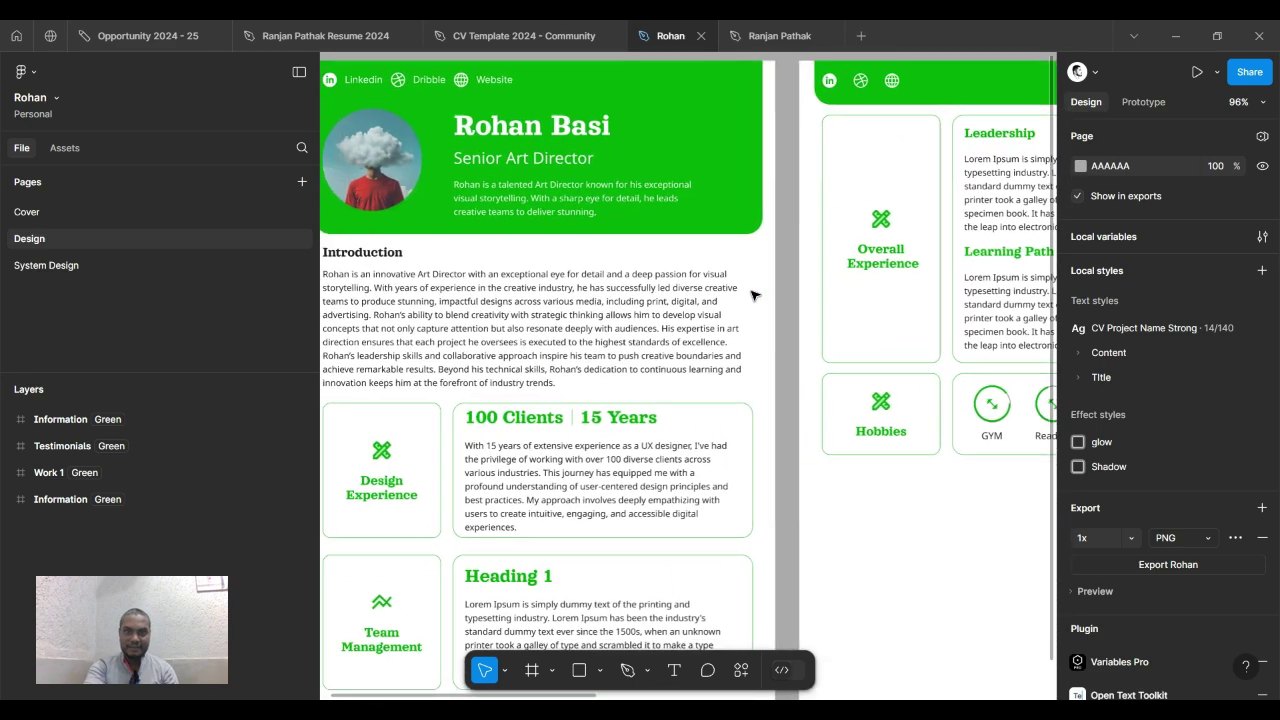
pyautogui.hscroll(-7, 753, 294)
pyautogui.hscroll(6, 753, 294)
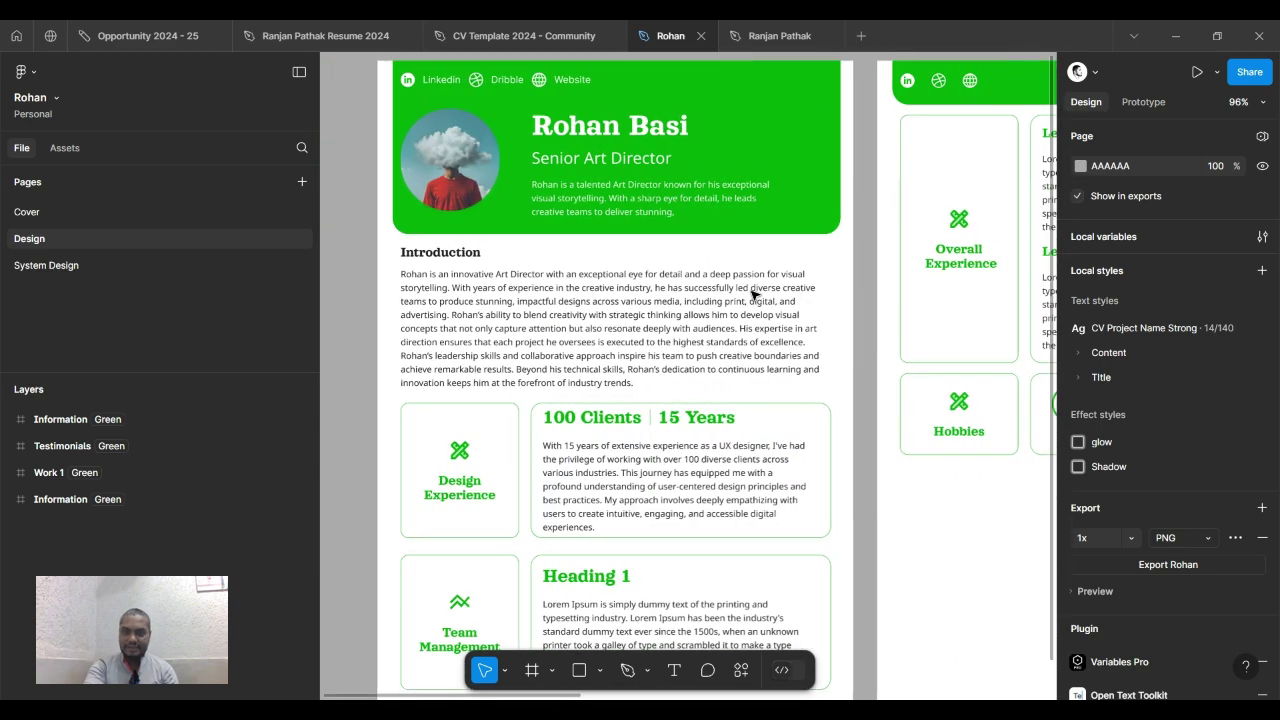
pyautogui.hscroll(2, 753, 294)
pyautogui.scroll(-5, 753, 294)
pyautogui.scroll(4, 753, 294)
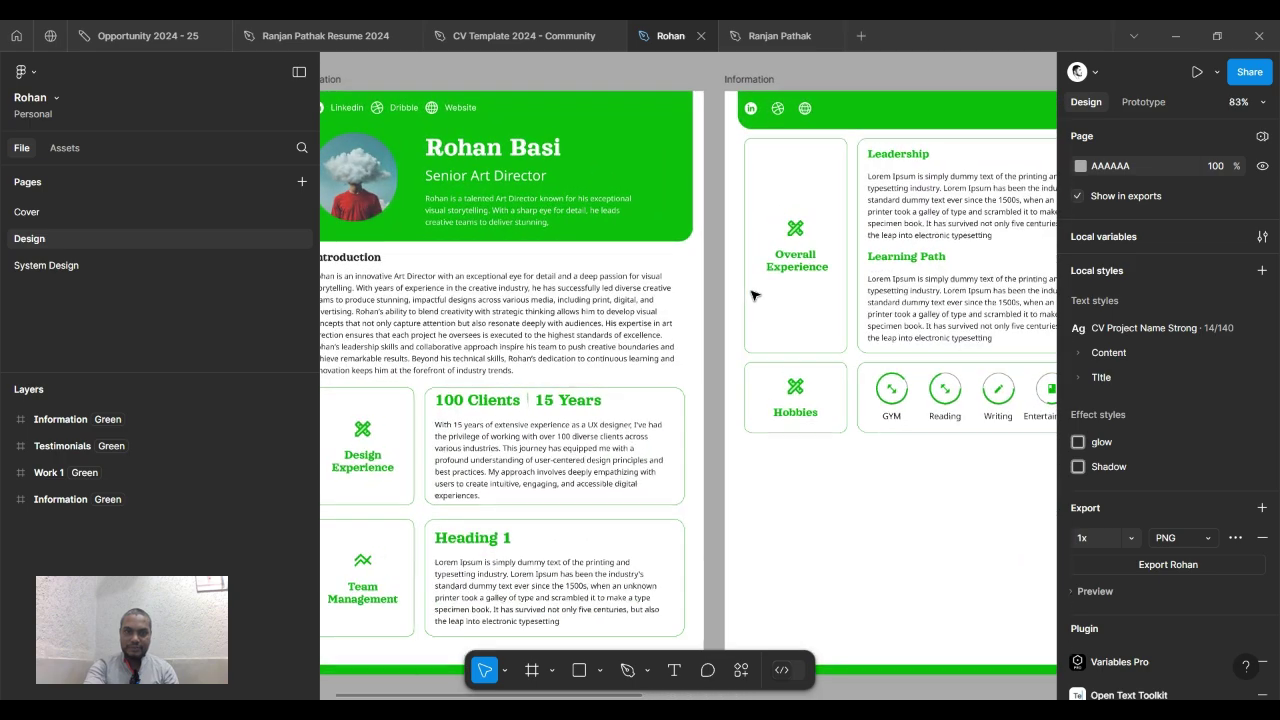
pyautogui.hscroll(-3, 753, 294)
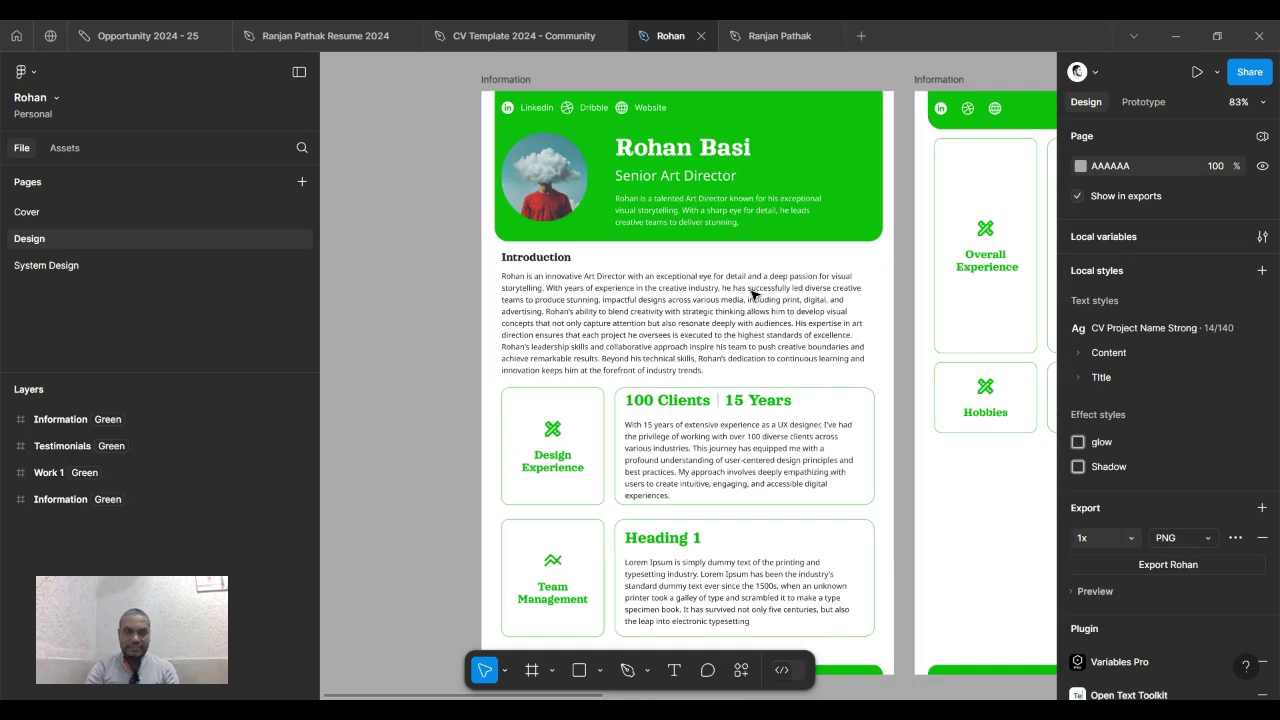